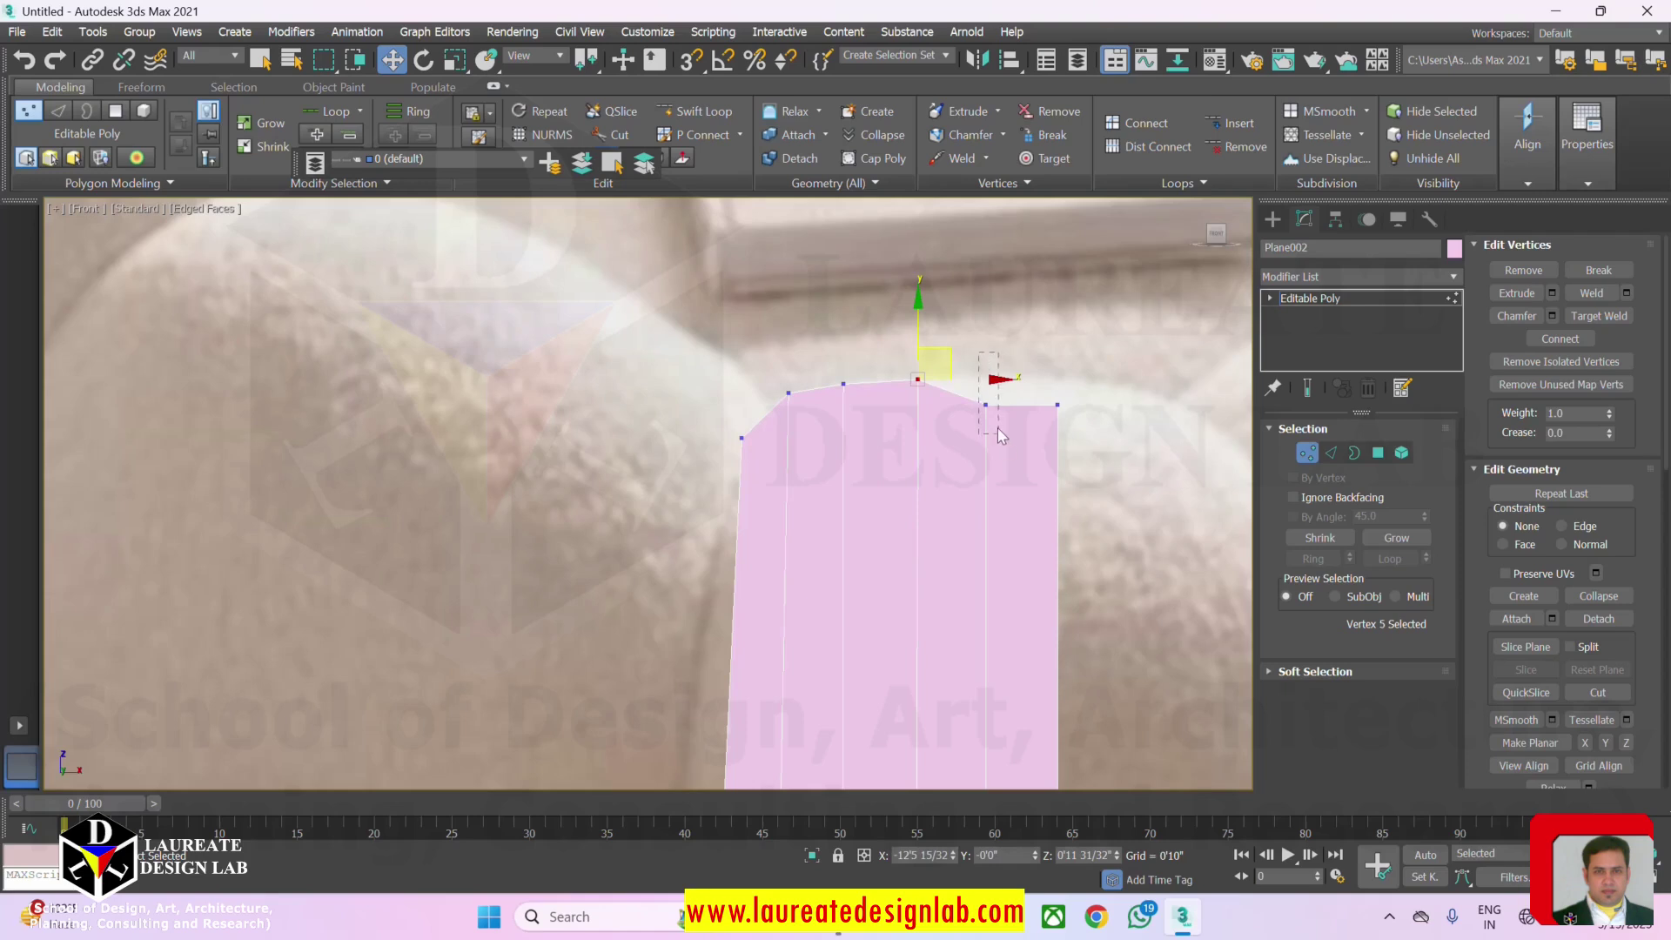
# Raise the two rightmost vertices of the pink strip's top edge to follow the cushion's upper contour.
pyautogui.click(985, 405)
pyautogui.moveTo(1023, 391); pyautogui.dragTo(1020, 363)
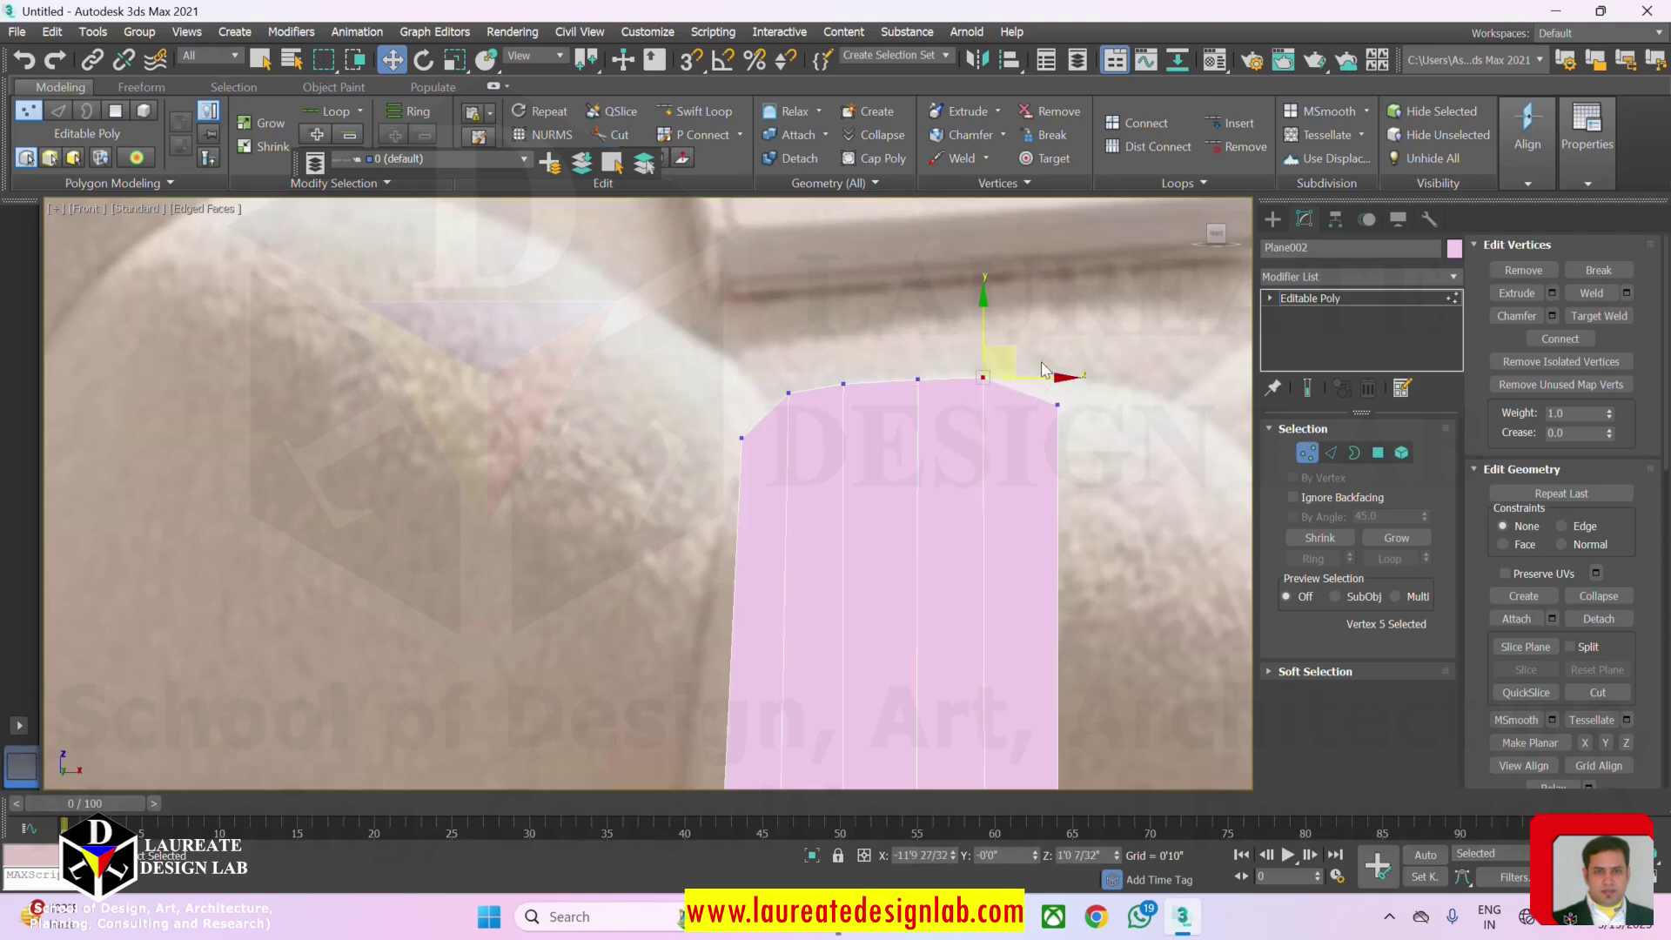
pyautogui.moveTo(1078, 439); pyautogui.dragTo(1079, 441)
pyautogui.moveTo(1086, 375); pyautogui.dragTo(1071, 353)
# Move the bottom-left corner vertex and the next three bottom vertices of the pink strip onto the cushion's lower contour.
pyautogui.scroll(-4, 974, 430)
pyautogui.moveTo(868, 629); pyautogui.dragTo(835, 481, button='middle')
pyautogui.scroll(2, 858, 628)
pyautogui.scroll(2, 858, 628)
pyautogui.moveTo(681, 613); pyautogui.dragTo(681, 614)
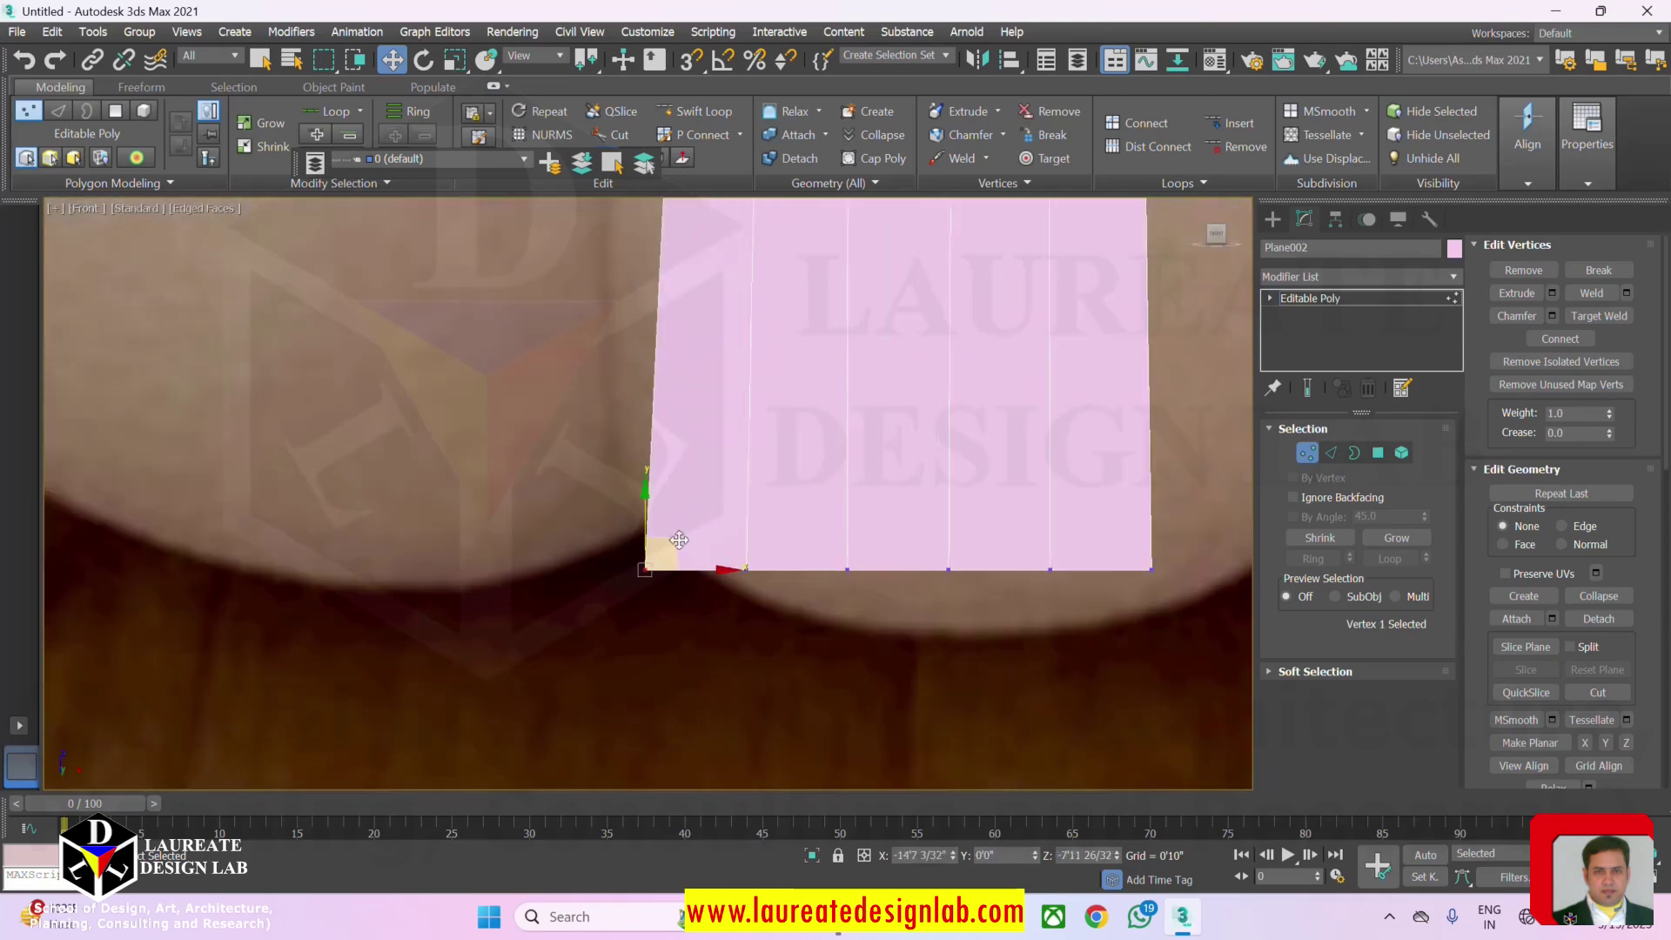
pyautogui.moveTo(696, 544); pyautogui.dragTo(730, 529)
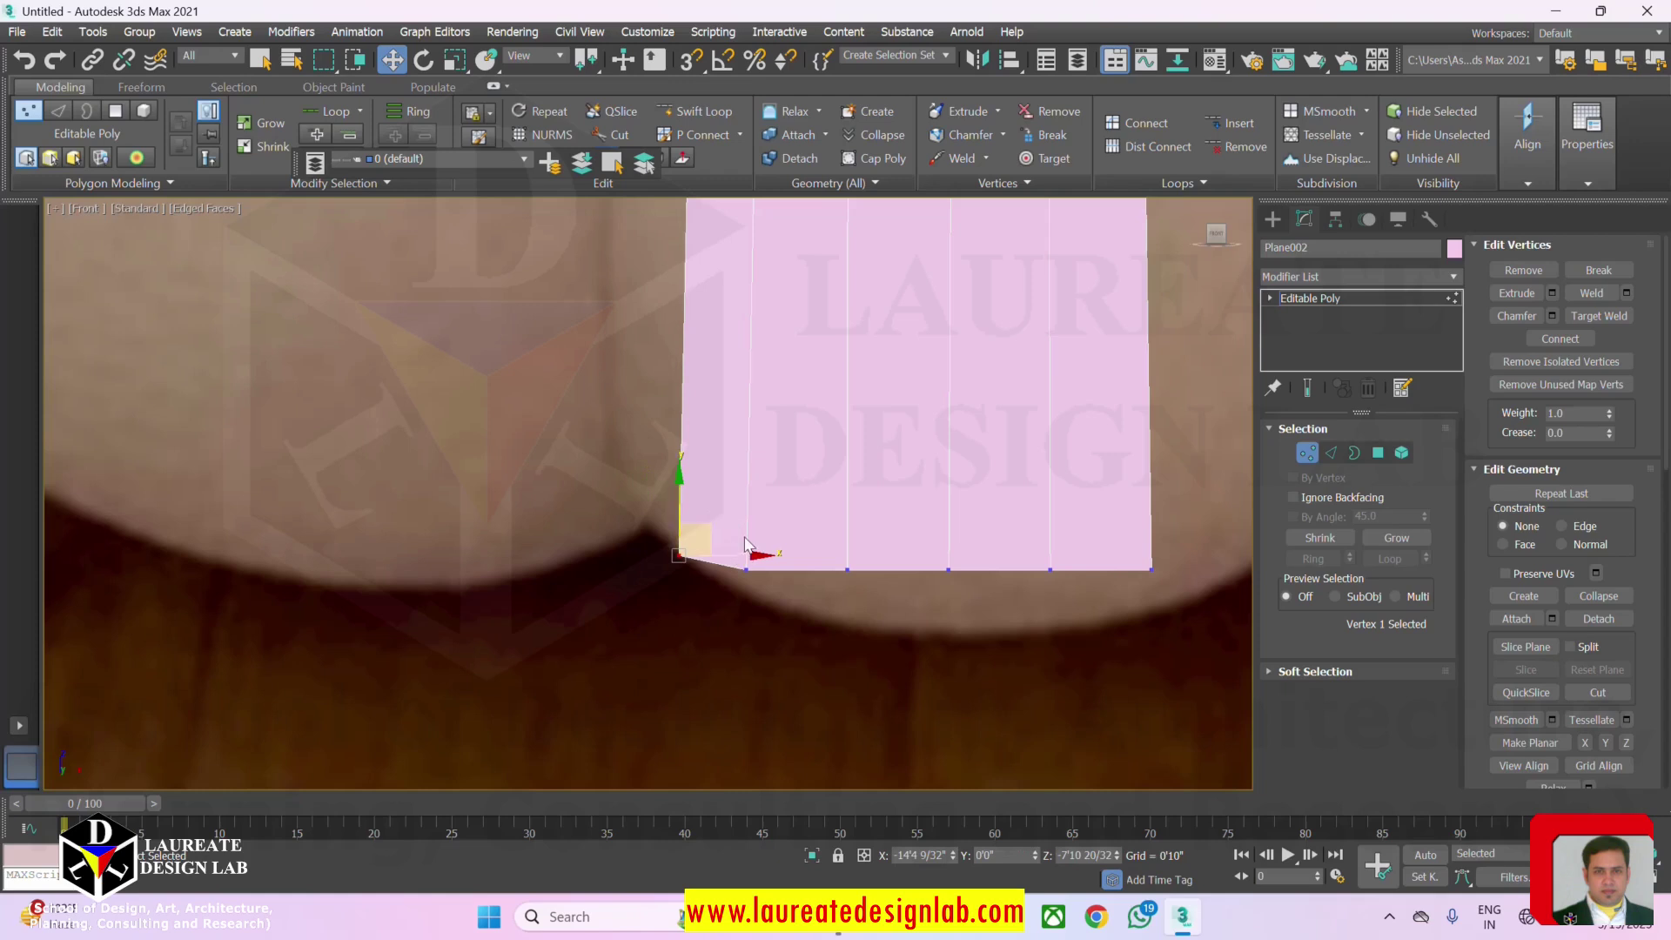
pyautogui.moveTo(767, 601); pyautogui.dragTo(761, 591)
pyautogui.moveTo(879, 603); pyautogui.dragTo(846, 607)
pyautogui.moveTo(939, 561); pyautogui.dragTo(956, 603)
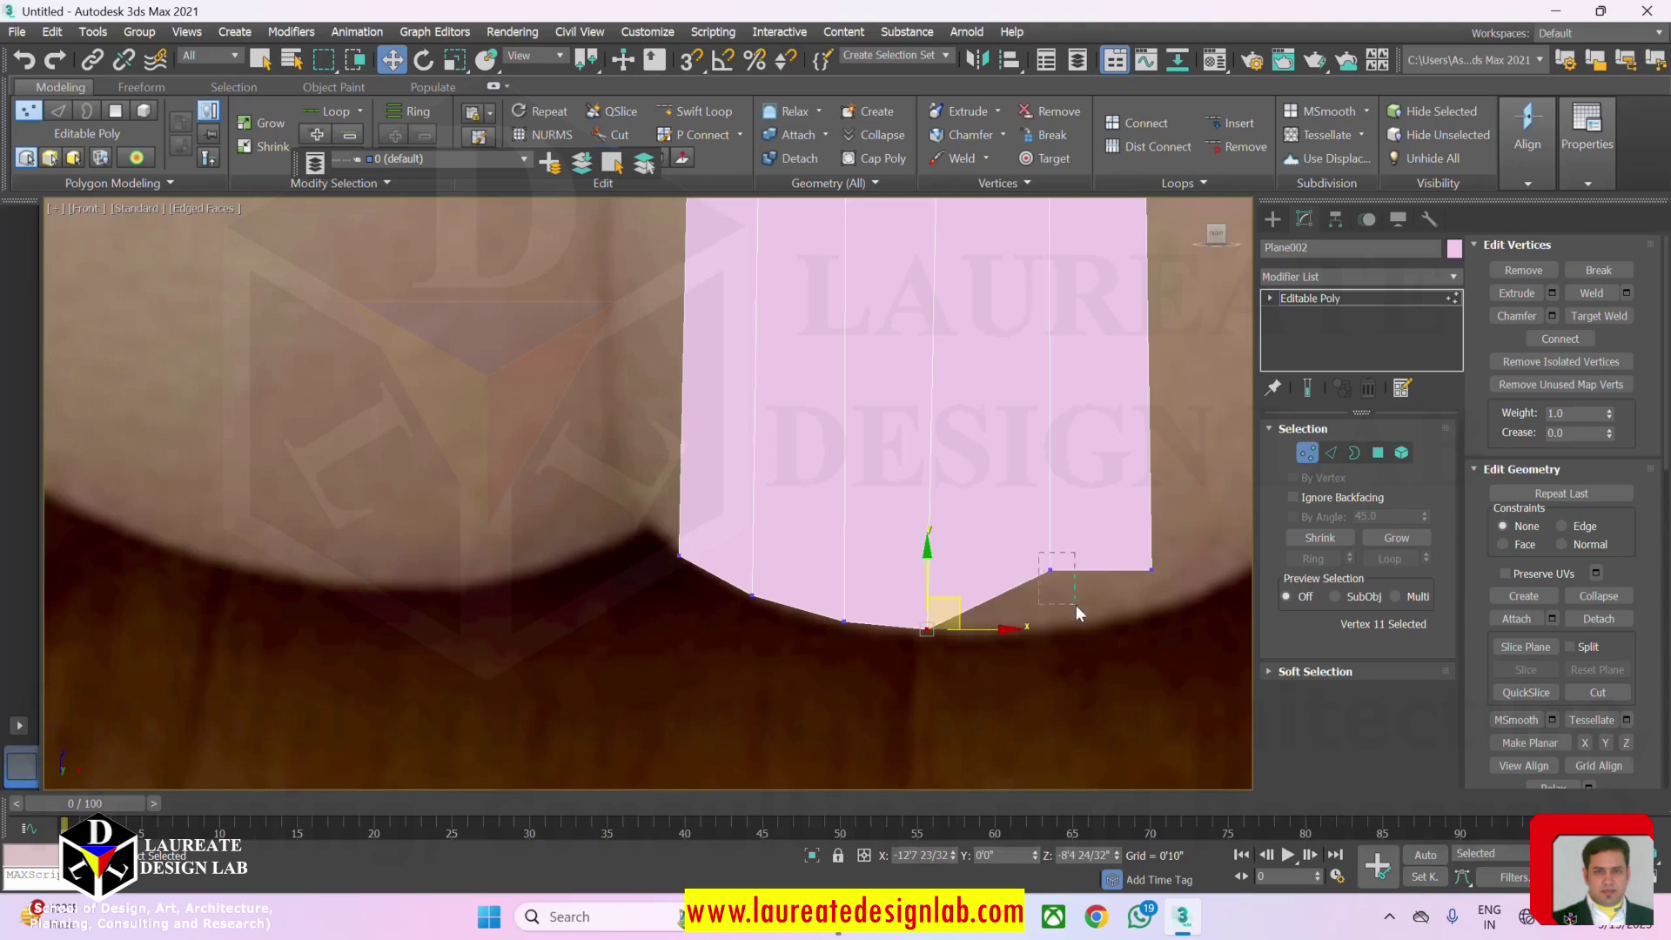
# Fit the strip's last two bottom vertices to the cushion's lower contour and fine-tune the neighbouring vertex.
pyautogui.moveTo(1039, 553); pyautogui.dragTo(1053, 605)
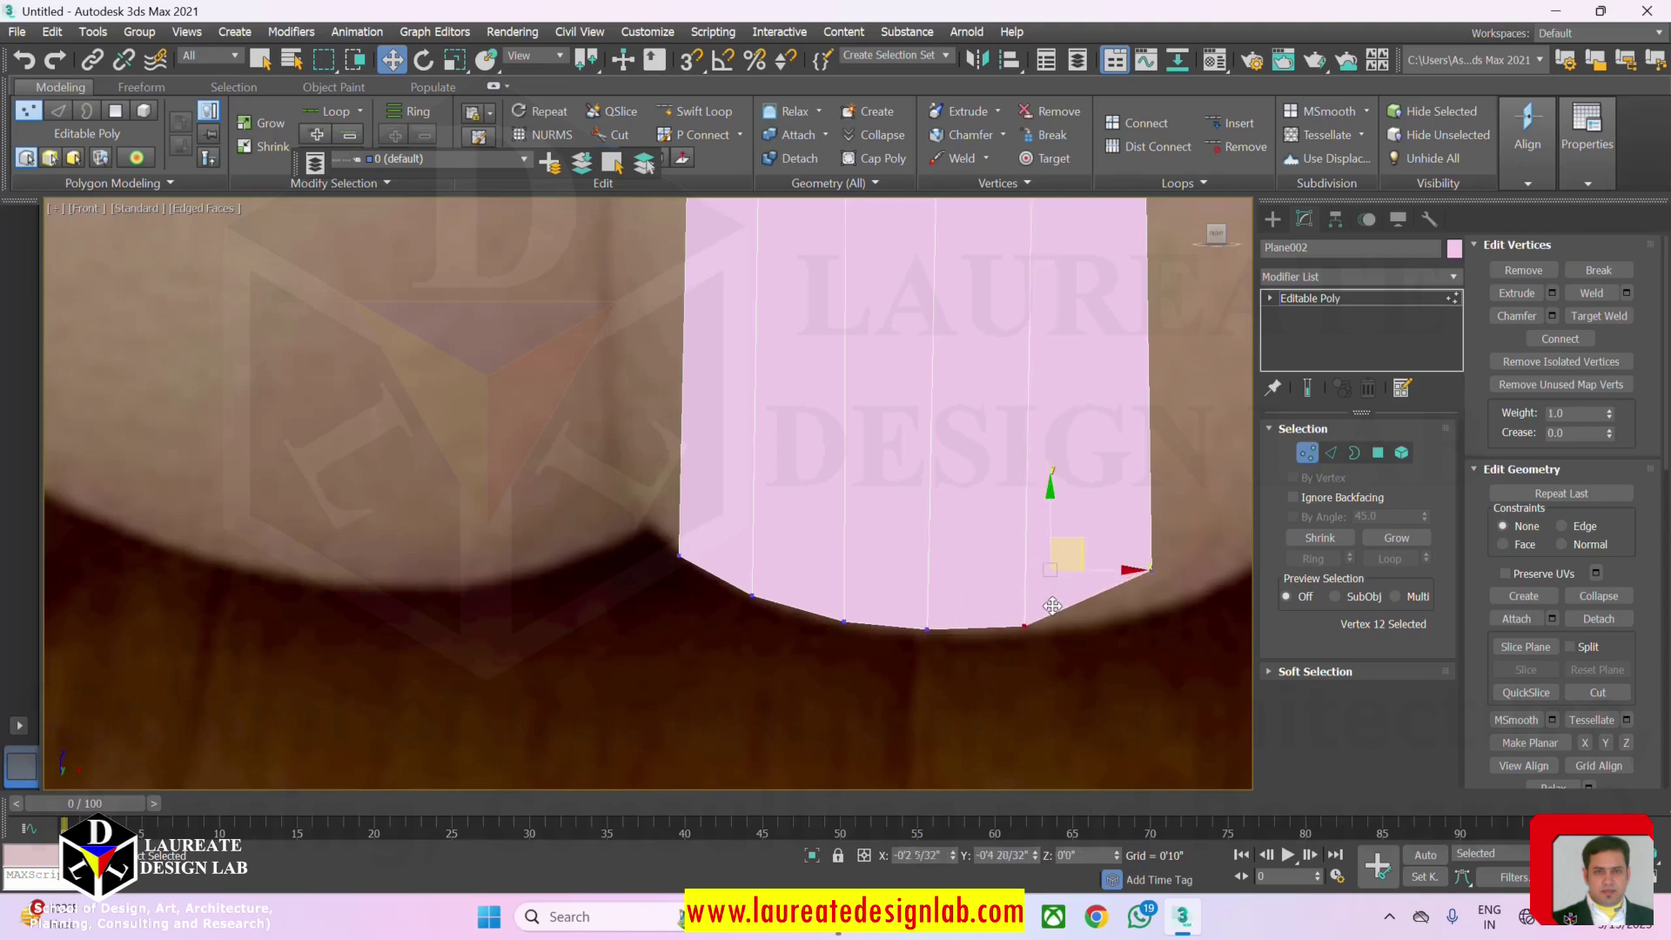
pyautogui.click(1152, 571)
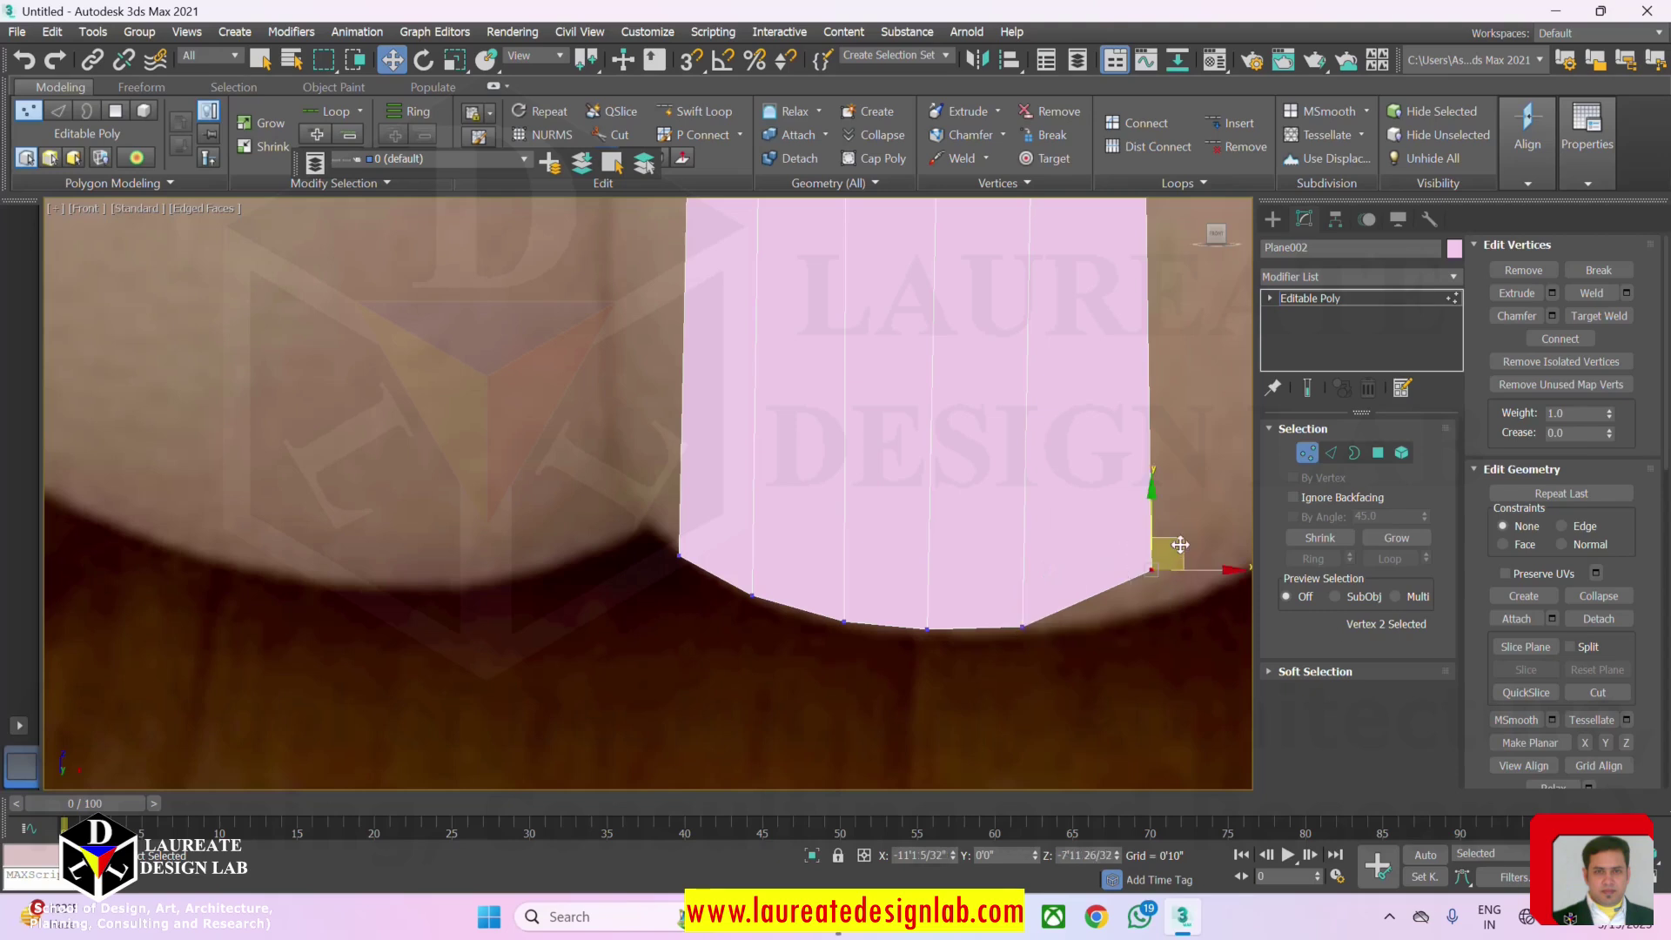
pyautogui.moveTo(1181, 544); pyautogui.dragTo(1155, 581)
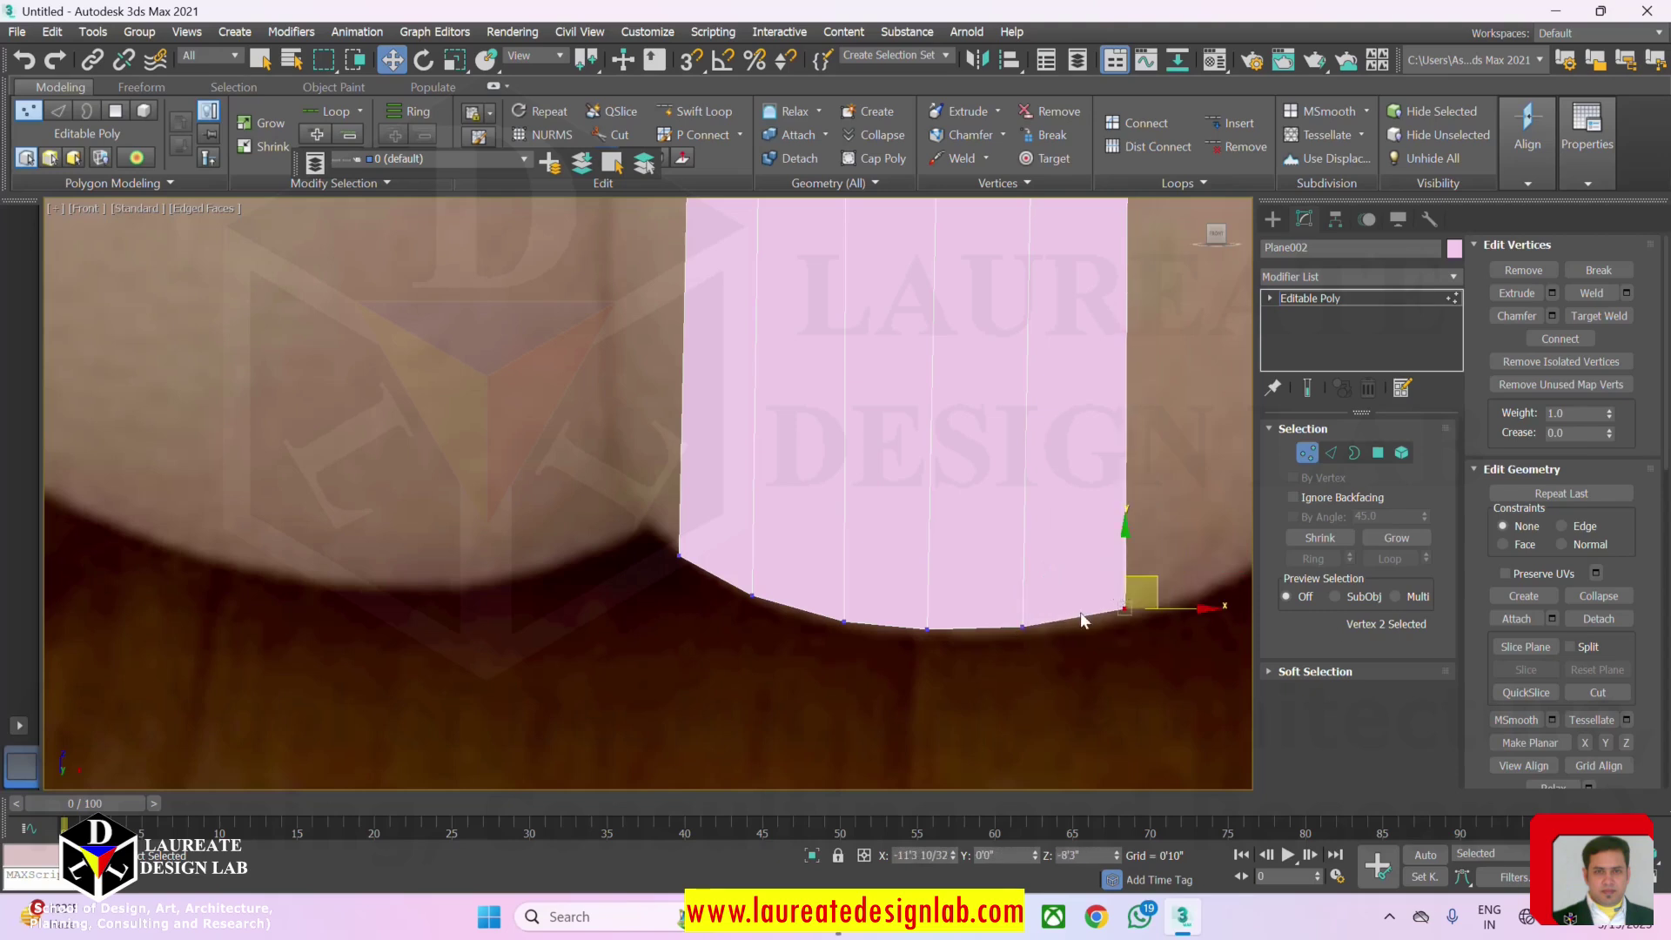
pyautogui.click(1024, 628)
pyautogui.scroll(2, 1043, 608)
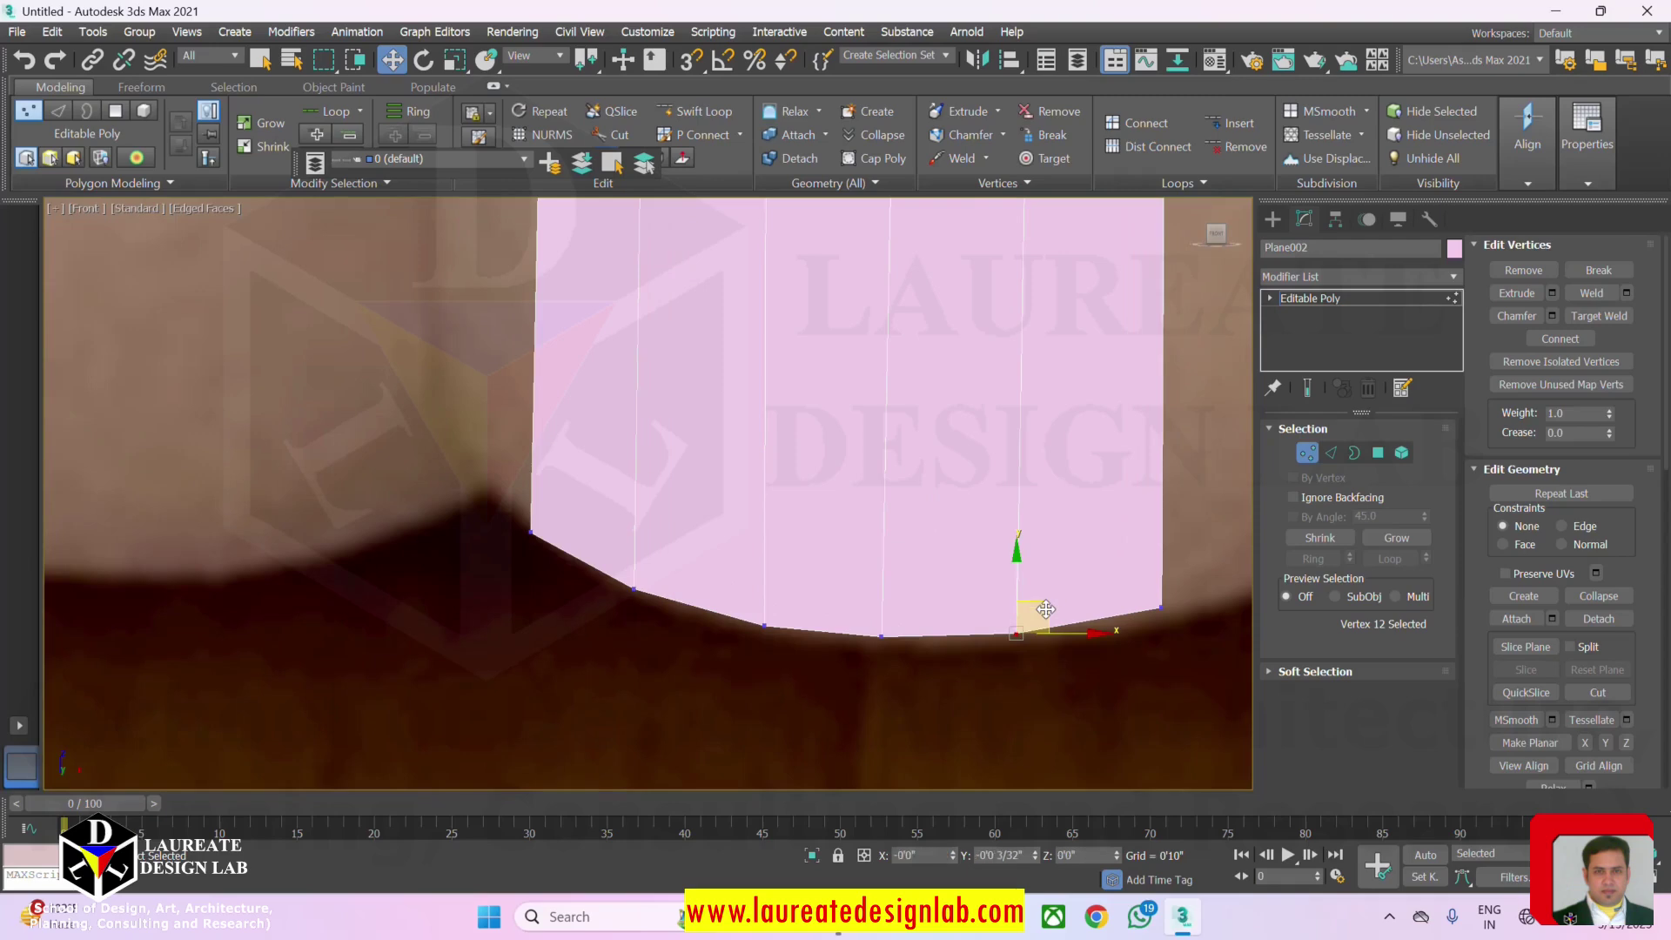
pyautogui.moveTo(1046, 610); pyautogui.dragTo(907, 611)
pyautogui.click(881, 636)
pyautogui.scroll(-3, 982, 635)
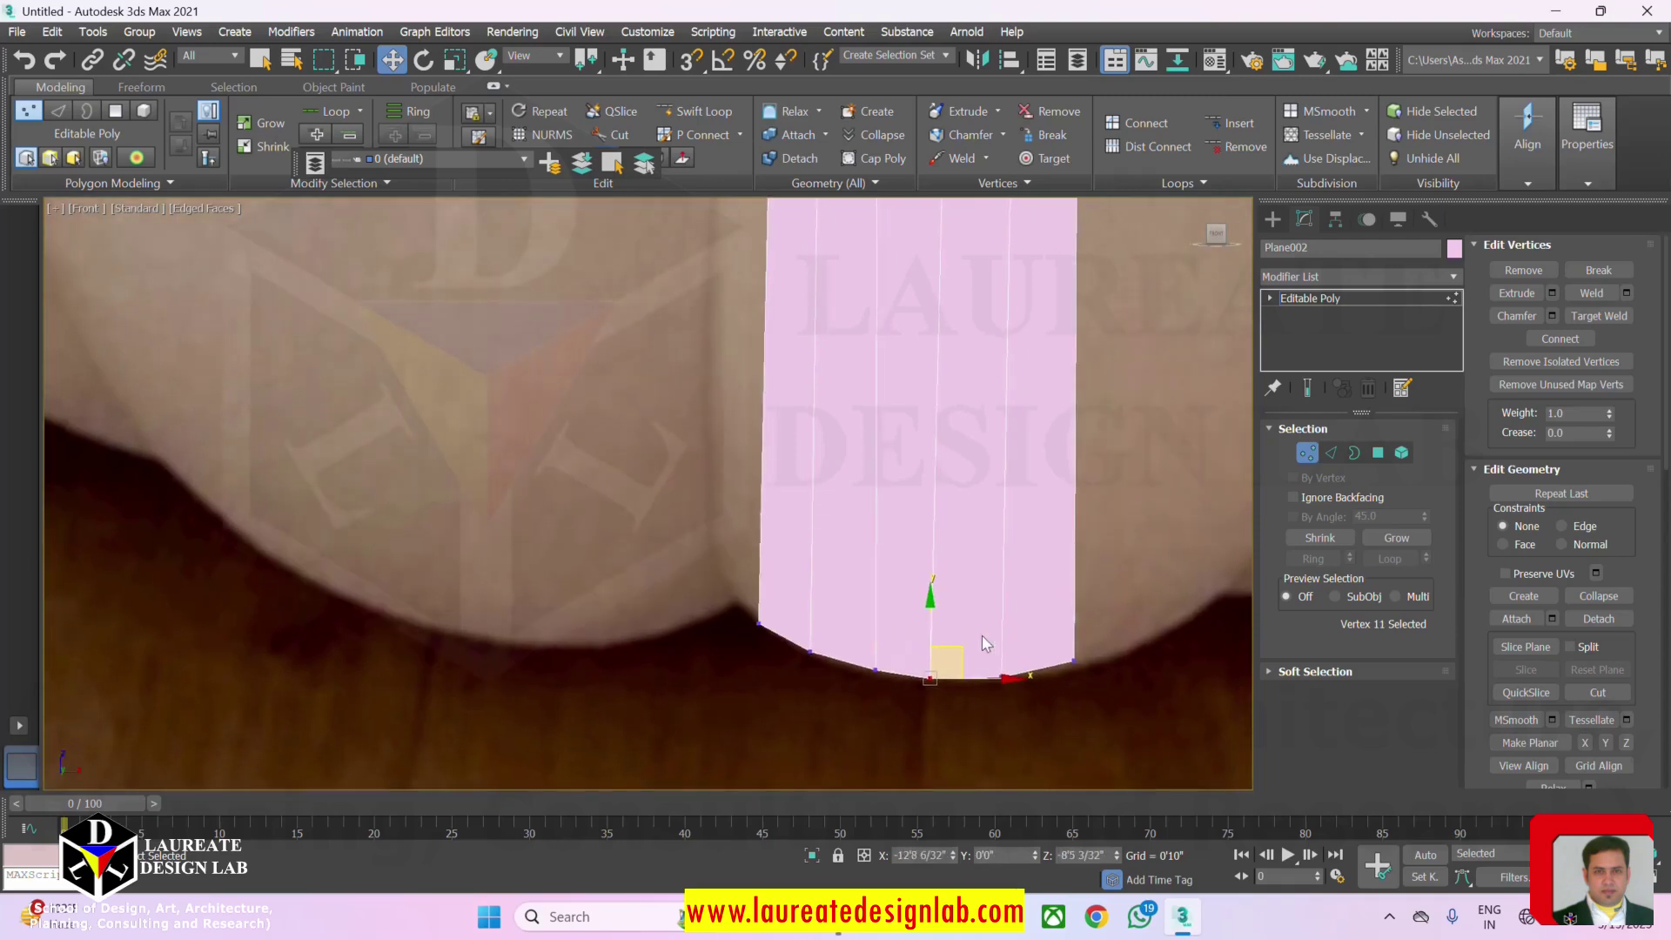
# Connect all six lengthwise edges of the pink strip with 5 segments to add evenly spaced cross rows.
pyautogui.scroll(-3, 982, 636)
pyautogui.click(1335, 453)
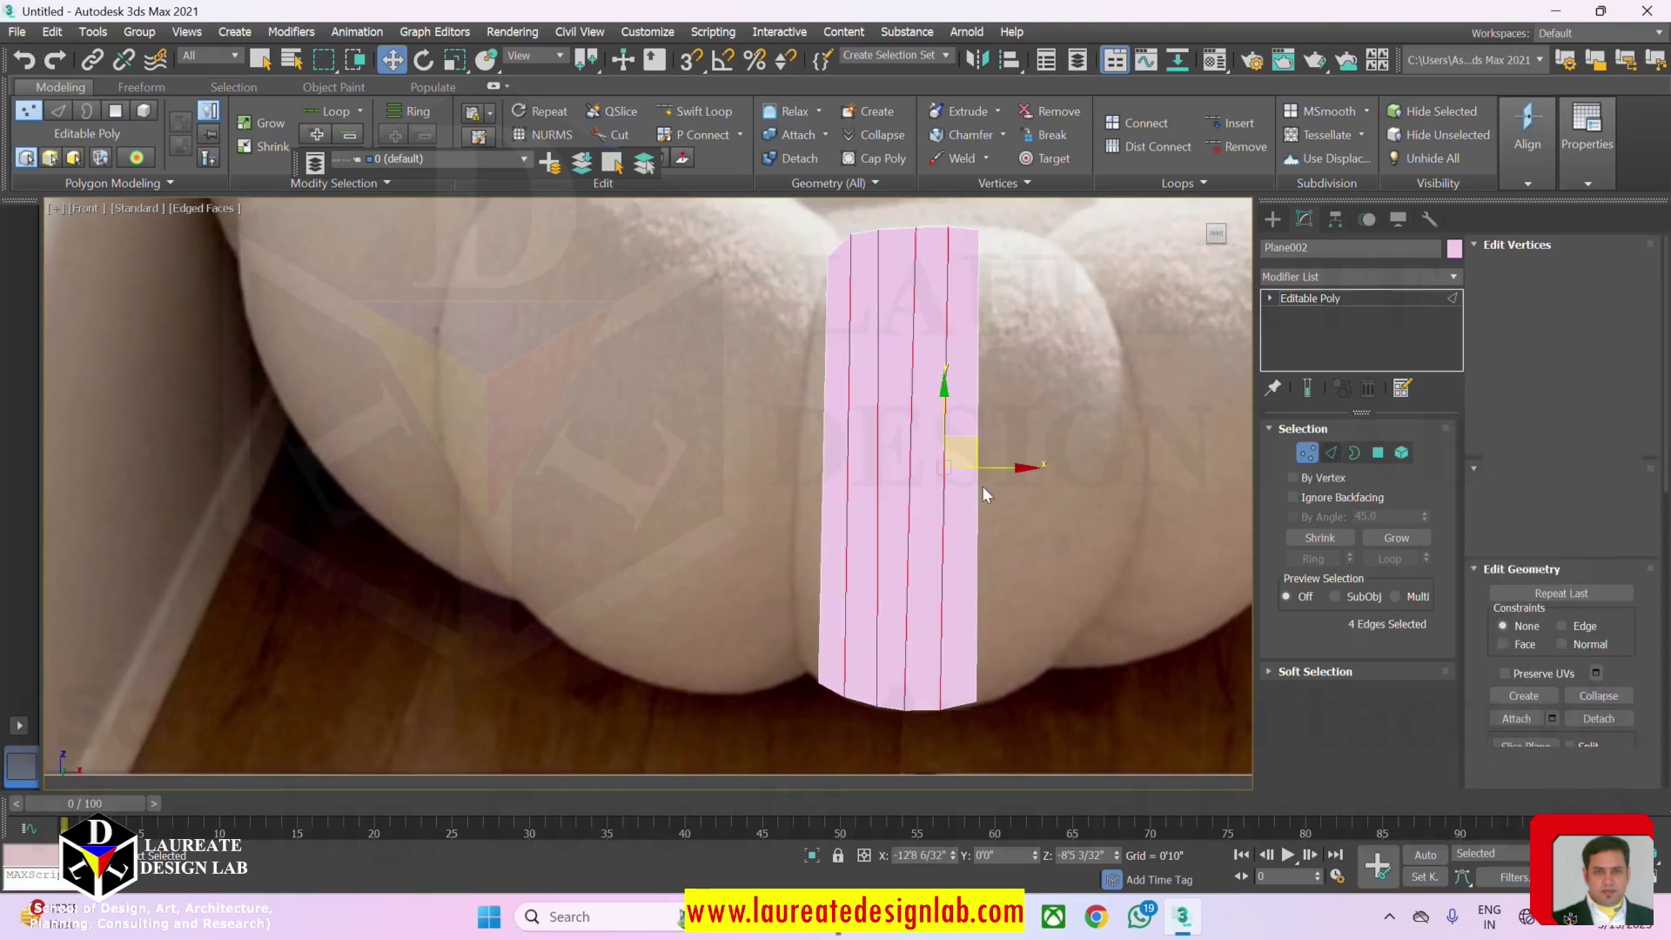
pyautogui.click(800, 505)
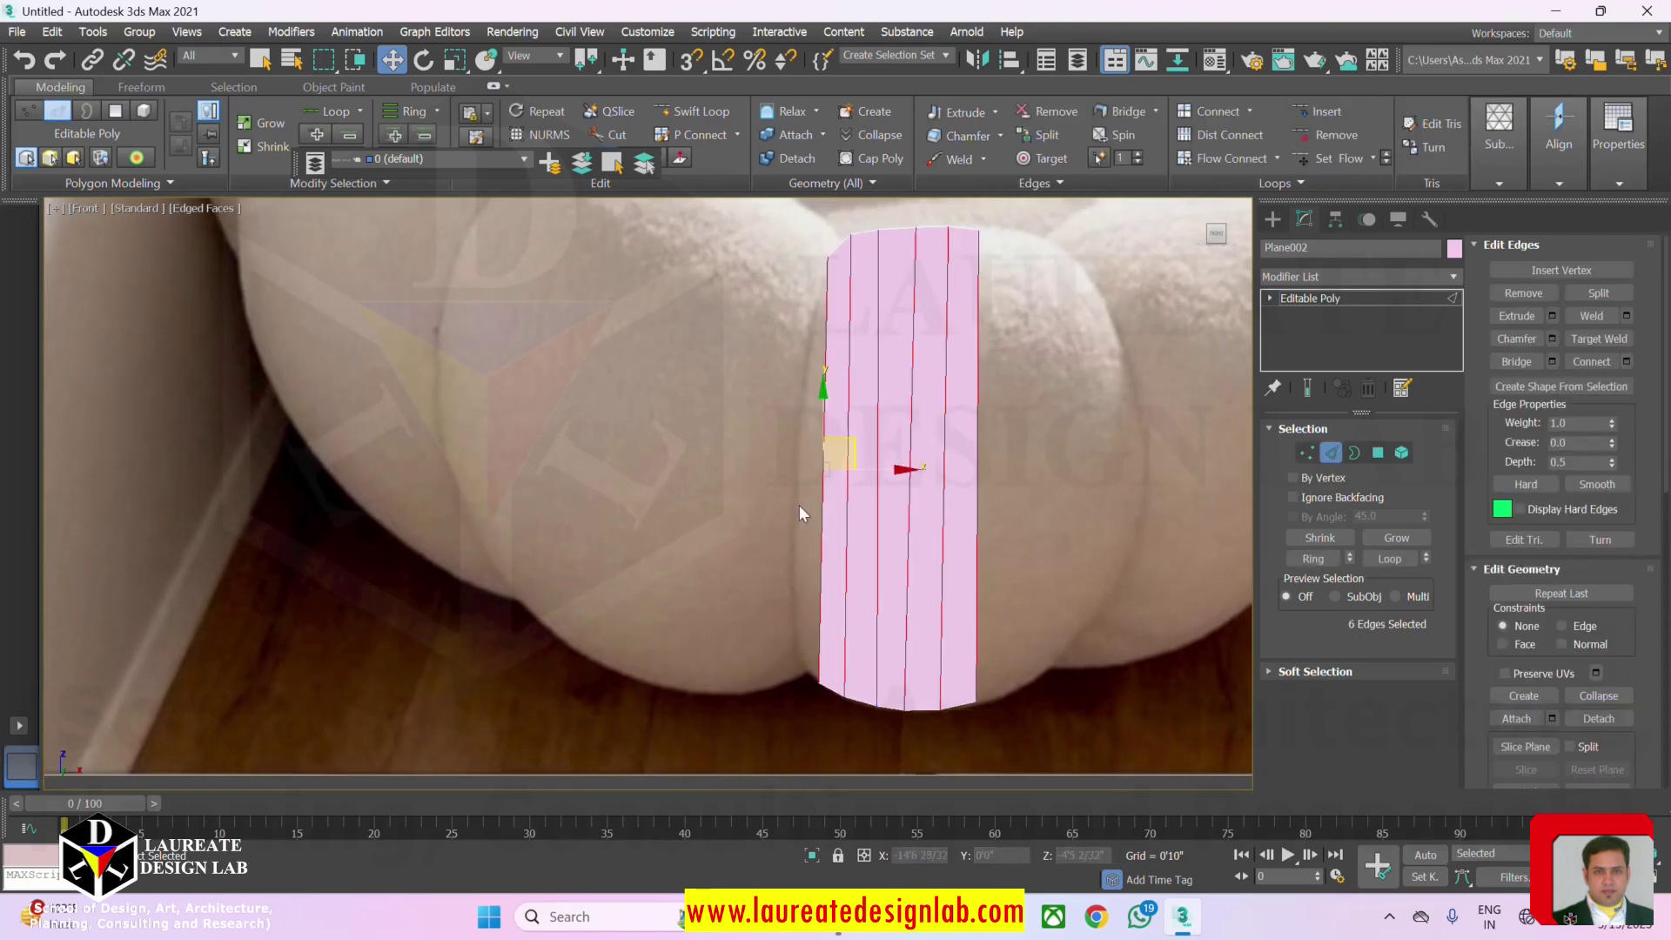
pyautogui.click(1627, 361)
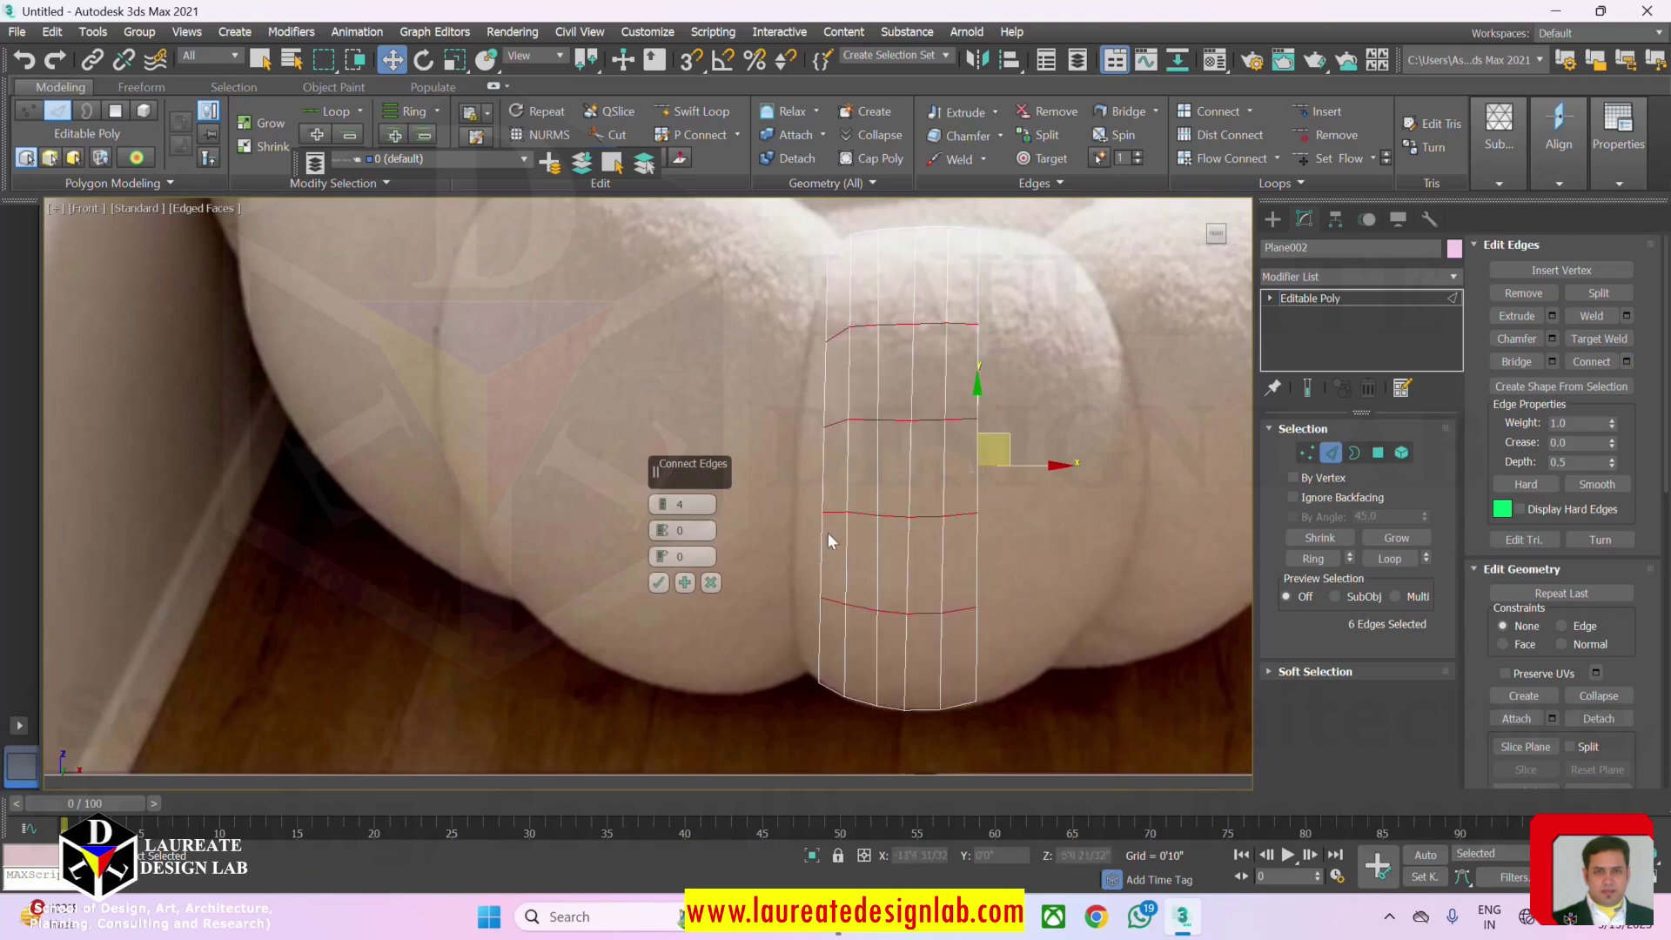
pyautogui.scroll(1, 663, 506)
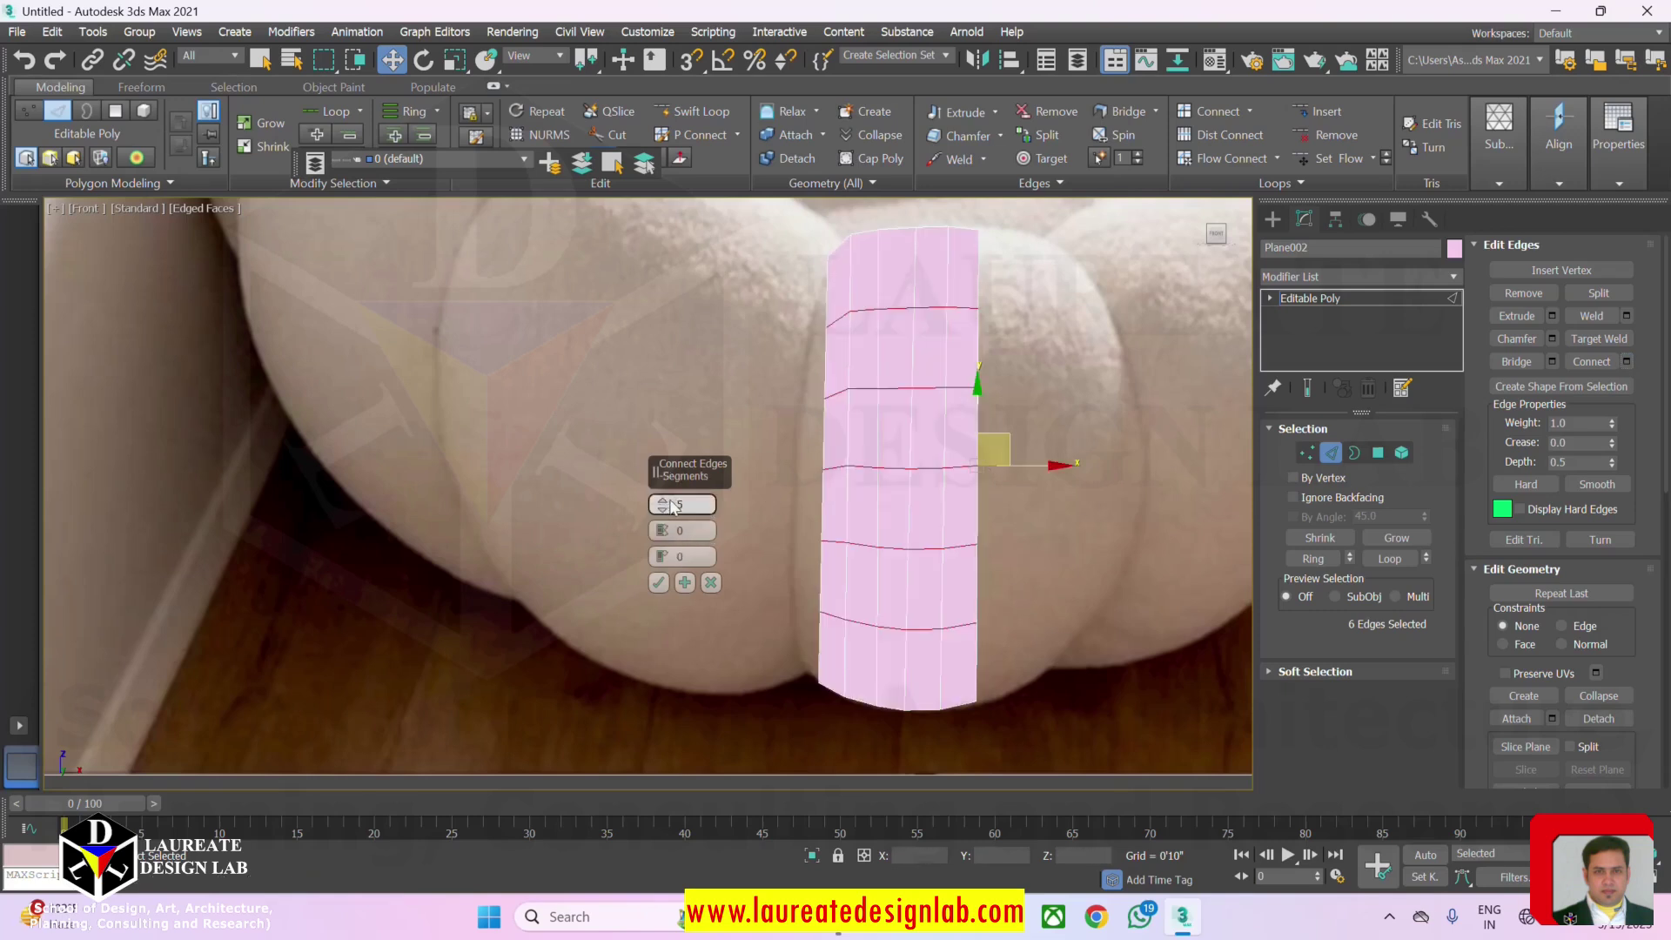
pyautogui.click(659, 583)
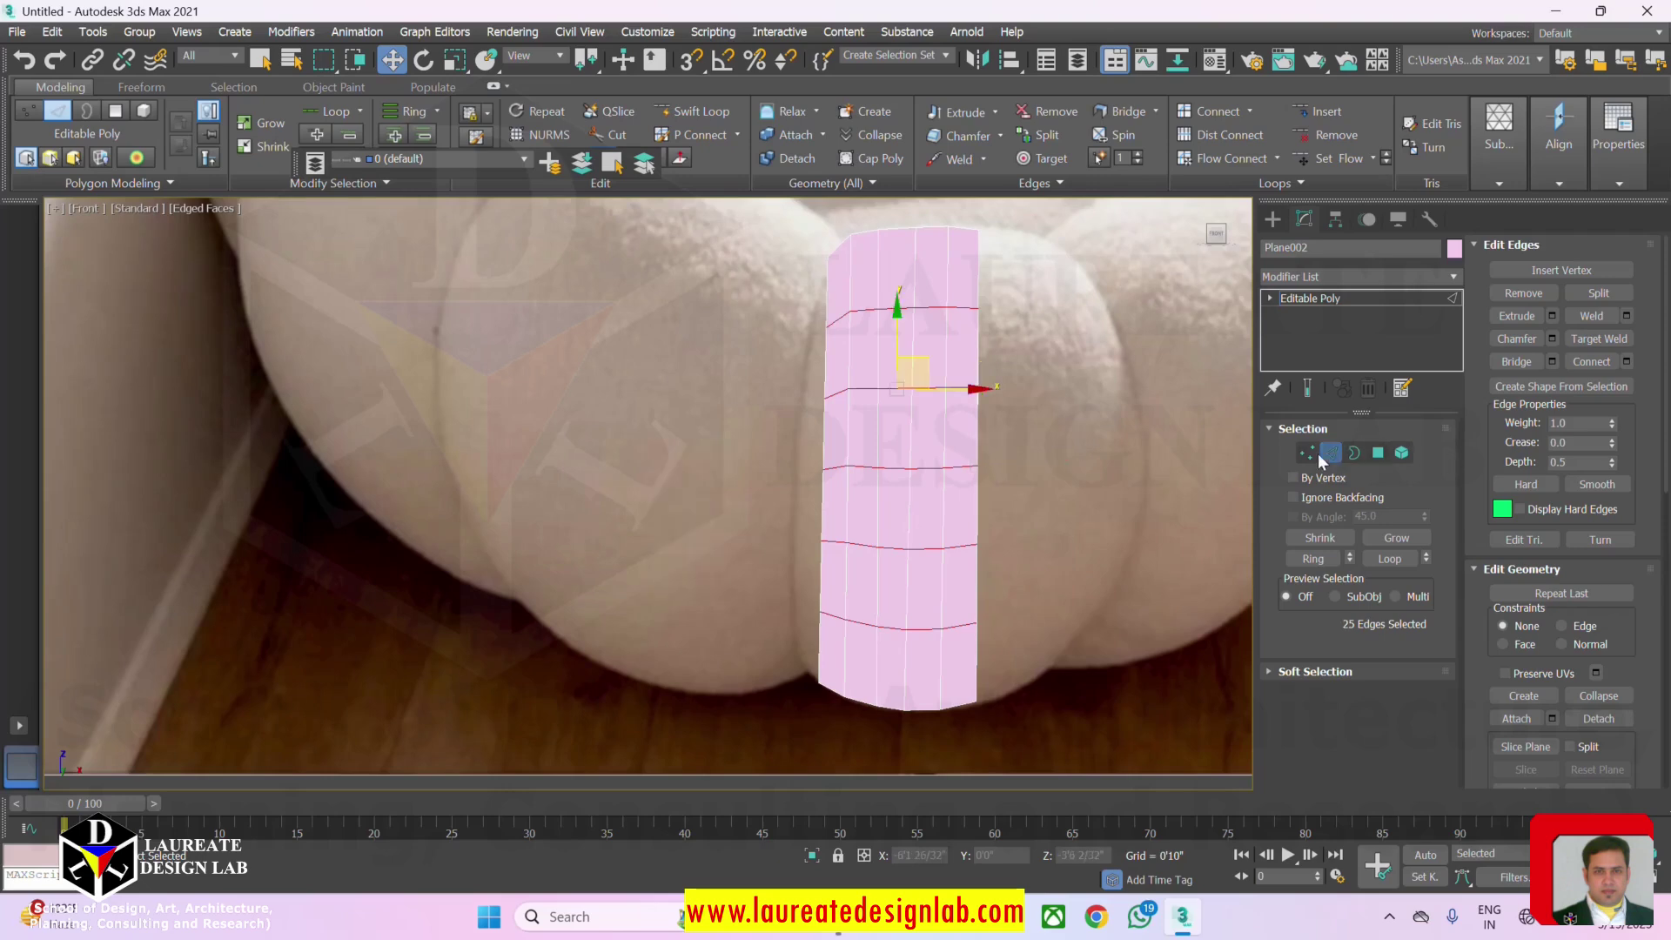
pyautogui.click(1306, 453)
pyautogui.scroll(4, 791, 317)
pyautogui.moveTo(834, 311); pyautogui.dragTo(874, 350)
pyautogui.scroll(-3, 947, 407)
pyautogui.moveTo(937, 397); pyautogui.dragTo(822, 385, button='middle')
pyautogui.click(1048, 473)
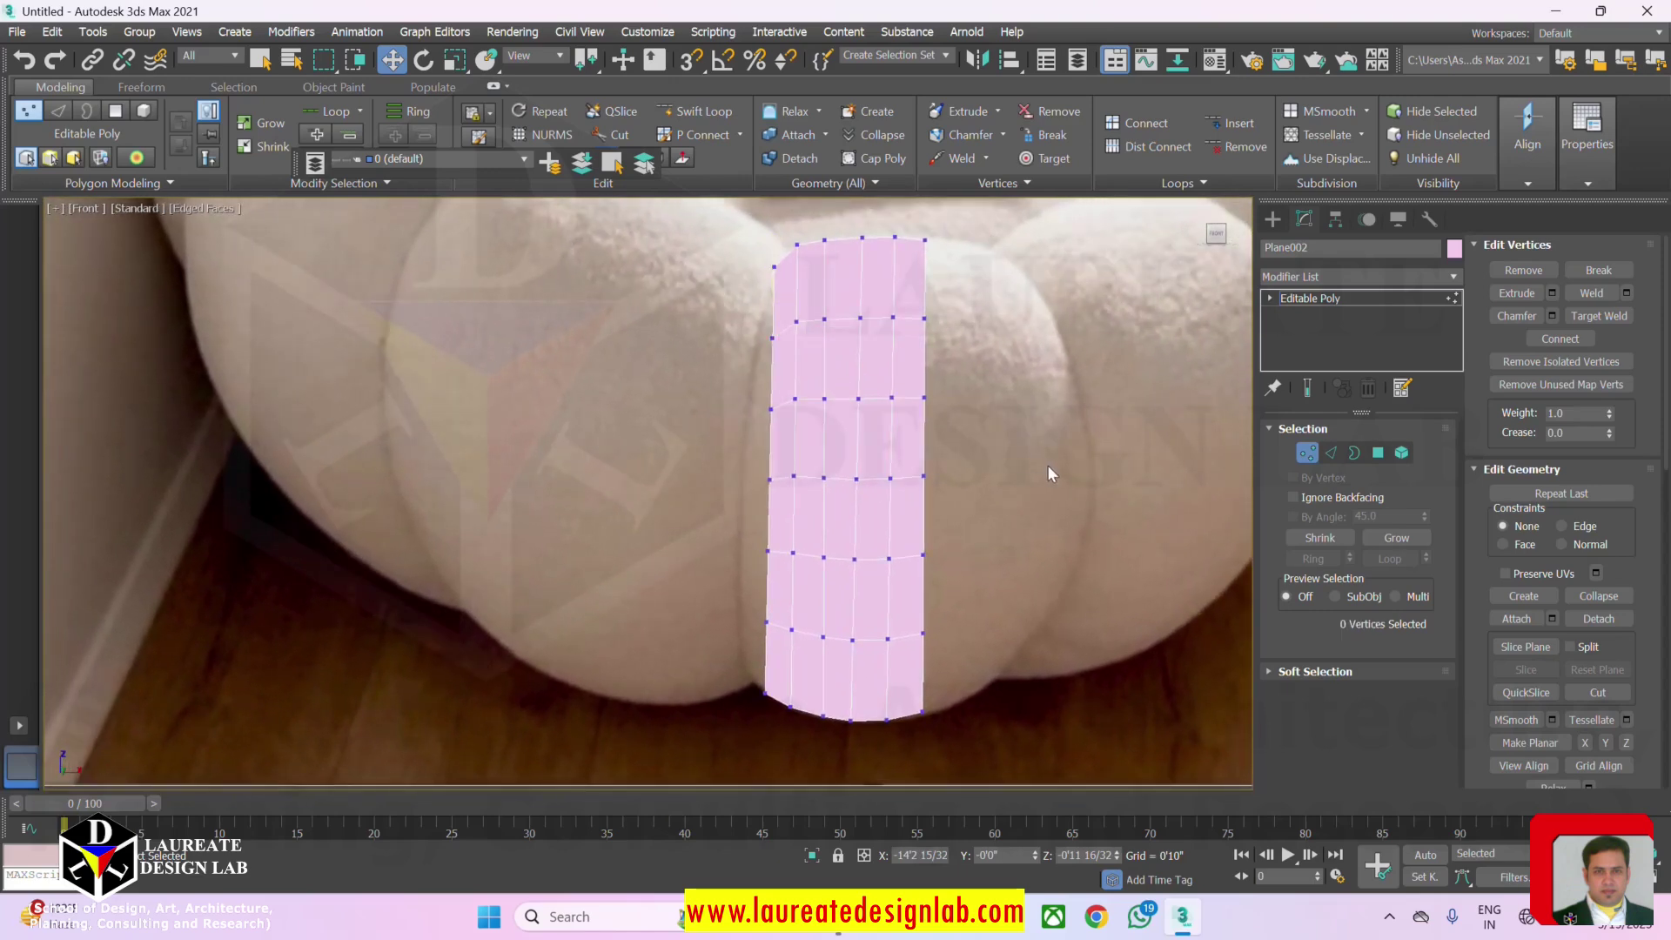
pyautogui.moveTo(943, 463); pyautogui.dragTo(892, 457, button='middle')
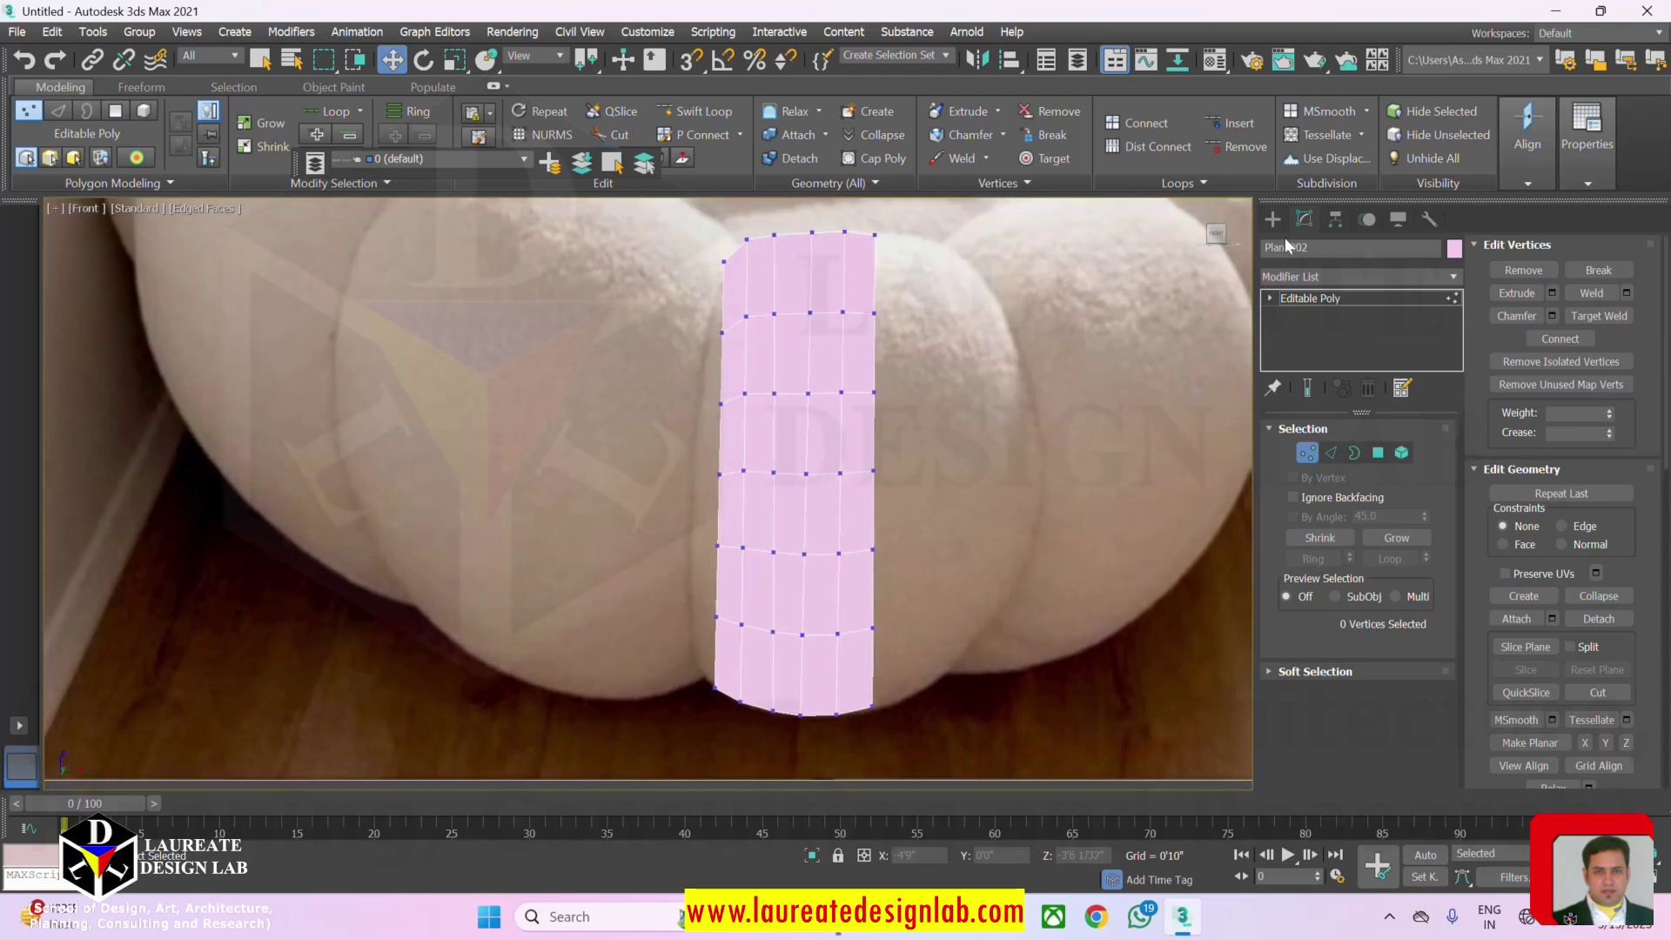
# Draw a narrow upright plane about 6'8" by 0'5" along the seam beside the pink strip's left edge and convert it to Editable Poly.
pyautogui.click(1273, 218)
pyautogui.click(1397, 420)
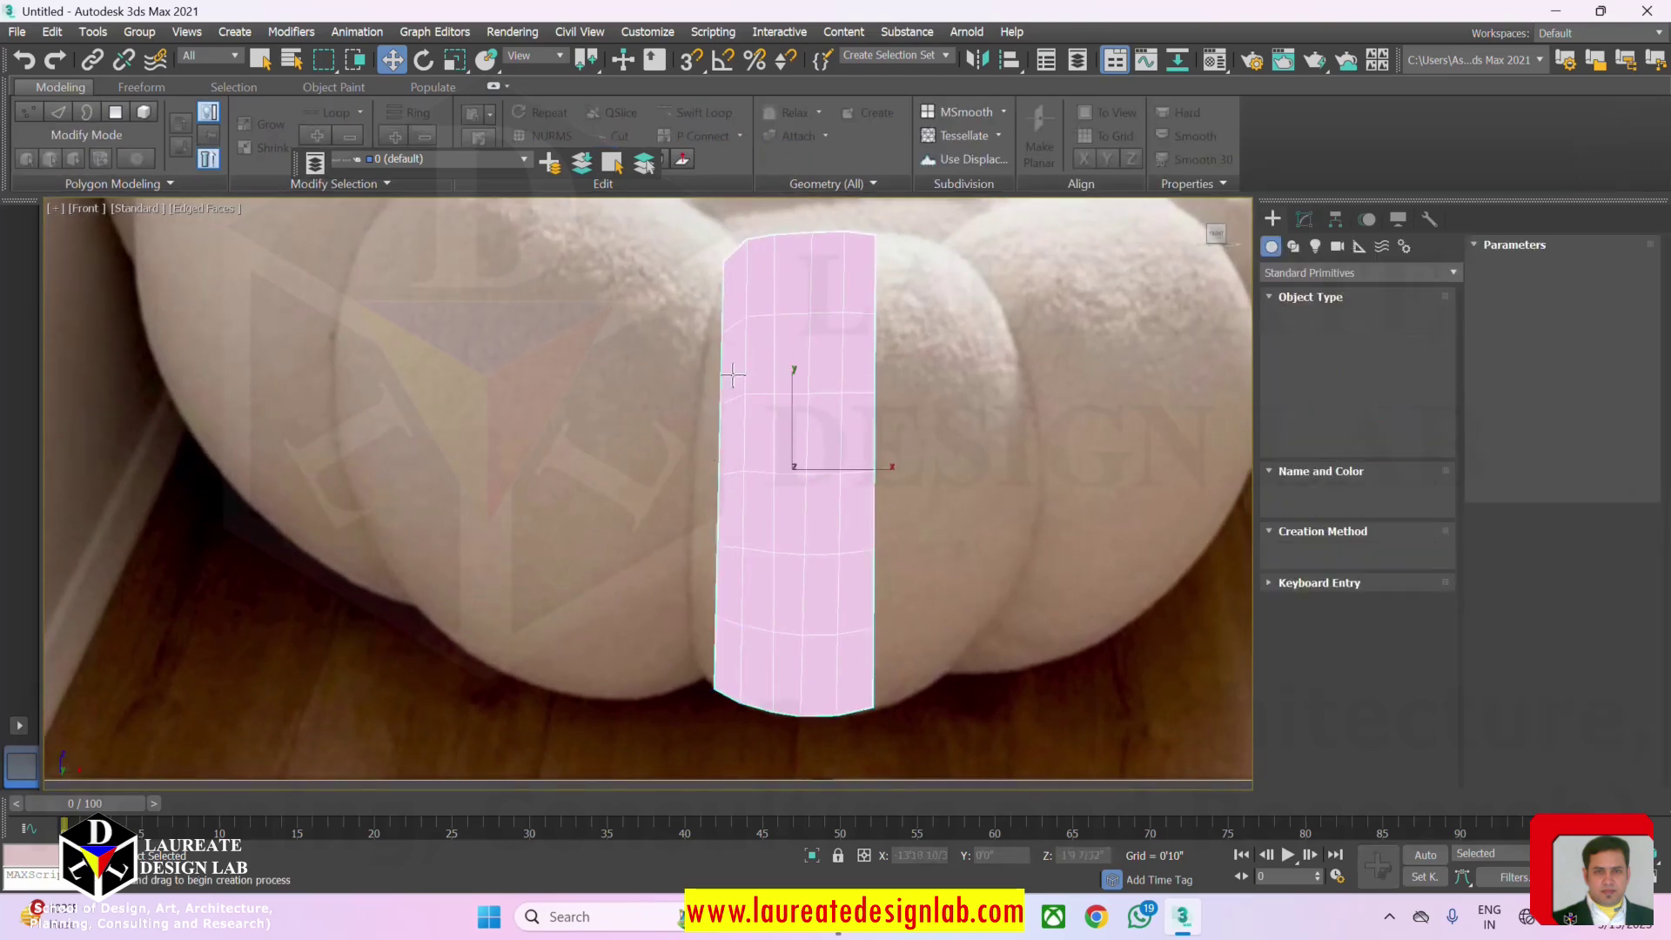
pyautogui.moveTo(689, 328); pyautogui.dragTo(715, 670)
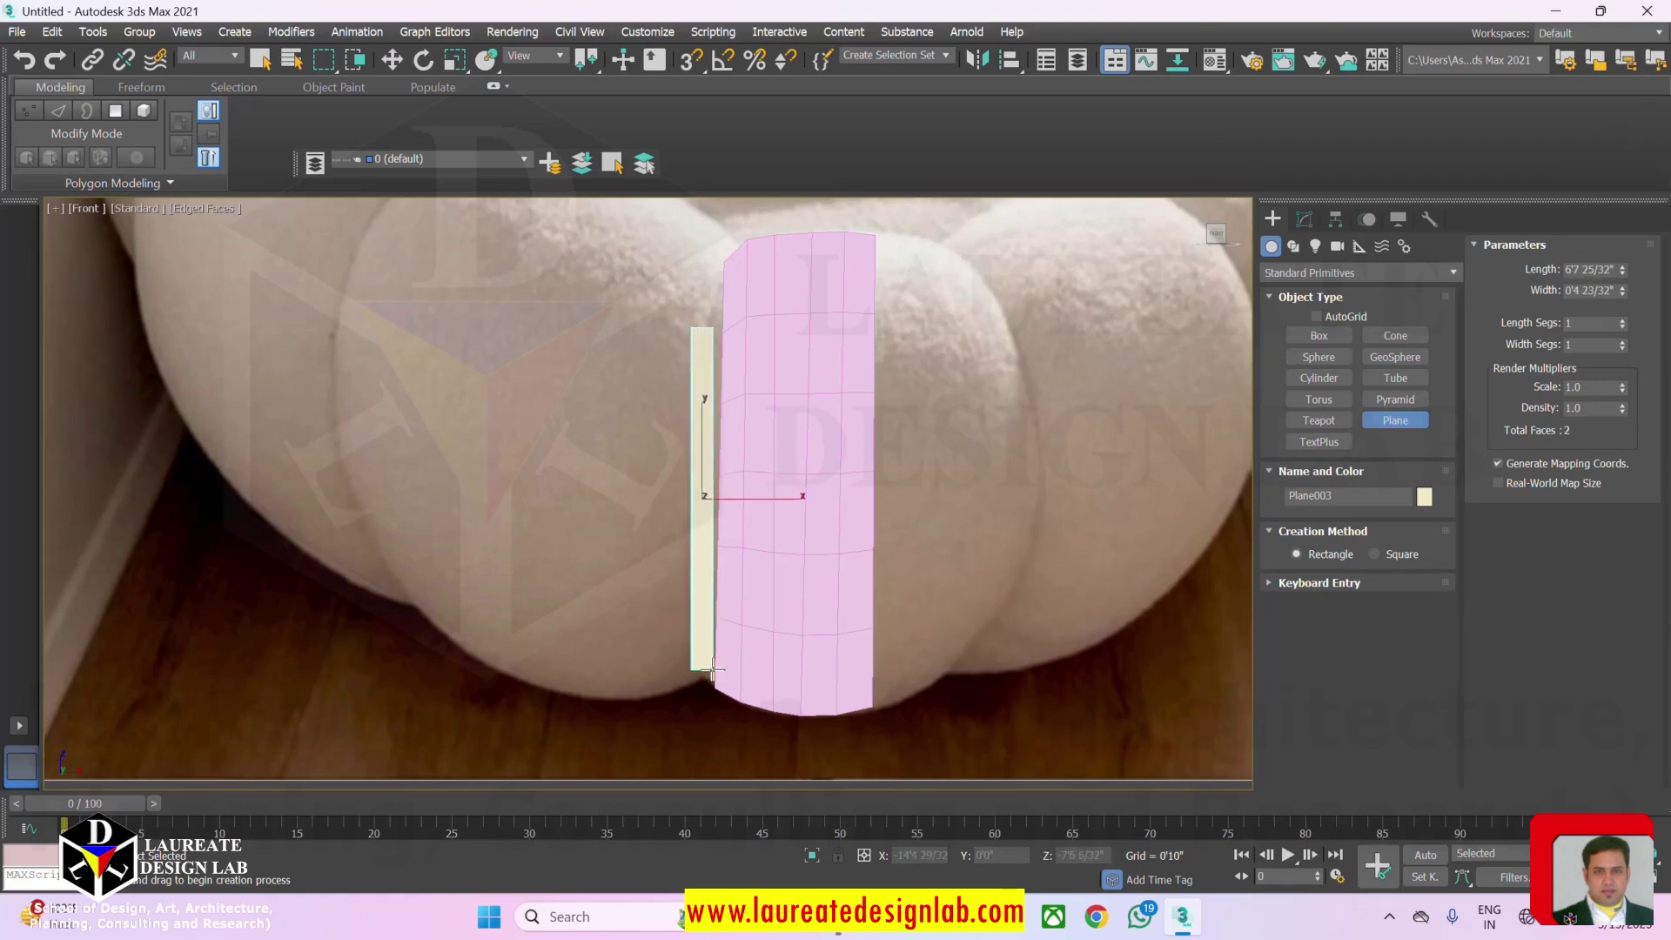
pyautogui.rightClick(741, 427)
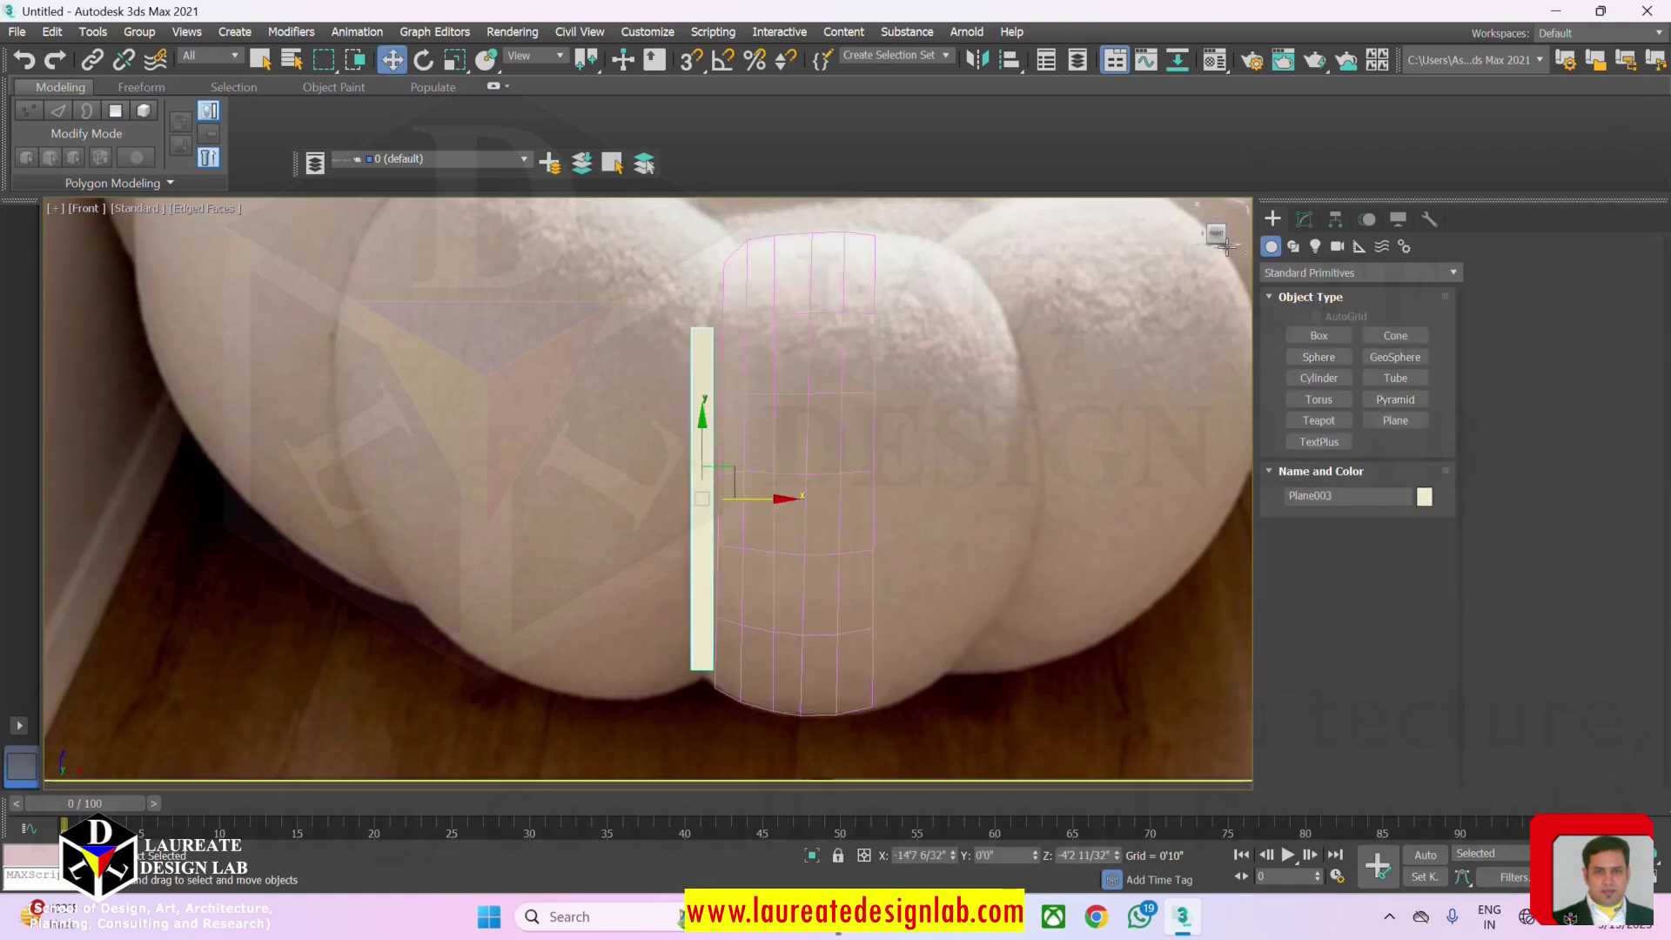
pyautogui.rightClick(699, 479)
pyautogui.moveTo(740, 676)
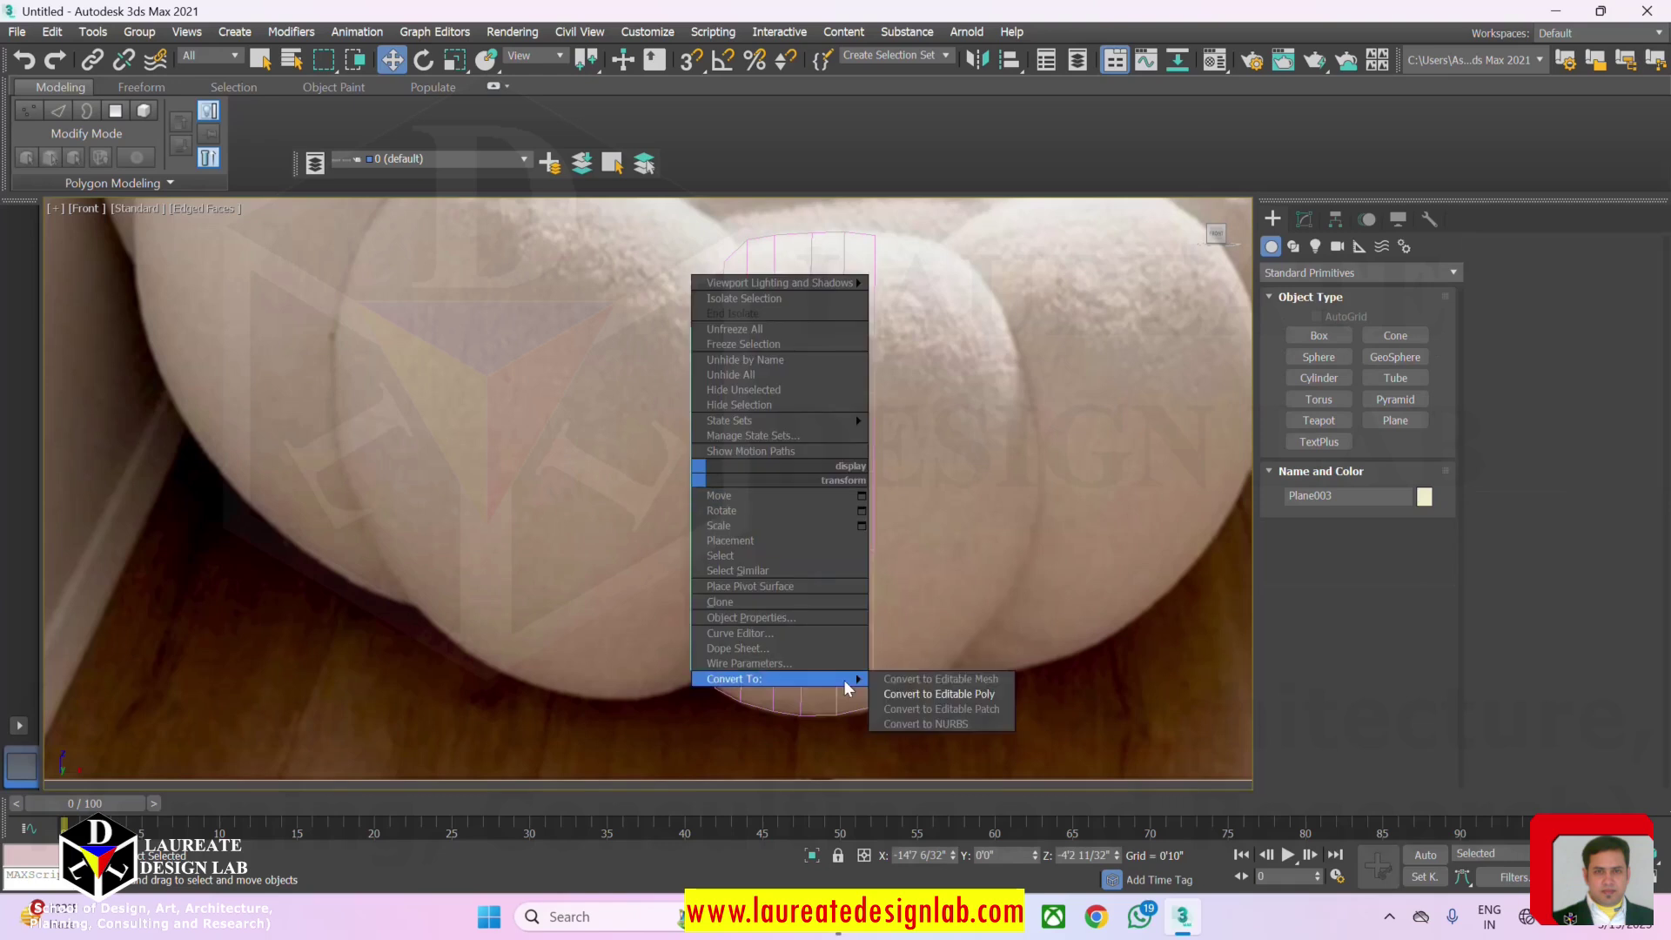
pyautogui.click(966, 694)
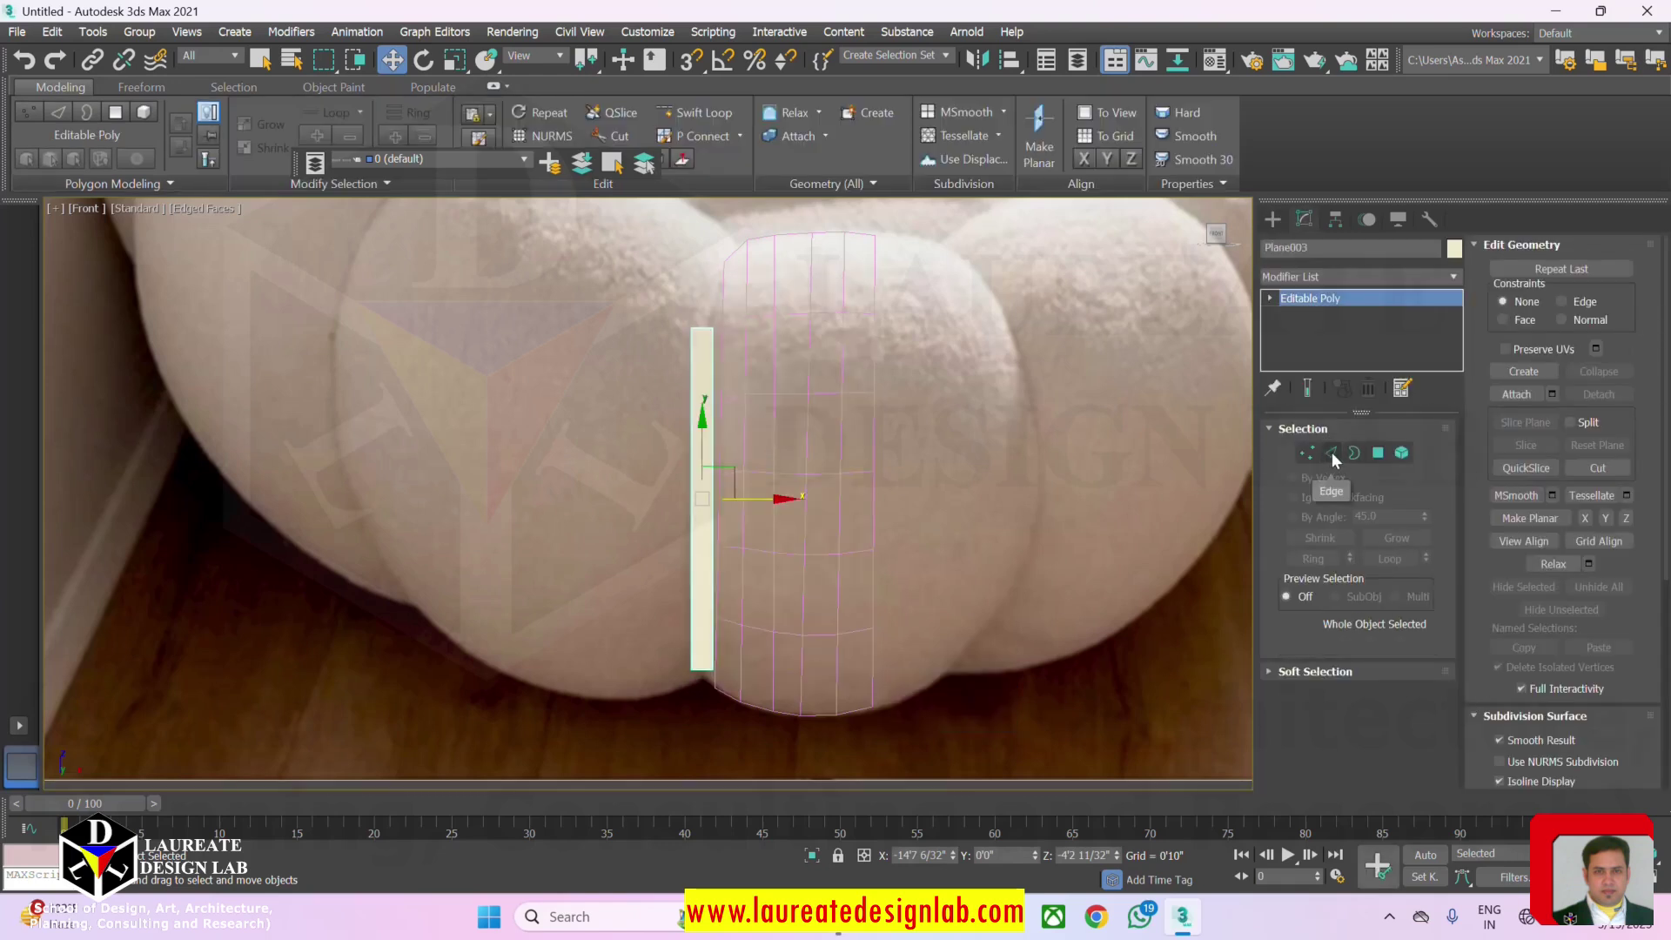
# Connect the narrow plane's top and bottom edges with 1 segment to split it lengthwise.
pyautogui.click(1332, 452)
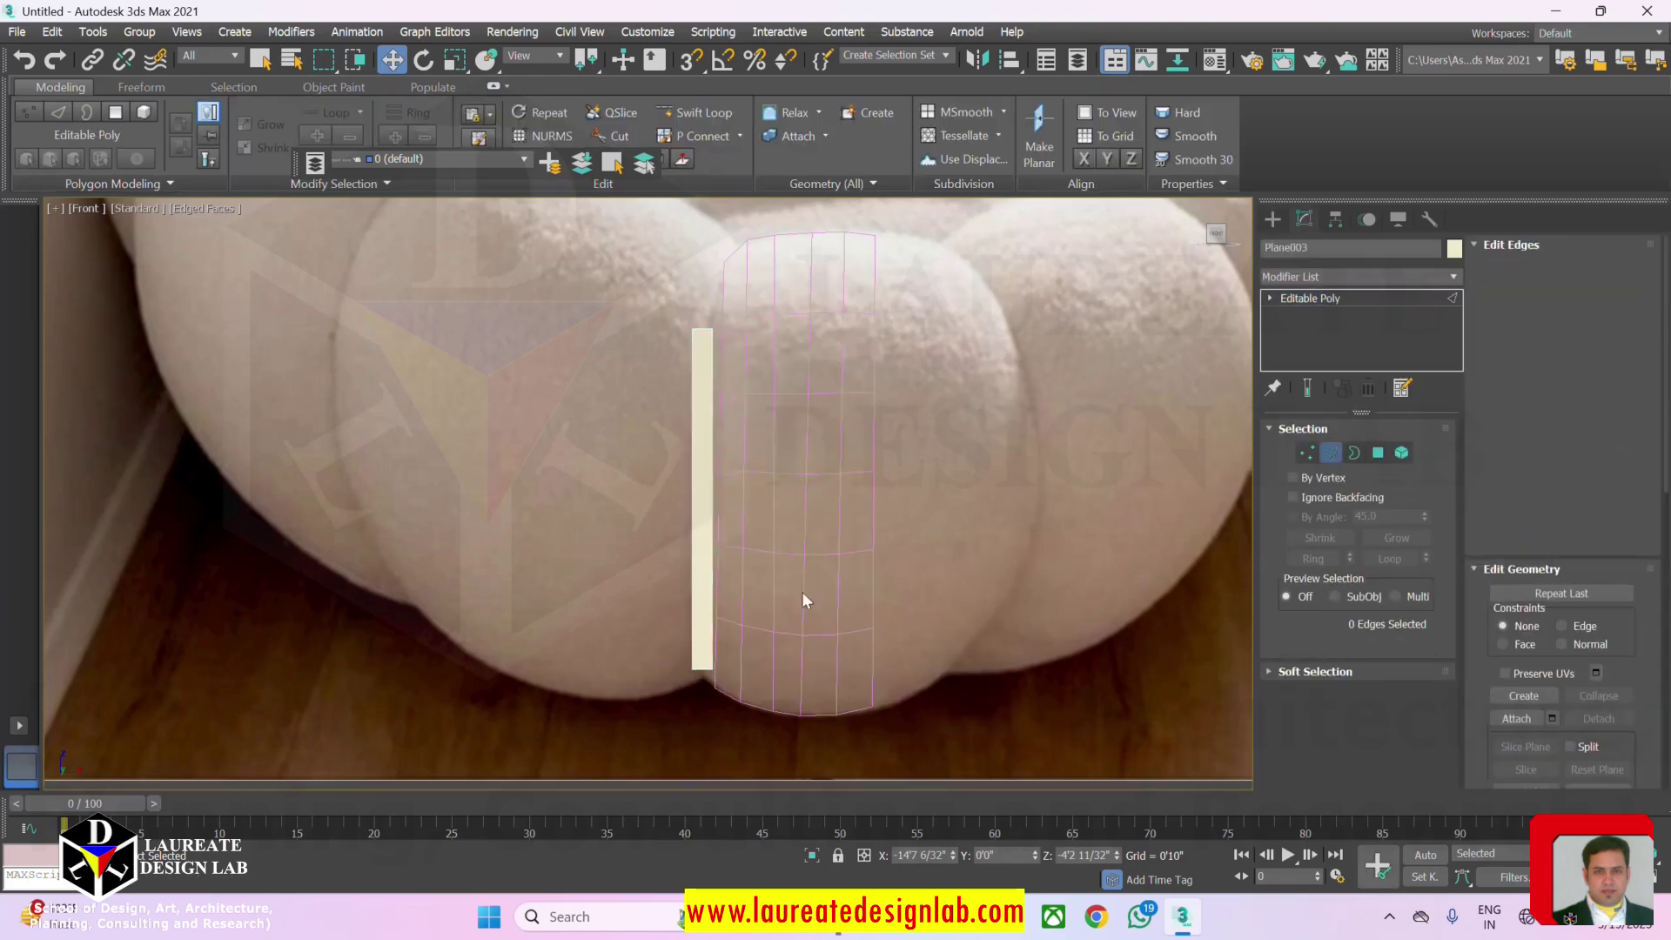
pyautogui.click(702, 668)
pyautogui.click(707, 329)
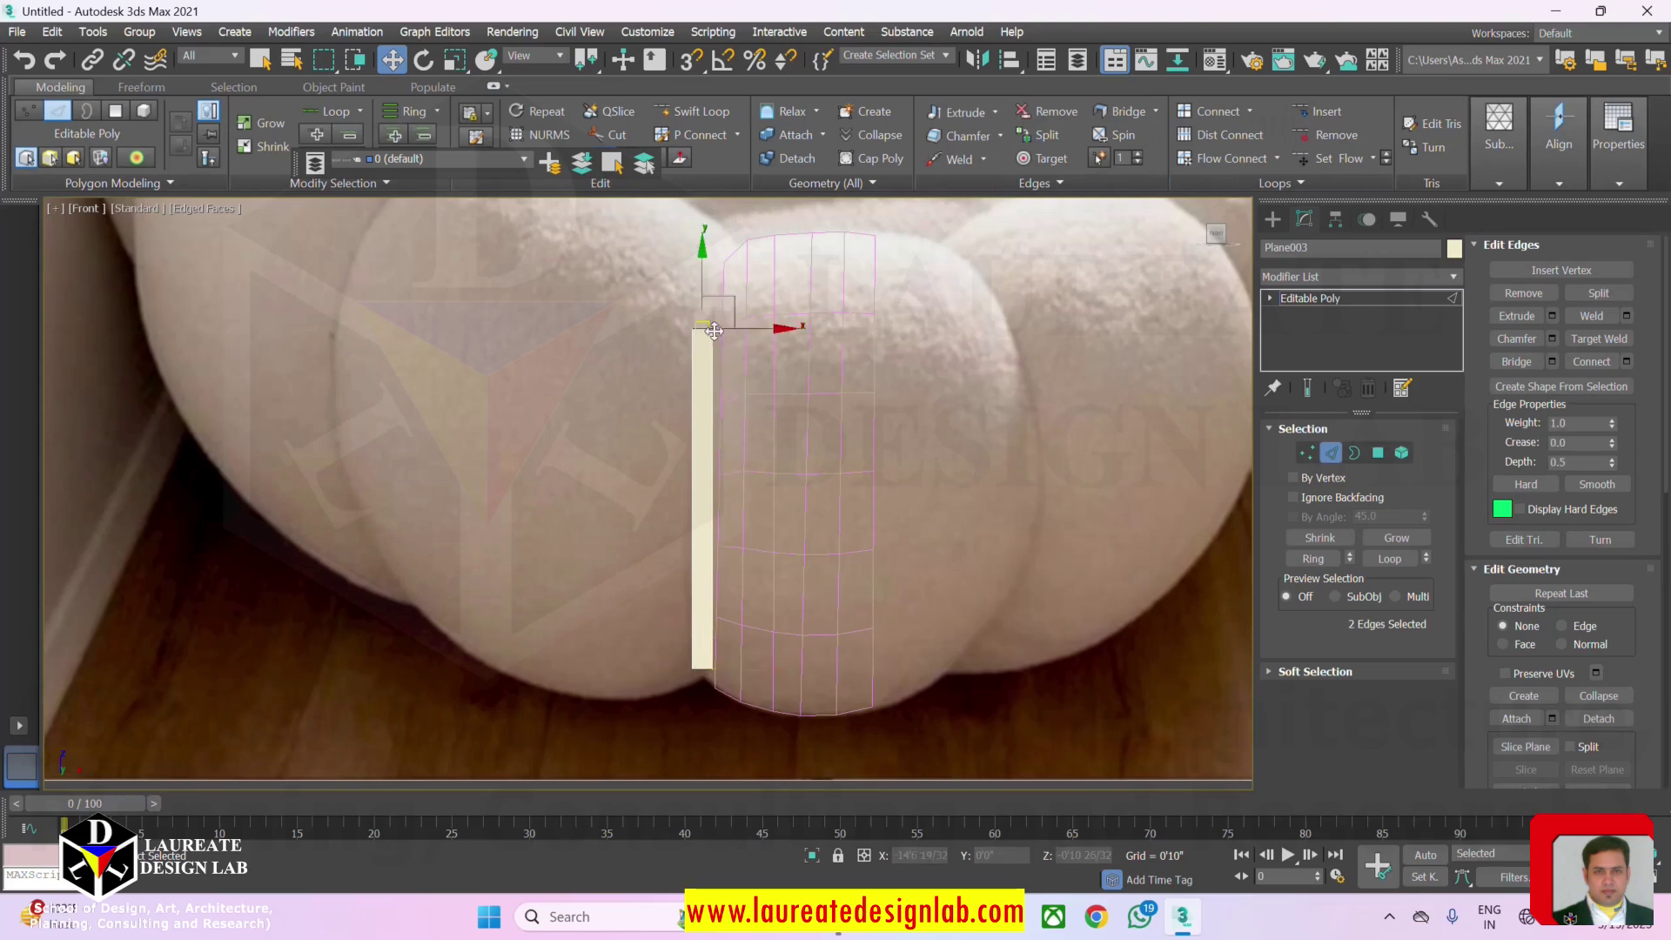
pyautogui.click(1627, 361)
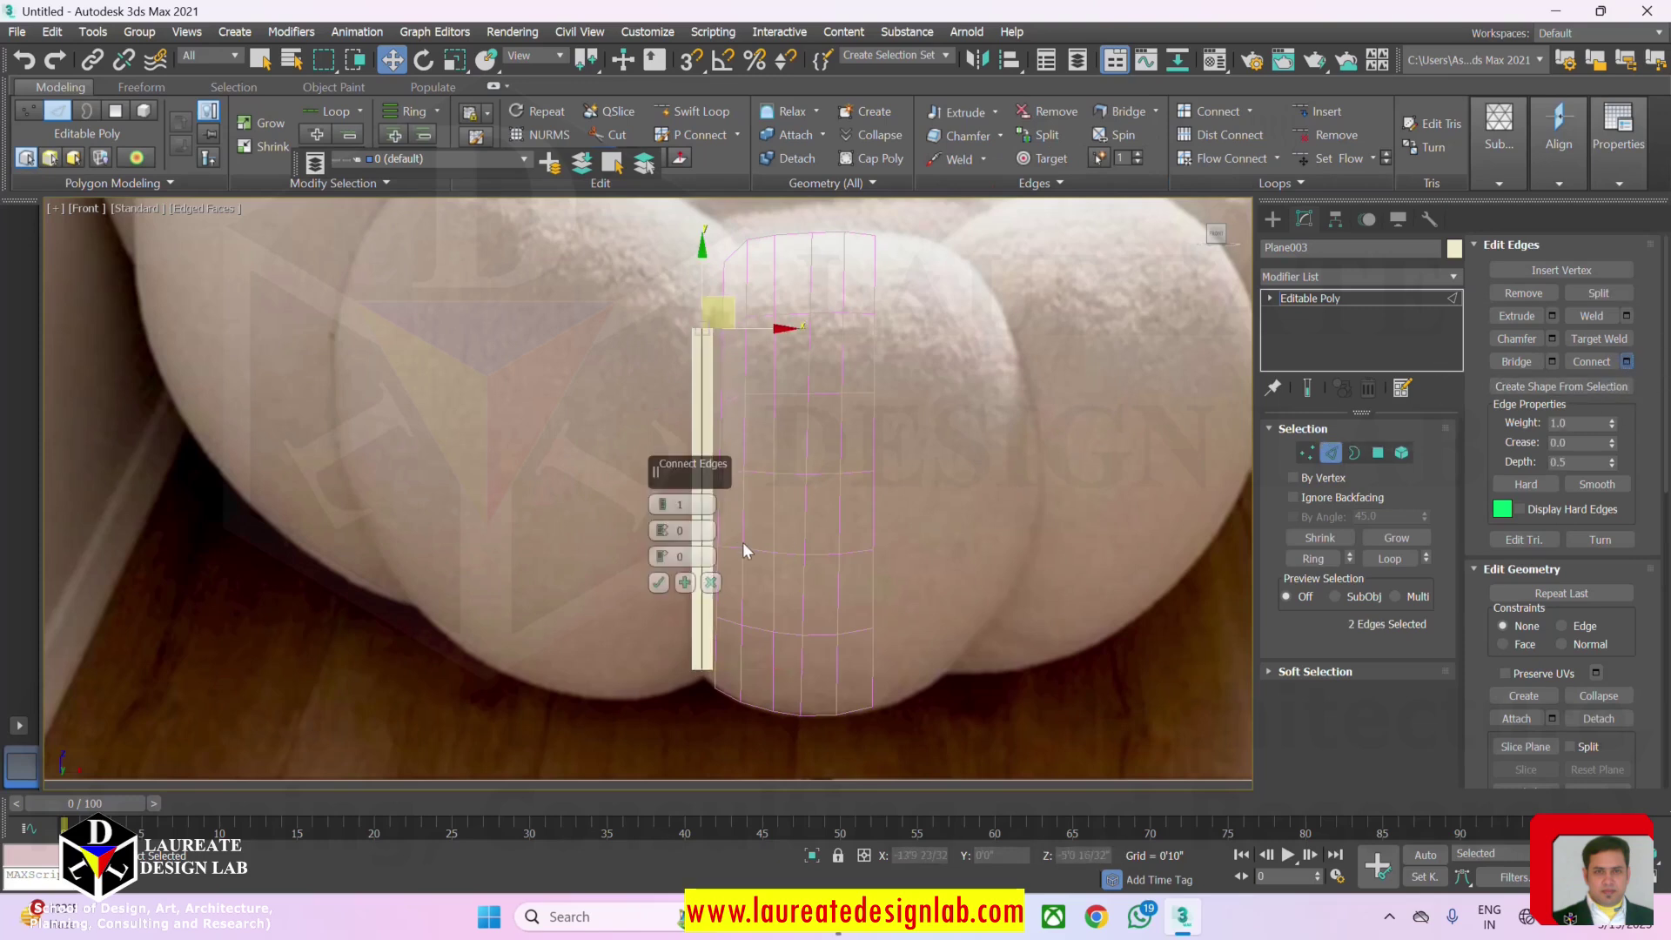
pyautogui.click(662, 584)
# Reposition the narrow plane's three top vertices into a slope rising toward the pink strip's upper-left corner along the seam.
pyautogui.scroll(2, 703, 322)
pyautogui.scroll(3, 705, 325)
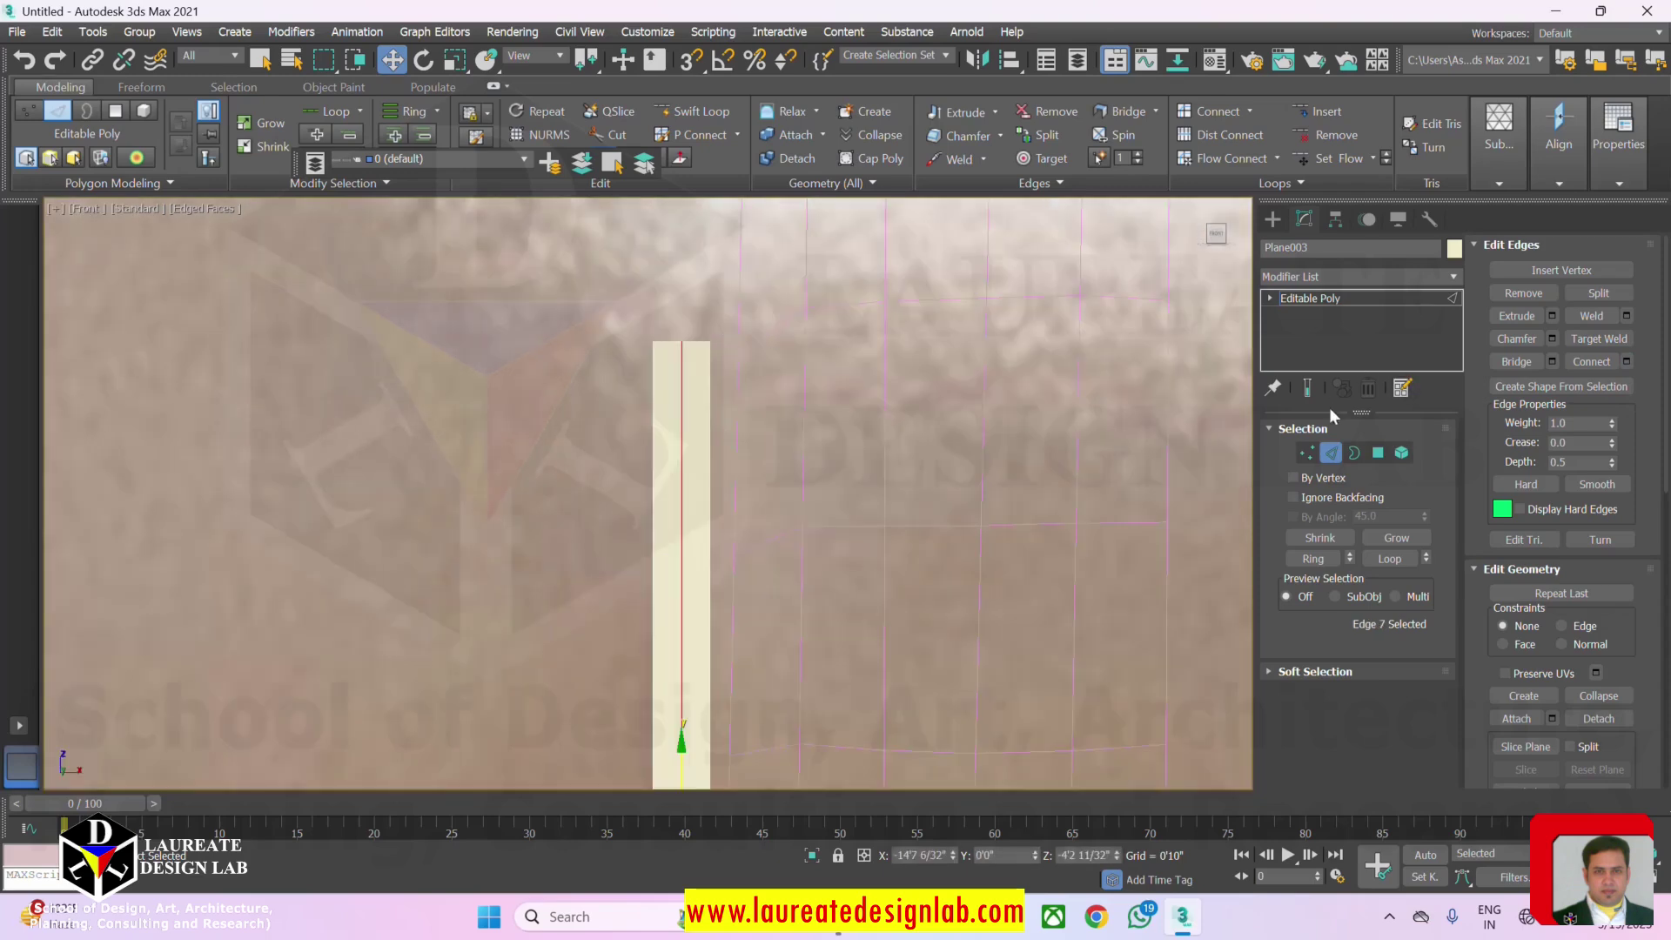
pyautogui.click(1306, 453)
pyautogui.scroll(3, 647, 320)
pyautogui.moveTo(649, 323); pyautogui.dragTo(668, 499, button='middle')
pyautogui.scroll(-3, 668, 499)
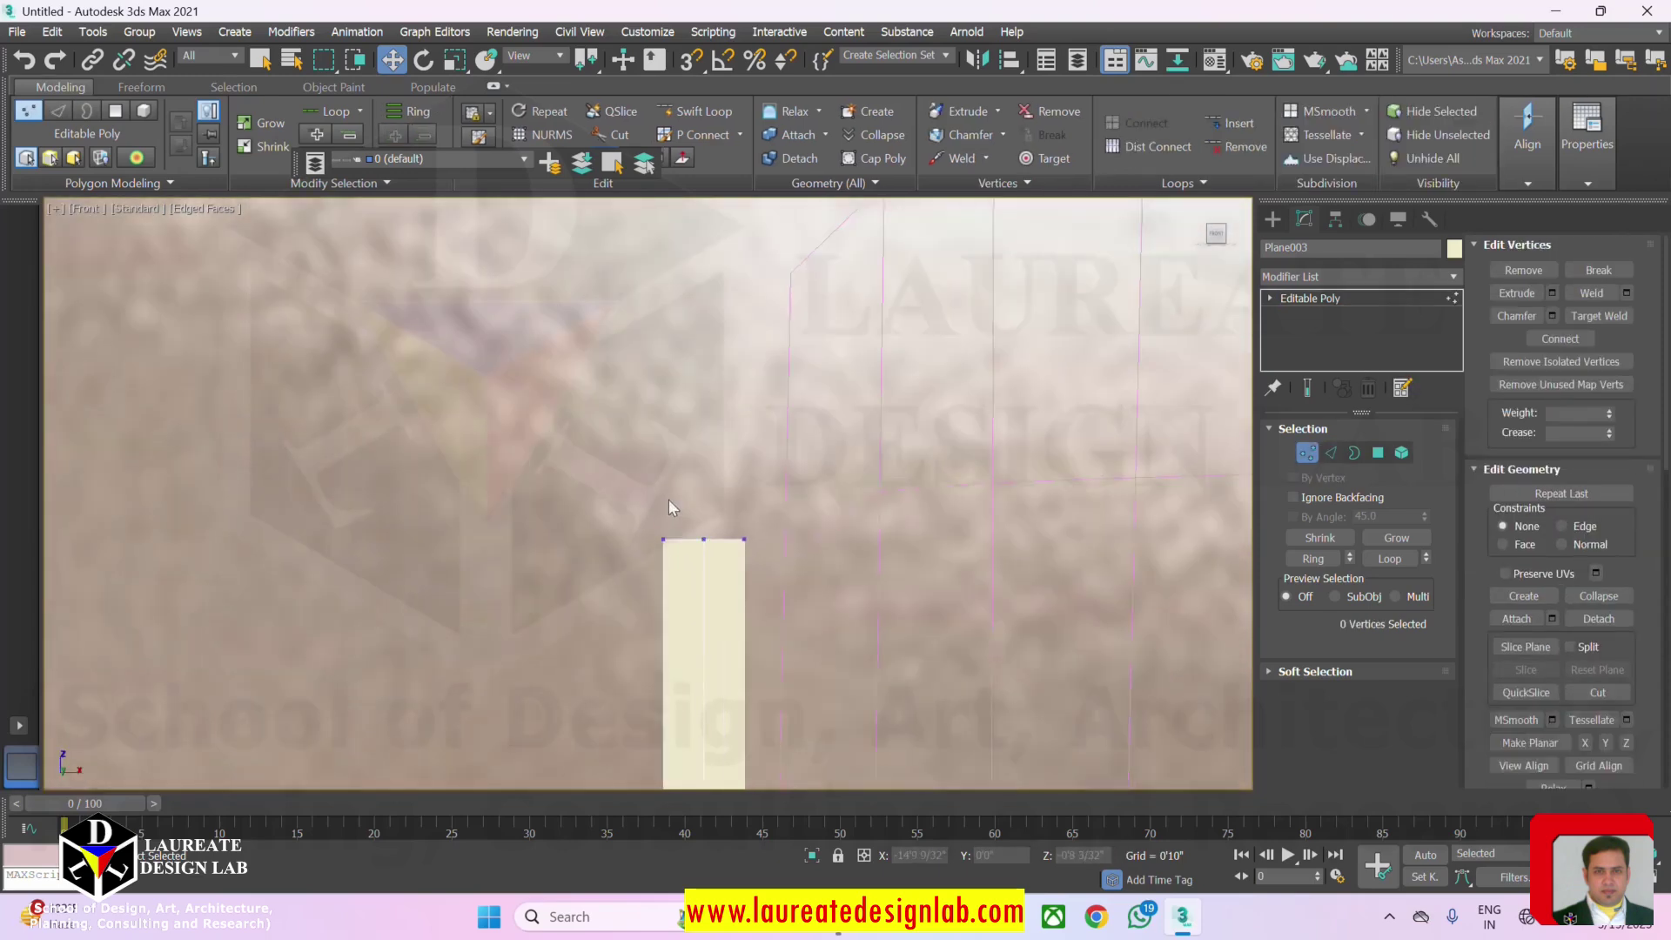
pyautogui.click(722, 528)
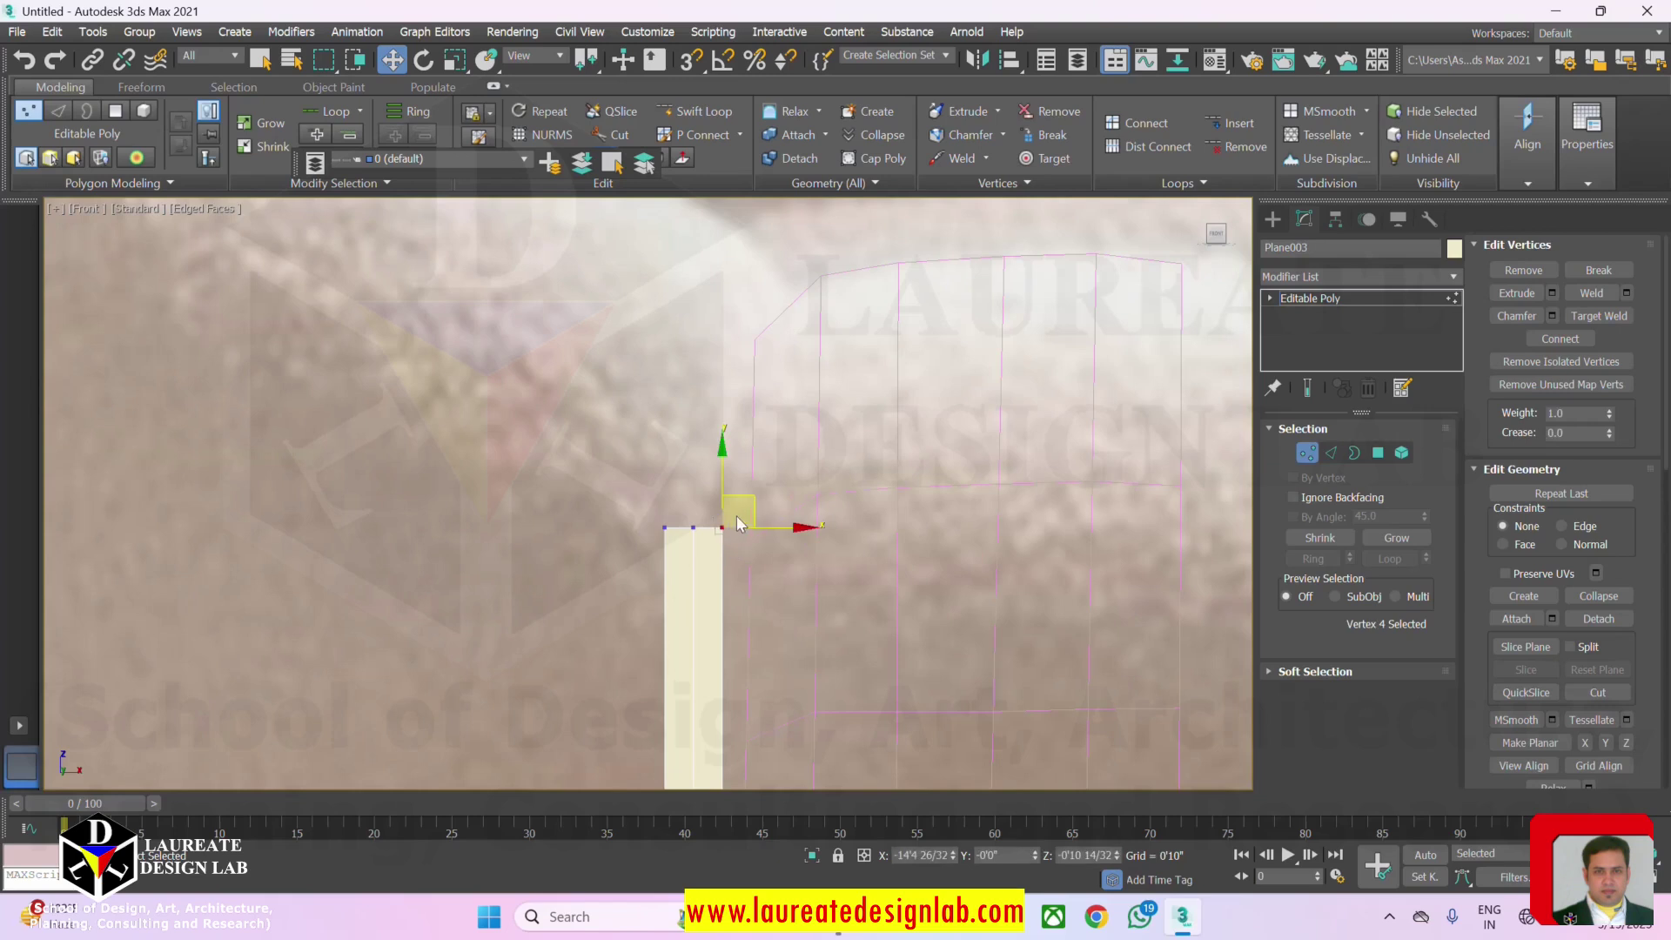
pyautogui.moveTo(753, 499); pyautogui.dragTo(778, 325)
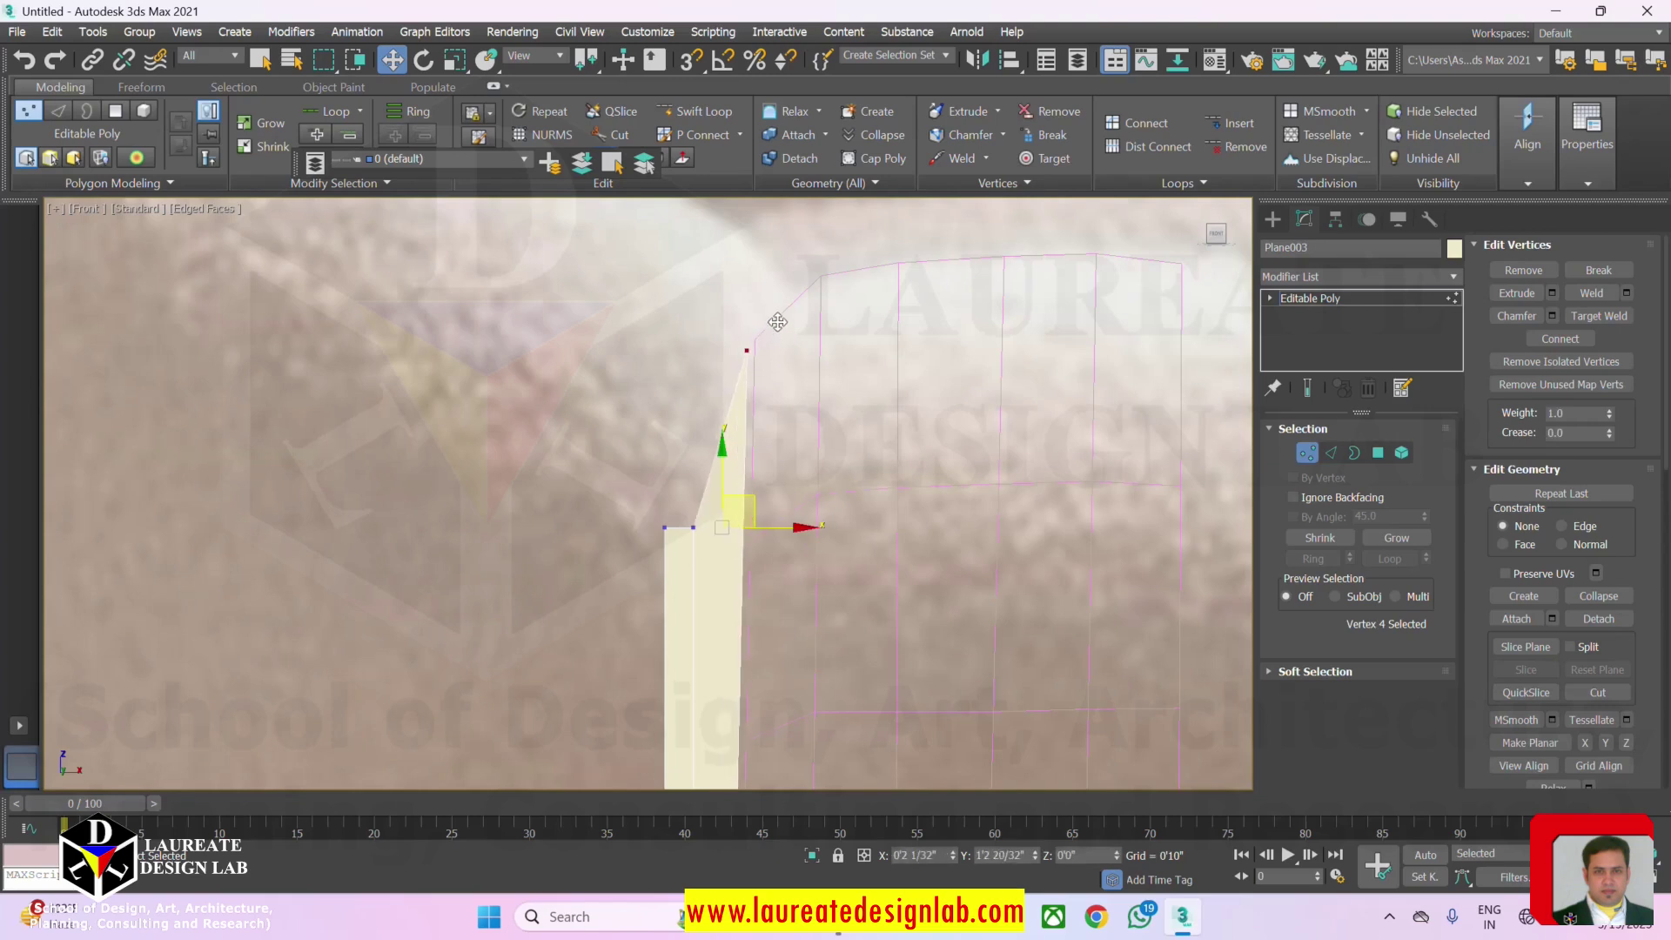
pyautogui.click(694, 528)
pyautogui.moveTo(714, 502); pyautogui.dragTo(688, 577)
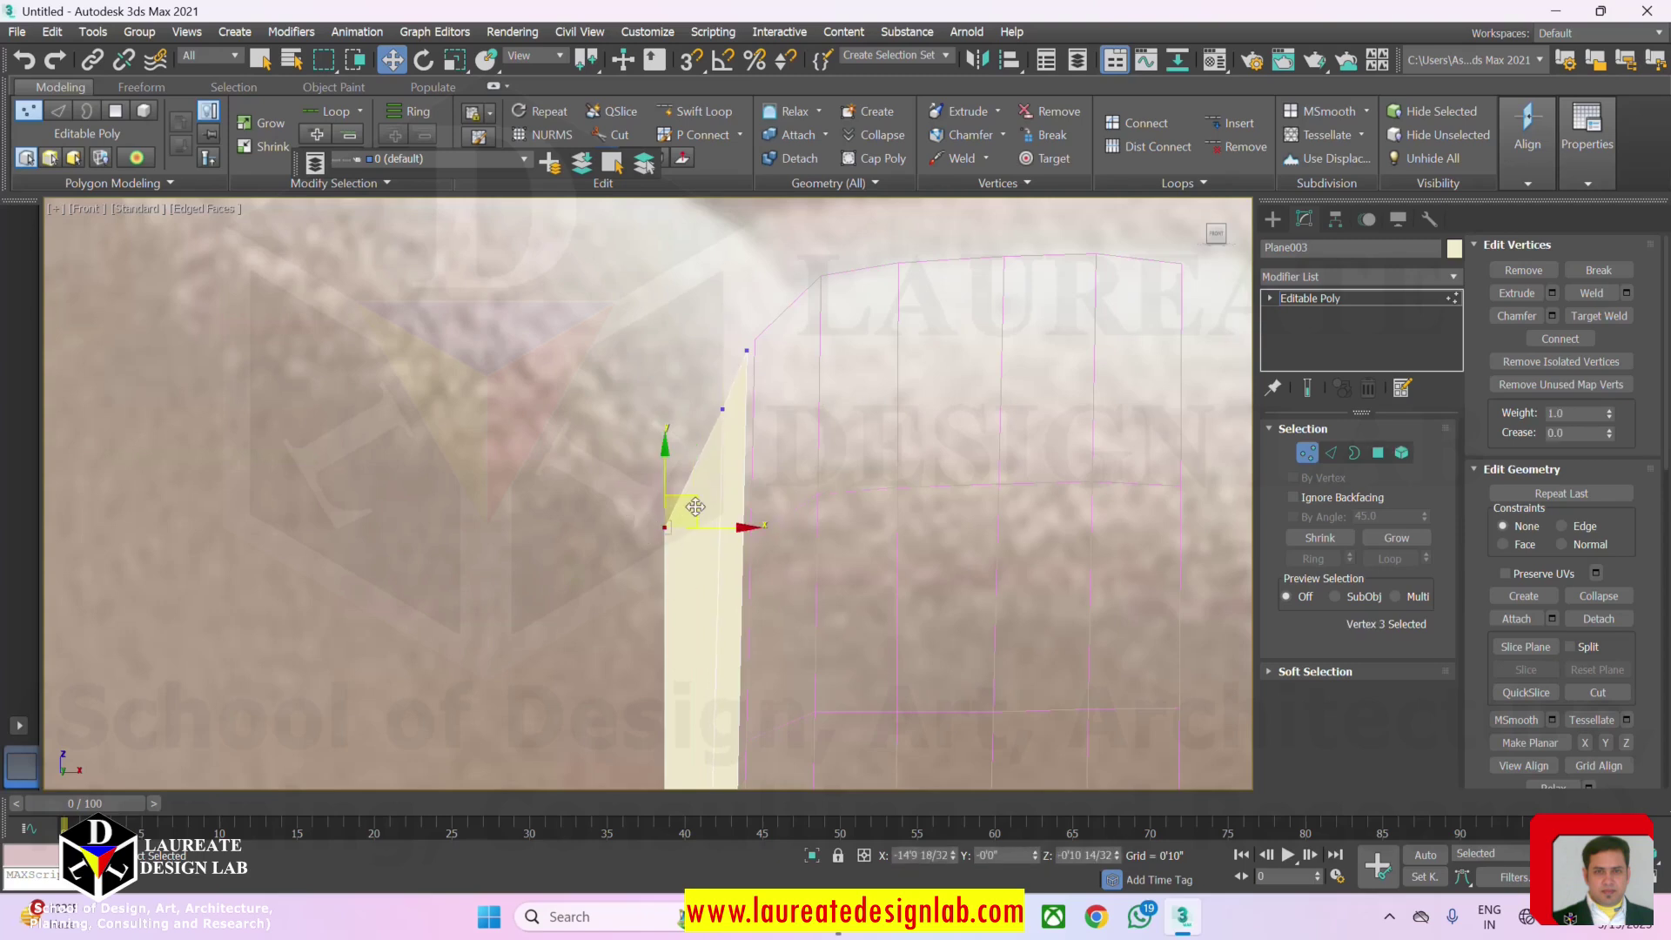
pyautogui.moveTo(695, 507); pyautogui.dragTo(723, 503)
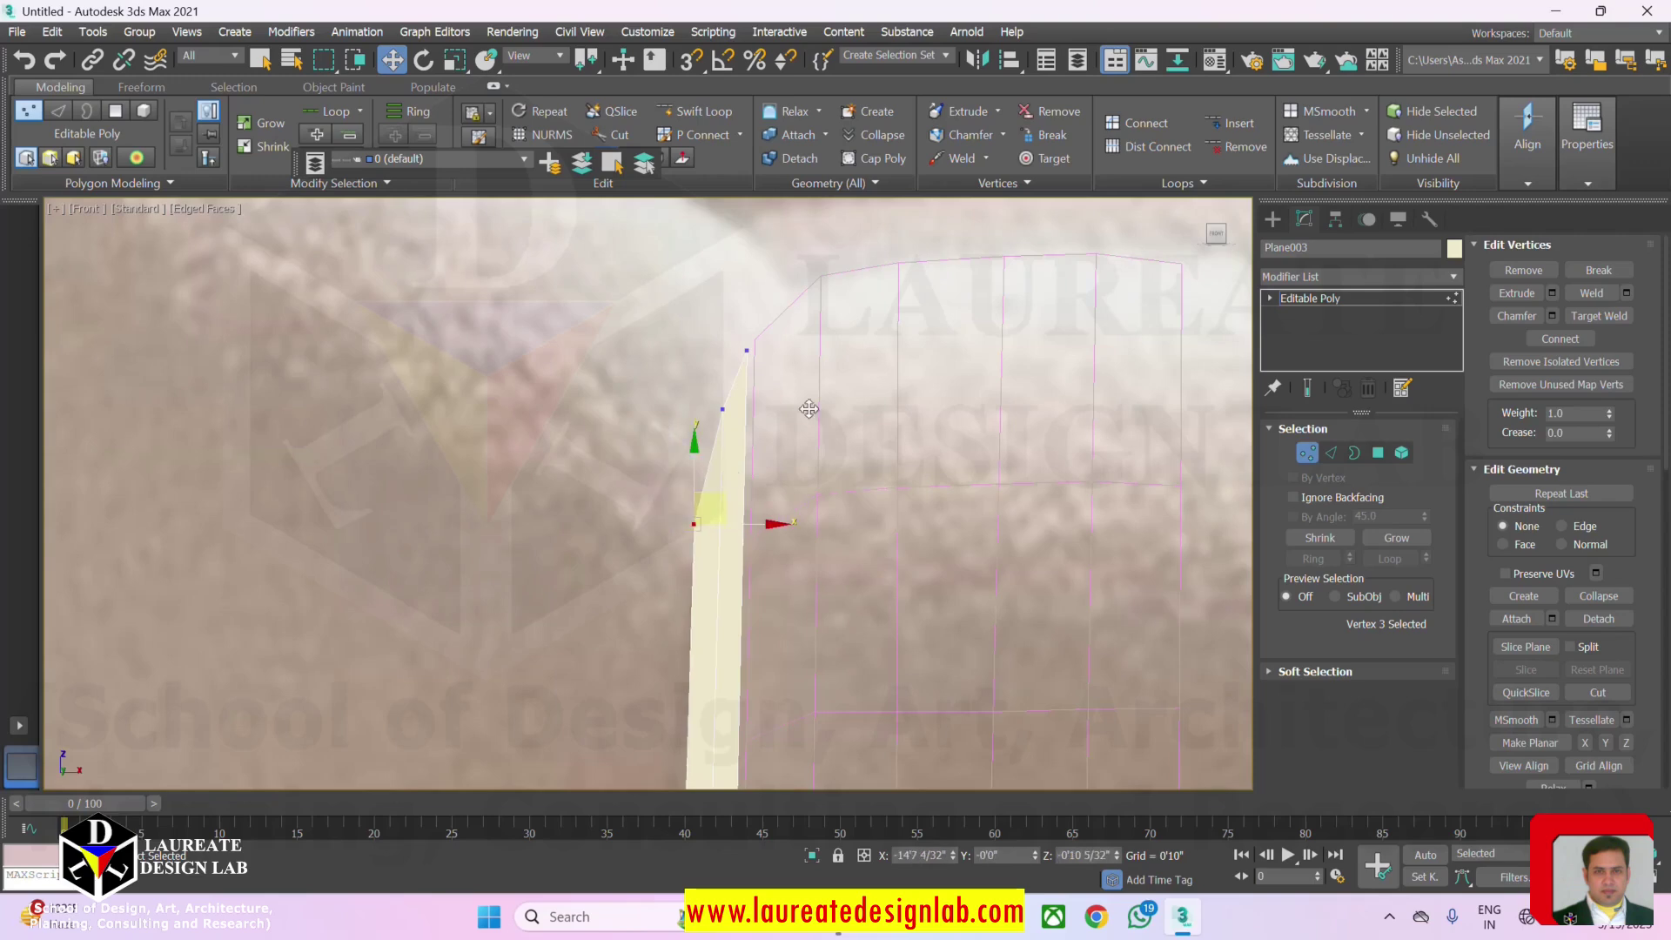
# Reposition the narrow plane's three bottom vertices along the seam's lower contour, meeting the pink strip's lower-left corner, and clear the selection.
pyautogui.scroll(-2, 842, 571)
pyautogui.moveTo(828, 679); pyautogui.dragTo(810, 490, button='middle')
pyautogui.scroll(-3, 807, 487)
pyautogui.moveTo(781, 644); pyautogui.dragTo(761, 514, button='middle')
pyautogui.scroll(3, 748, 620)
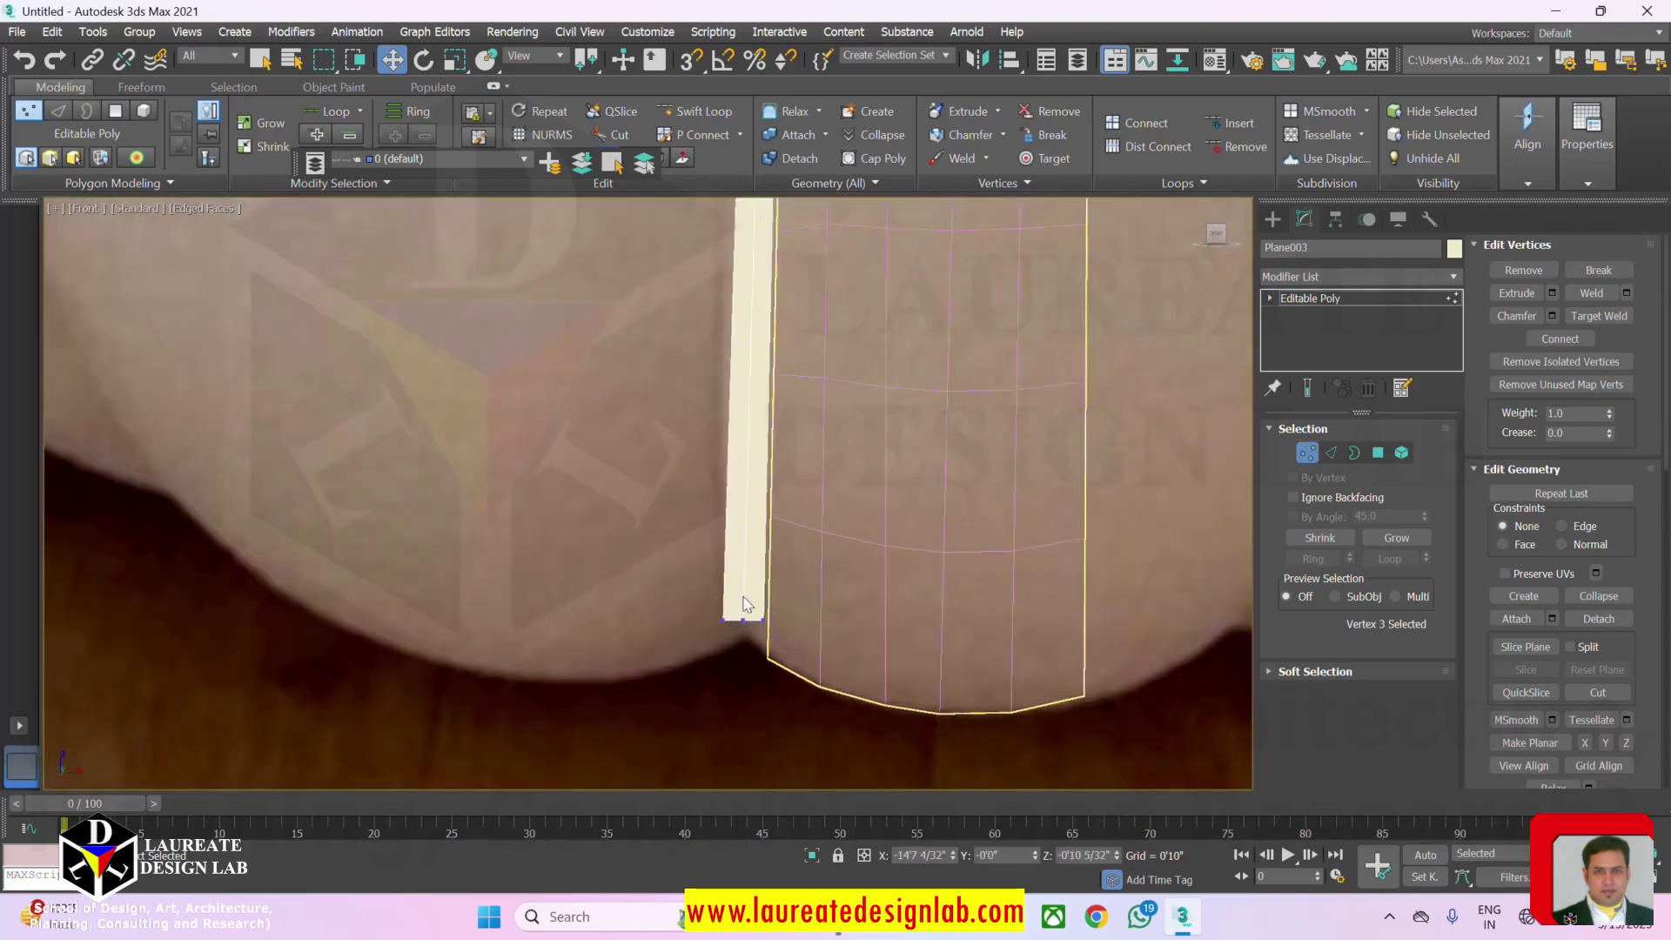
pyautogui.scroll(2, 745, 604)
pyautogui.moveTo(744, 605); pyautogui.dragTo(803, 448, button='middle')
pyautogui.moveTo(853, 495); pyautogui.dragTo(854, 518)
pyautogui.moveTo(779, 463); pyautogui.dragTo(815, 508)
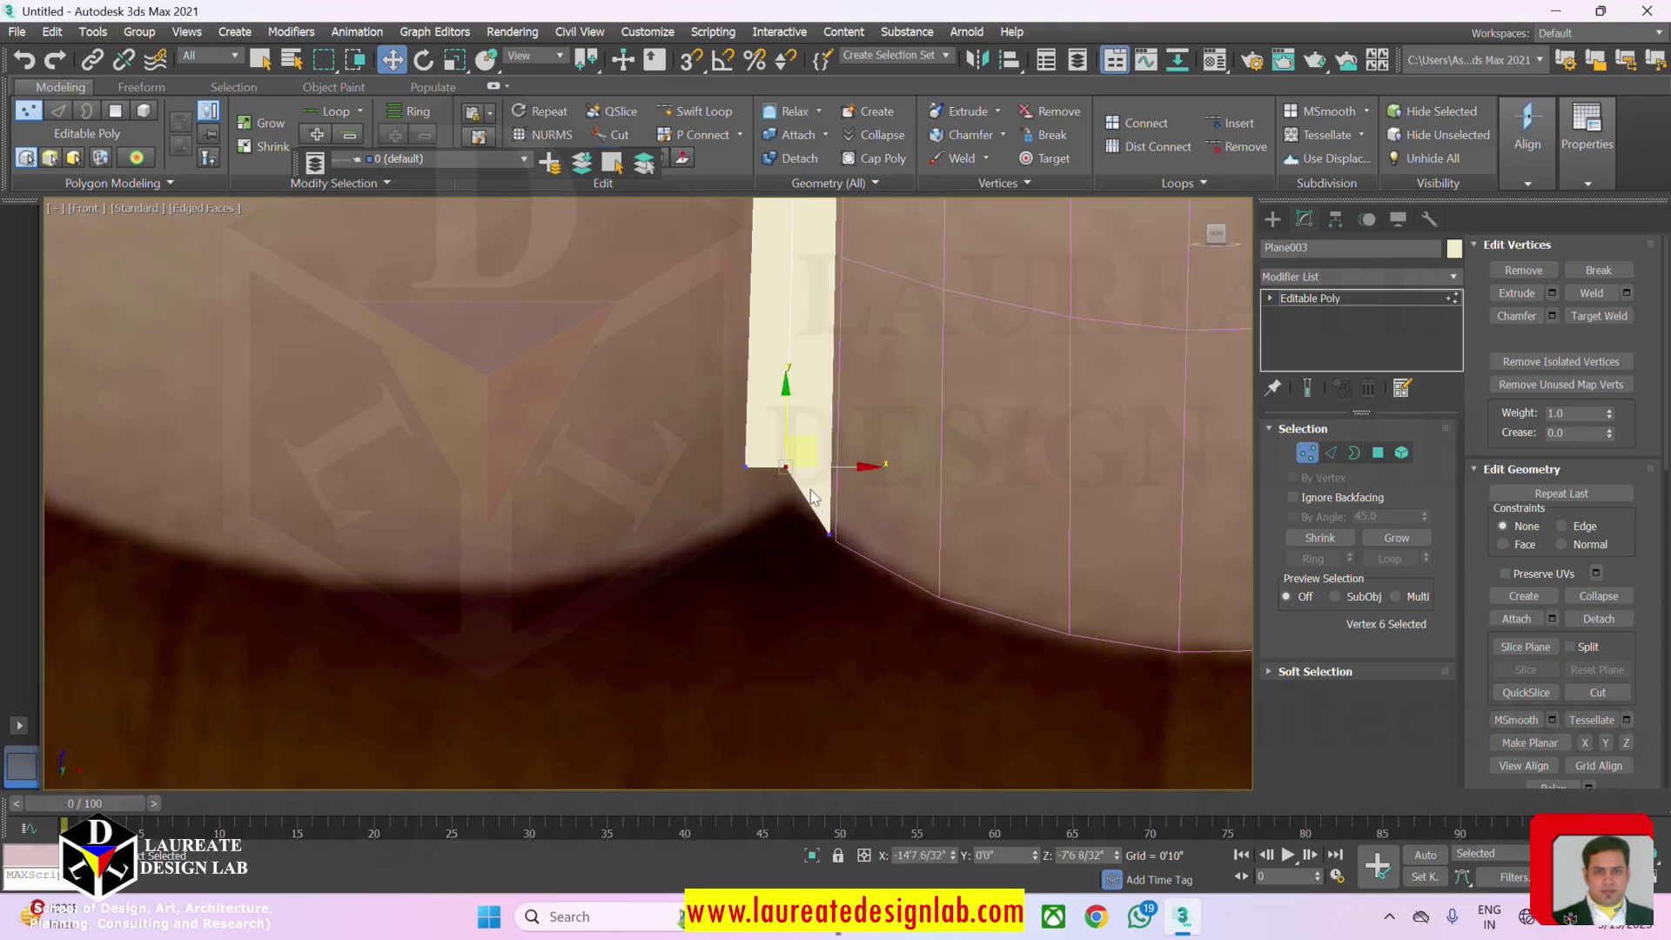
pyautogui.moveTo(818, 443)
pyautogui.mouseDown()
pyautogui.moveTo(830, 484)
pyautogui.moveTo(803, 455)
pyautogui.mouseUp()
pyautogui.click(746, 466)
pyautogui.scroll(-5, 802, 455)
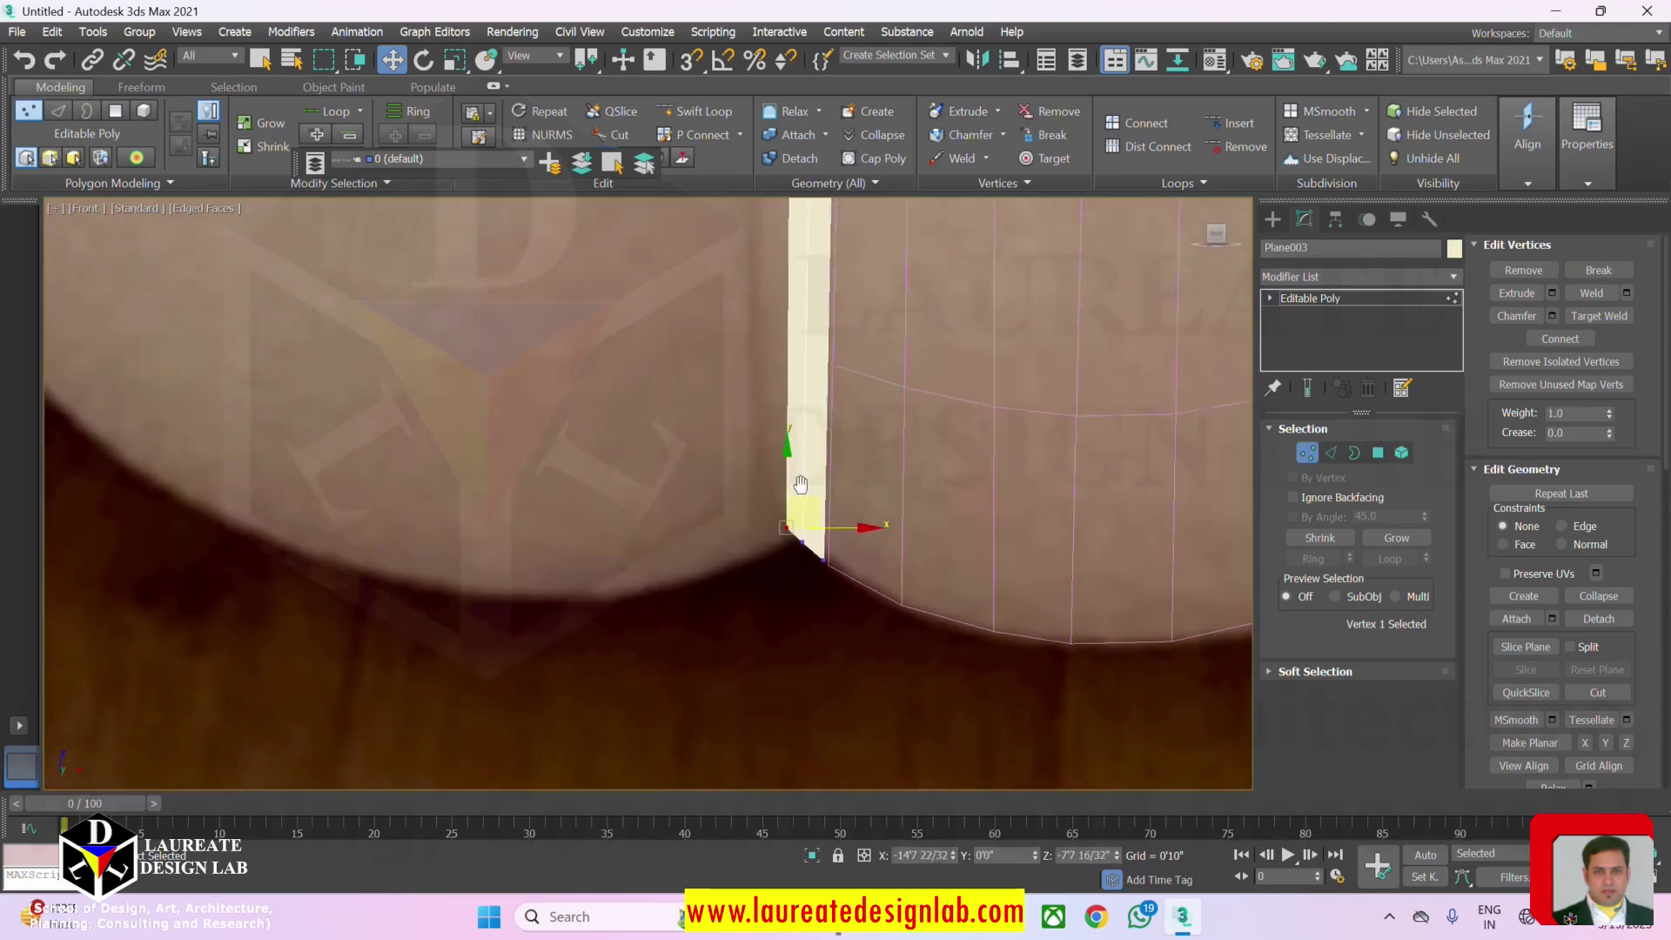
pyautogui.moveTo(813, 458); pyautogui.dragTo(786, 510, button='middle')
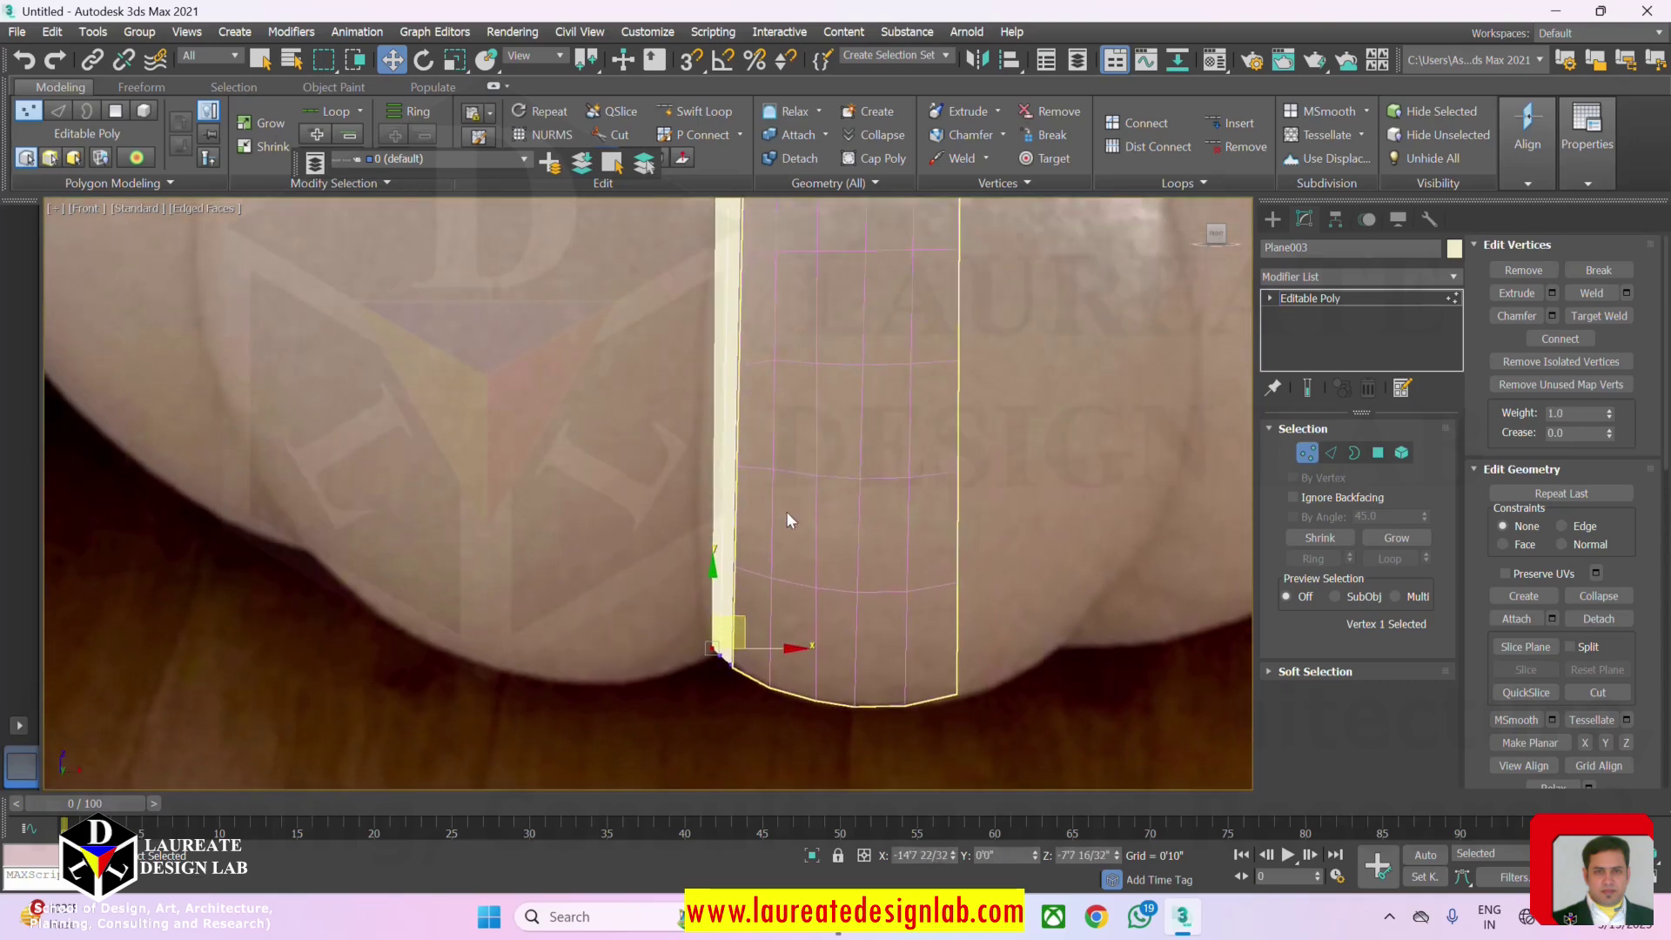
pyautogui.moveTo(994, 478); pyautogui.dragTo(518, 462)
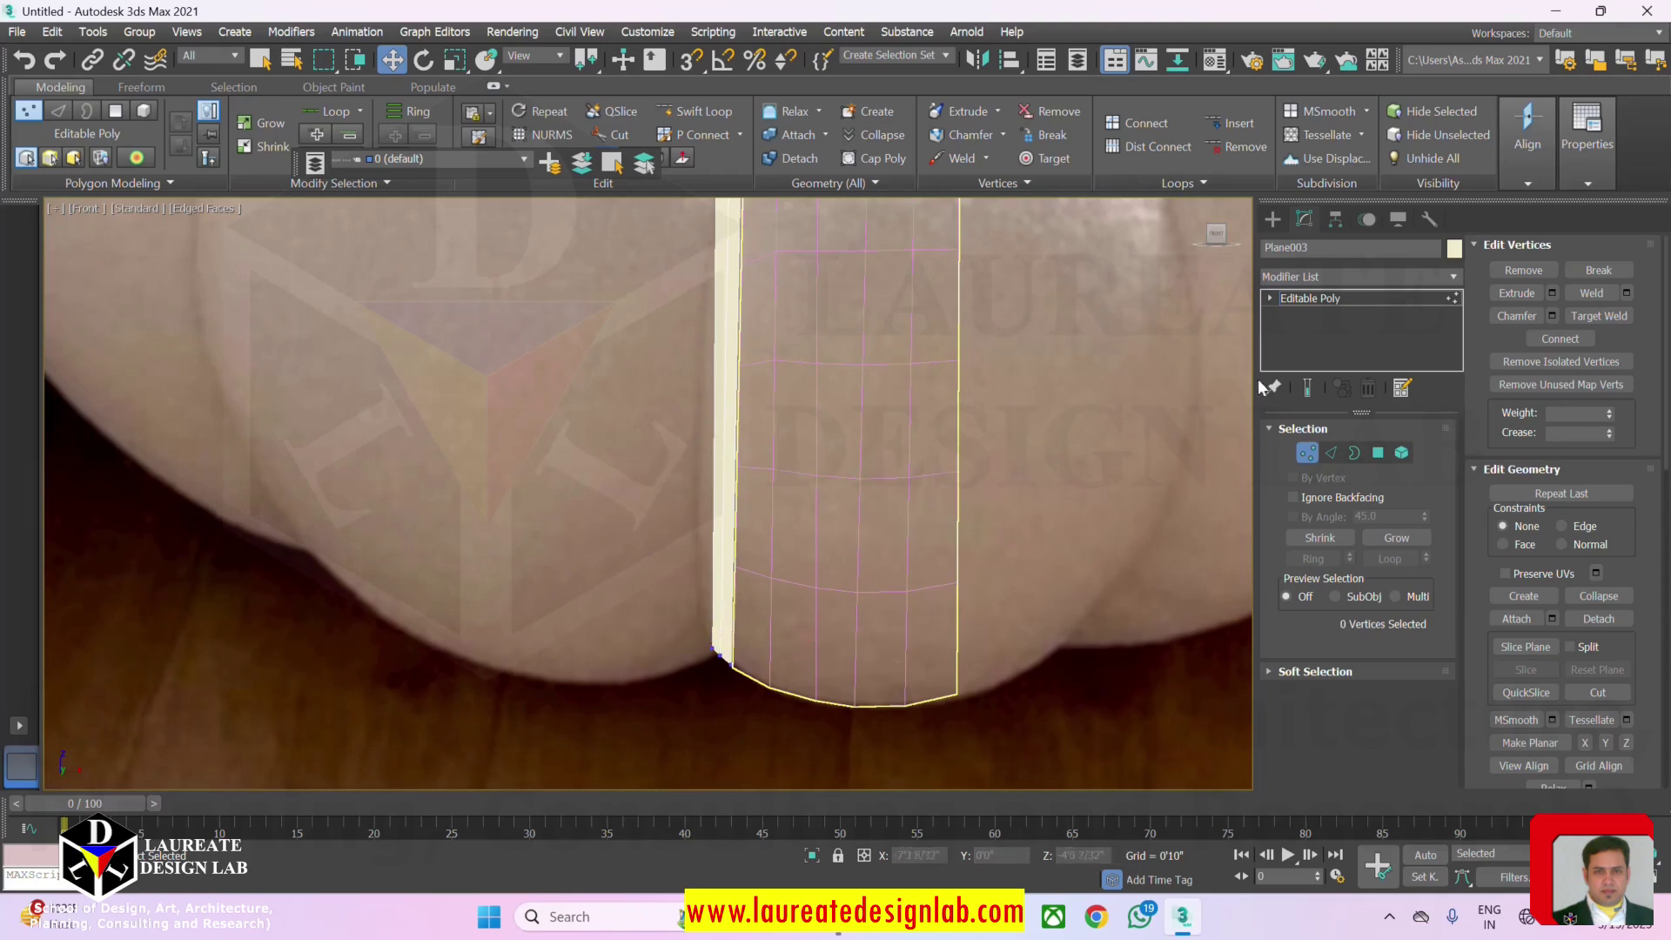
# Connect the narrow plane's three lengthwise edges with 5 segments to divide it into cross rows.
pyautogui.press('2')
pyautogui.moveTo(1044, 422); pyautogui.dragTo(440, 438)
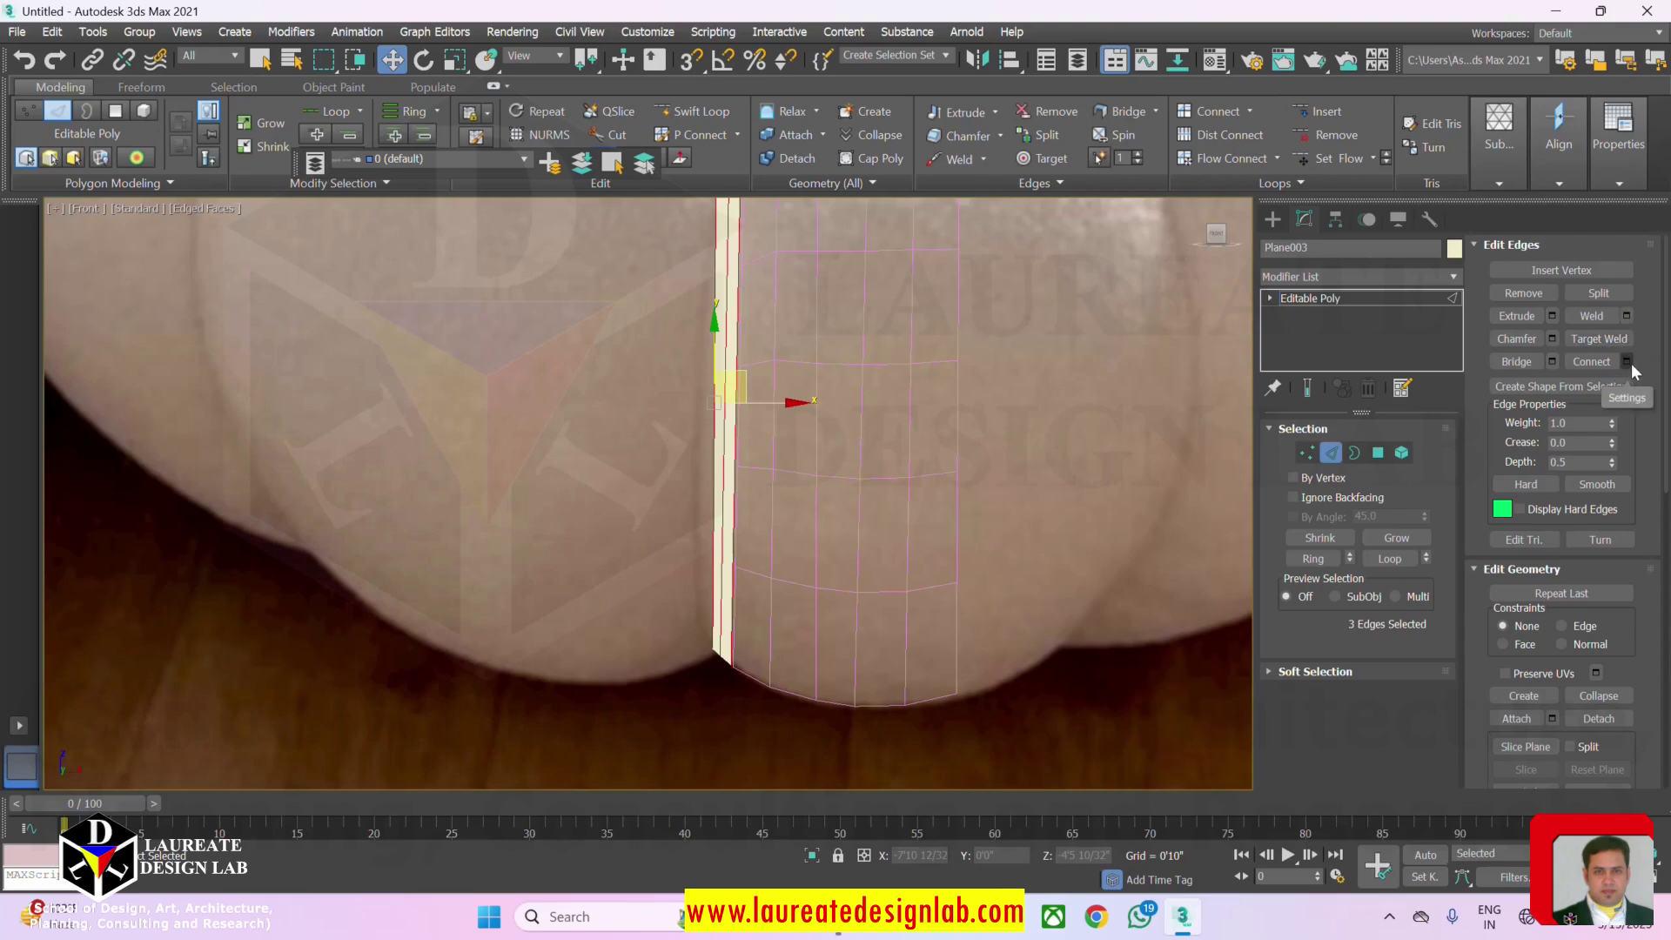
pyautogui.click(1627, 362)
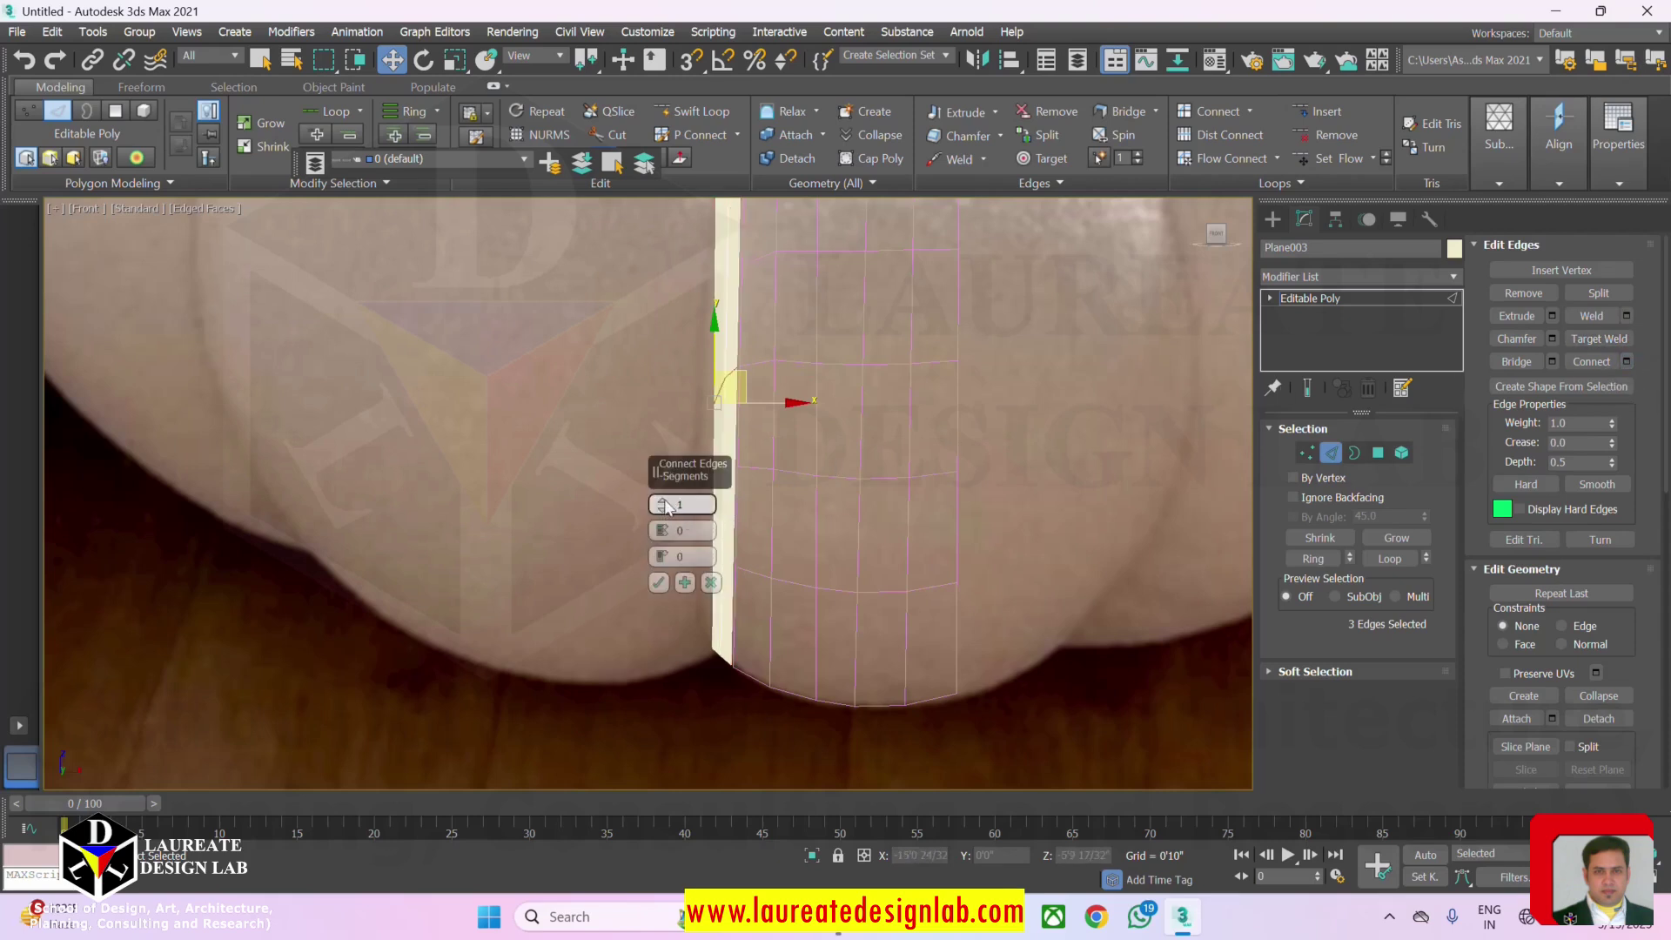
pyautogui.click(665, 500)
pyautogui.click(665, 501)
pyautogui.click(665, 500)
pyautogui.click(665, 500)
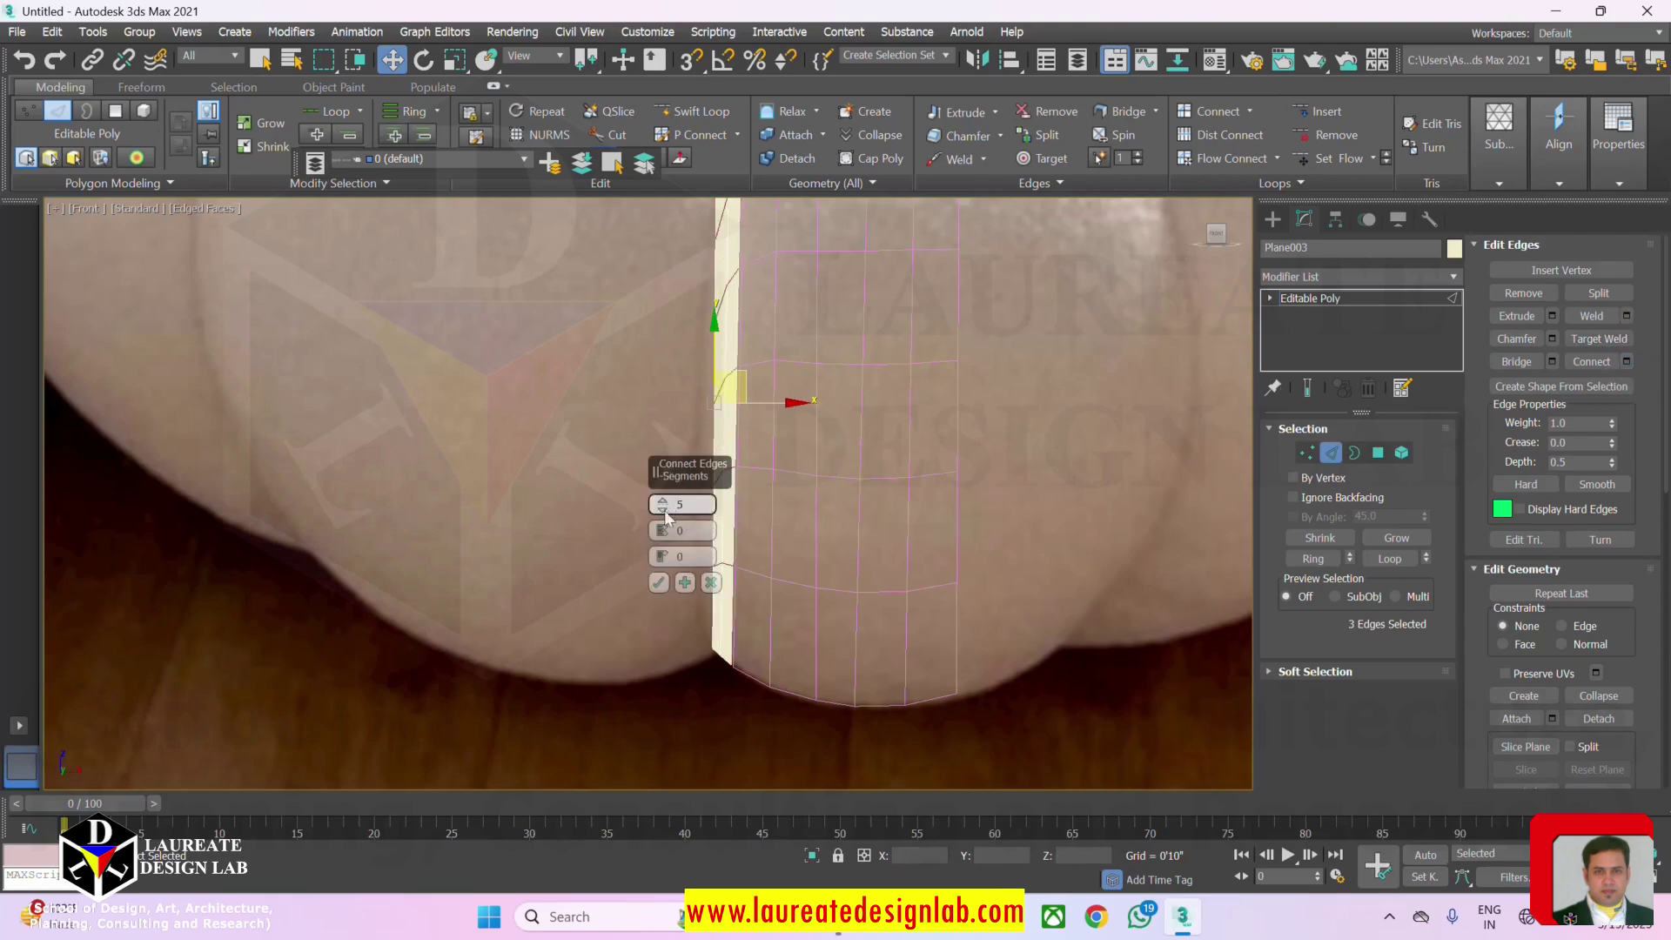
pyautogui.click(659, 582)
# Attach the adjacent pink strip to the narrow plane so both form one Editable Poly.
pyautogui.scroll(5, 784, 513)
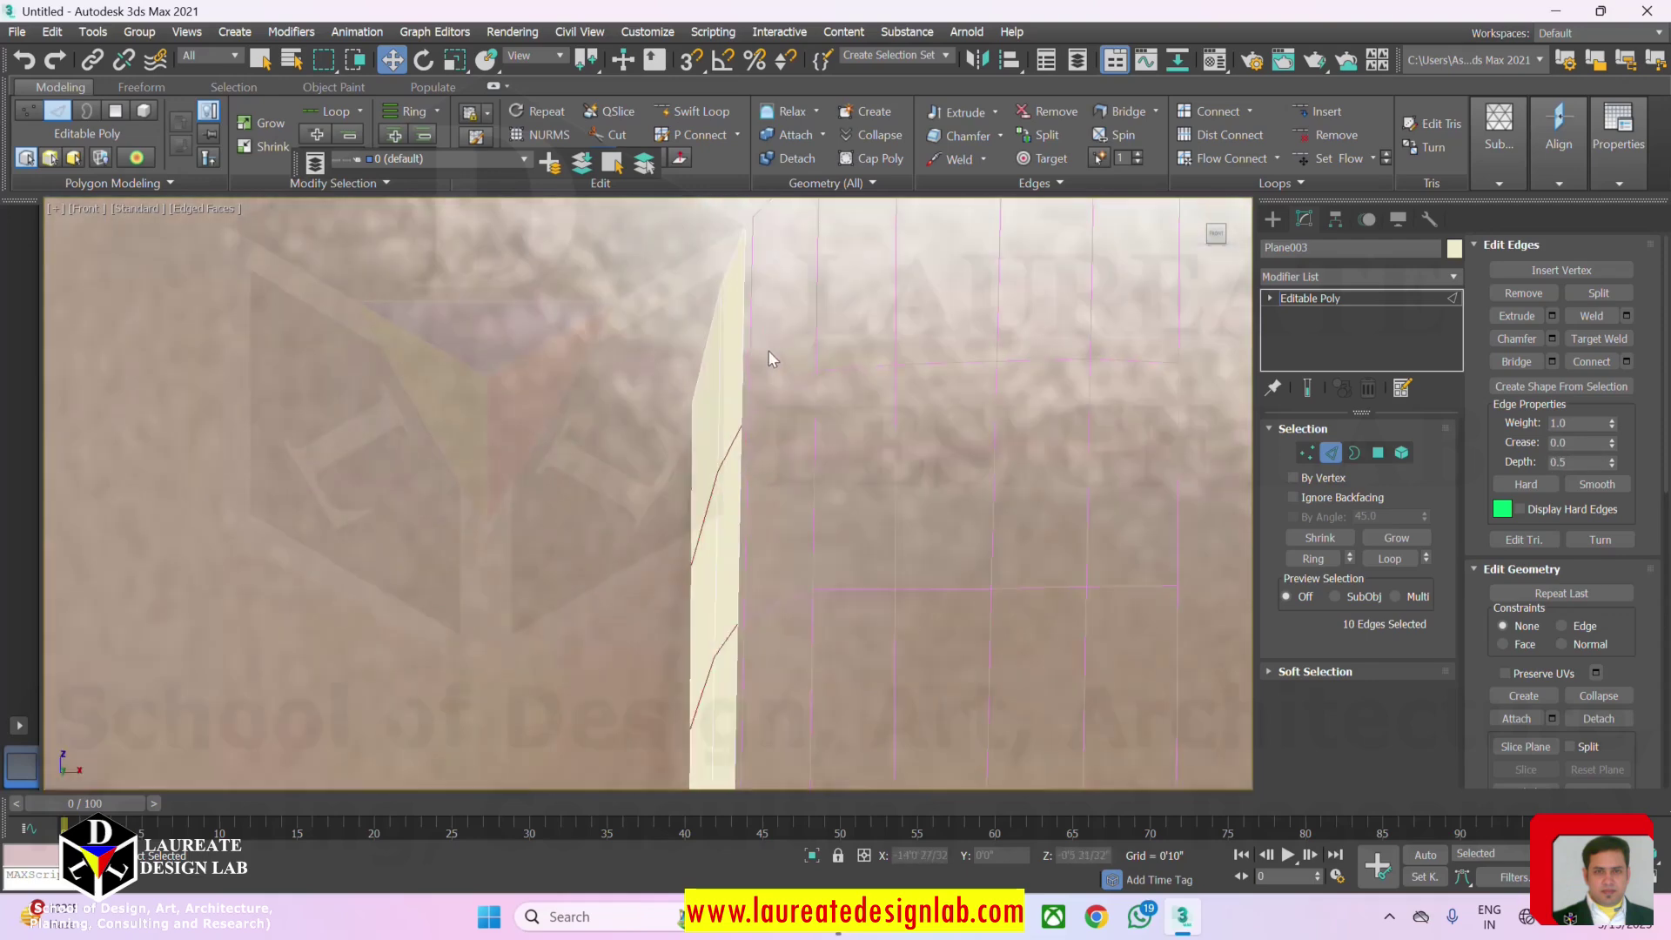
pyautogui.scroll(3, 769, 358)
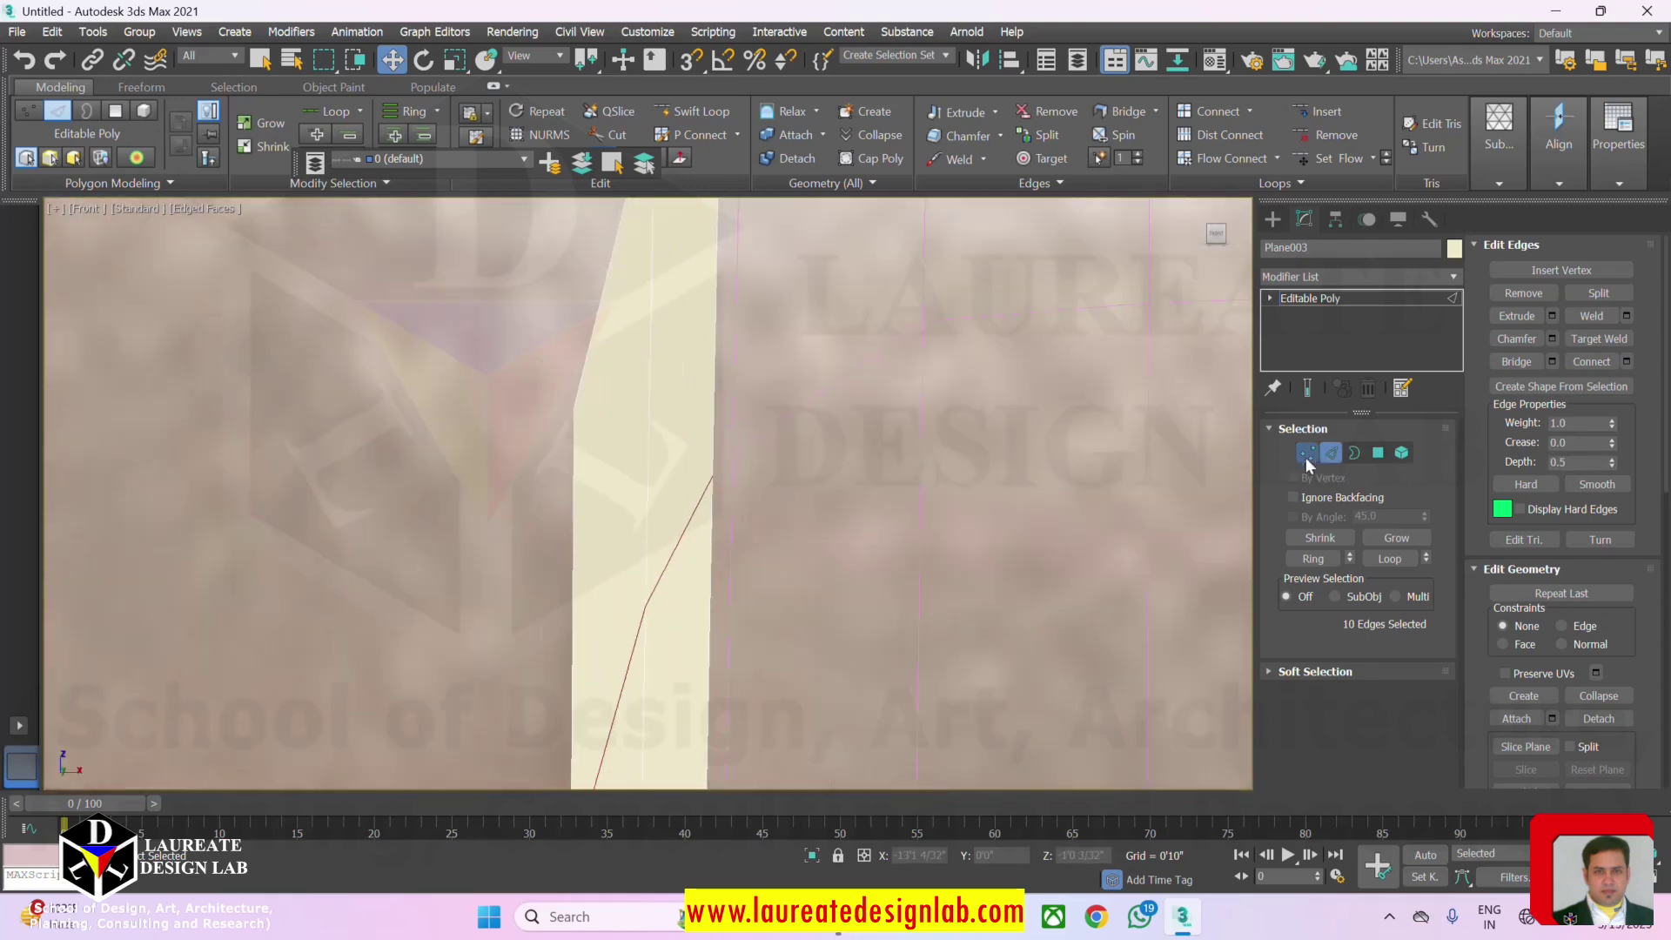
pyautogui.click(1306, 453)
pyautogui.click(712, 475)
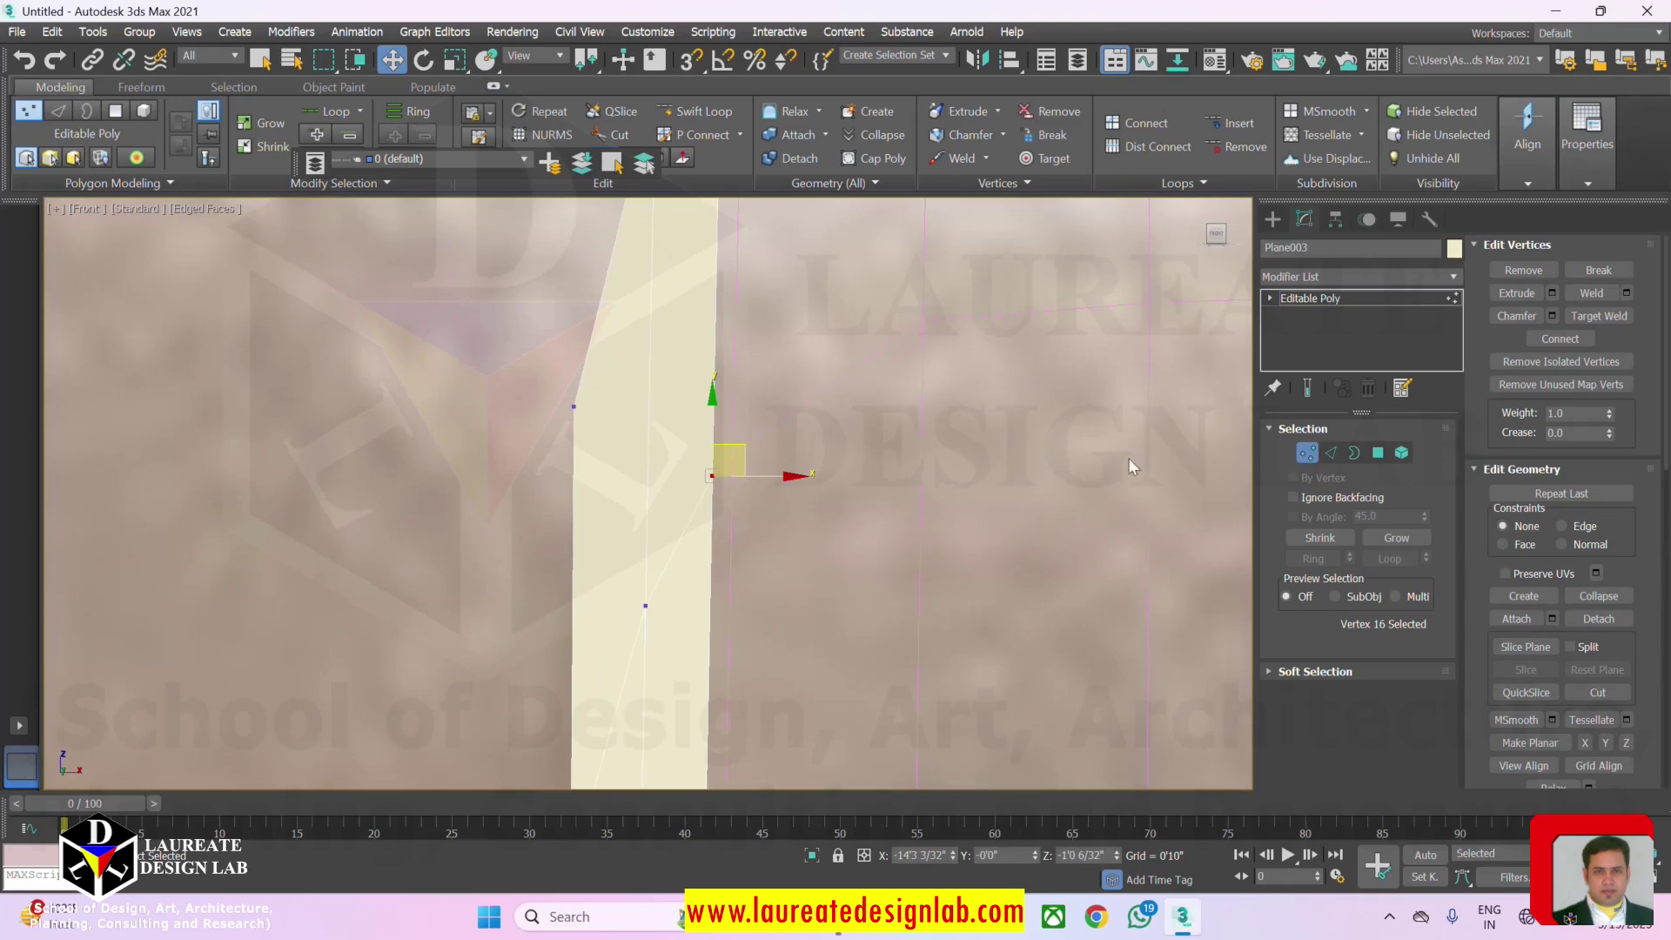
pyautogui.click(1307, 452)
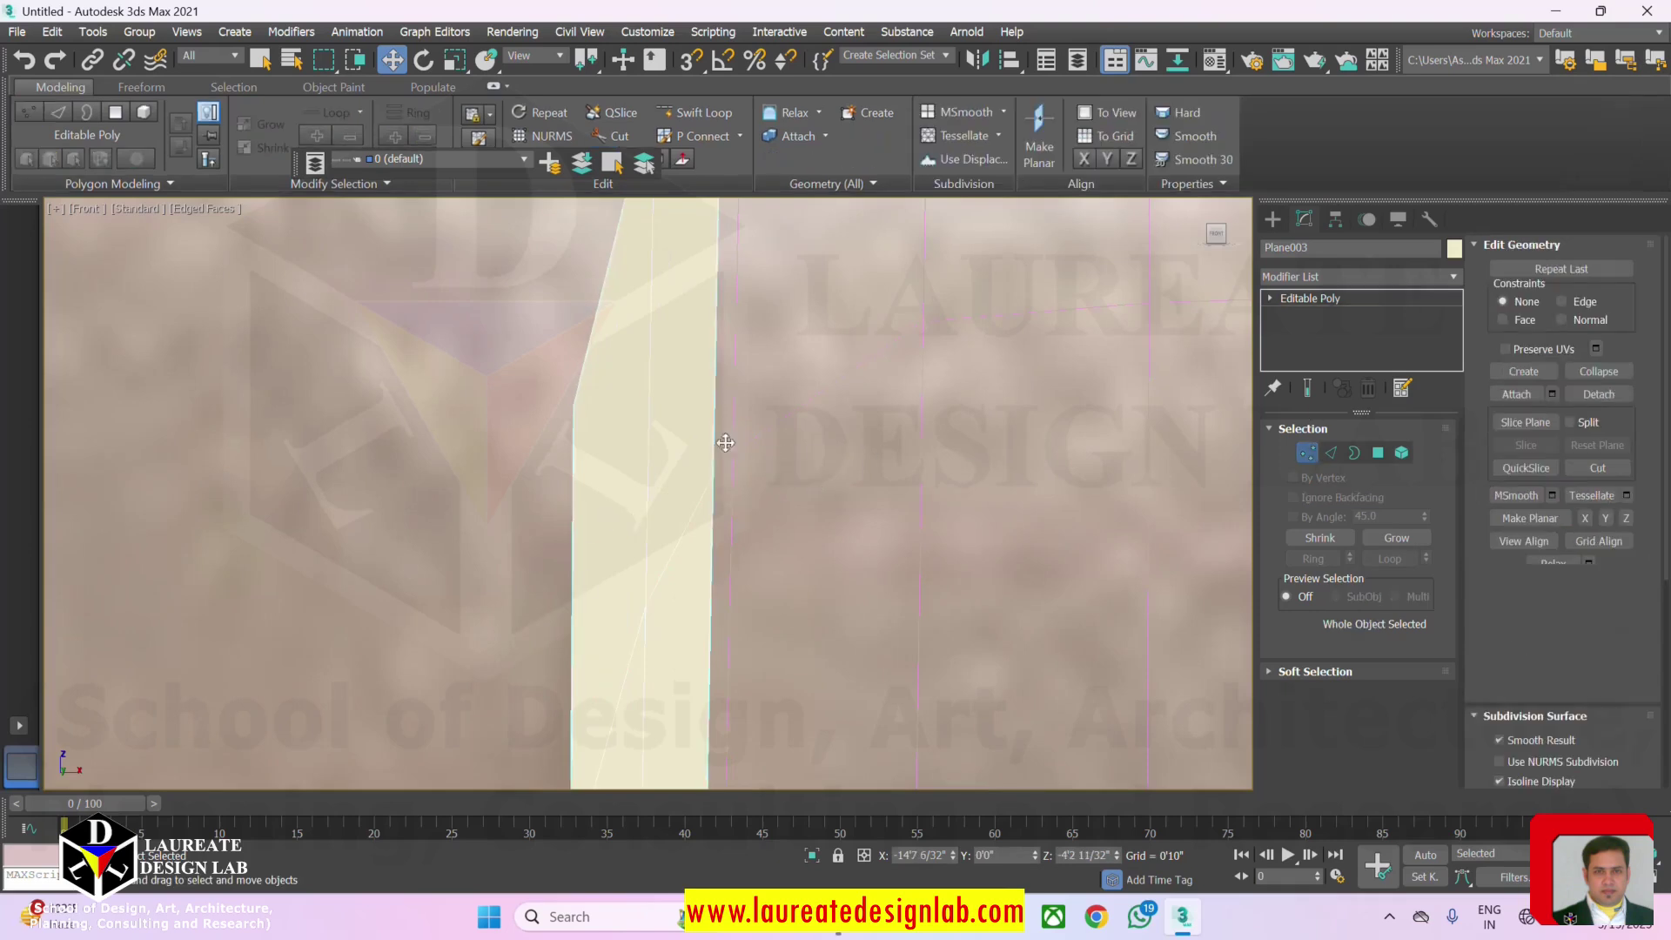
pyautogui.click(1533, 396)
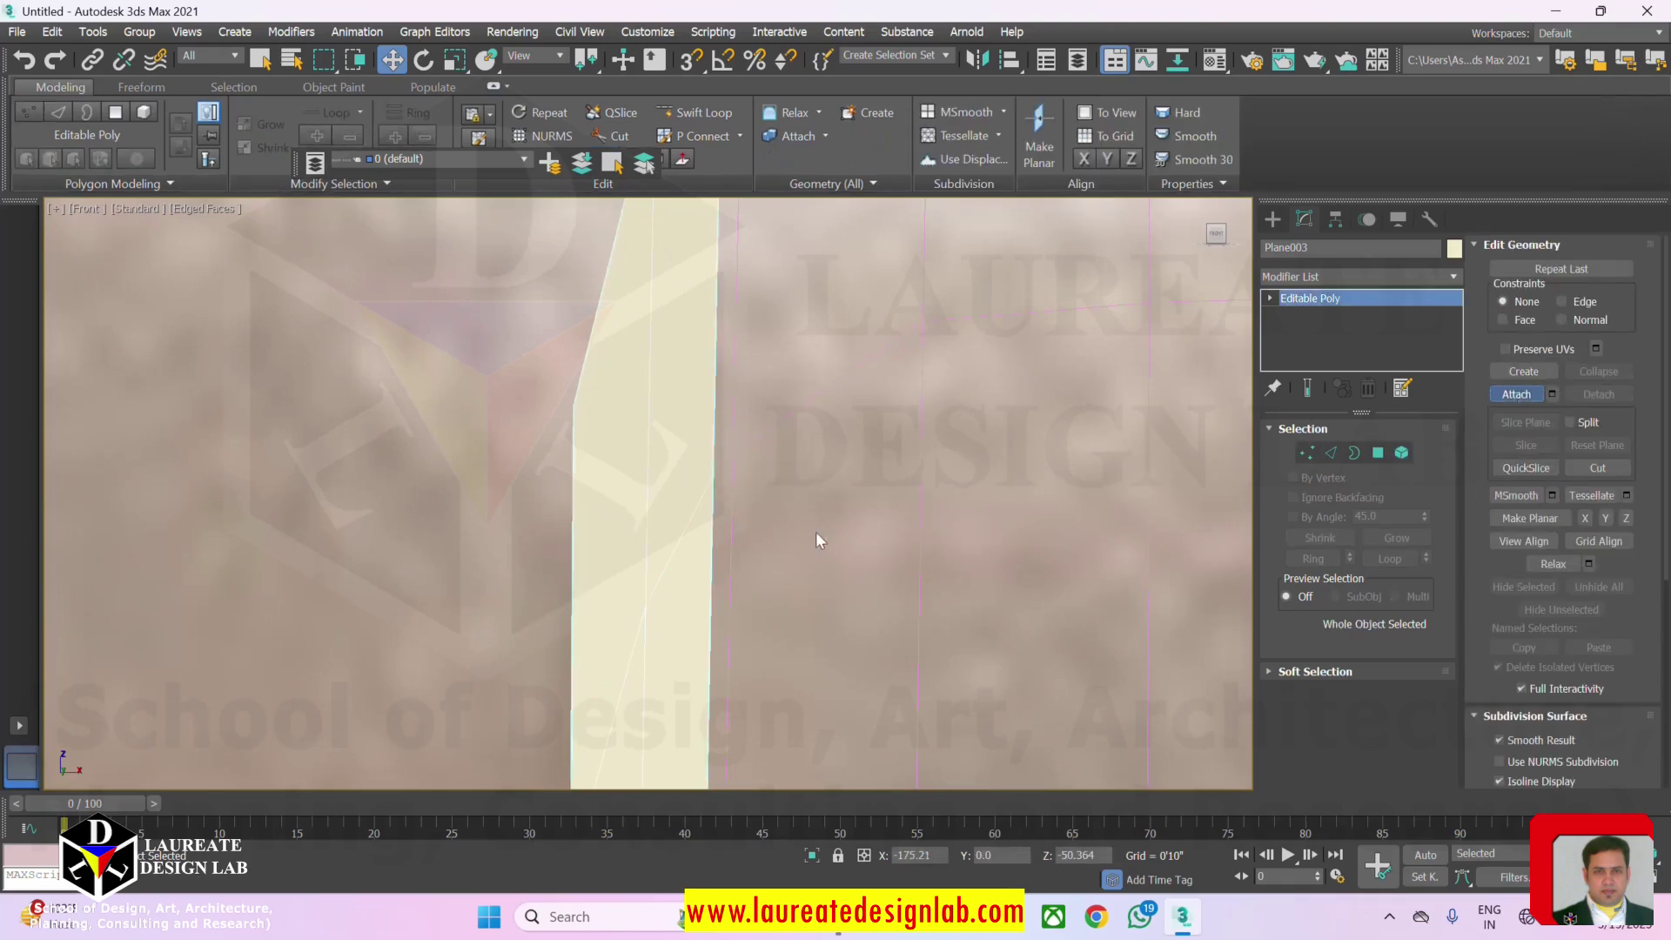
pyautogui.click(918, 511)
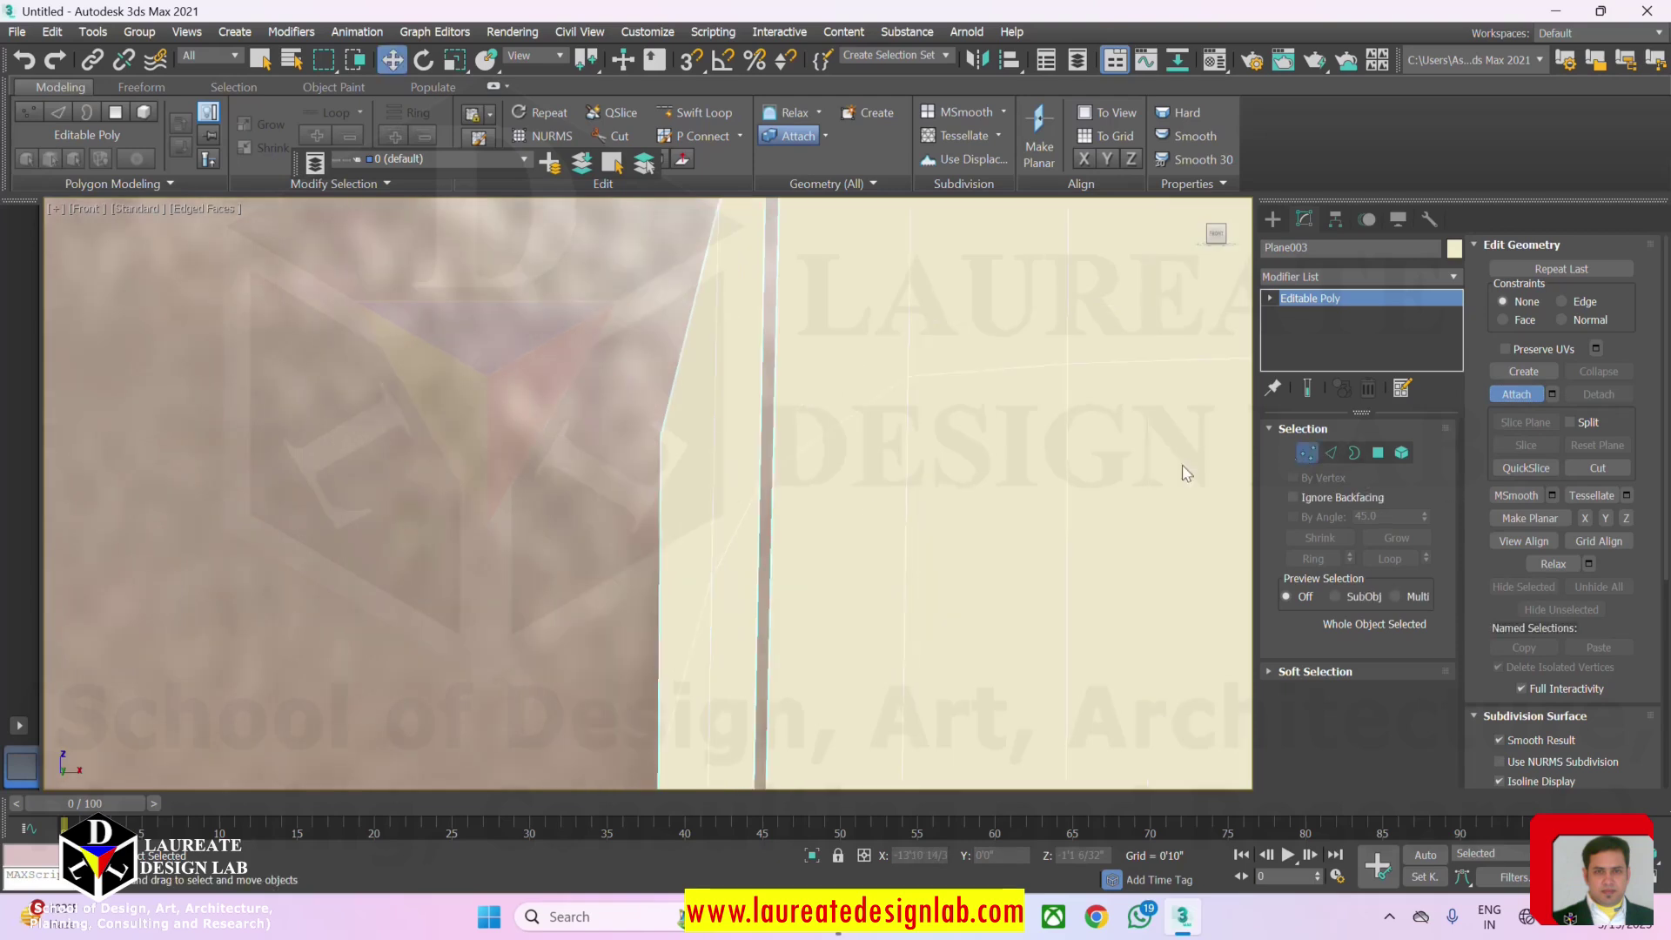
# Target-weld the vertex pairs along the seam between the two strips at the first inner row and the top corner.
pyautogui.click(1306, 453)
pyautogui.click(747, 453)
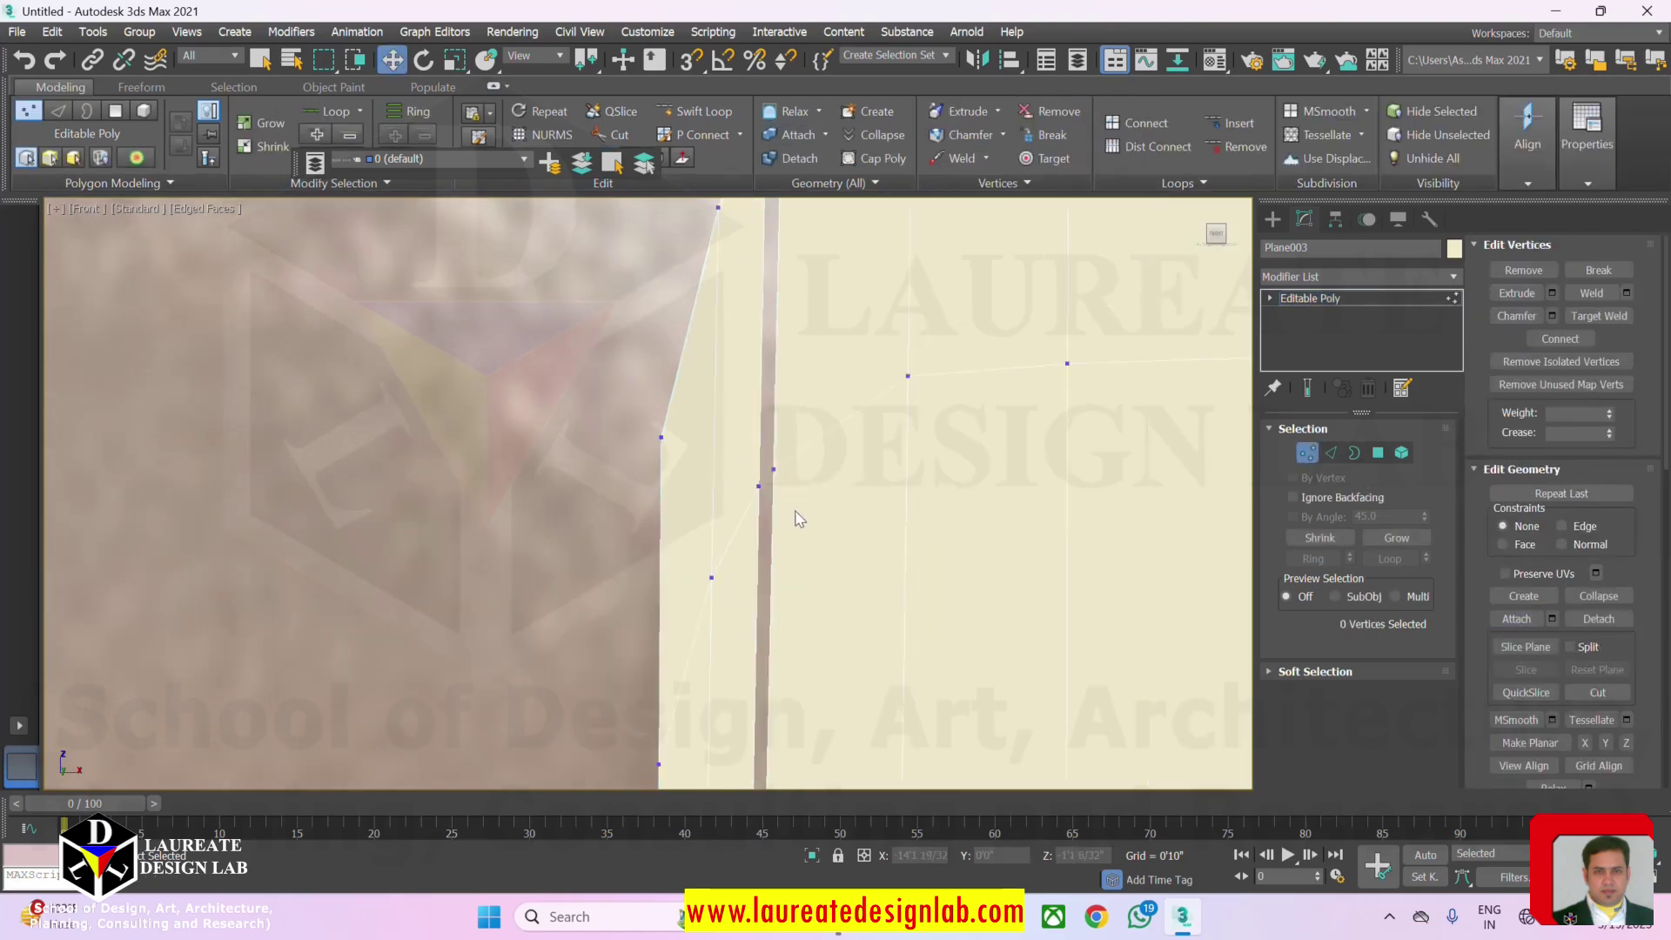
pyautogui.moveTo(795, 520); pyautogui.dragTo(751, 461)
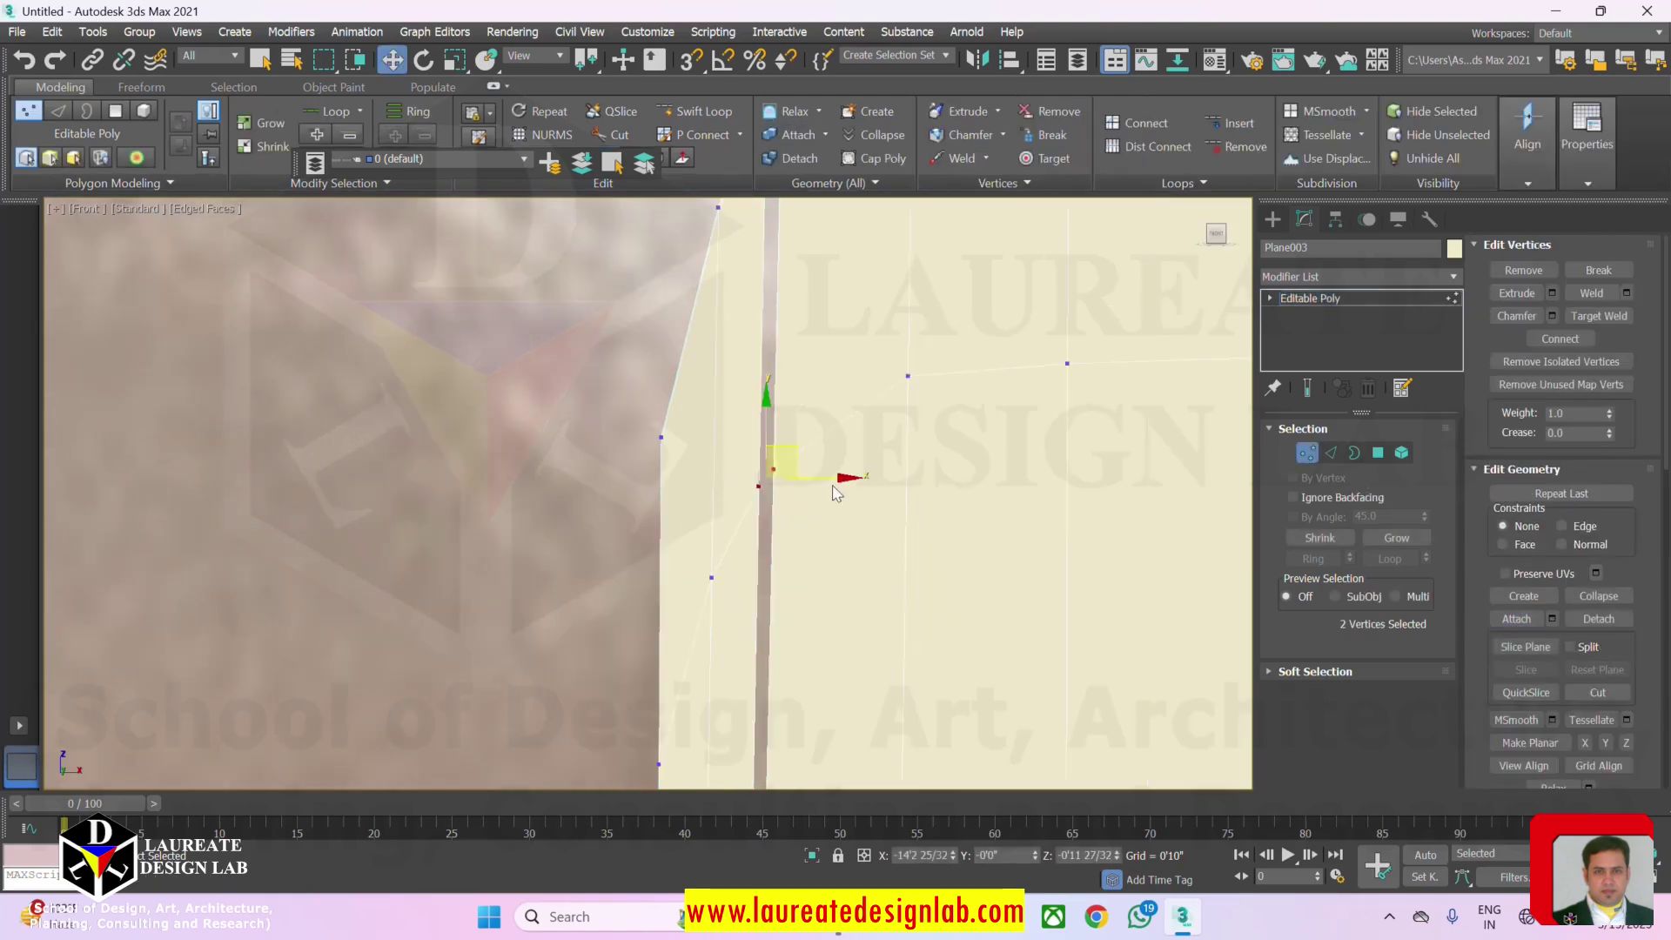
pyautogui.click(1595, 315)
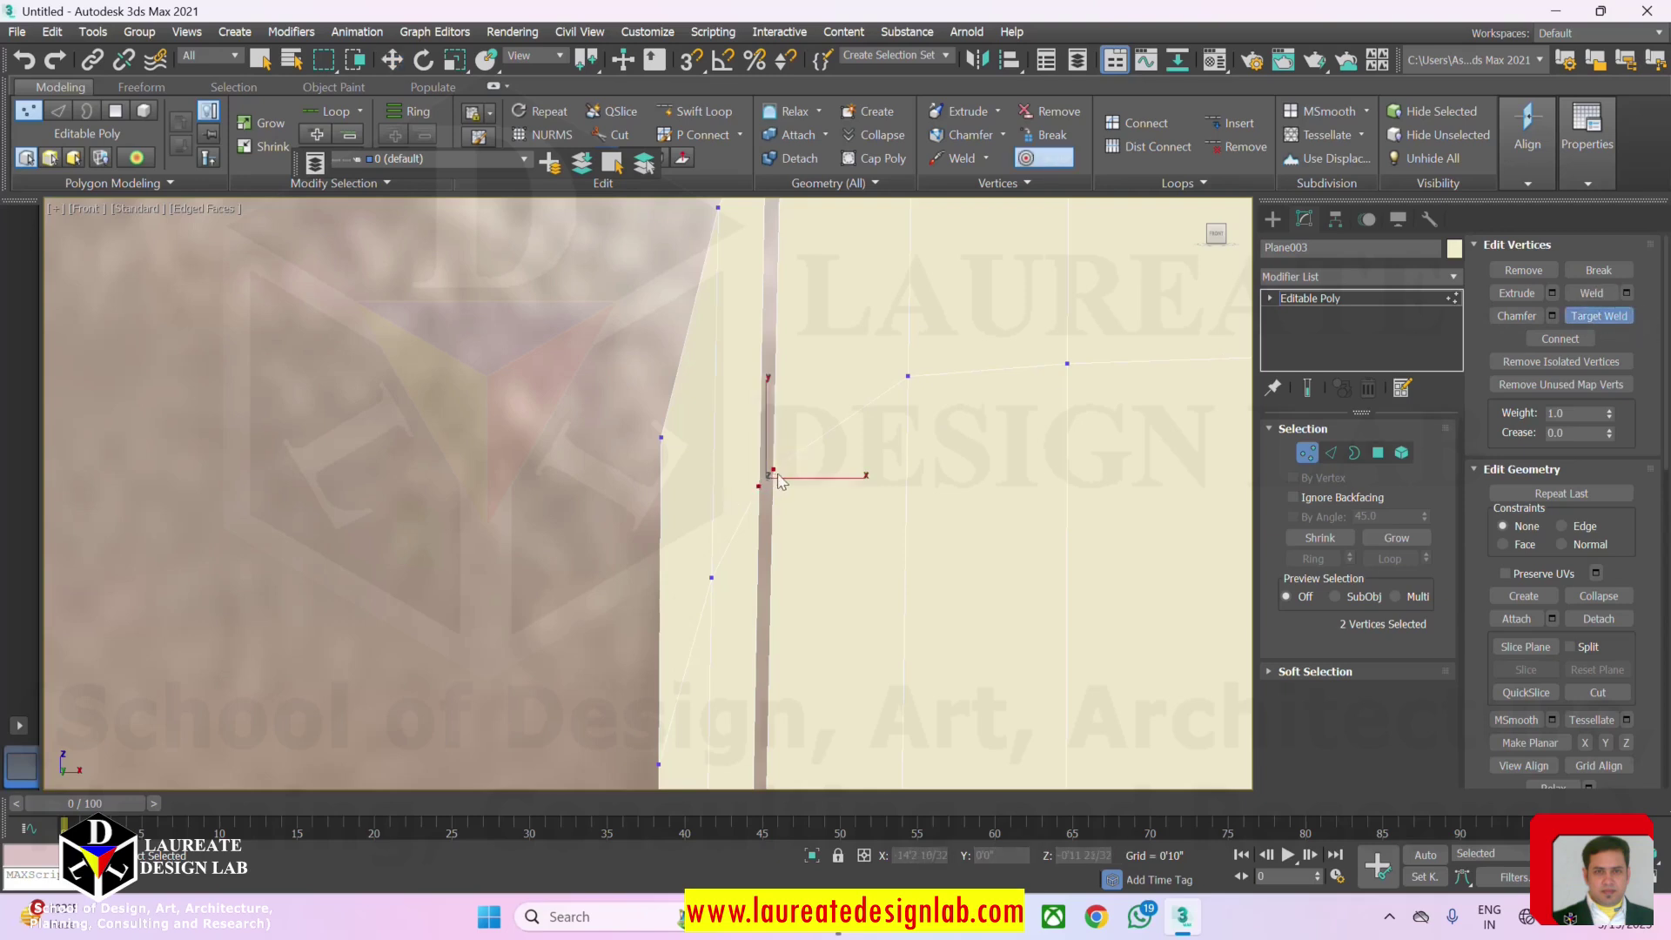
pyautogui.click(760, 485)
pyautogui.scroll(-2, 746, 525)
pyautogui.moveTo(733, 388); pyautogui.dragTo(735, 436, button='middle')
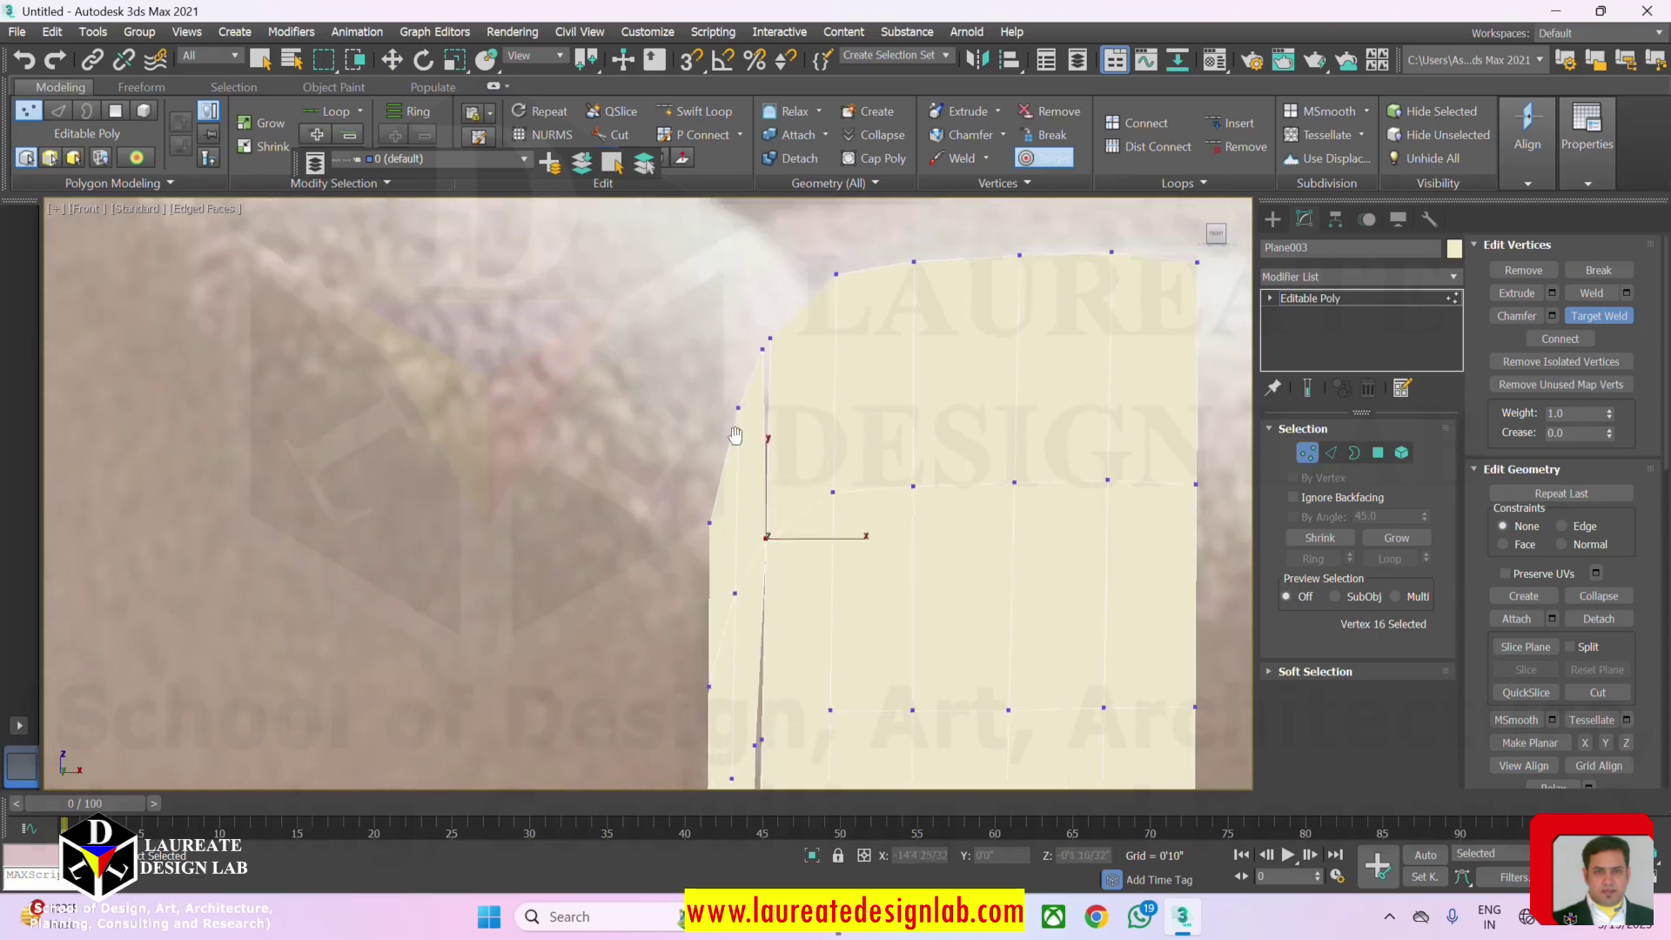
pyautogui.scroll(2, 739, 426)
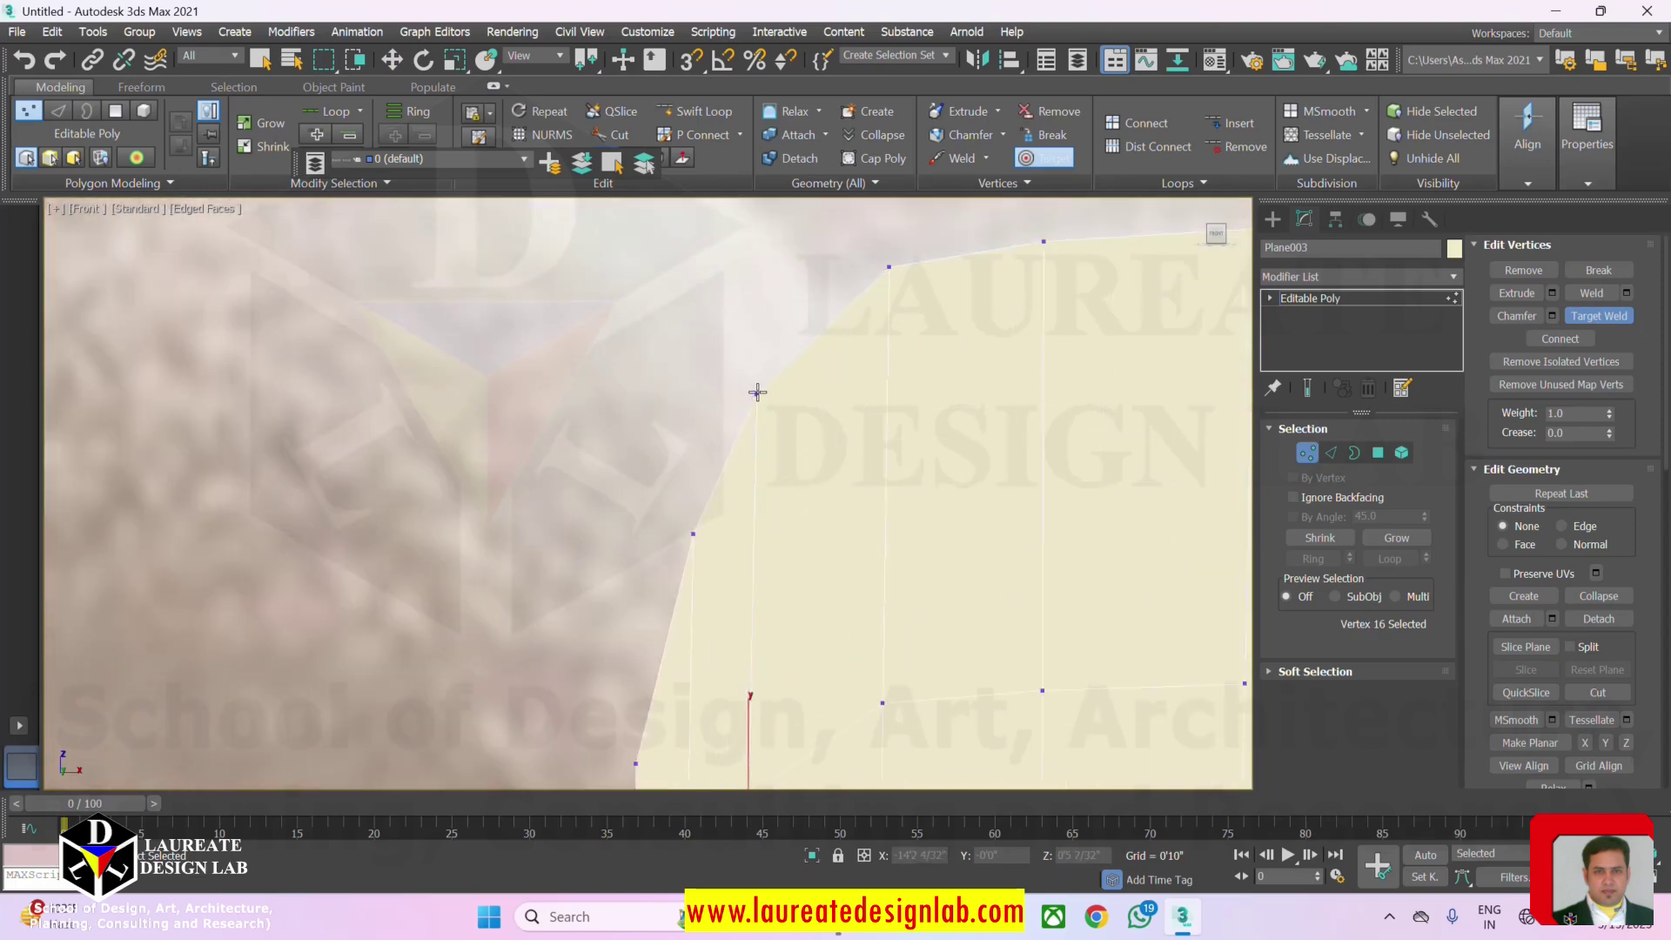
# Target-weld the seam vertex pairs at the second and third inner rows to close the gap between the strips.
pyautogui.scroll(-2, 757, 616)
pyautogui.scroll(3, 731, 366)
pyautogui.moveTo(732, 366); pyautogui.dragTo(709, 442, button='middle')
pyautogui.scroll(2, 717, 511)
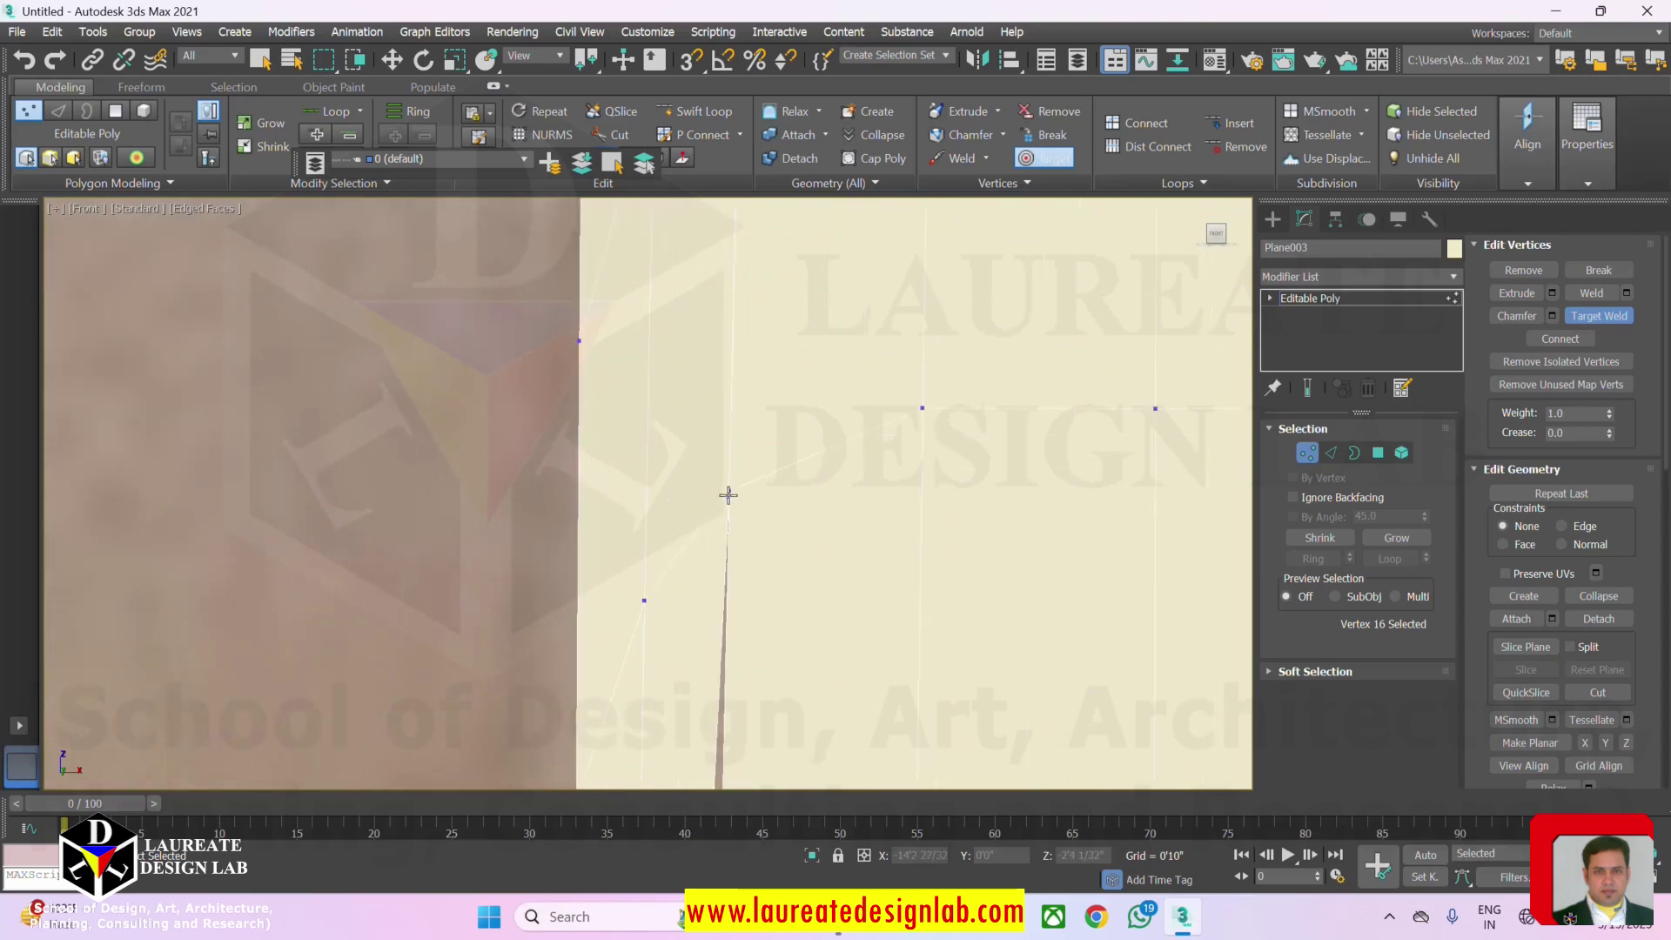
pyautogui.scroll(-2, 727, 493)
pyautogui.scroll(3, 709, 620)
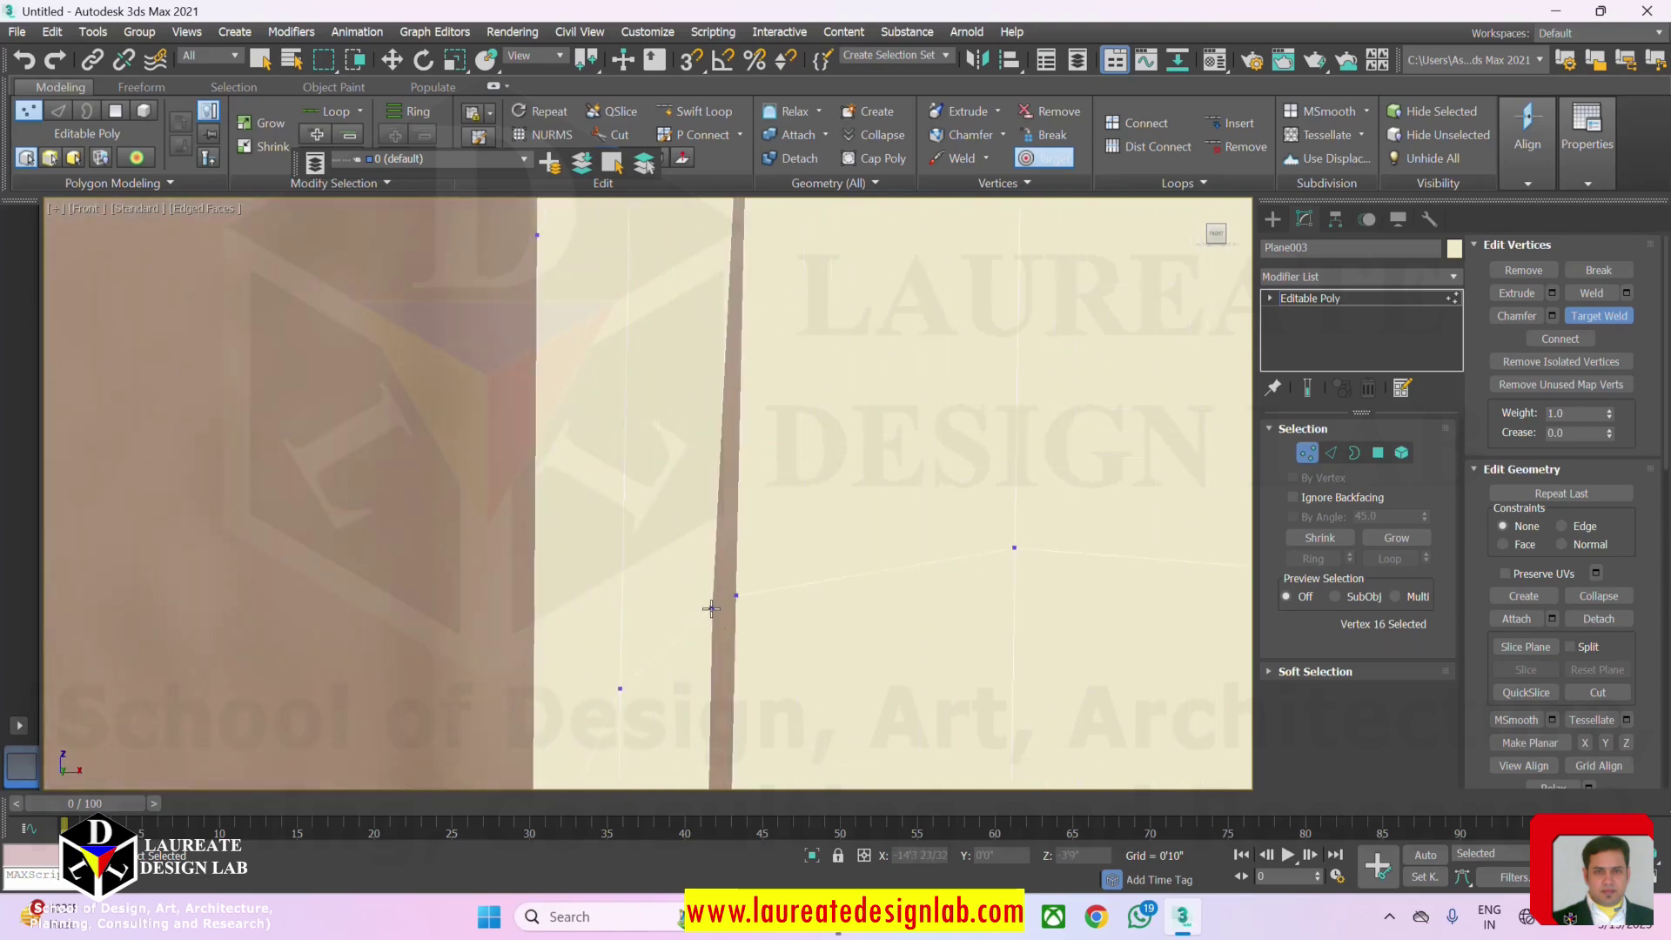
pyautogui.click(711, 608)
pyautogui.click(737, 596)
# Target-weld the seam vertex pair at the fourth inner row onto the wider strip's edge.
pyautogui.scroll(-3, 717, 511)
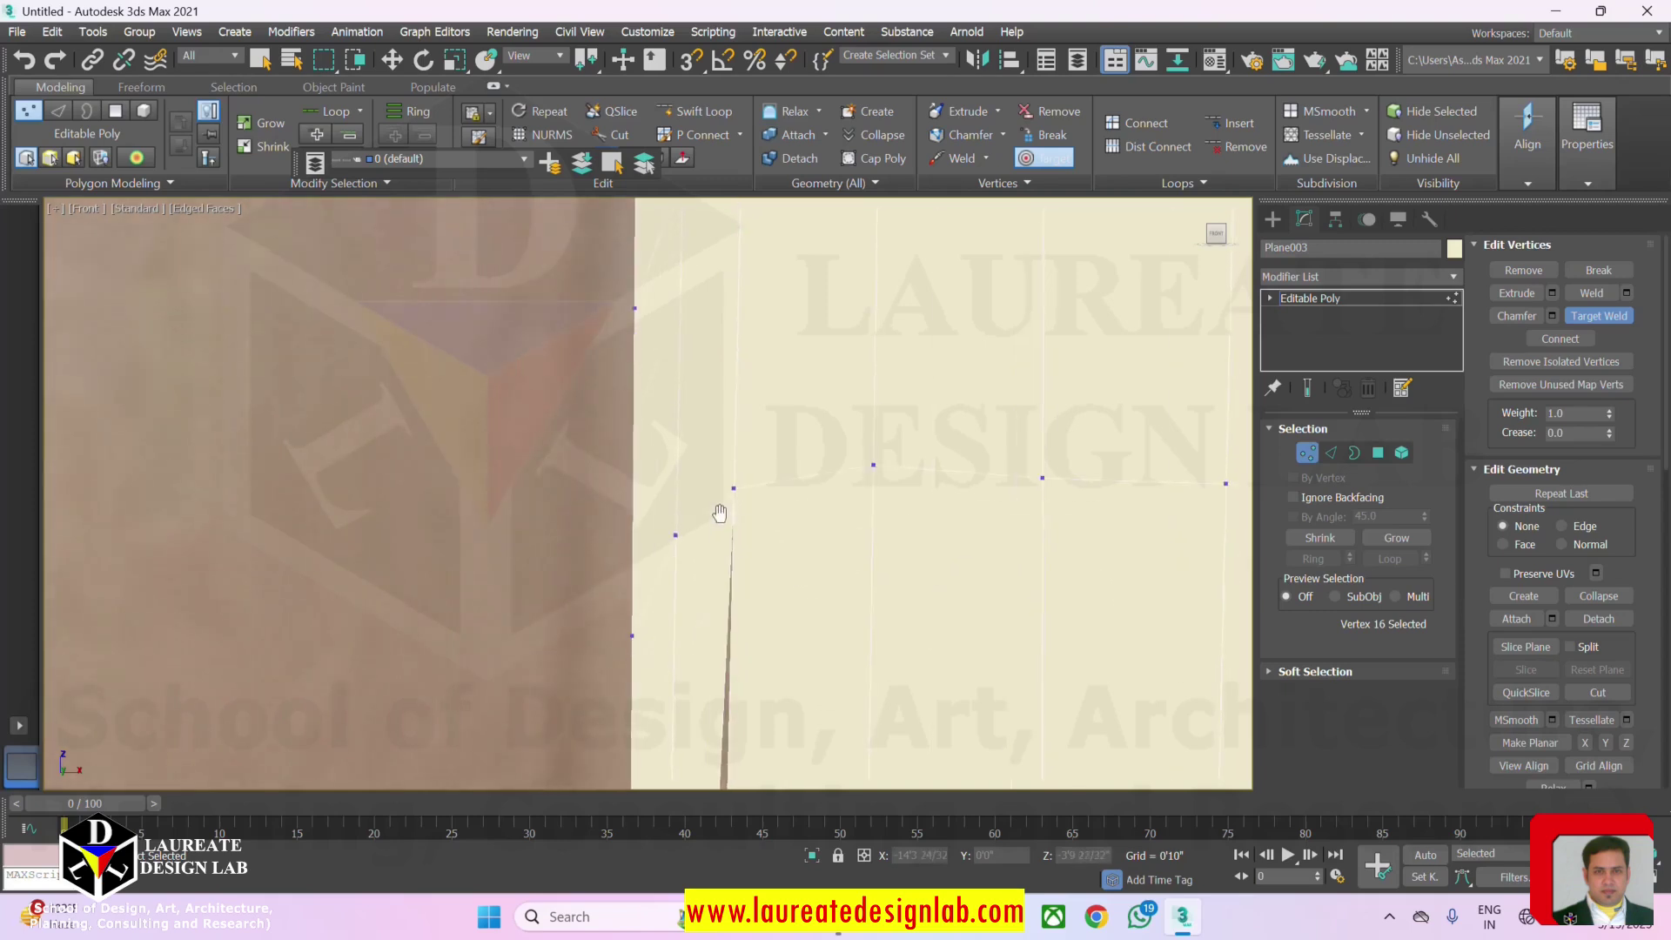
pyautogui.scroll(4, 661, 427)
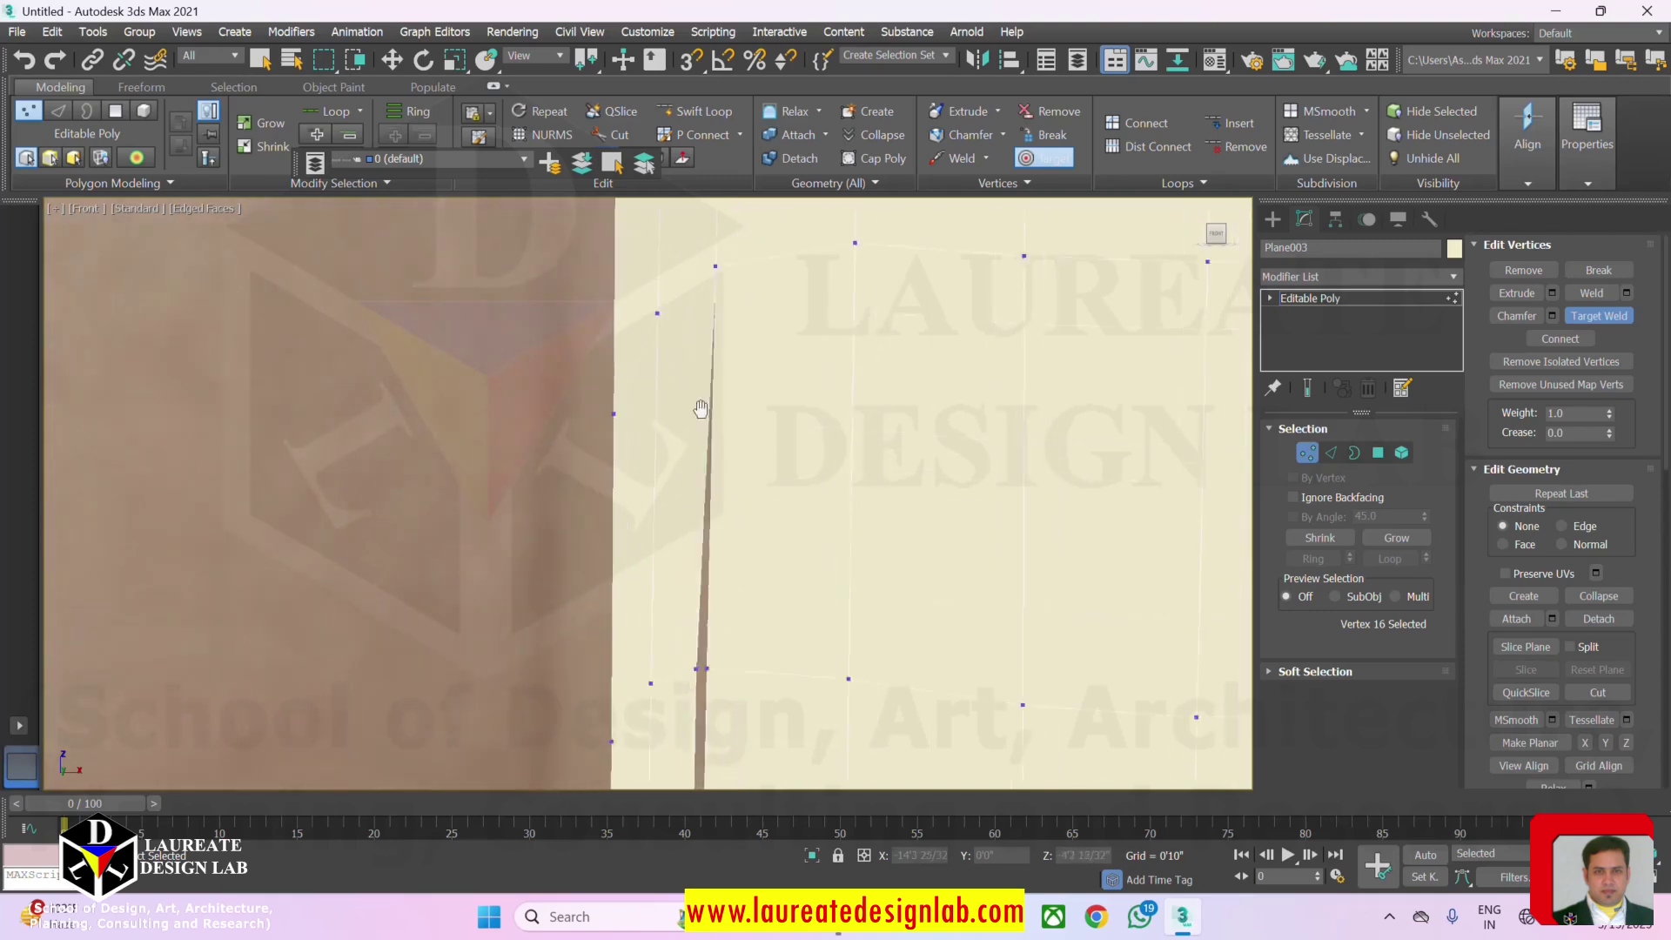
pyautogui.click(692, 602)
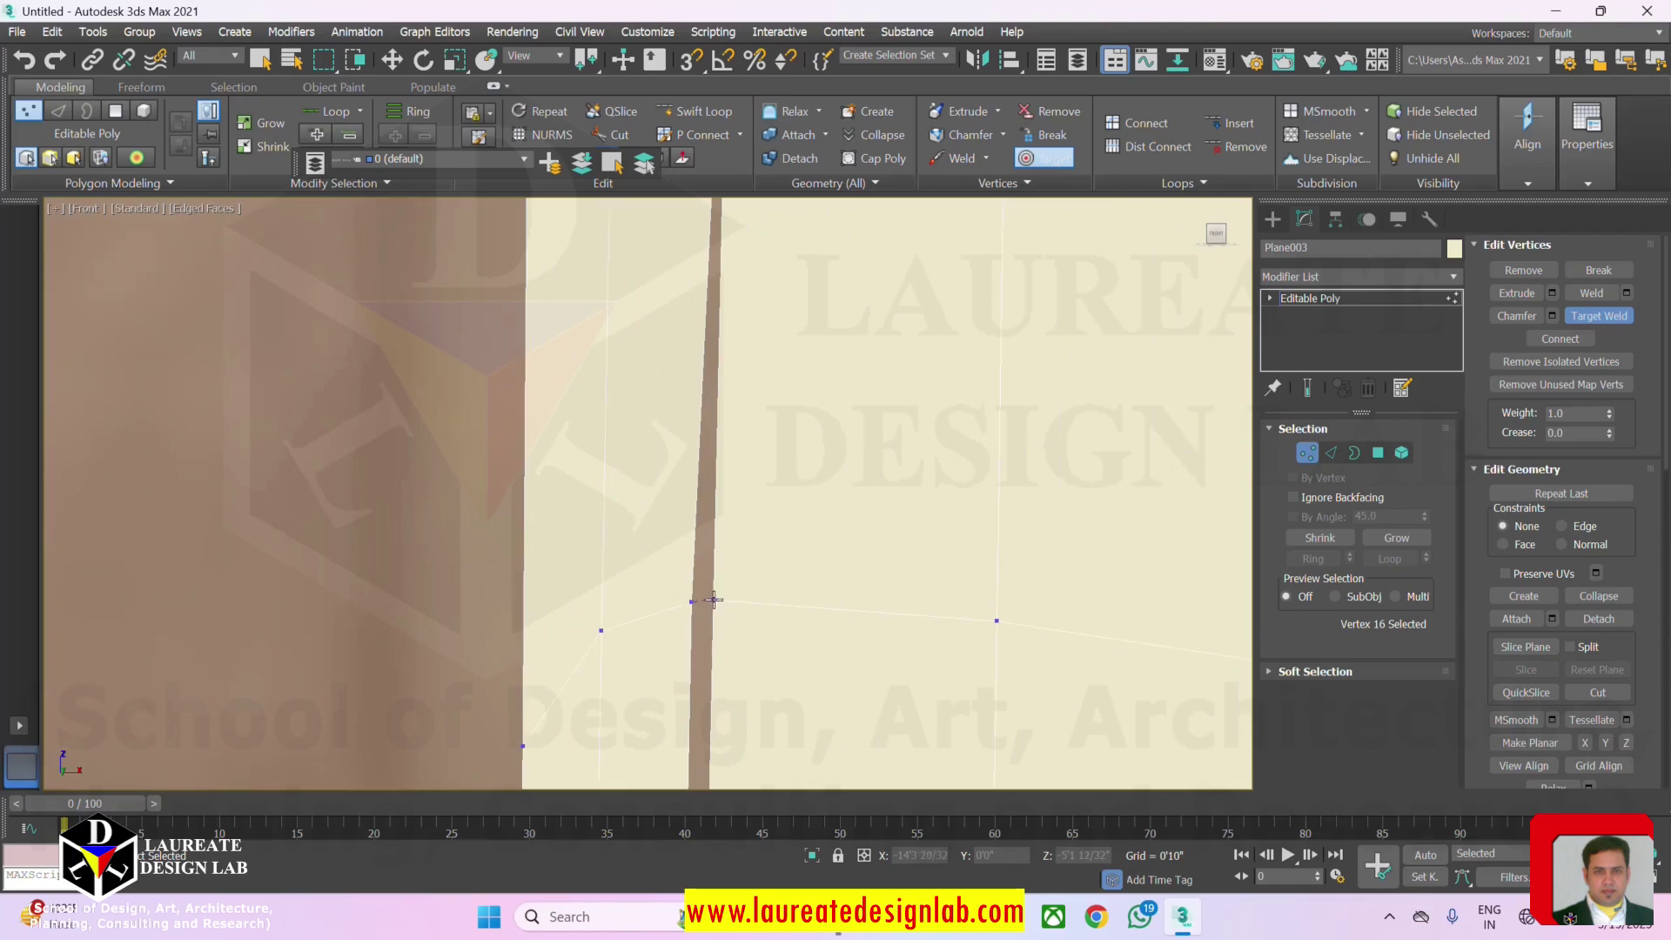
pyautogui.click(714, 601)
# Weld the selected seam vertex pair at the fifth inner row, raising the weld threshold until the two vertices merge.
pyautogui.scroll(-2, 712, 640)
pyautogui.moveTo(712, 659); pyautogui.dragTo(716, 252, button='middle')
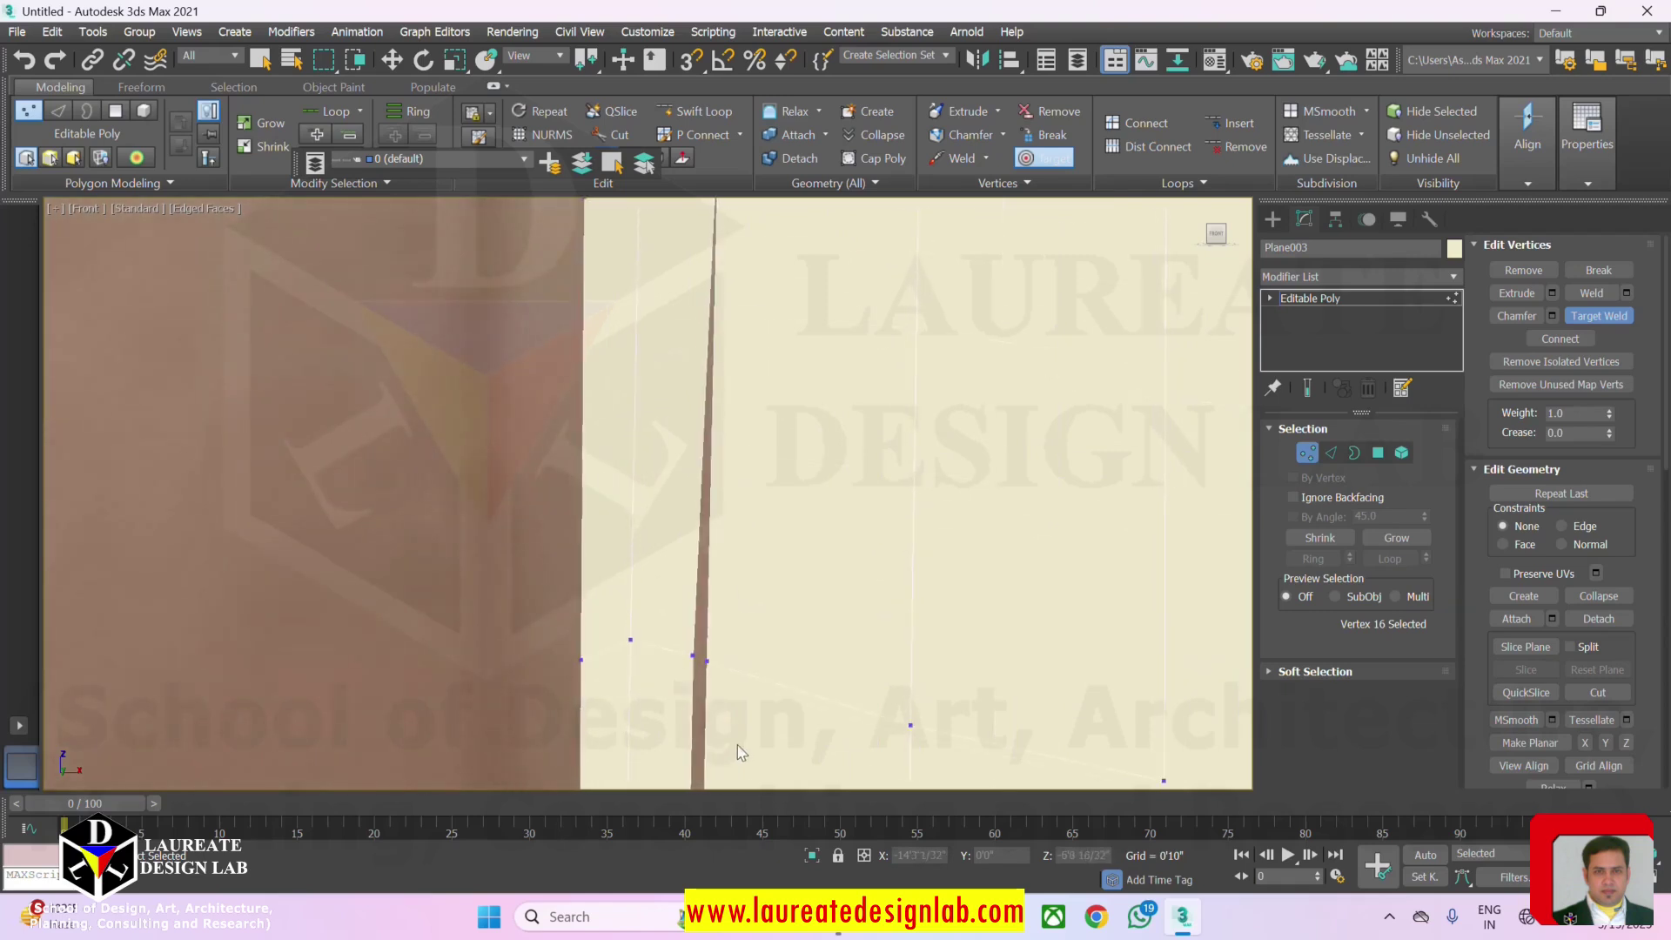
pyautogui.moveTo(738, 747)
pyautogui.mouseDown(button='middle')
pyautogui.moveTo(717, 649)
pyautogui.moveTo(732, 653)
pyautogui.mouseUp(button='middle')
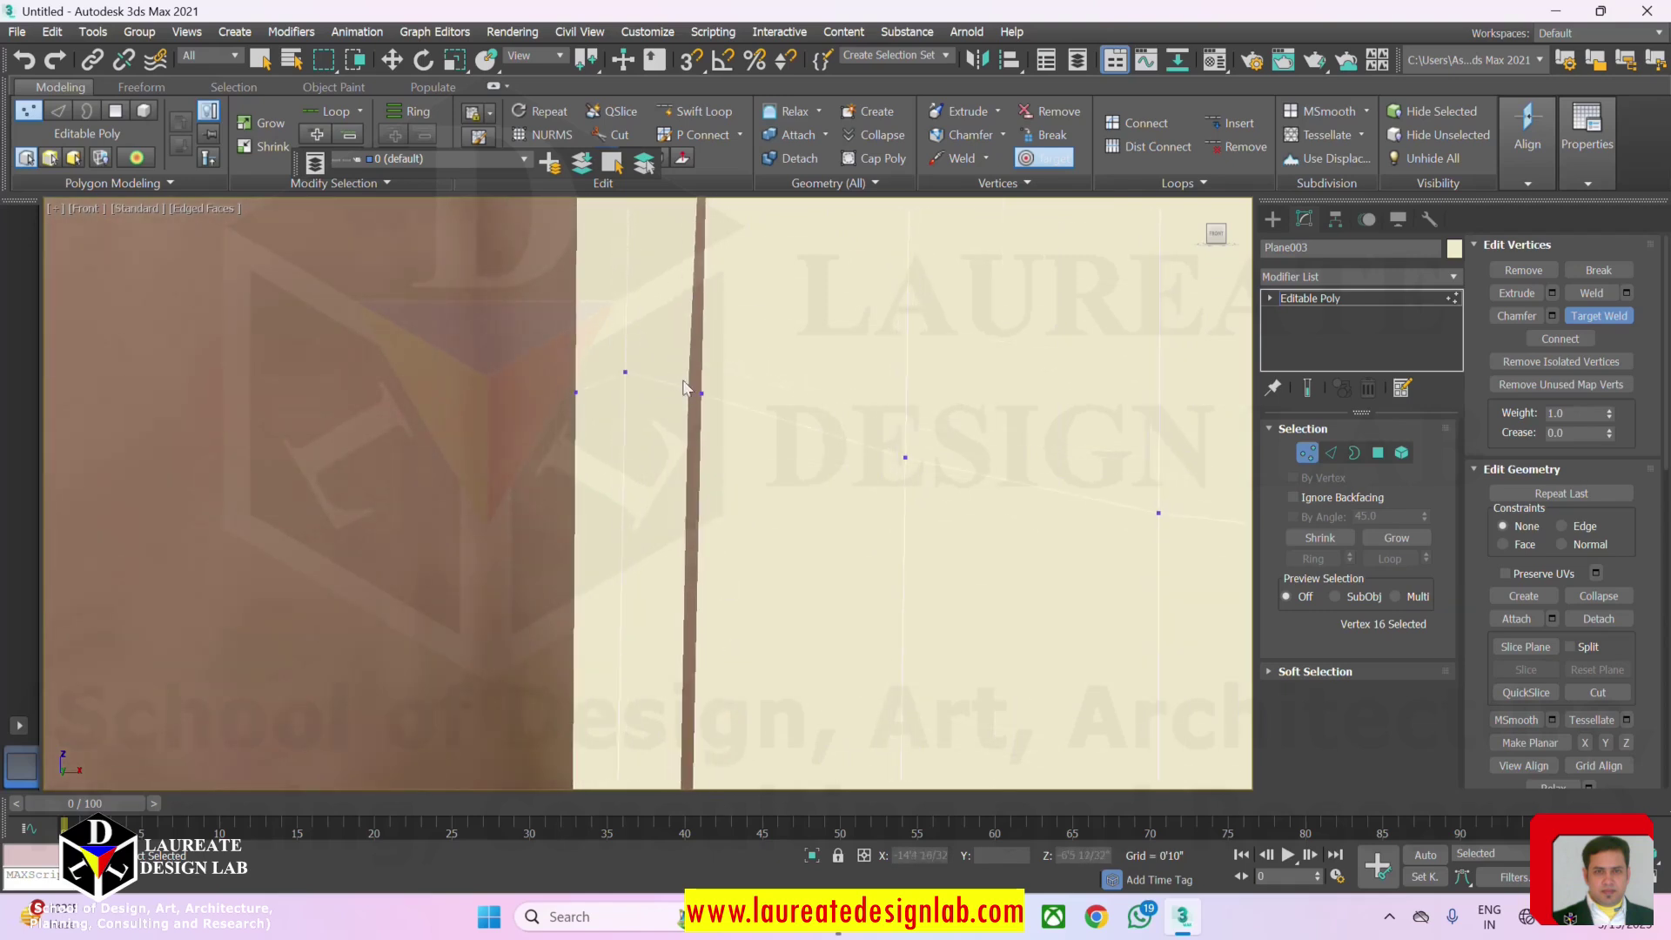
pyautogui.click(1590, 319)
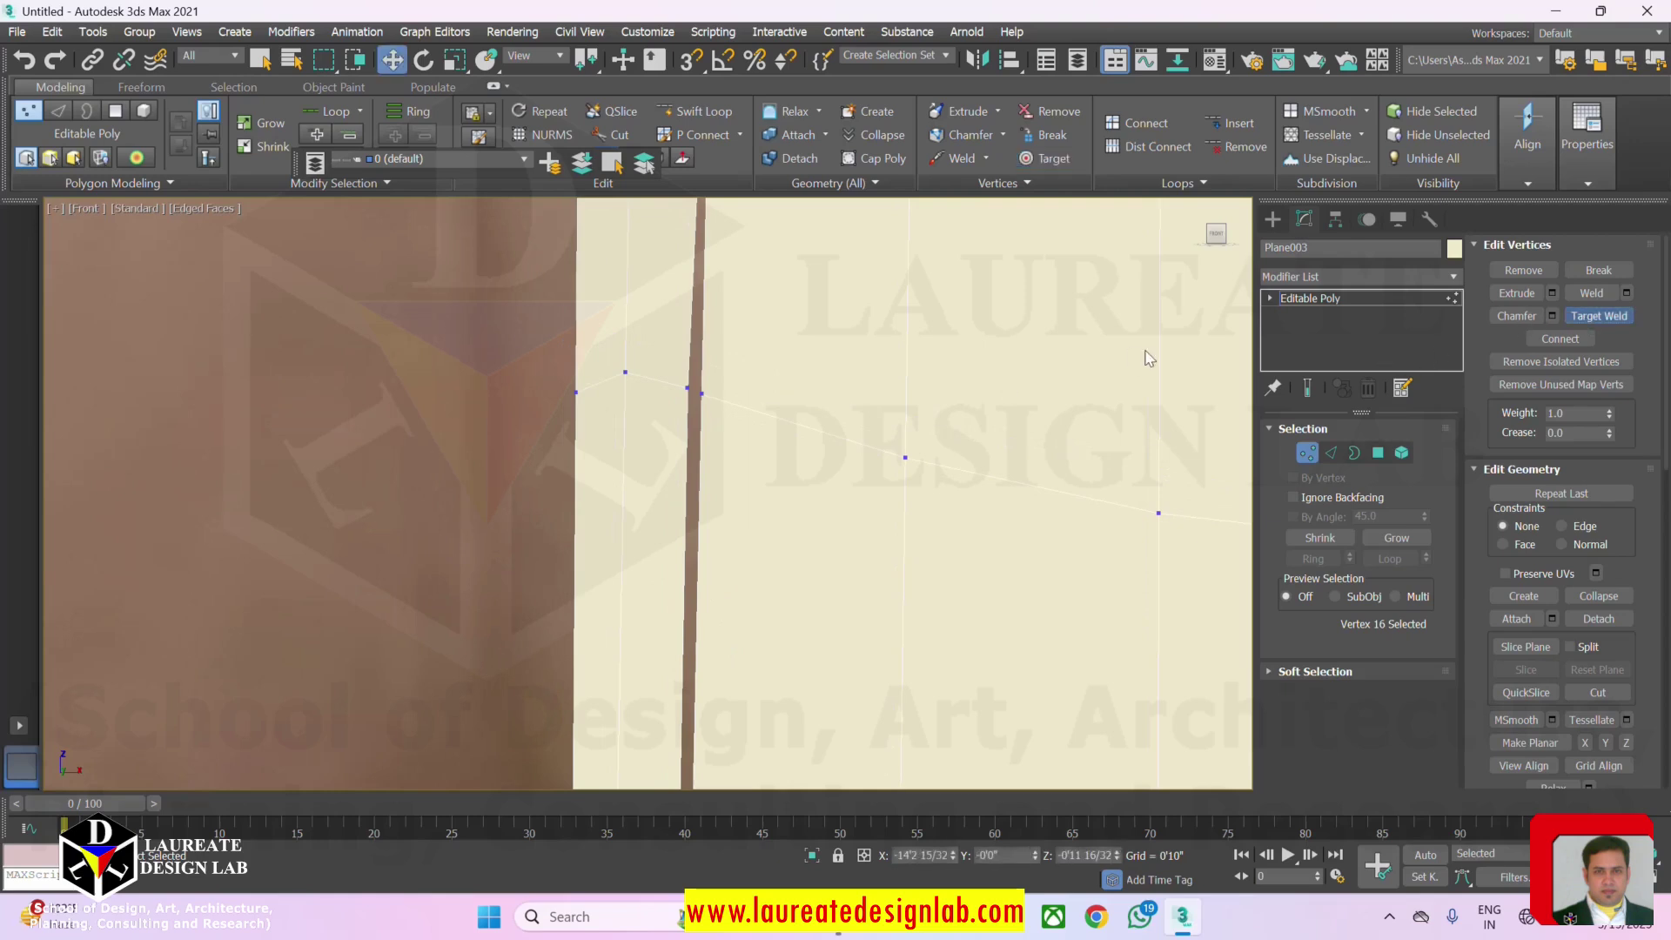
pyautogui.moveTo(664, 371); pyautogui.dragTo(714, 430)
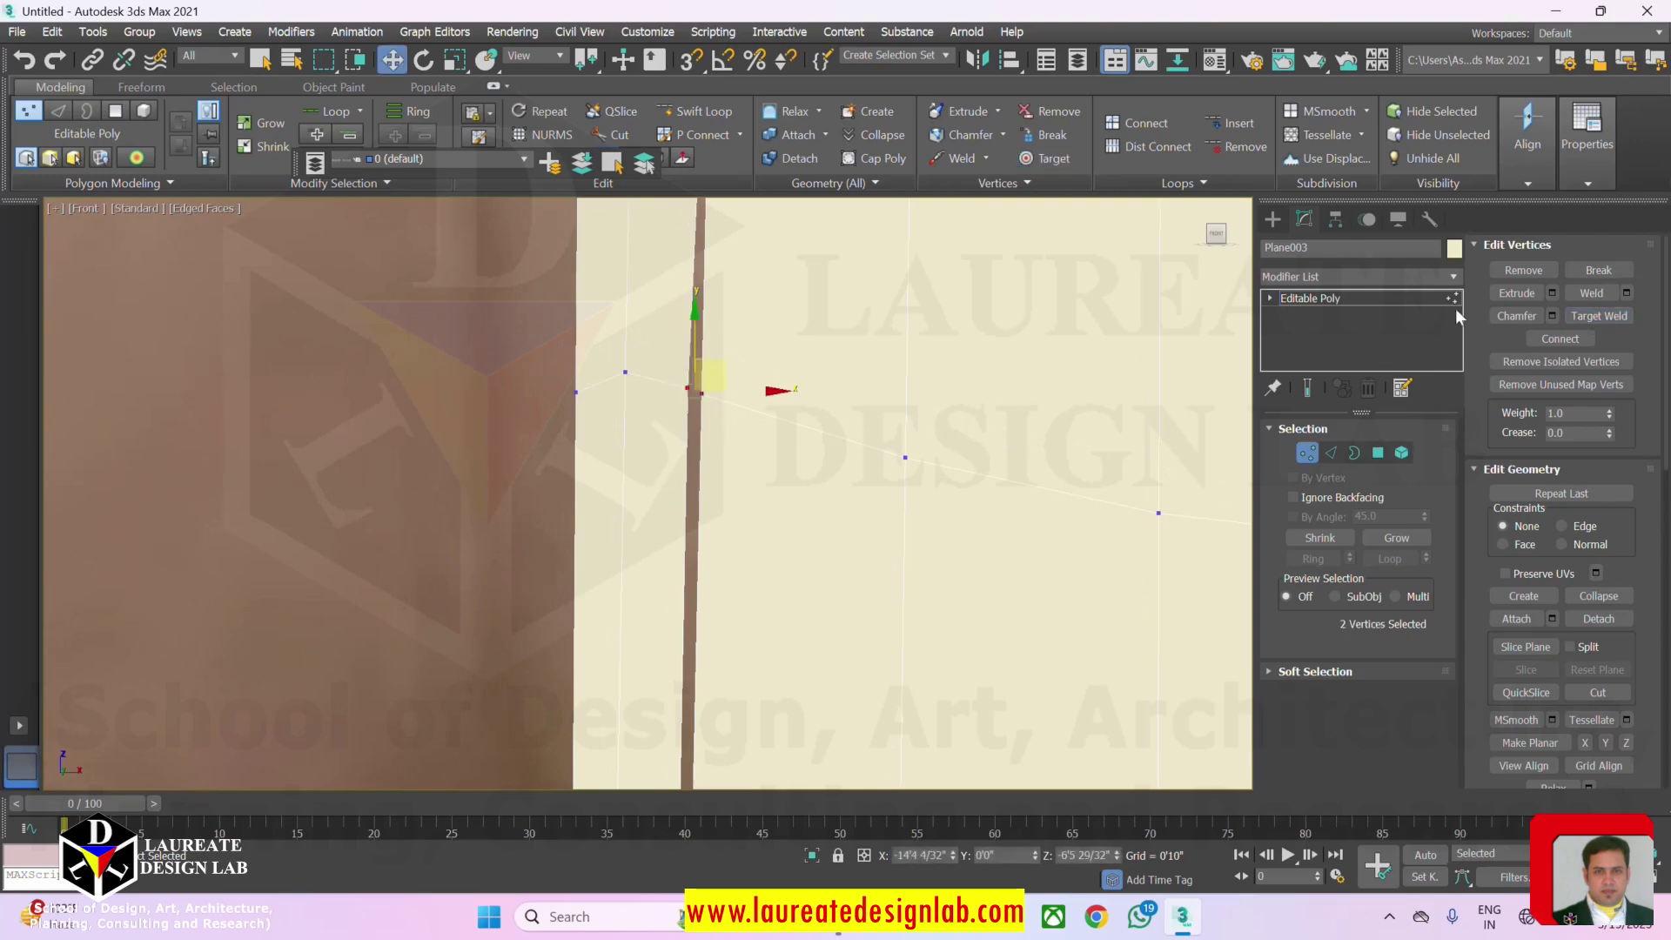
pyautogui.click(1626, 295)
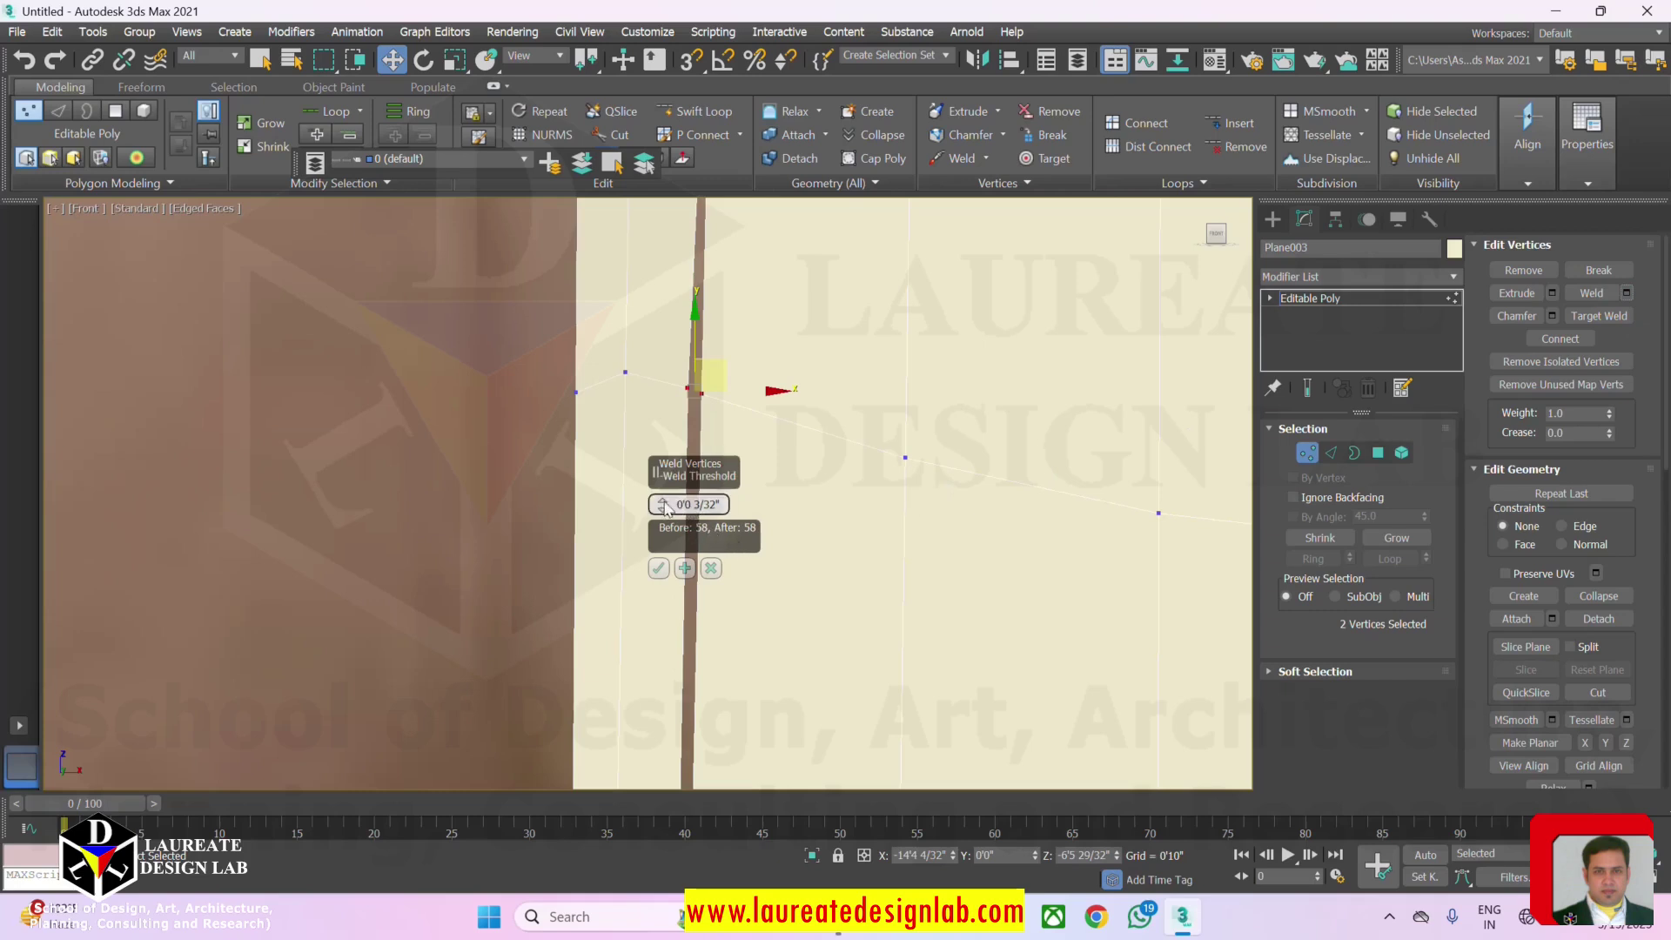
pyautogui.click(659, 569)
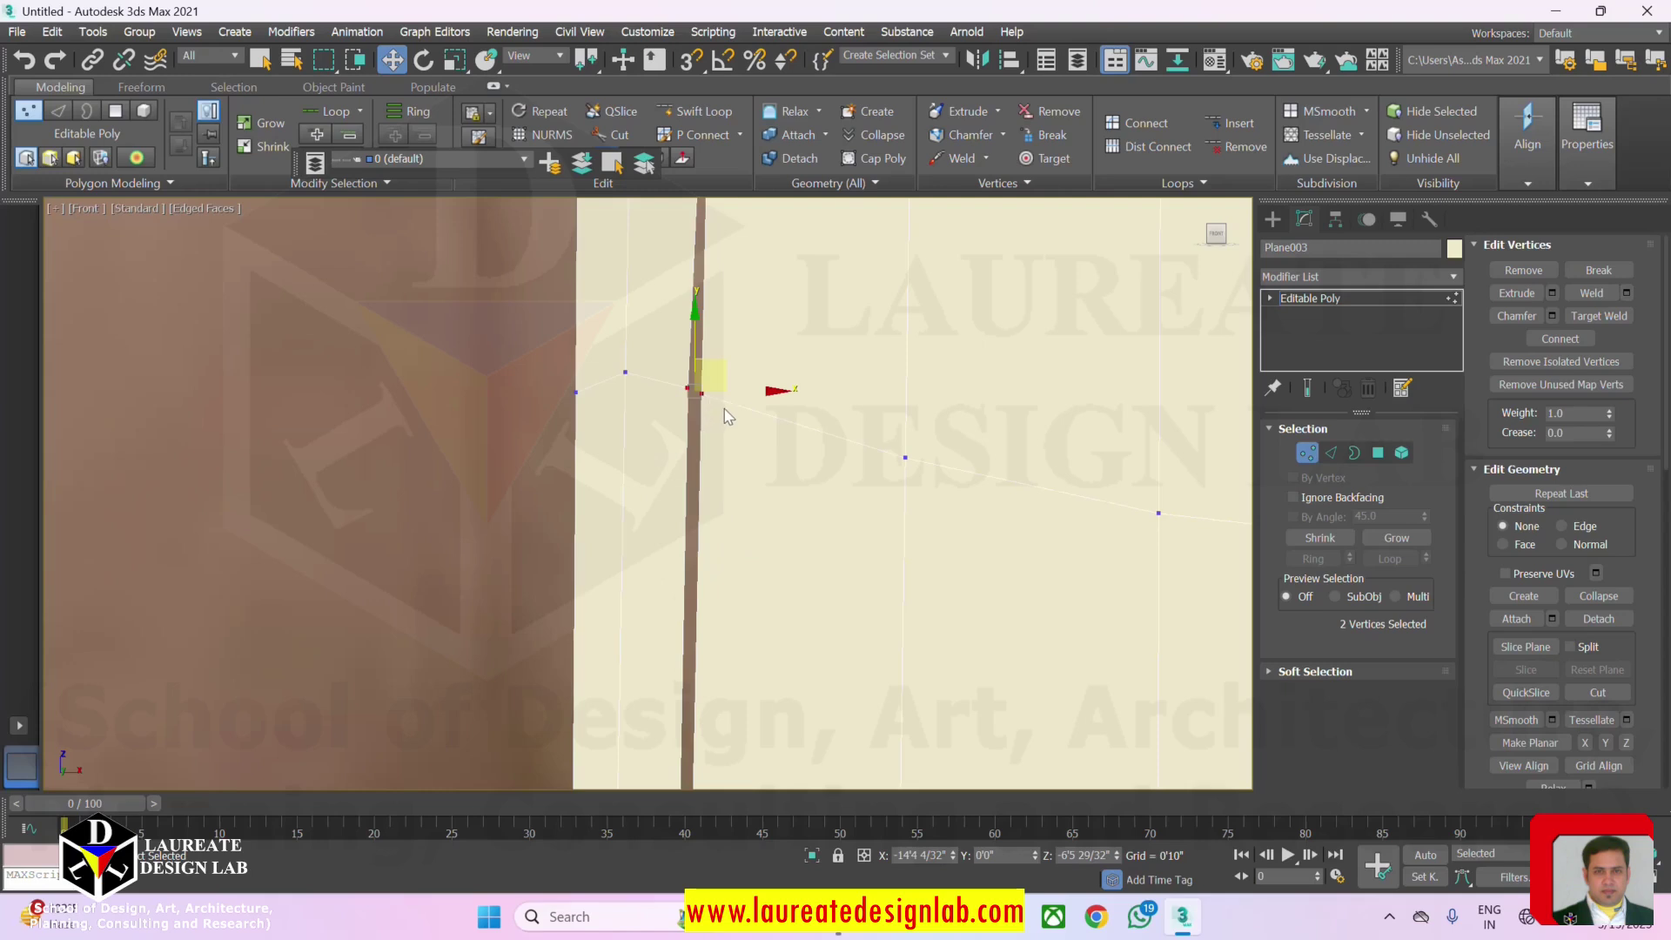
pyautogui.click(1627, 296)
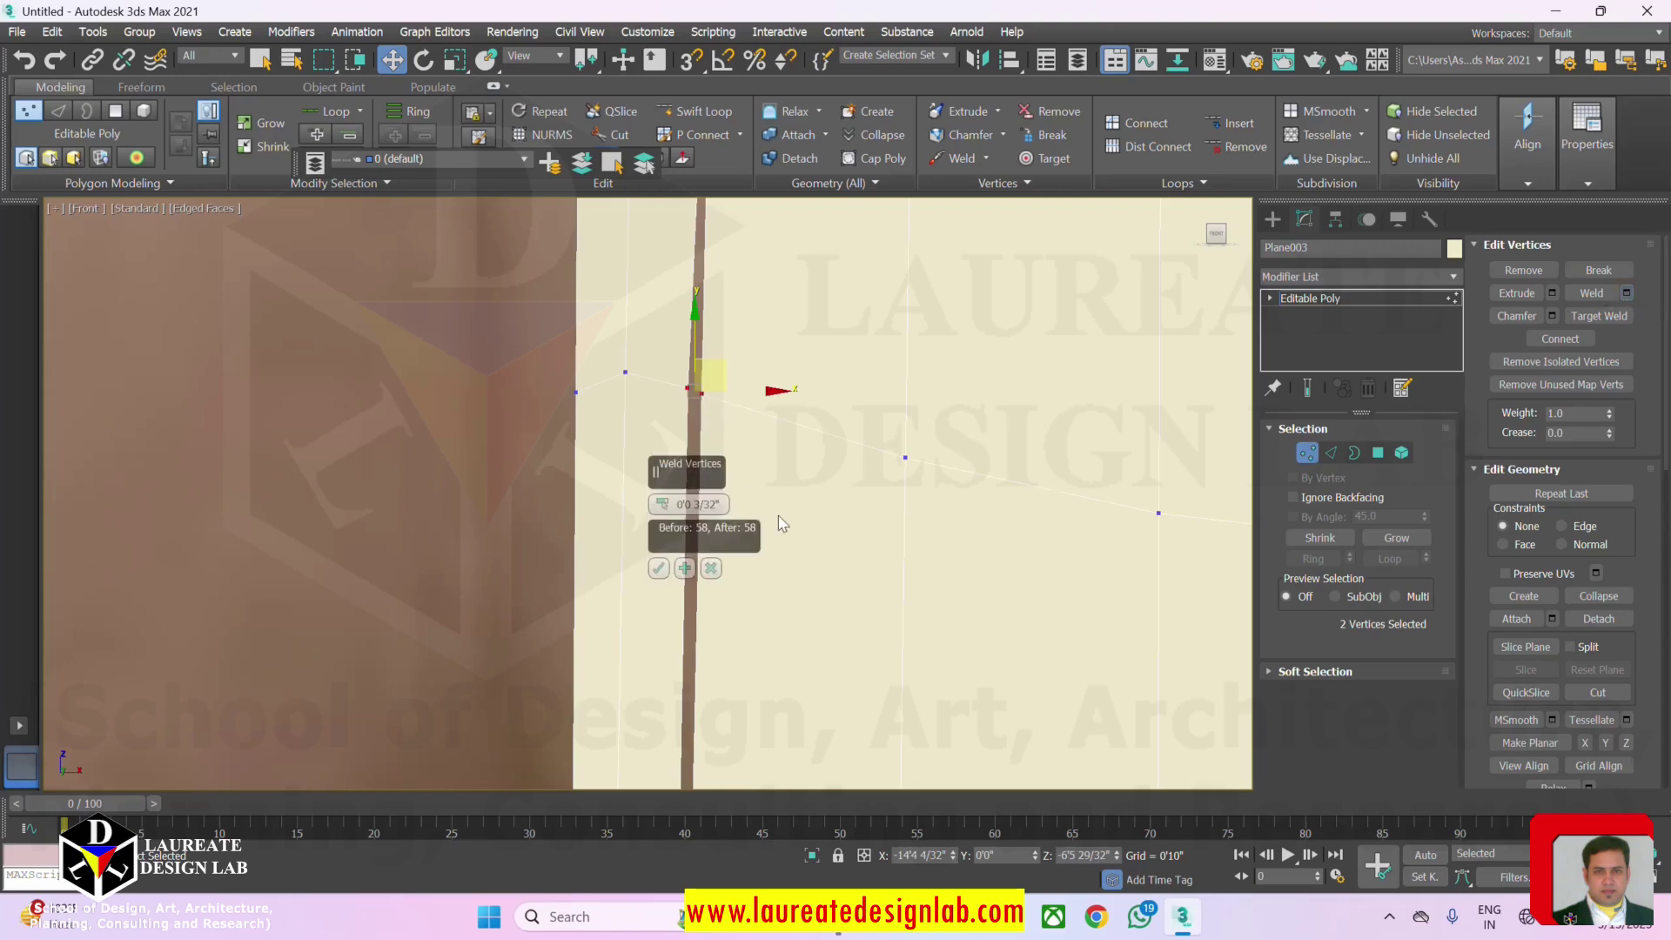
pyautogui.moveTo(663, 506); pyautogui.dragTo(670, 448)
pyautogui.moveTo(692, 371); pyautogui.dragTo(693, 345)
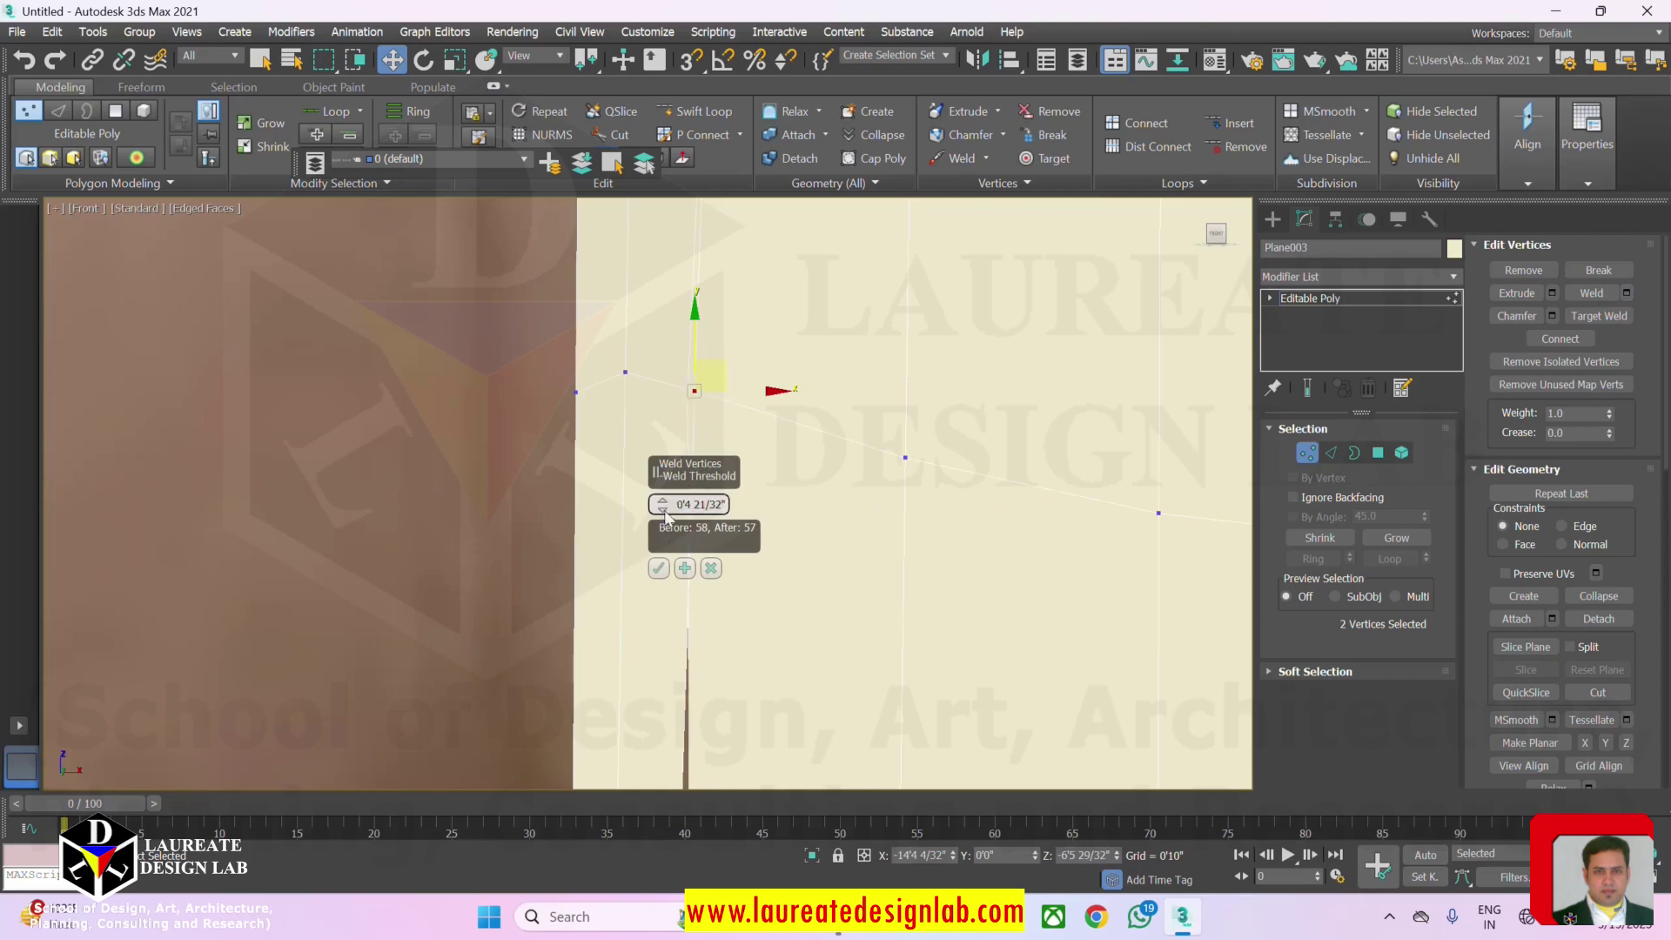
pyautogui.moveTo(671, 599); pyautogui.dragTo(686, 509)
pyautogui.click(659, 568)
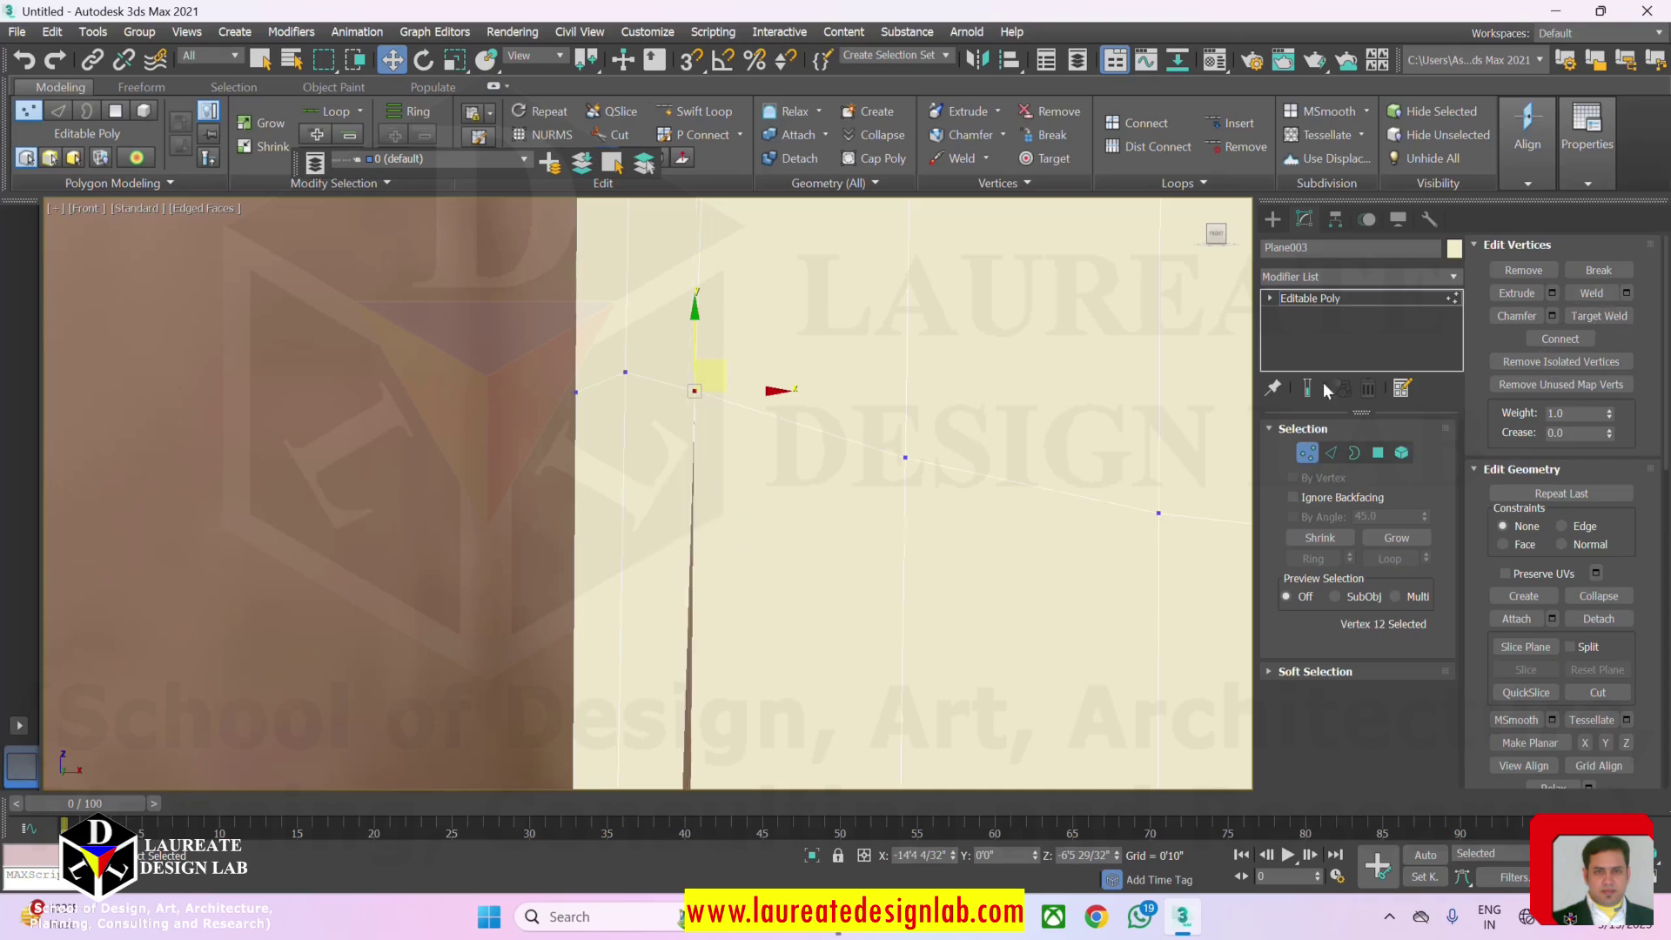
# Target-weld the two vertices at the seam's bottom corner to close the last gap between the strips.
pyautogui.scroll(-3, 769, 590)
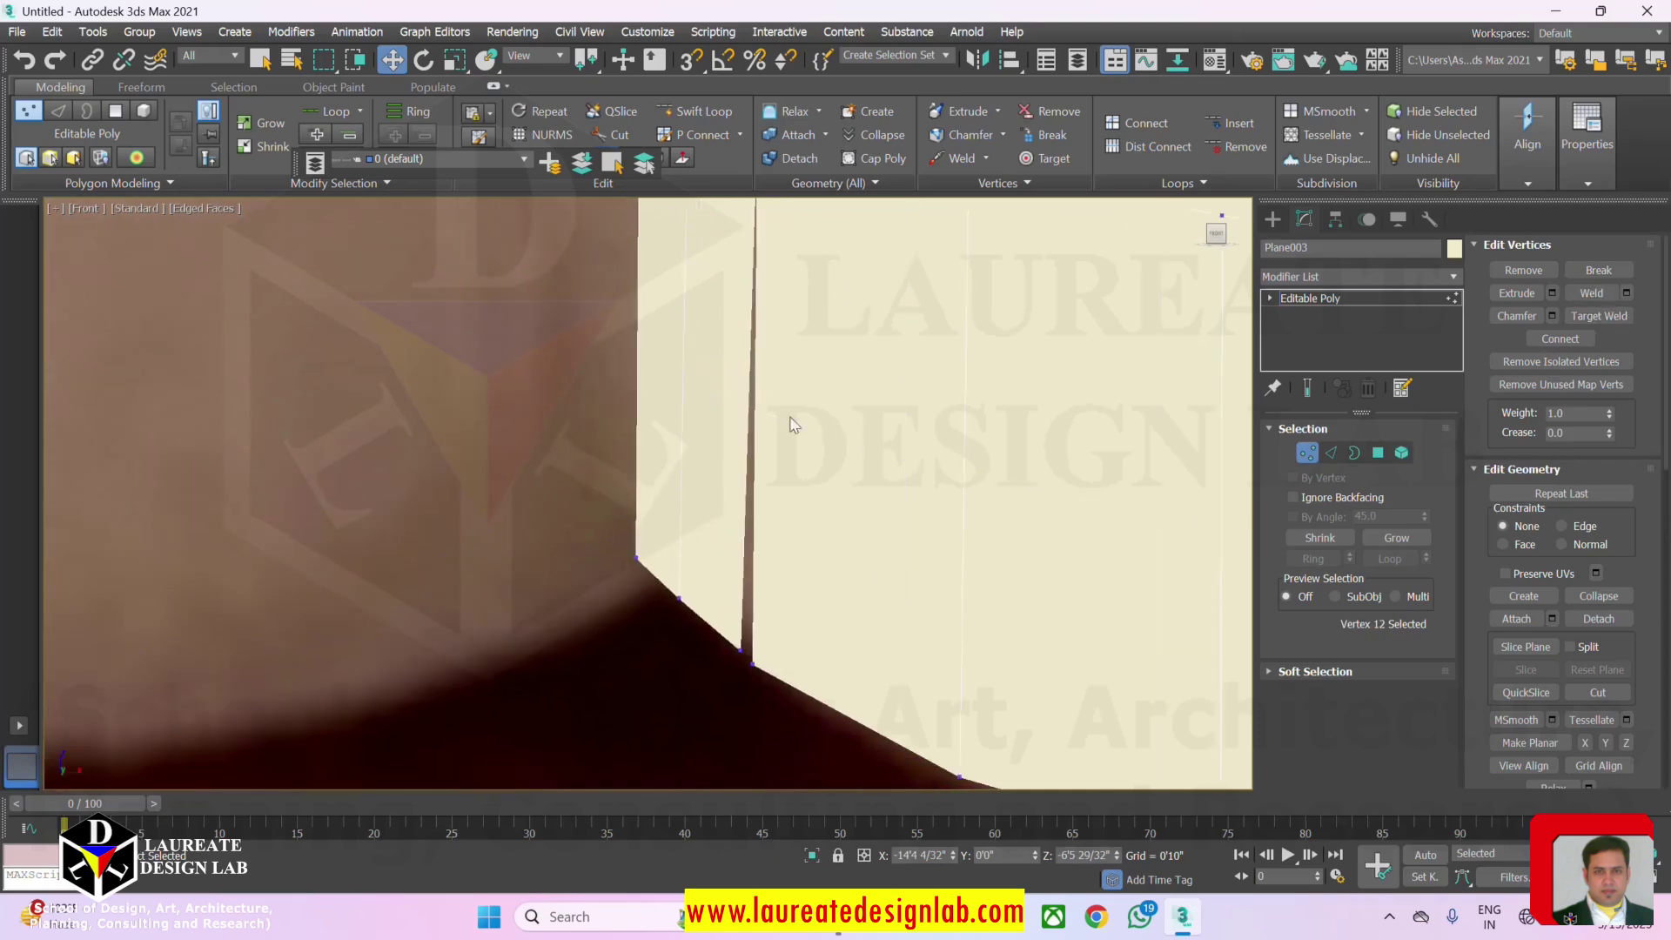
pyautogui.click(1600, 315)
pyautogui.scroll(3, 744, 657)
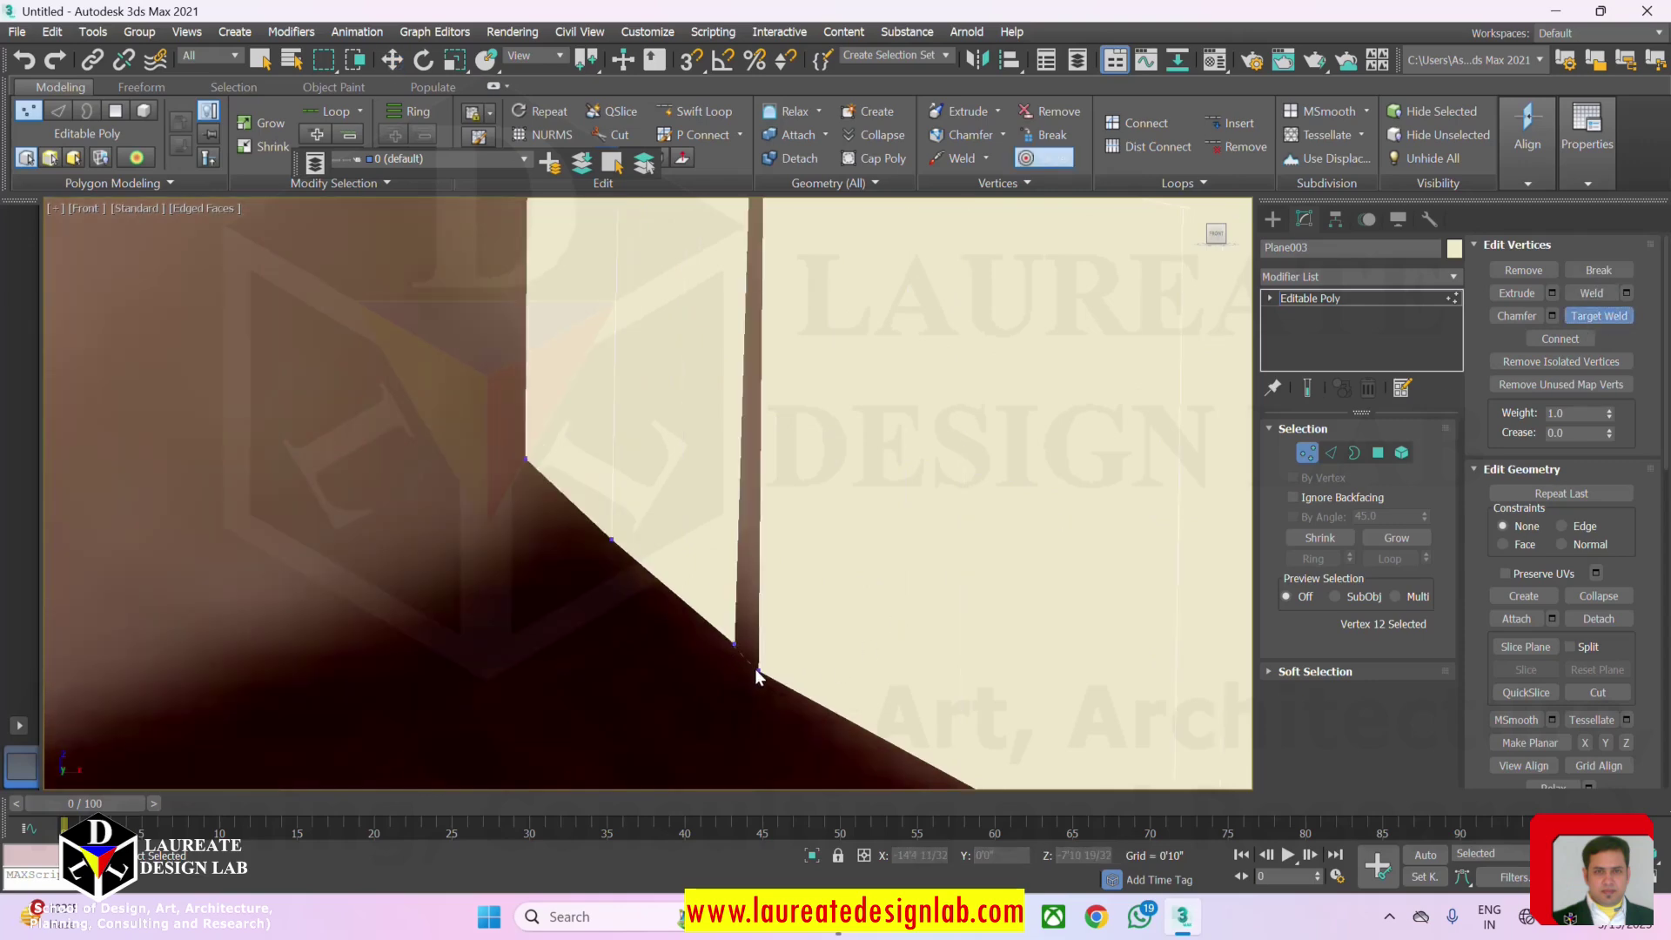
pyautogui.click(758, 672)
pyautogui.scroll(-7, 757, 668)
pyautogui.moveTo(824, 556); pyautogui.dragTo(816, 677, button='middle')
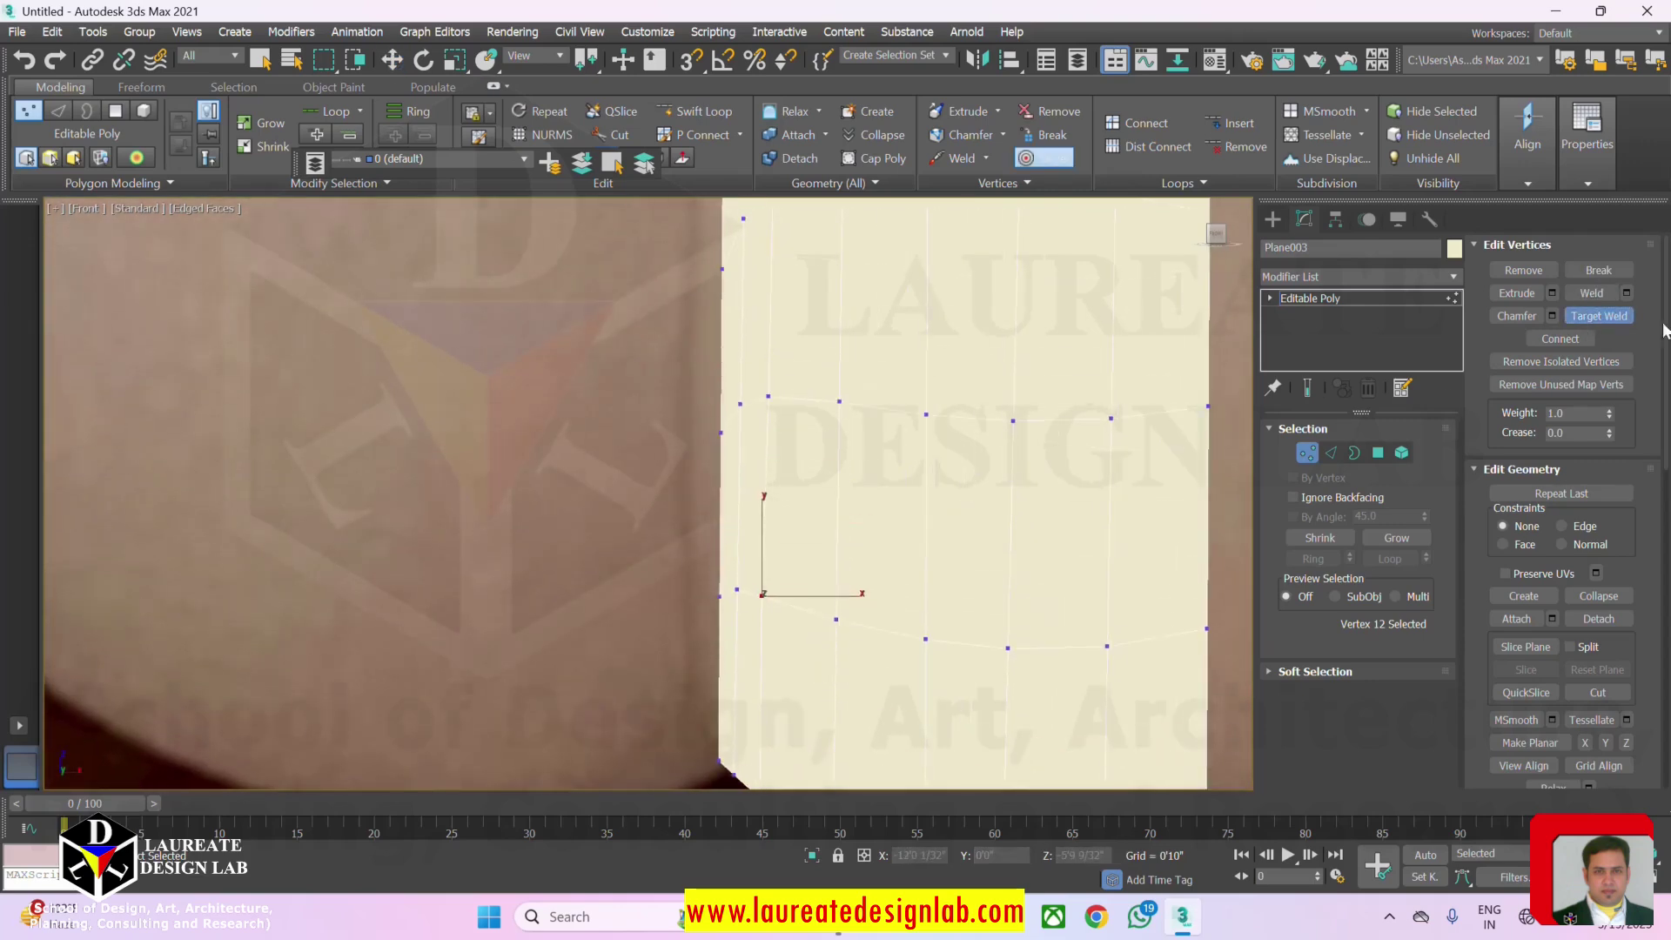
# Move two mid-height vertices of the strip's curved outer edge outward to follow the cushion seam in the photo.
pyautogui.press('w')
pyautogui.scroll(-3, 873, 543)
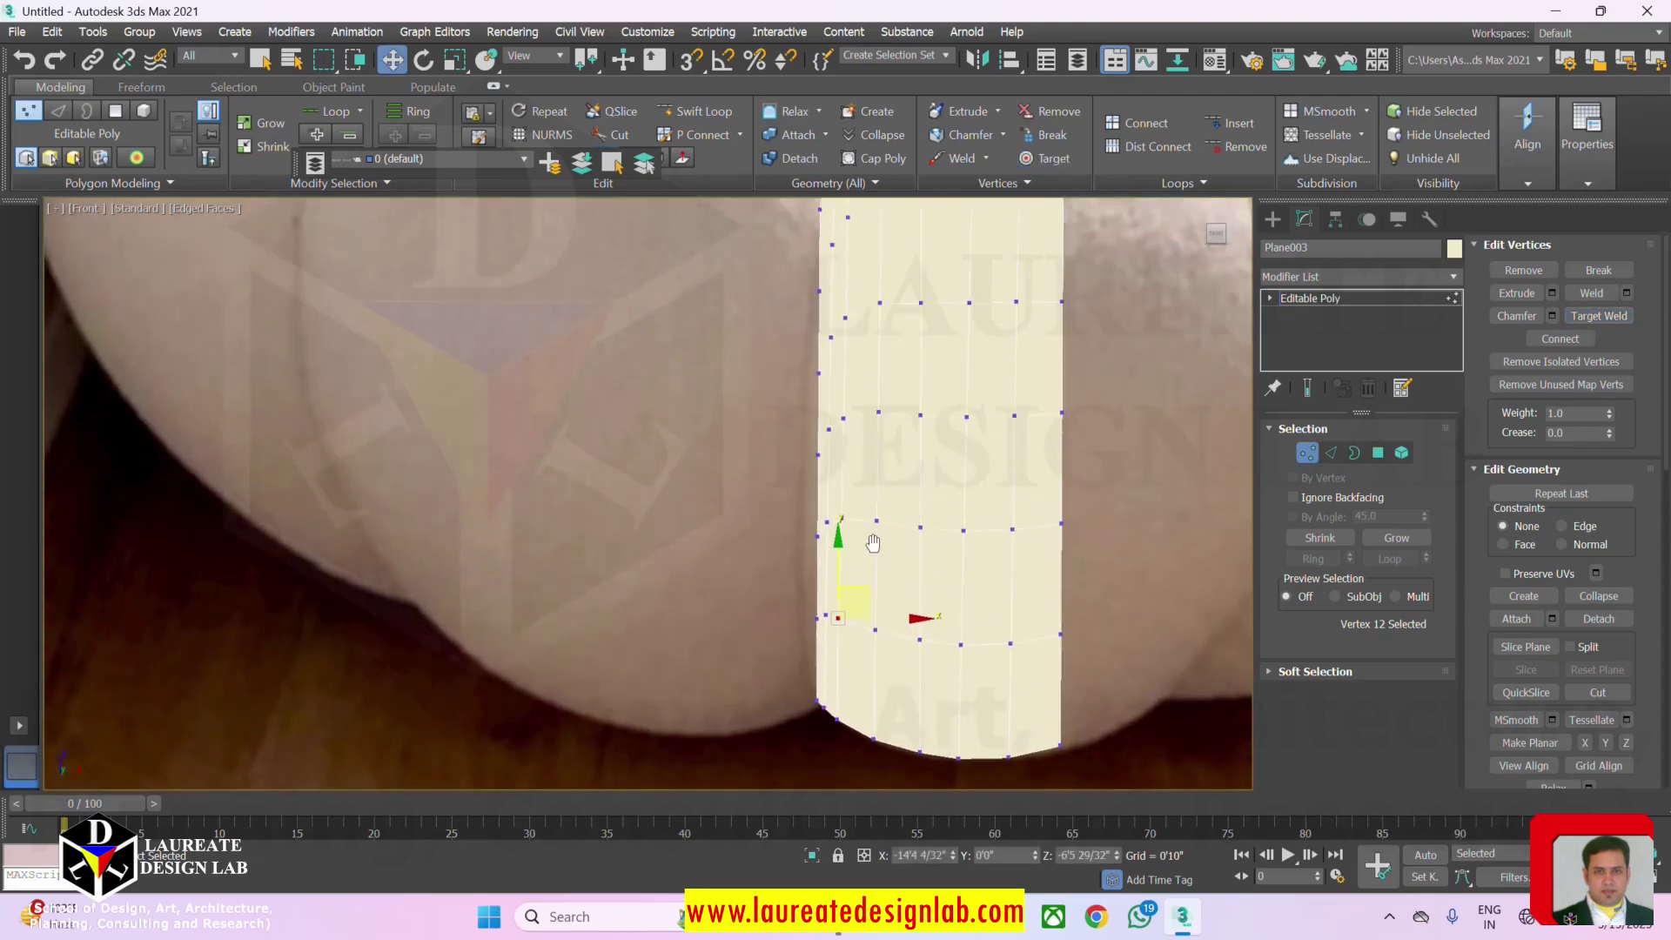
pyautogui.moveTo(873, 543); pyautogui.dragTo(898, 626, button='middle')
pyautogui.moveTo(898, 424); pyautogui.dragTo(908, 555, button='middle')
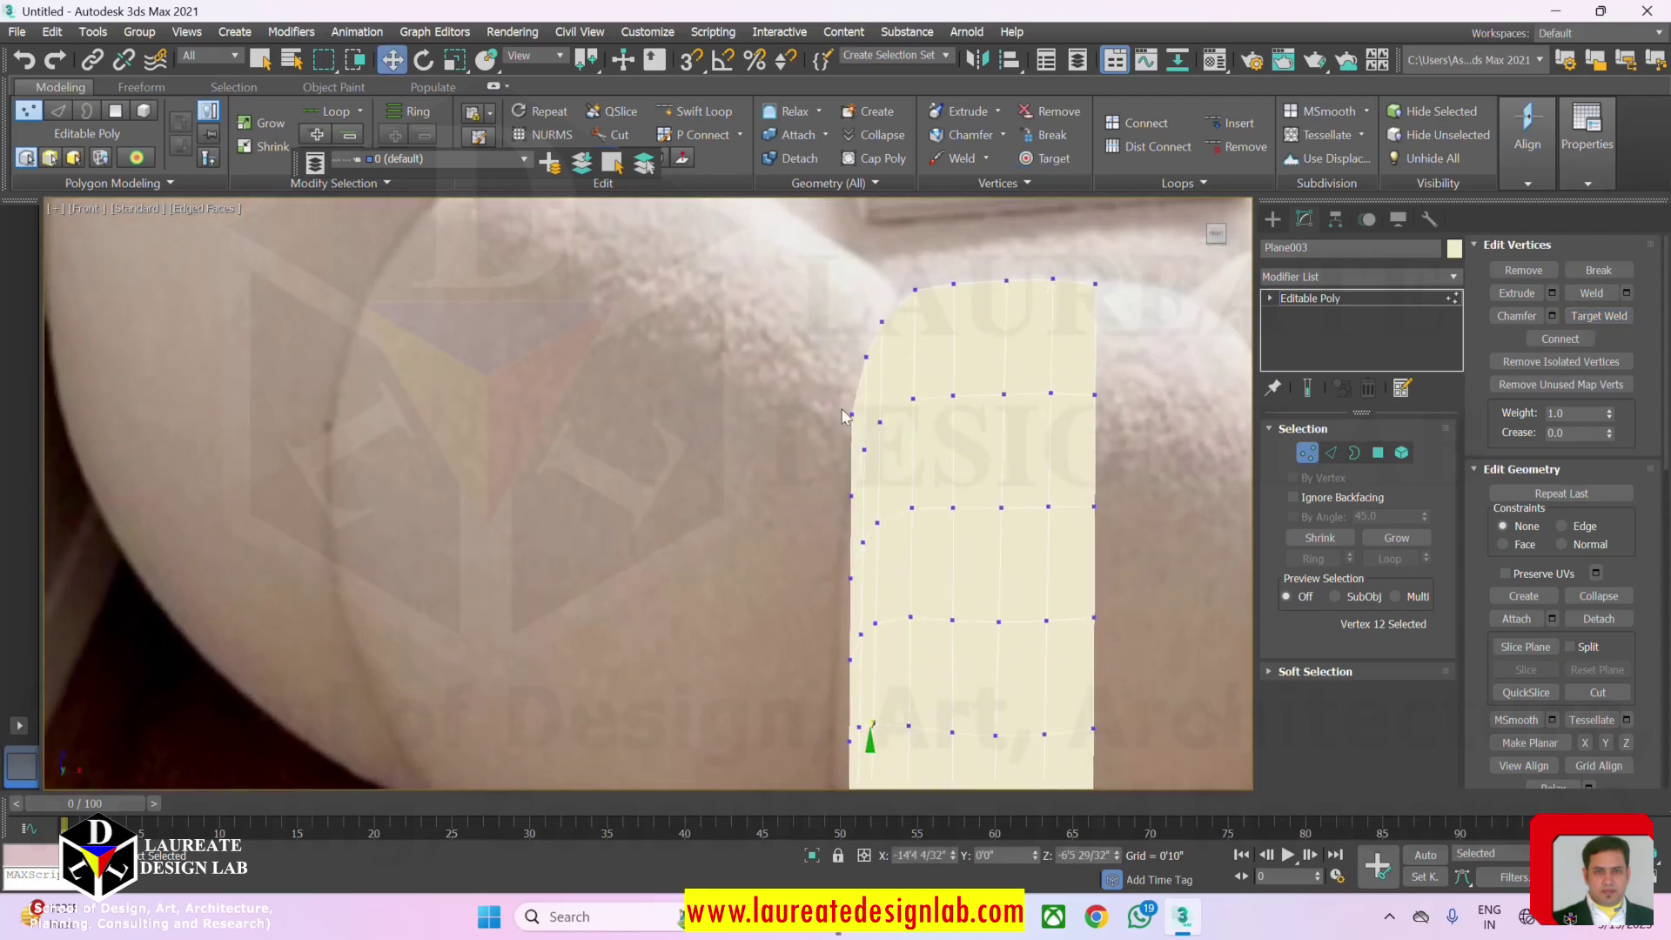
pyautogui.scroll(2, 843, 416)
pyautogui.moveTo(843, 416); pyautogui.dragTo(844, 503, button='middle')
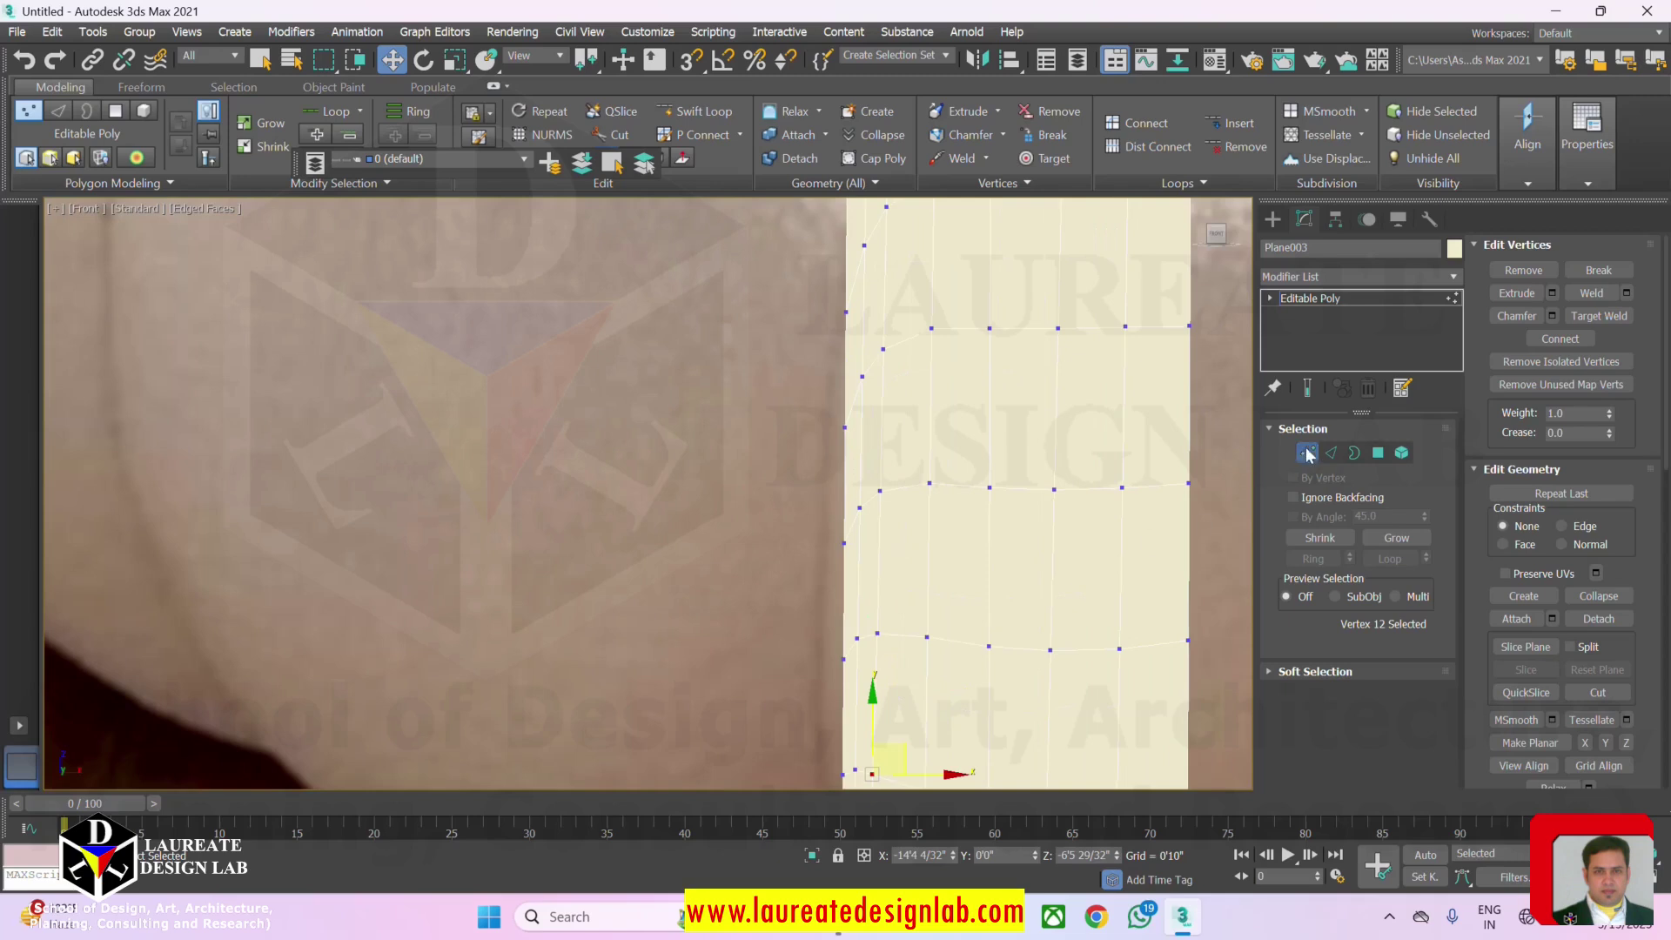
pyautogui.click(844, 542)
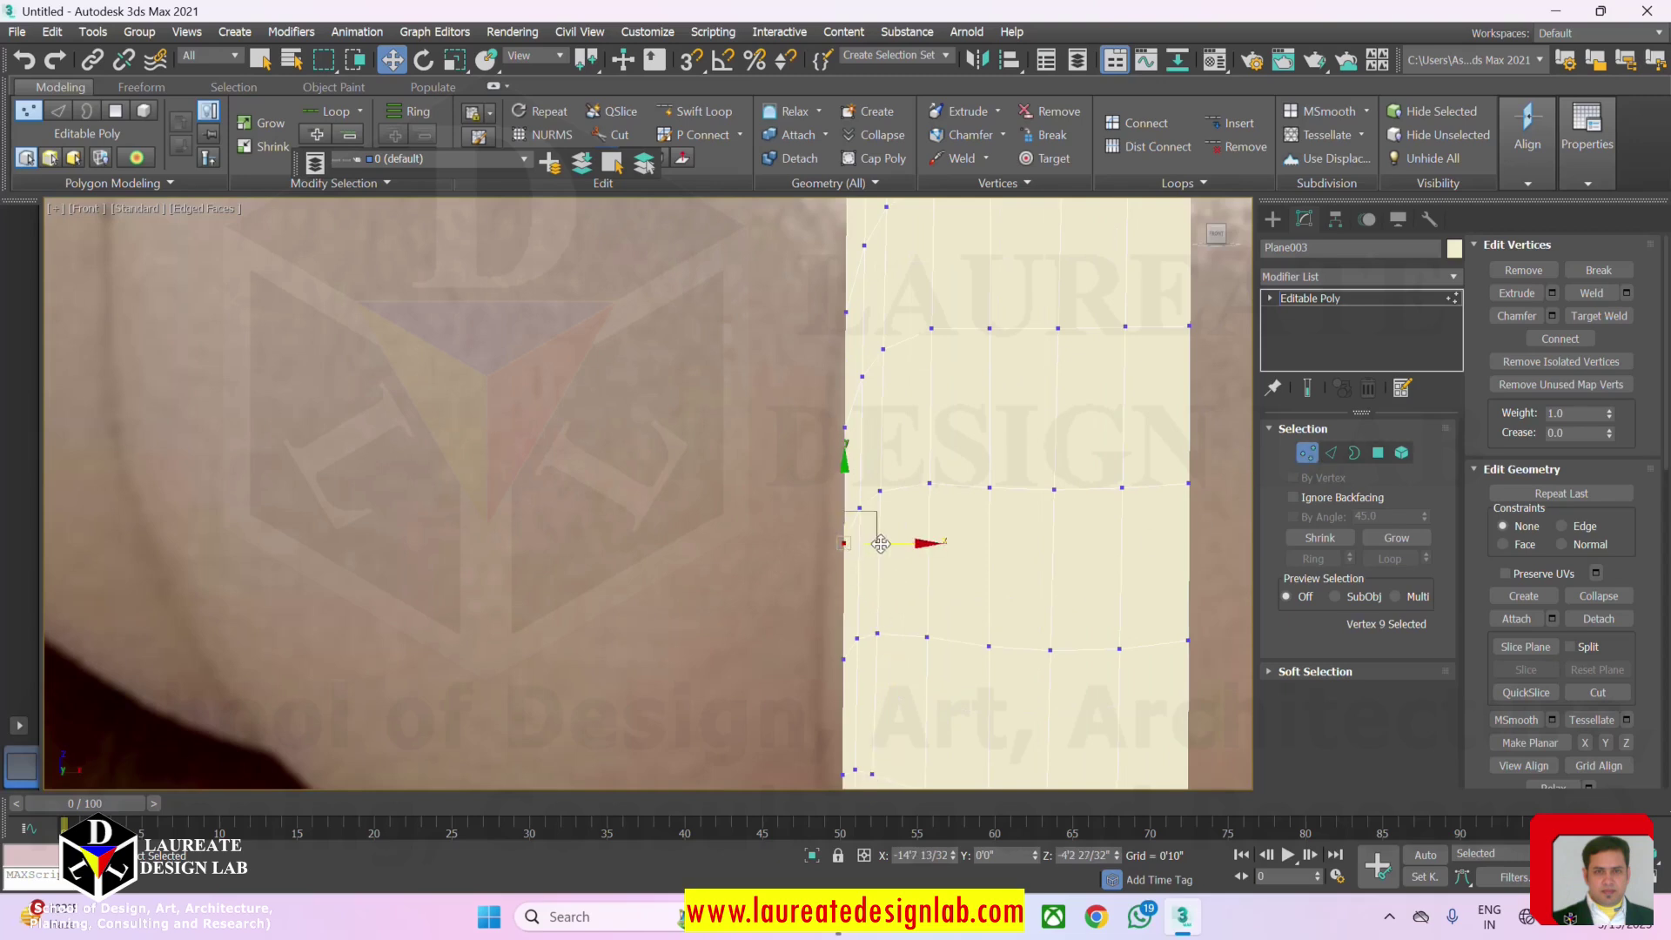
pyautogui.moveTo(881, 544); pyautogui.dragTo(853, 501)
pyautogui.click(845, 425)
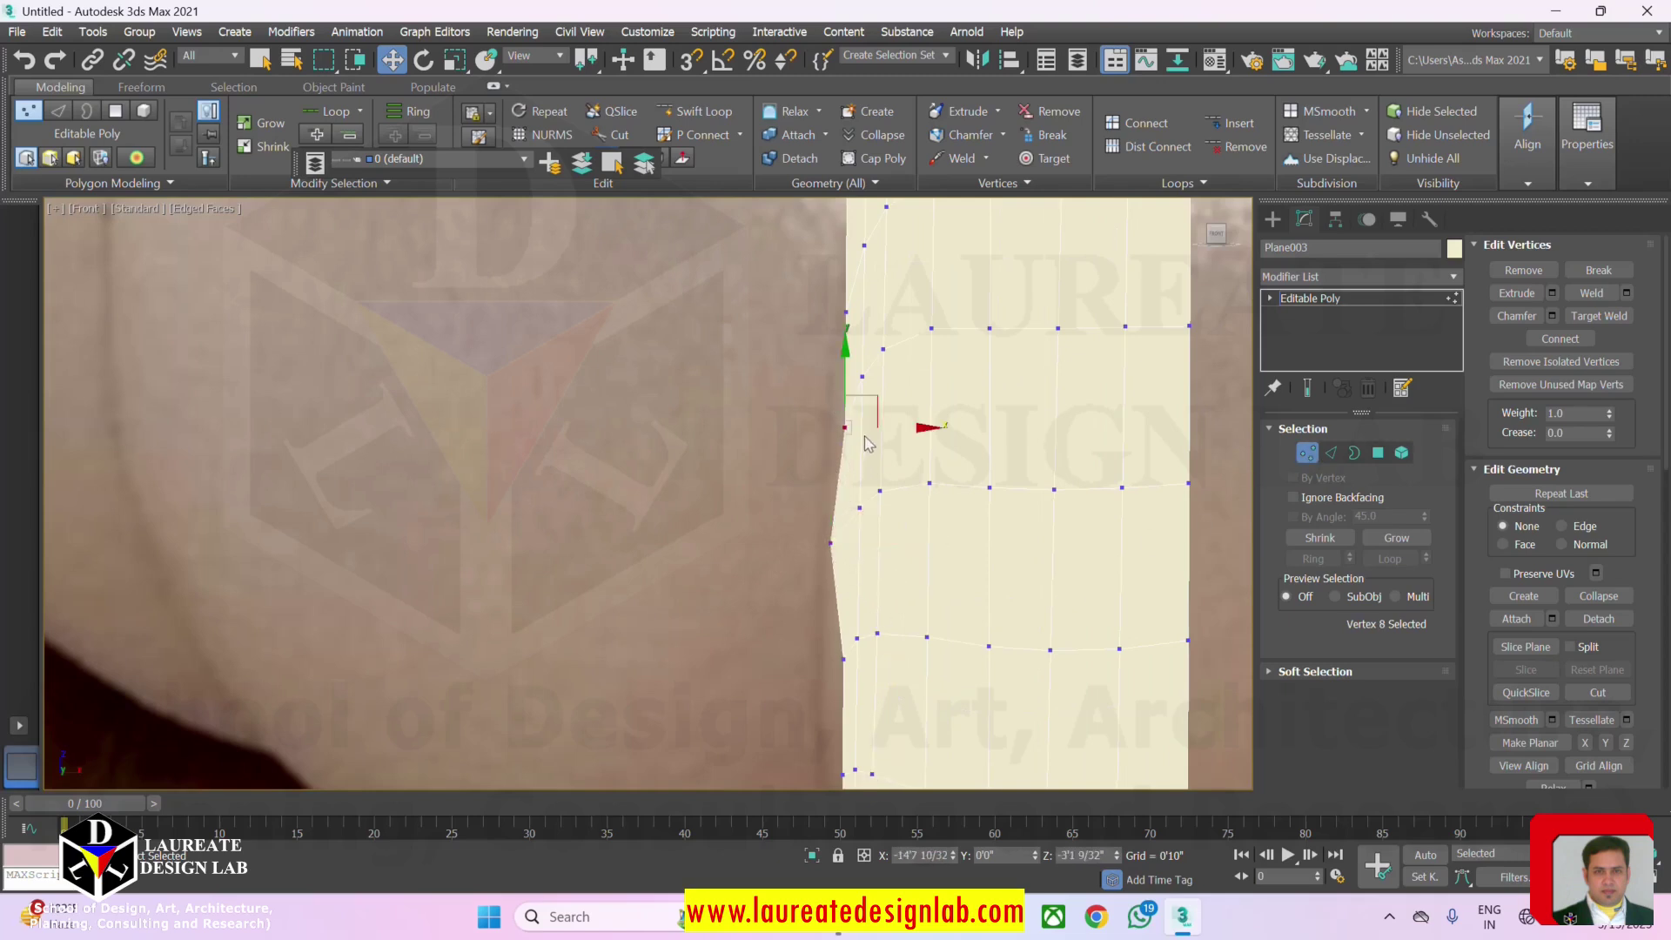
pyautogui.moveTo(890, 425); pyautogui.dragTo(875, 425)
# Adjust the upper vertices along the strip's curved outer edge to match the seam line in the reference photo.
pyautogui.moveTo(836, 297); pyautogui.dragTo(839, 378, button='middle')
pyautogui.scroll(3, 840, 376)
pyautogui.moveTo(843, 378); pyautogui.dragTo(893, 407)
pyautogui.scroll(-2, 876, 403)
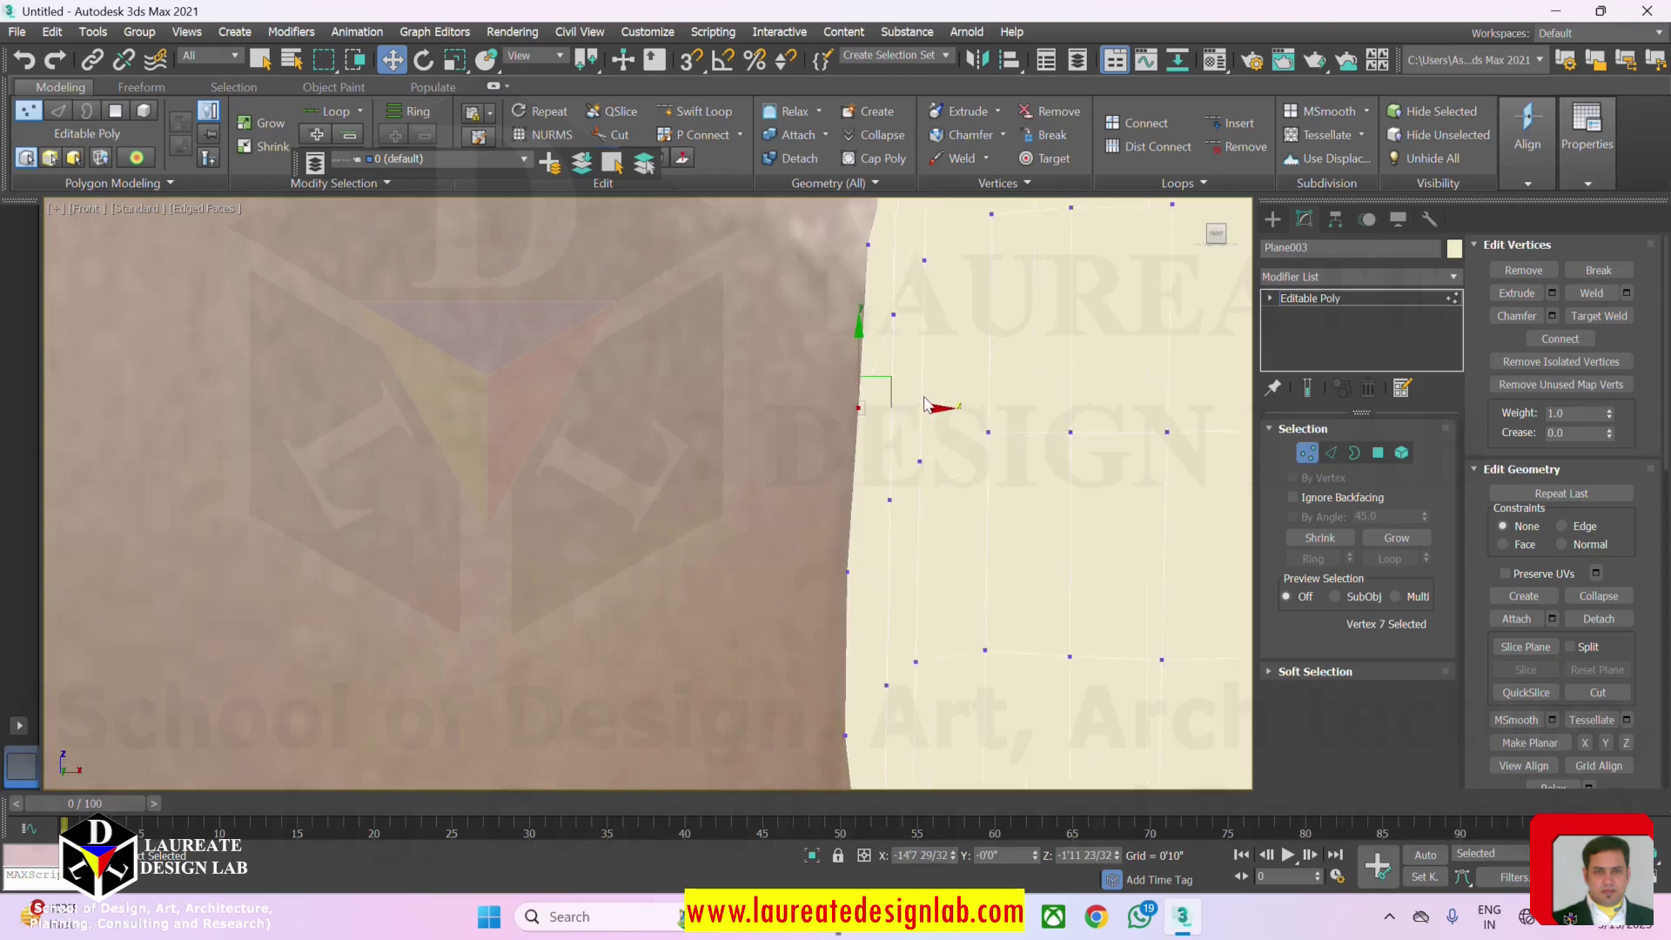
pyautogui.moveTo(838, 279); pyautogui.dragTo(837, 421, button='middle')
pyautogui.scroll(2, 844, 419)
pyautogui.moveTo(853, 373); pyautogui.dragTo(927, 380)
pyautogui.scroll(-2, 927, 380)
pyautogui.scroll(2, 846, 461)
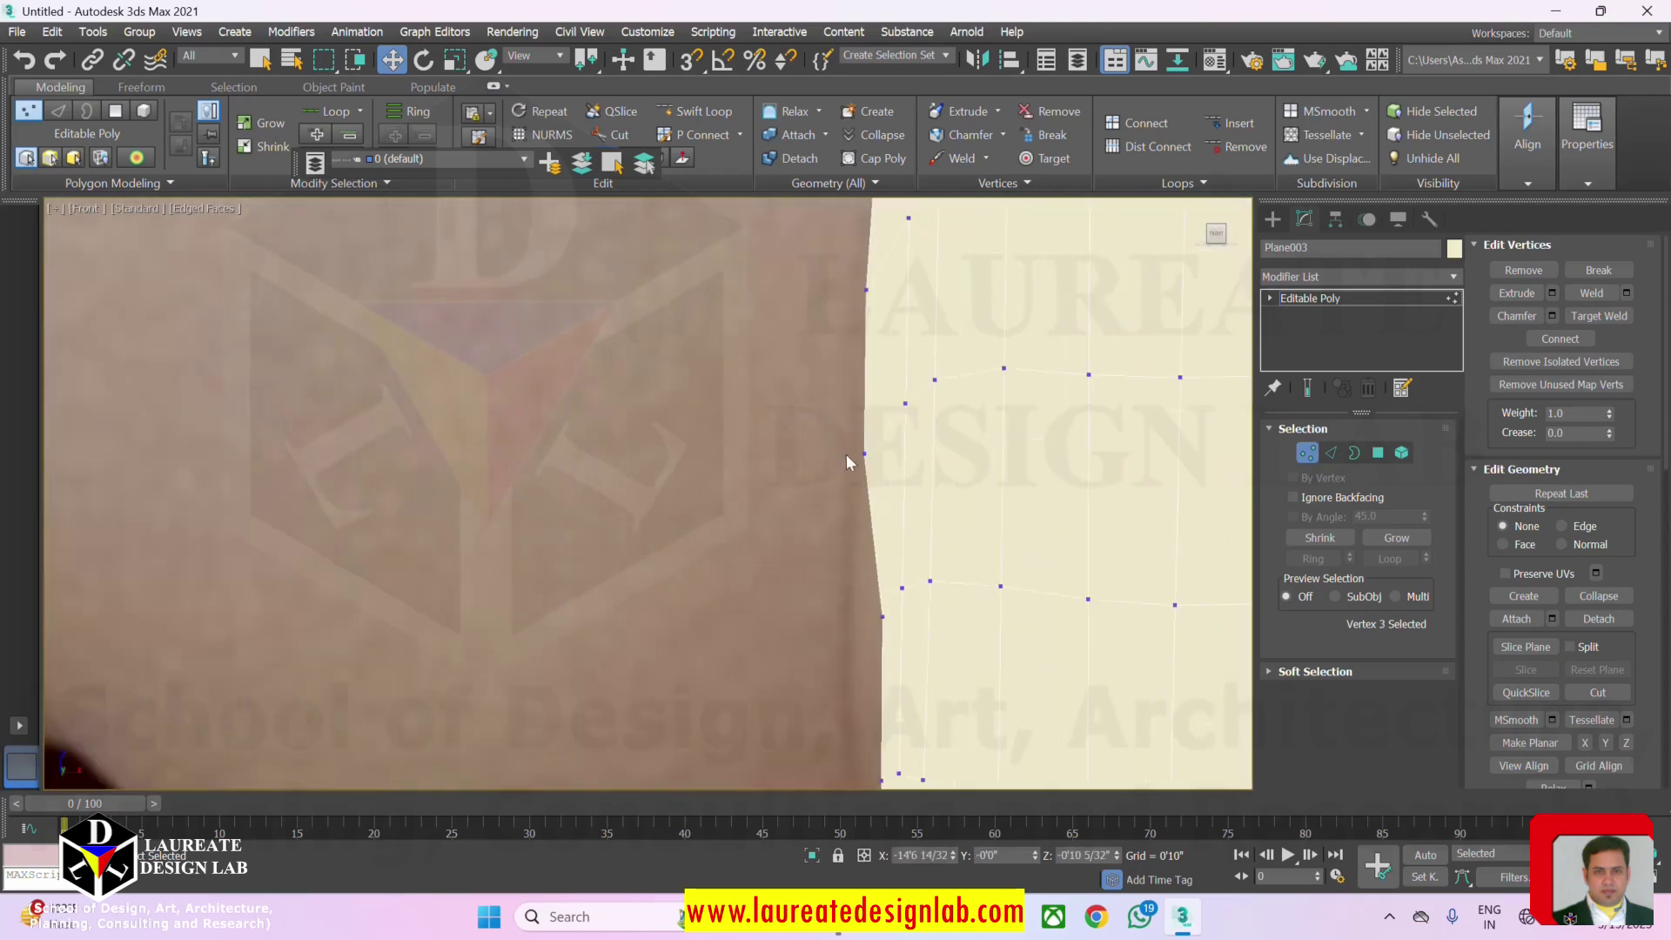
# Shift the lower outer-edge vertices and the bottom corner vertex outward onto the photo's seam.
pyautogui.moveTo(847, 455); pyautogui.dragTo(879, 472)
pyautogui.scroll(2, 836, 467)
pyautogui.scroll(-2, 949, 612)
pyautogui.scroll(-2, 949, 612)
pyautogui.scroll(3, 881, 479)
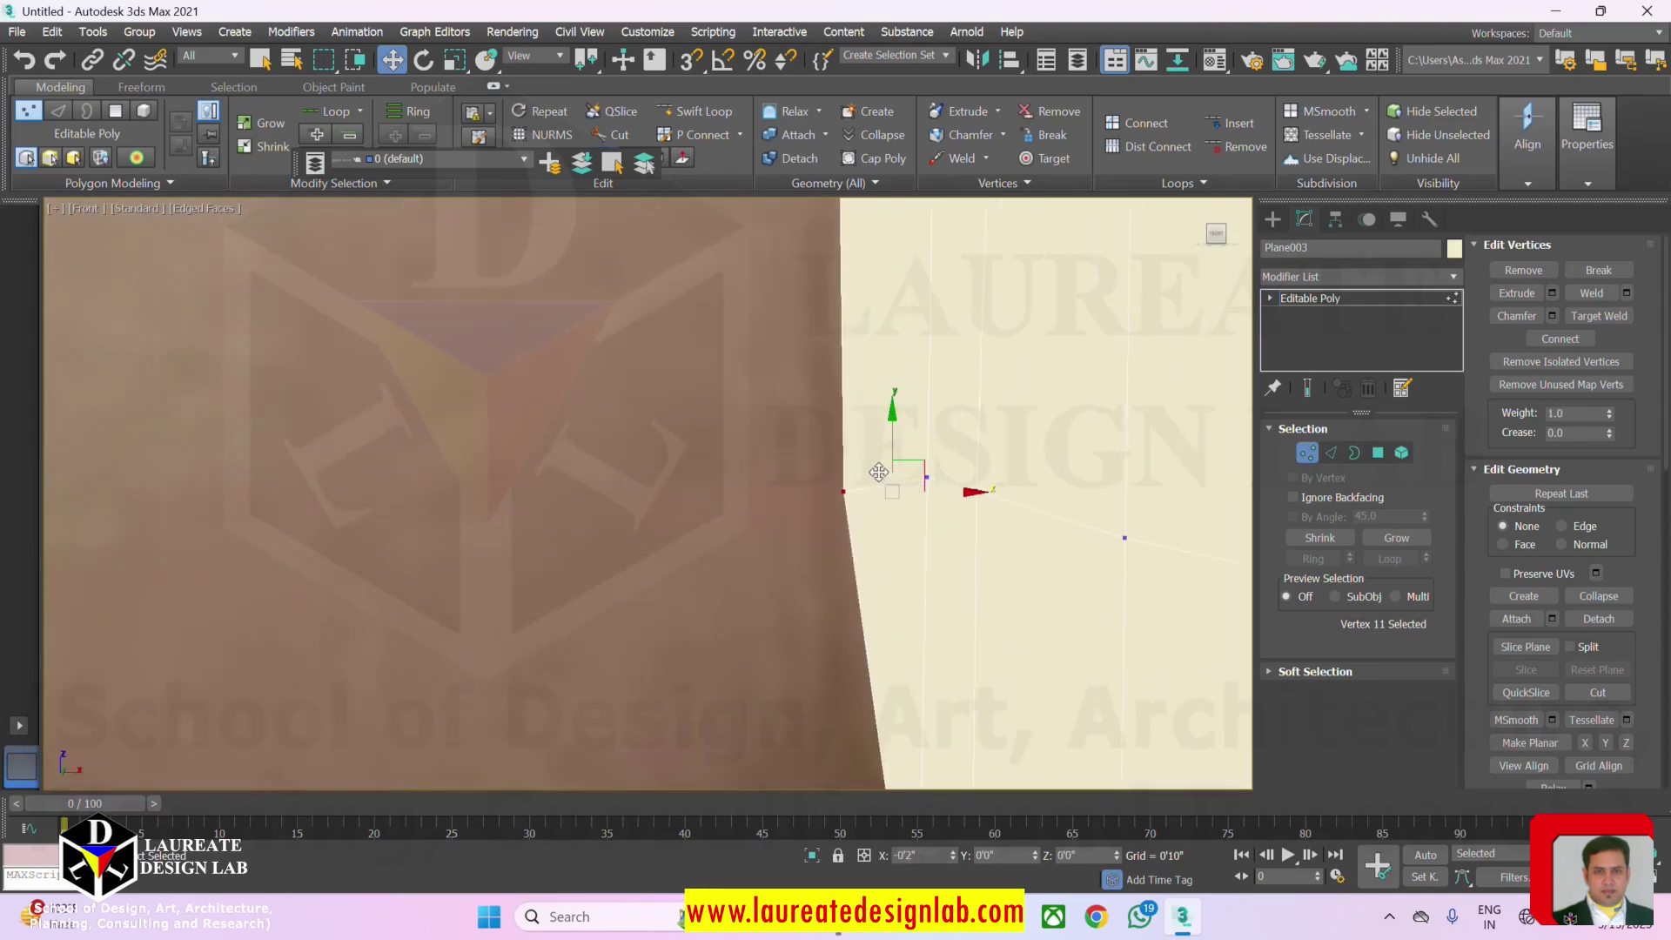
pyautogui.scroll(4, 886, 649)
pyautogui.click(918, 669)
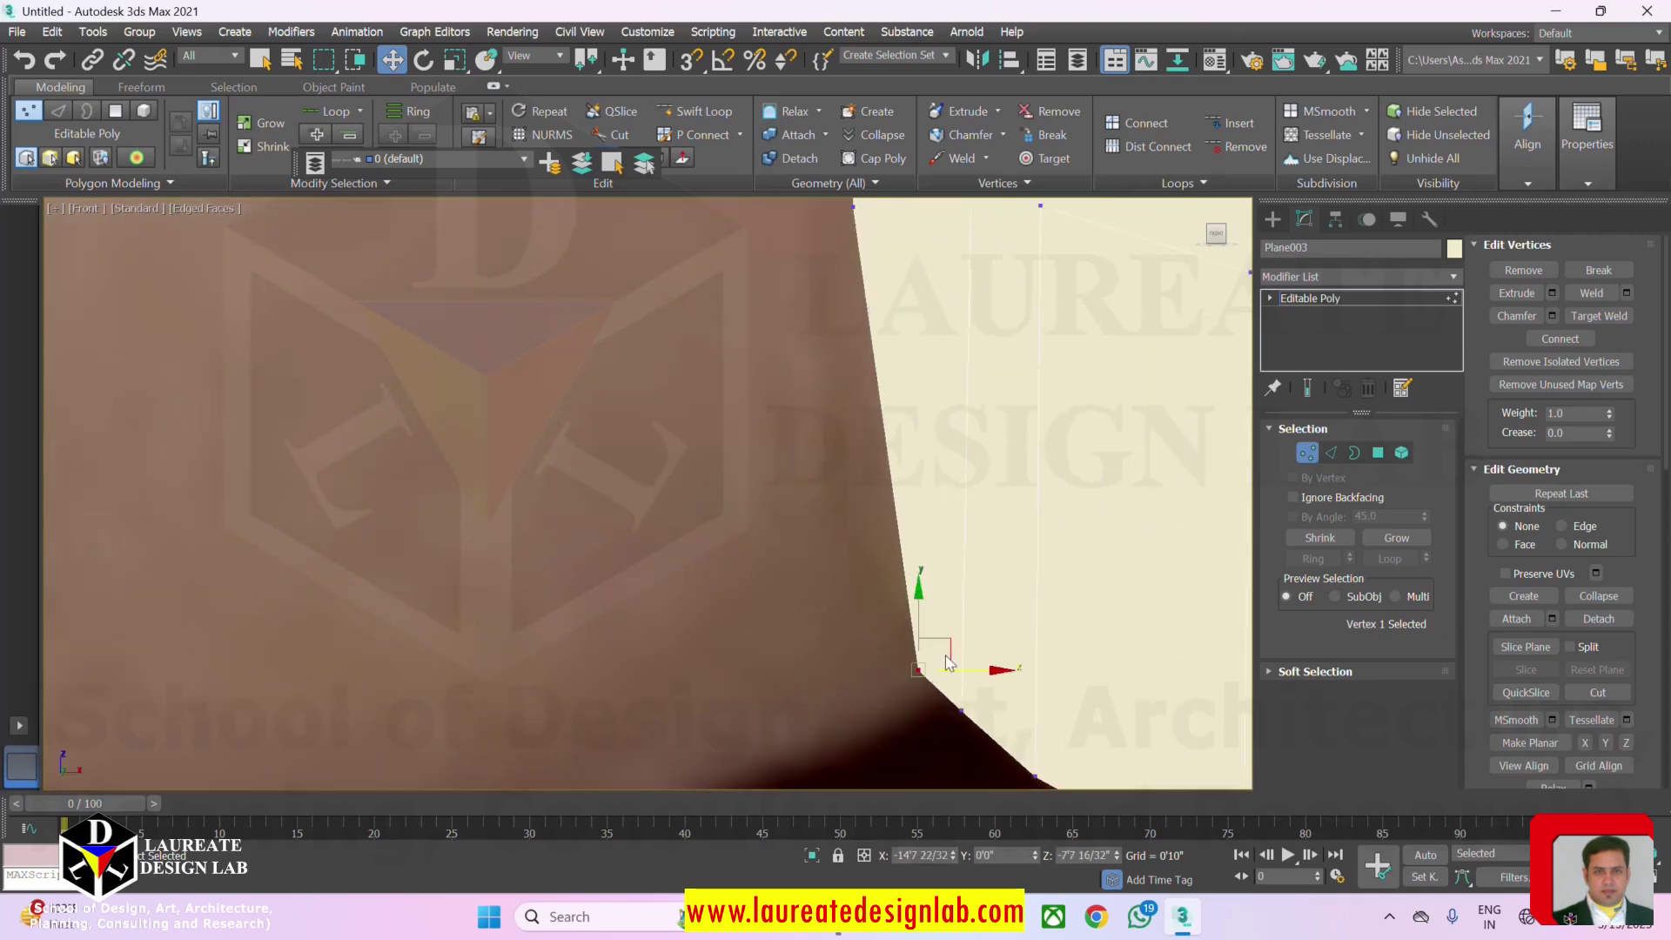
pyautogui.moveTo(964, 671); pyautogui.dragTo(958, 671)
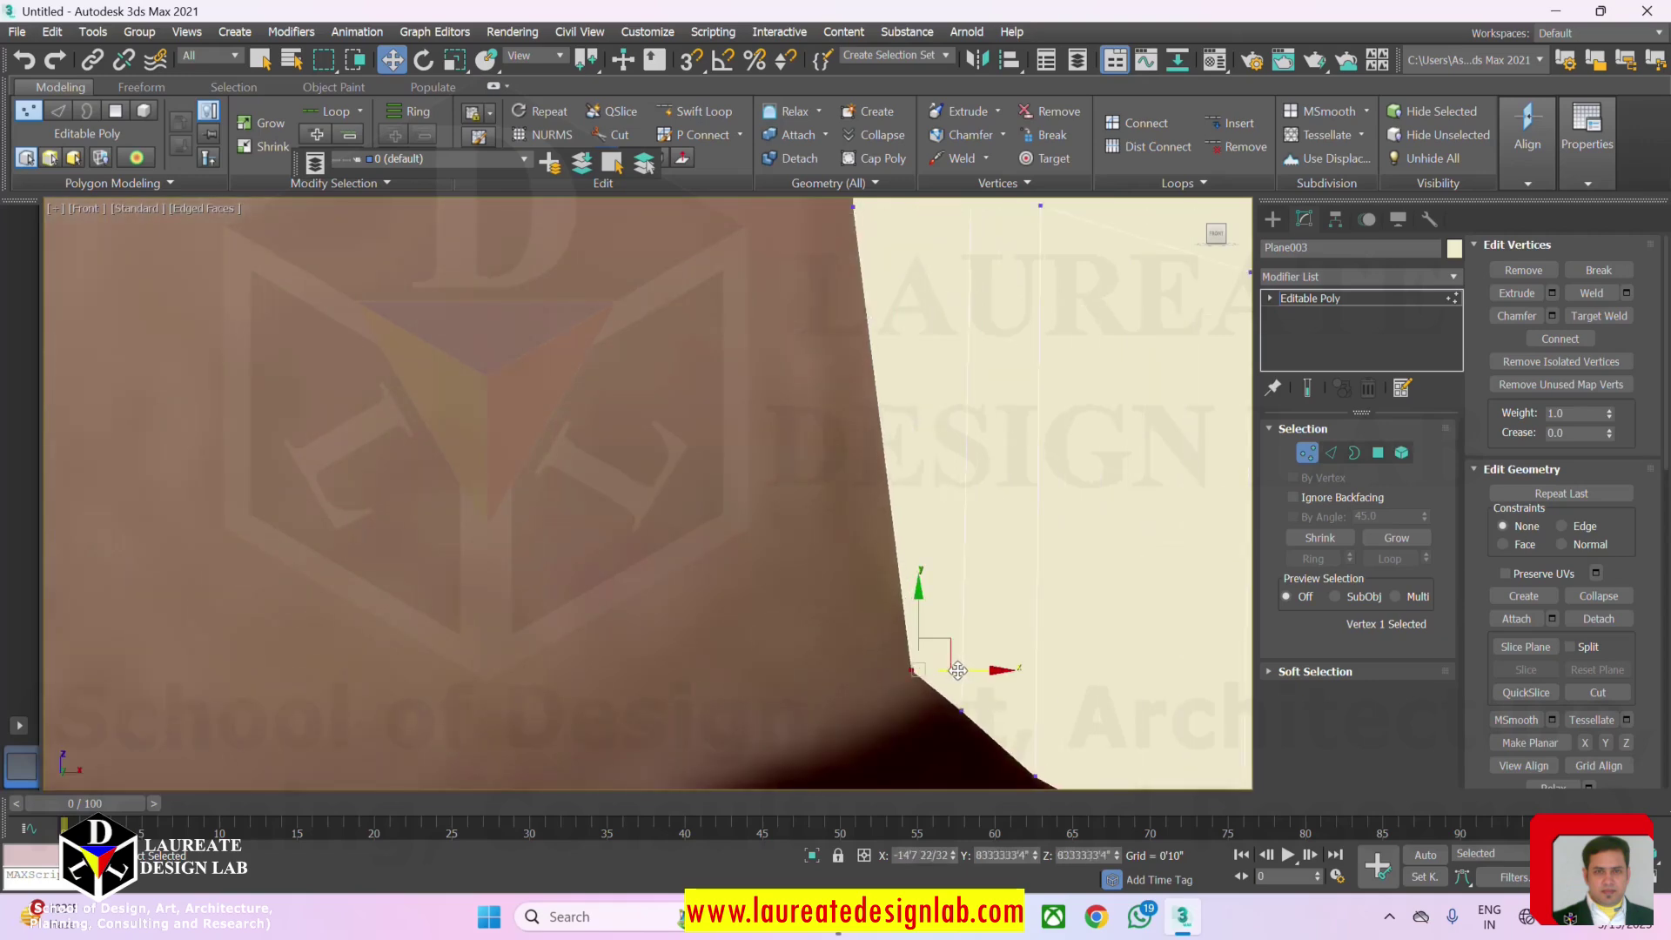
pyautogui.scroll(-5, 958, 671)
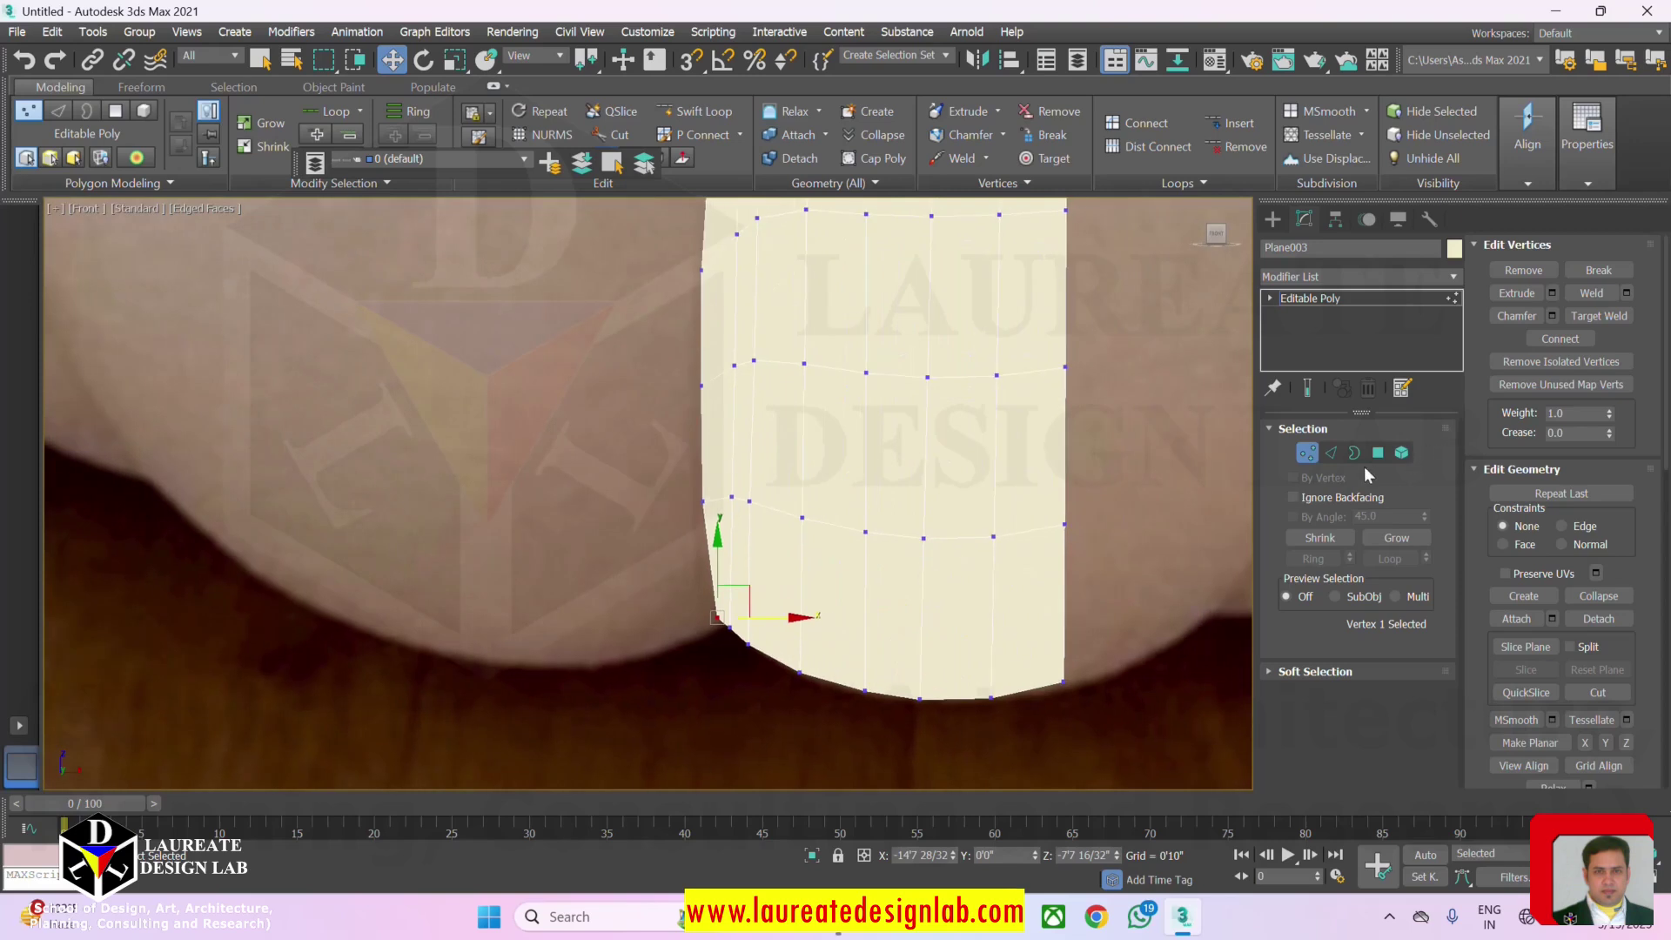
# Connect the vertical edges of the strip's lowest row with 1 segment to add a horizontal edge loop.
pyautogui.click(1331, 453)
pyautogui.moveTo(1110, 600); pyautogui.dragTo(671, 571)
pyautogui.click(1626, 361)
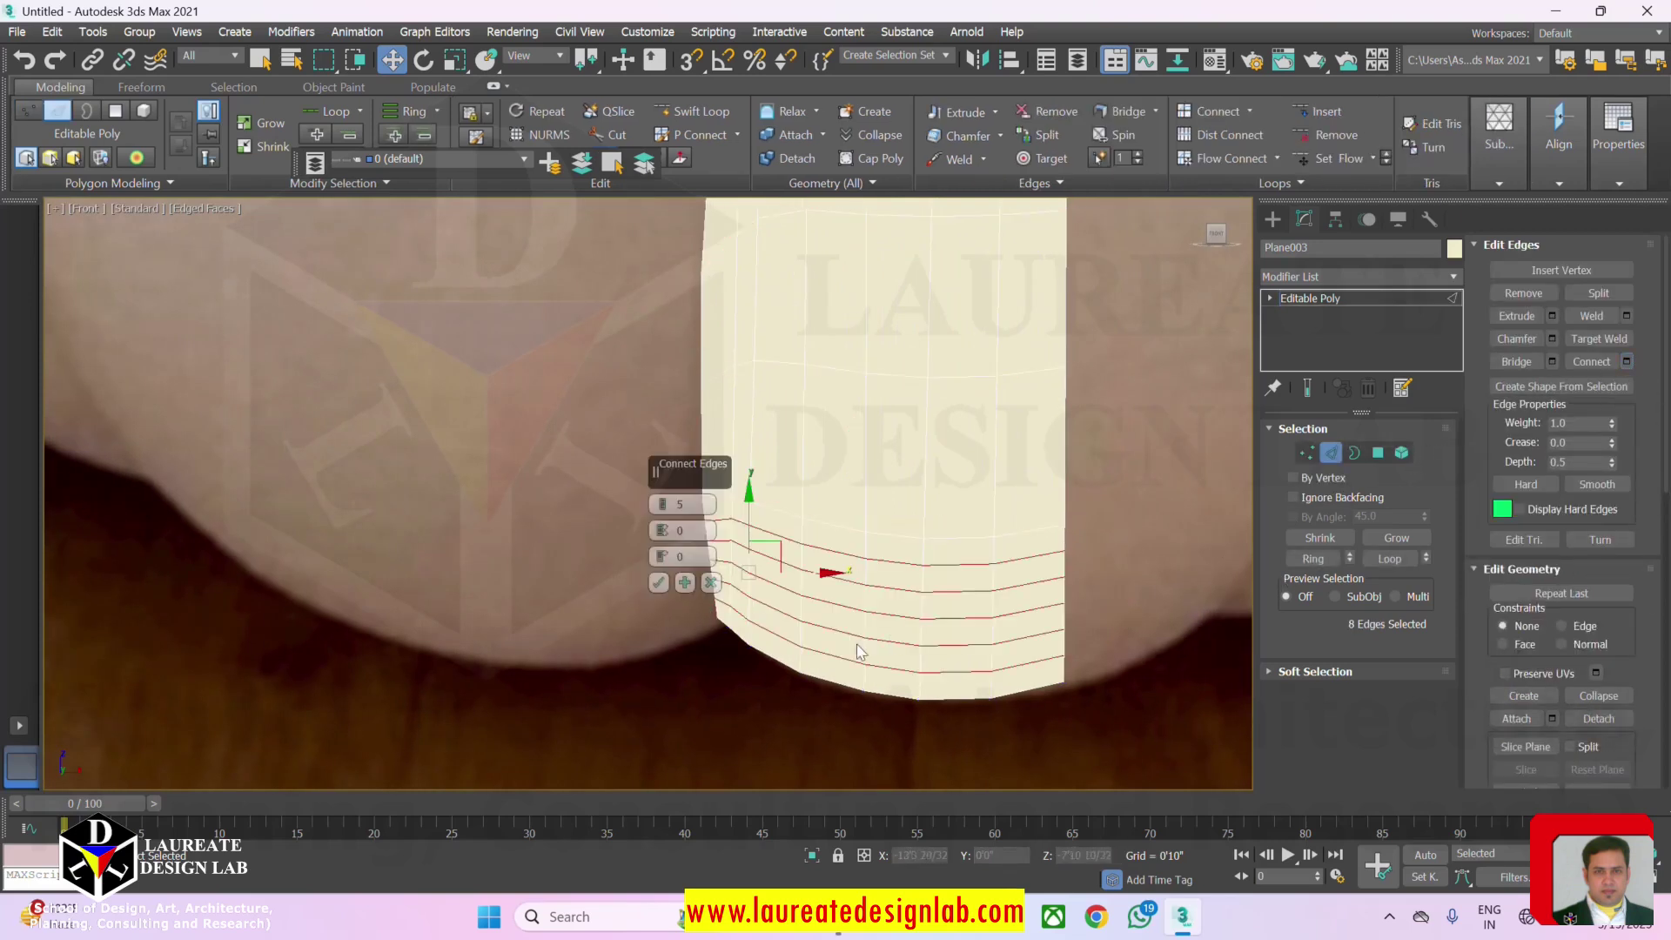
pyautogui.click(665, 508)
pyautogui.click(665, 509)
pyautogui.click(665, 508)
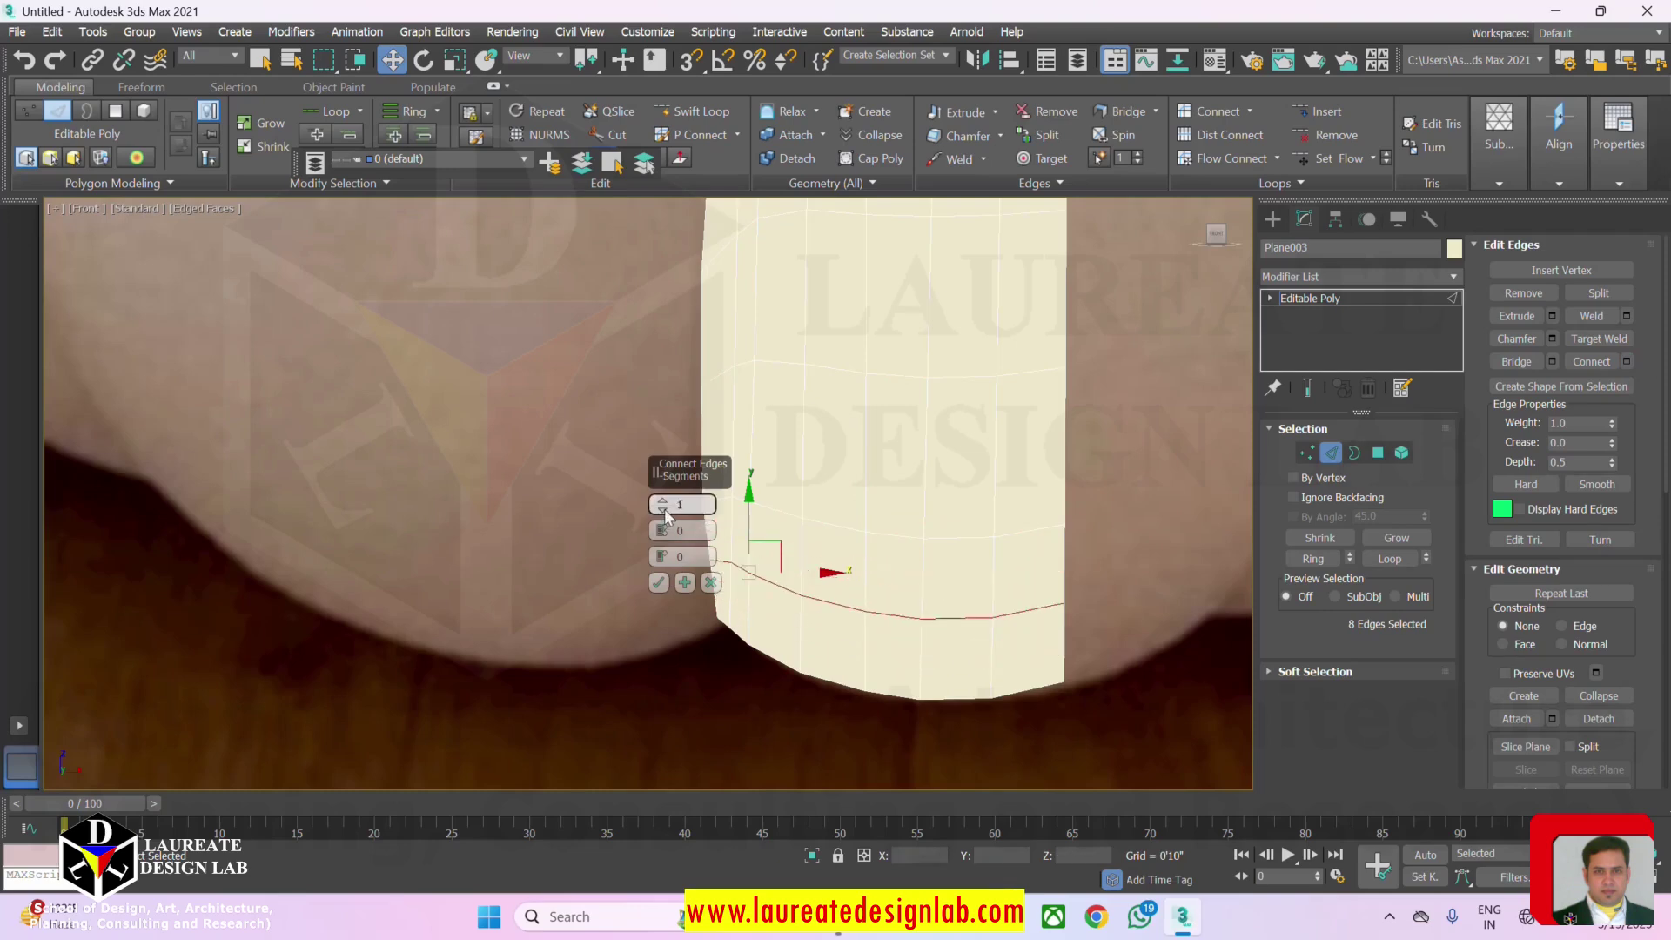
pyautogui.click(659, 582)
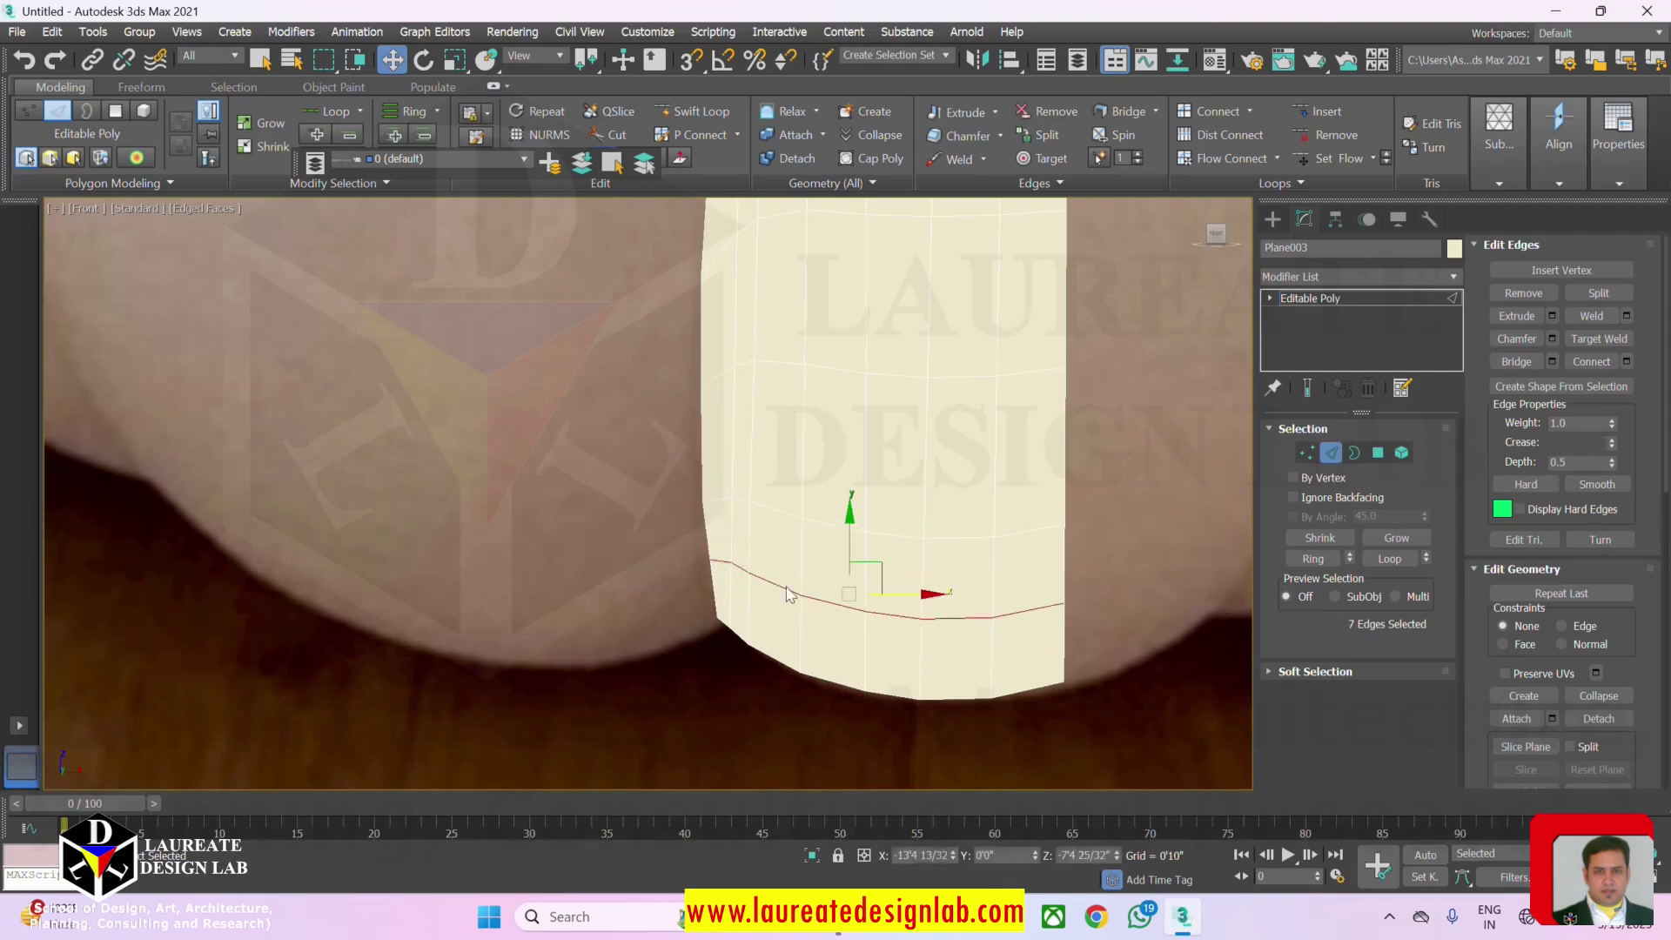
# Move the new loop's outer-edge vertex outward to round the lower seam, and view the strip at an angle.
pyautogui.click(1307, 453)
pyautogui.scroll(4, 707, 571)
pyautogui.click(712, 520)
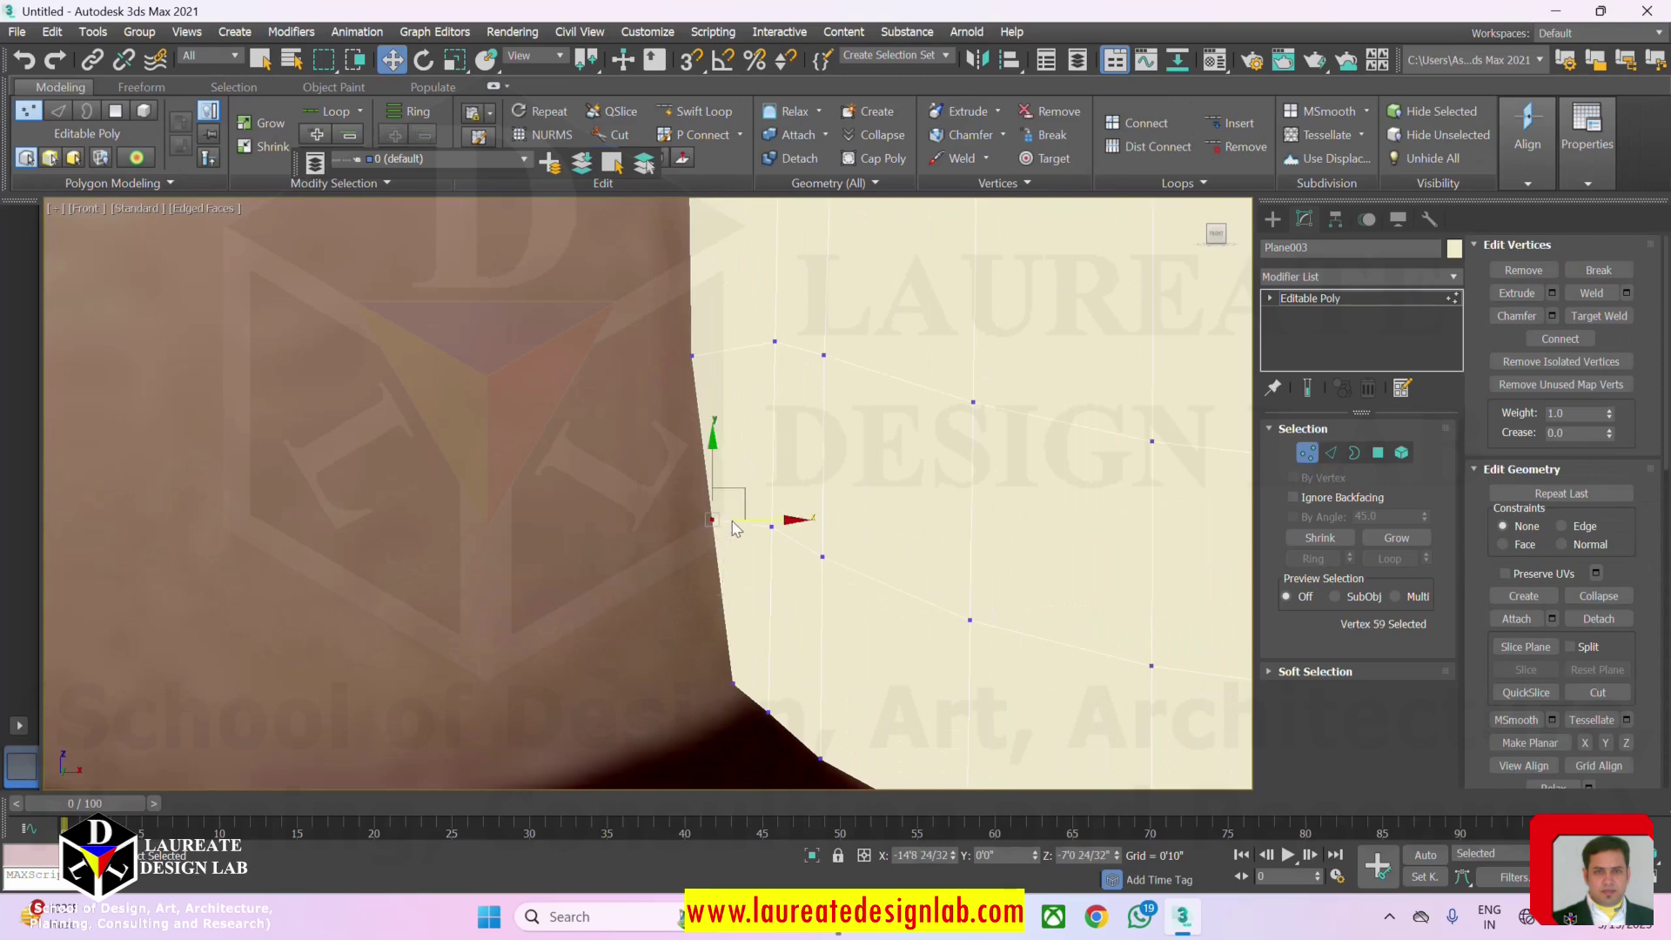
pyautogui.moveTo(747, 506); pyautogui.dragTo(738, 517)
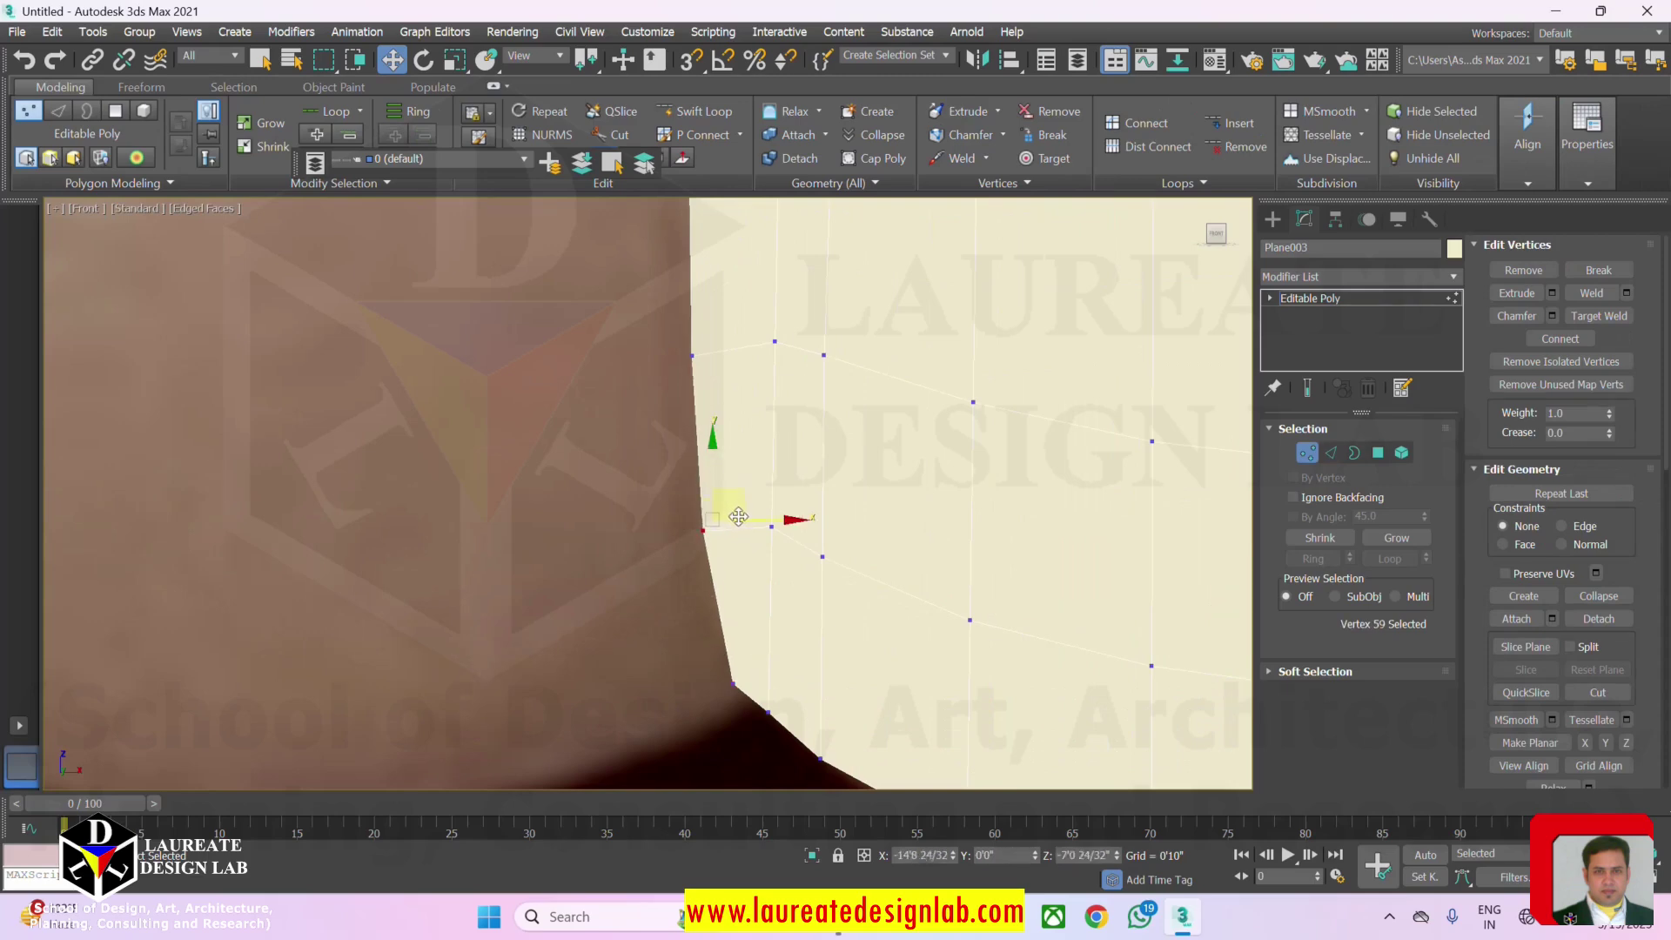
pyautogui.scroll(-8, 739, 517)
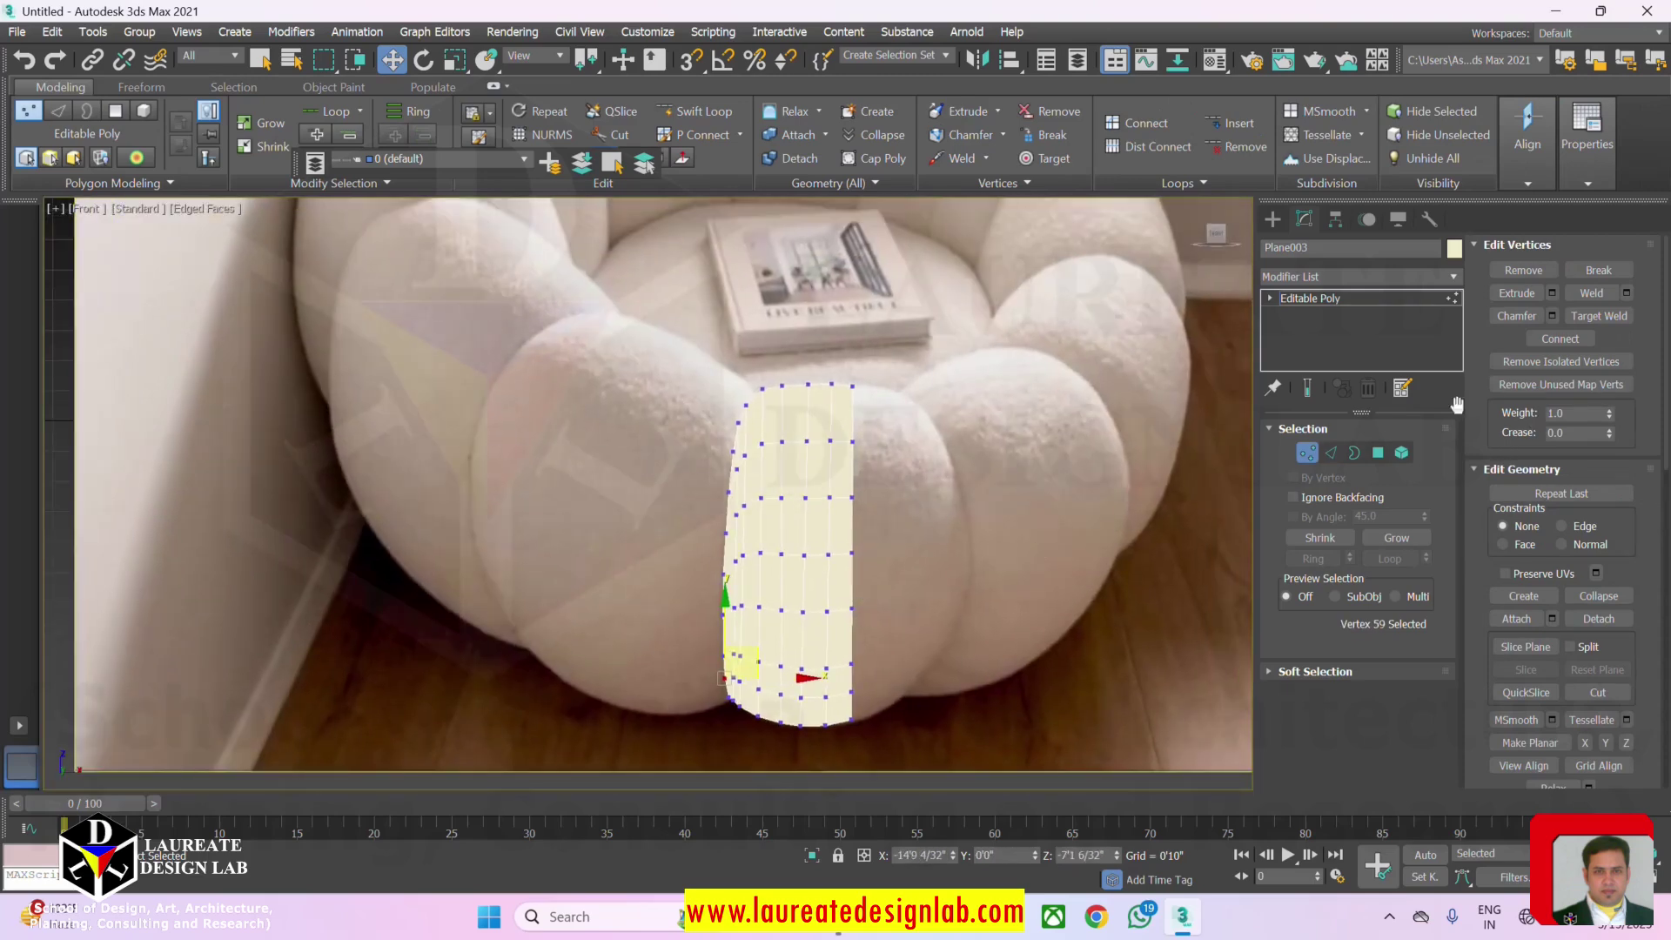
pyautogui.click(1307, 452)
pyautogui.moveTo(769, 543); pyautogui.dragTo(835, 575, button='middle')
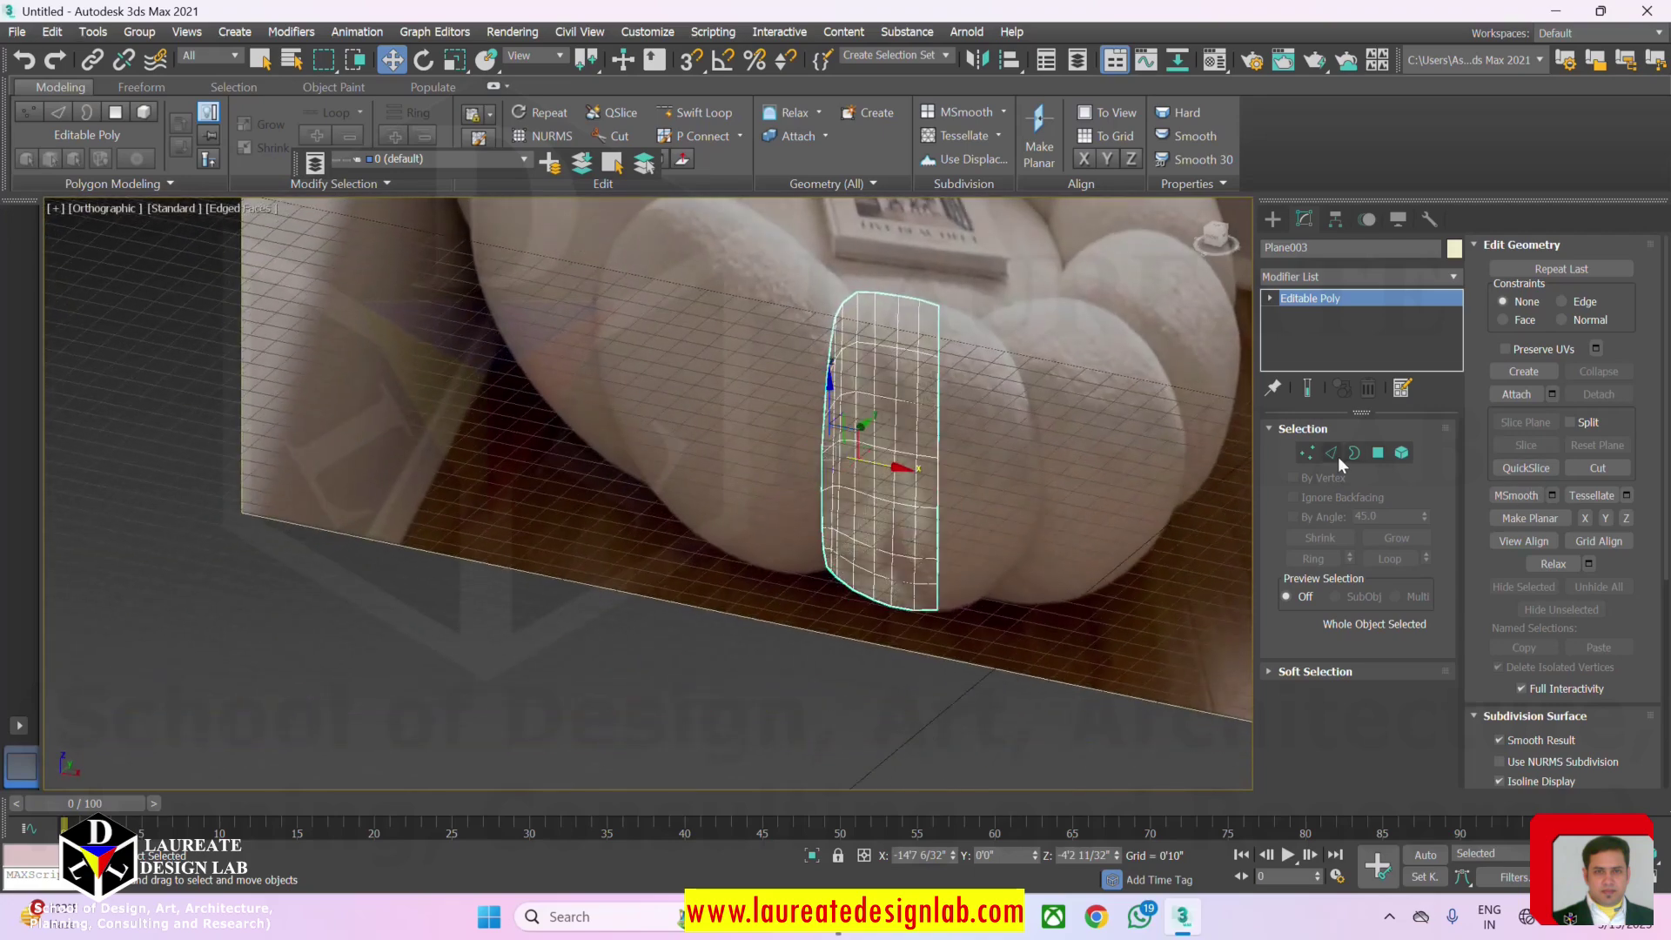
pyautogui.click(1308, 453)
pyautogui.scroll(5, 944, 486)
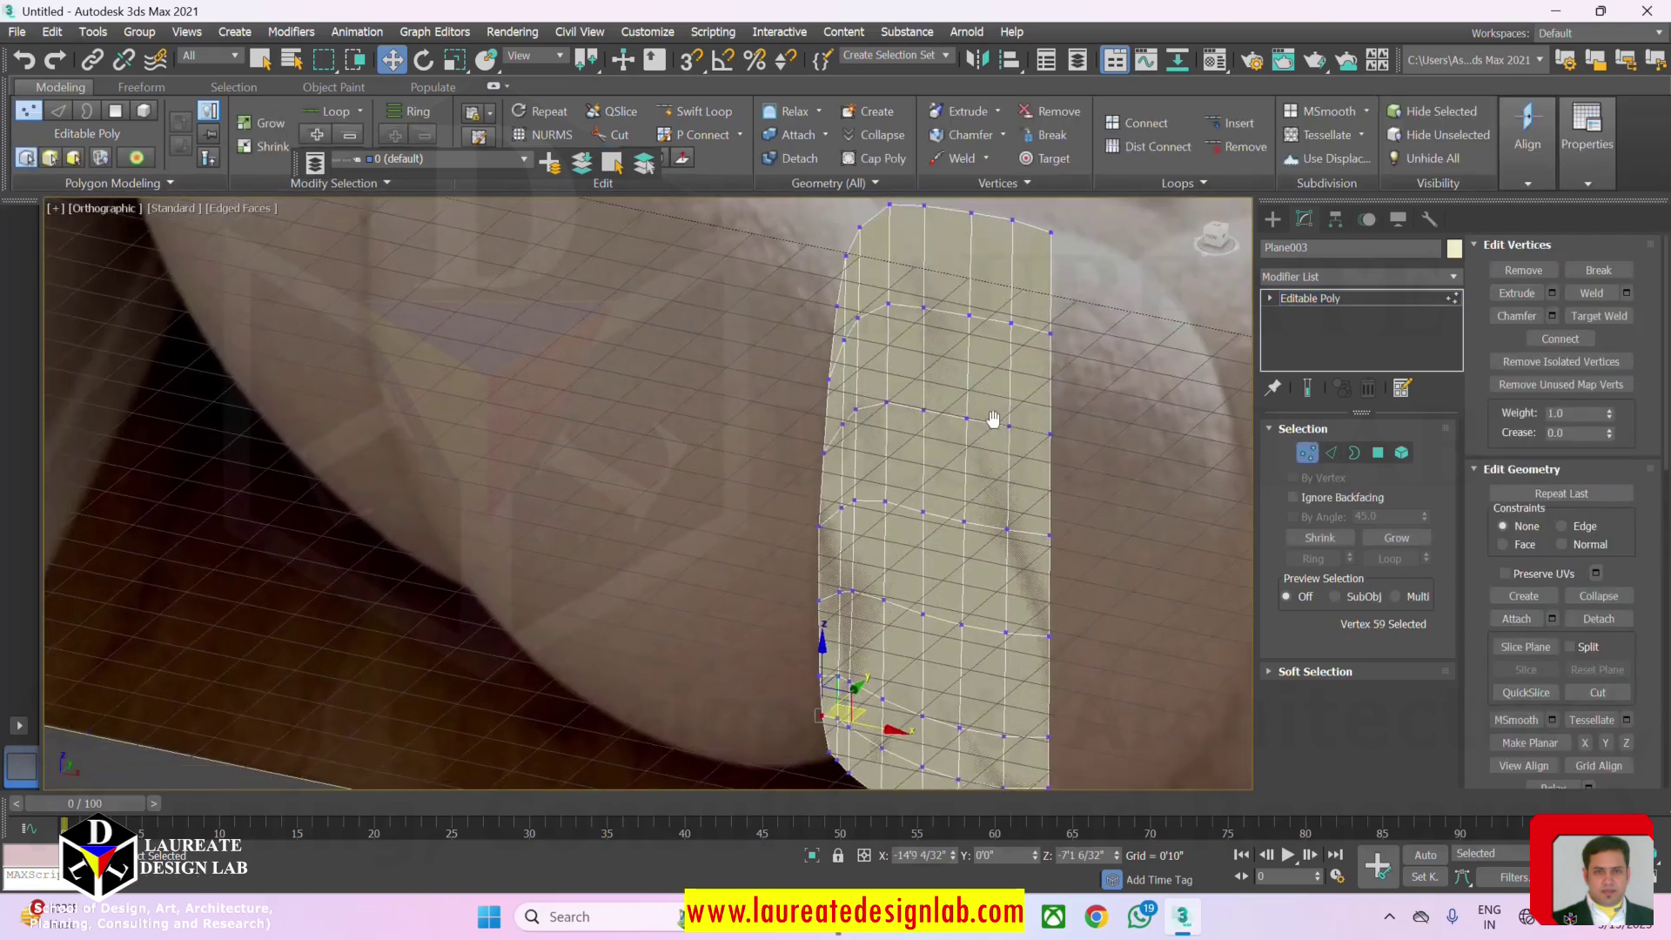
pyautogui.click(921, 407)
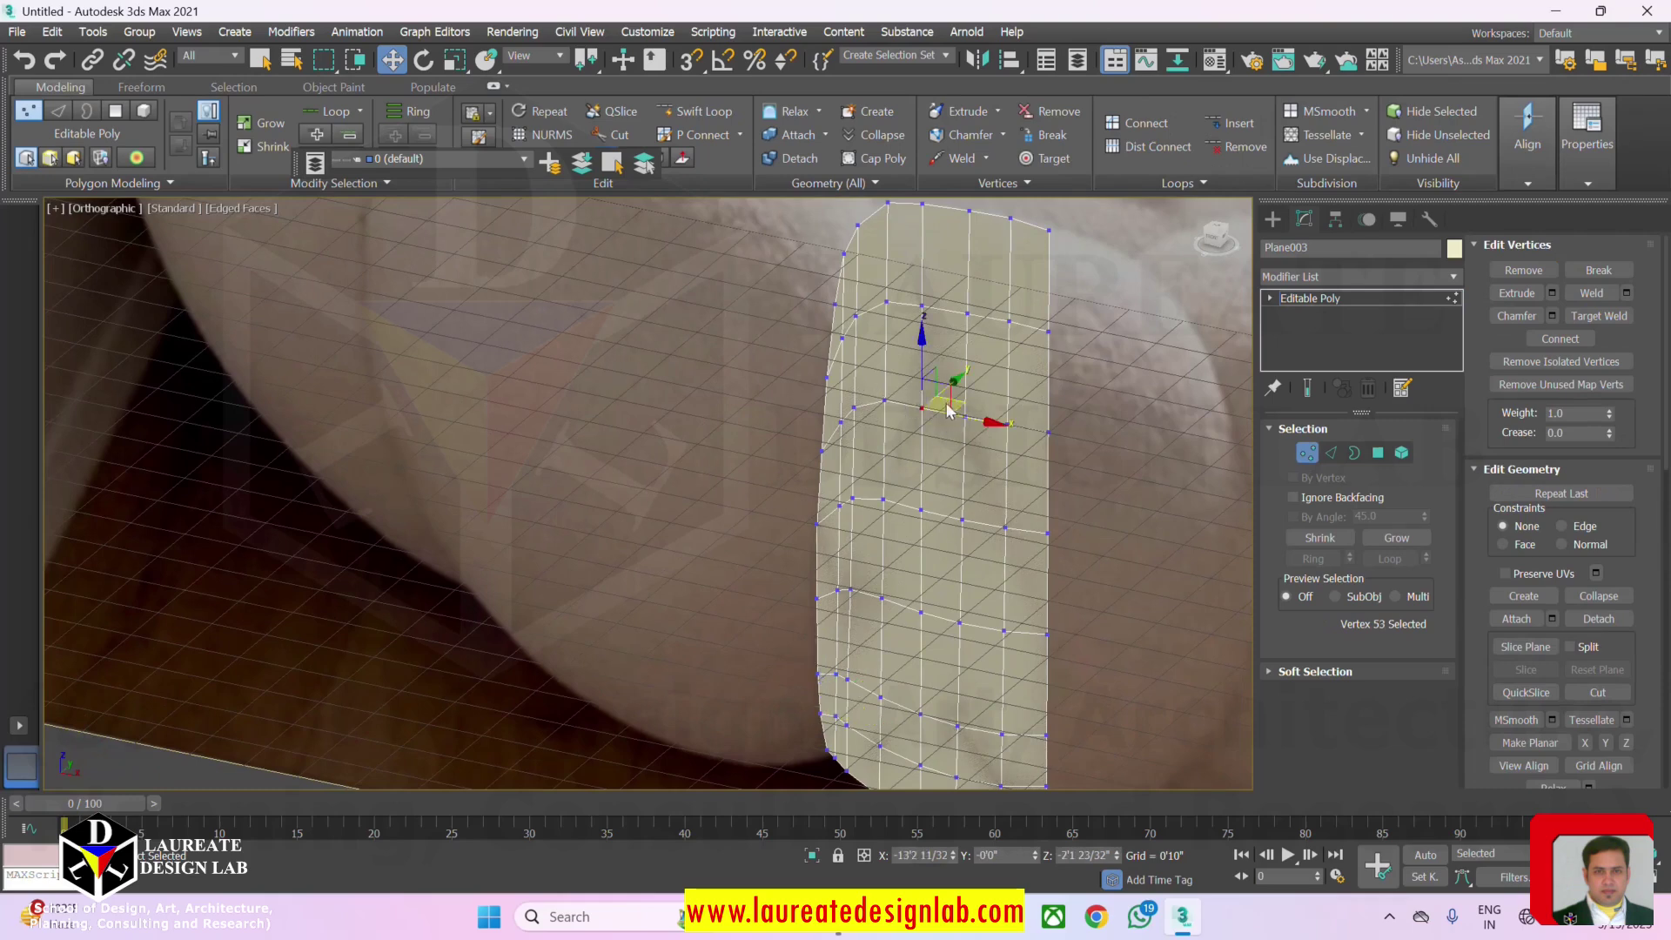
pyautogui.click(922, 205)
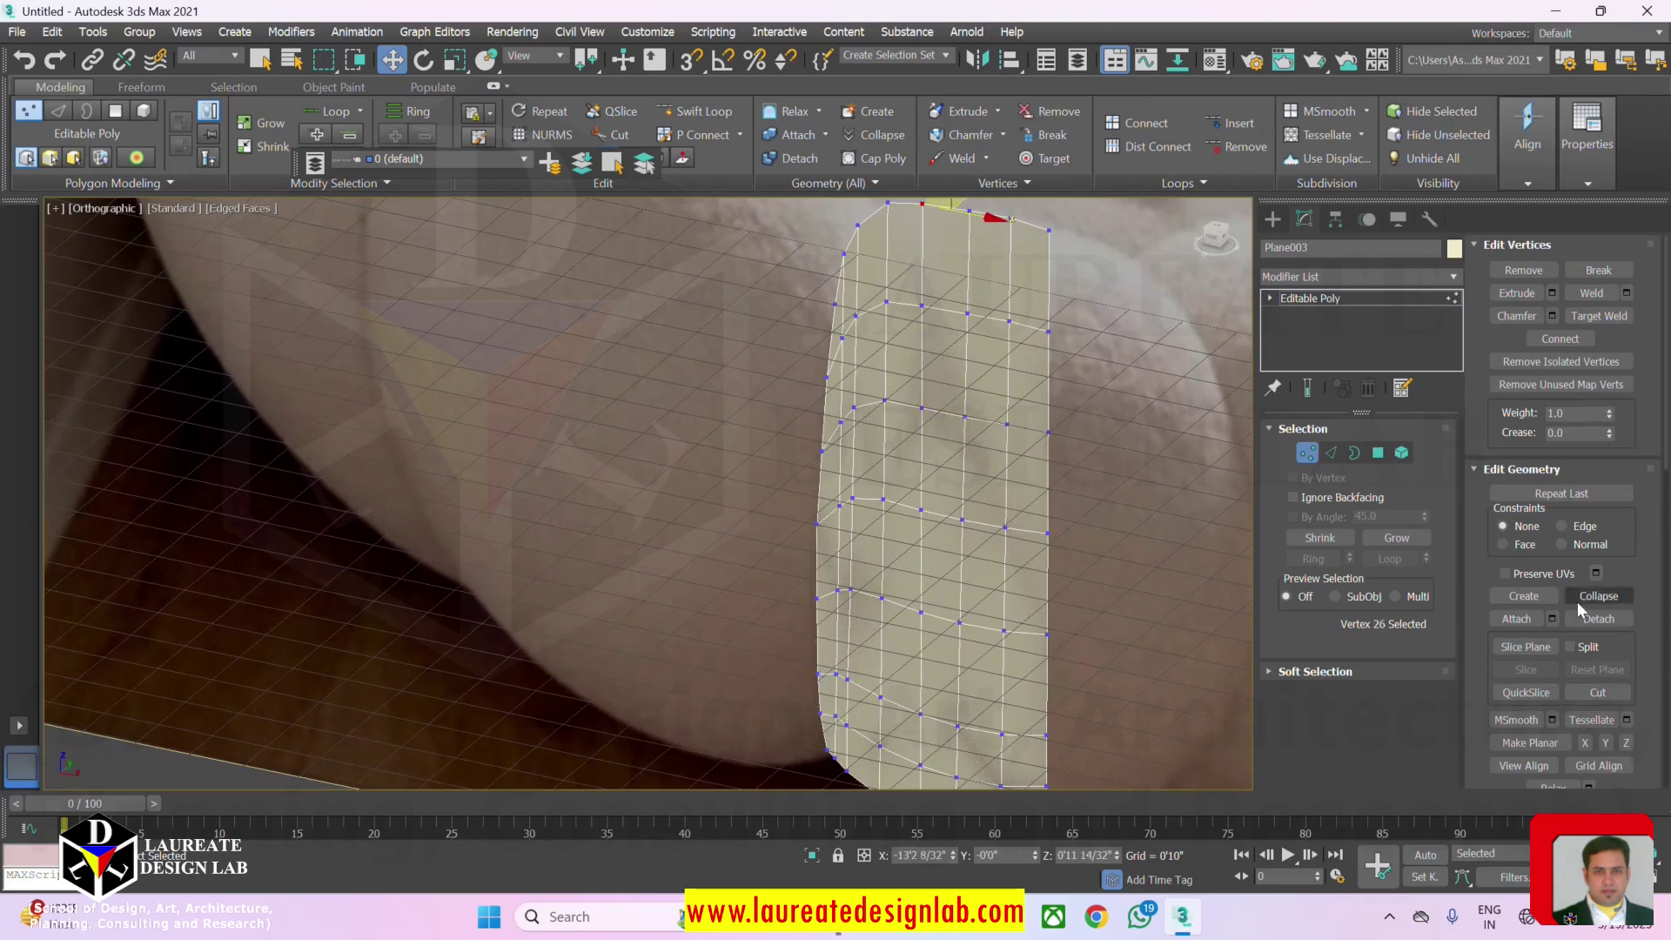
pyautogui.click(1396, 538)
pyautogui.click(1397, 538)
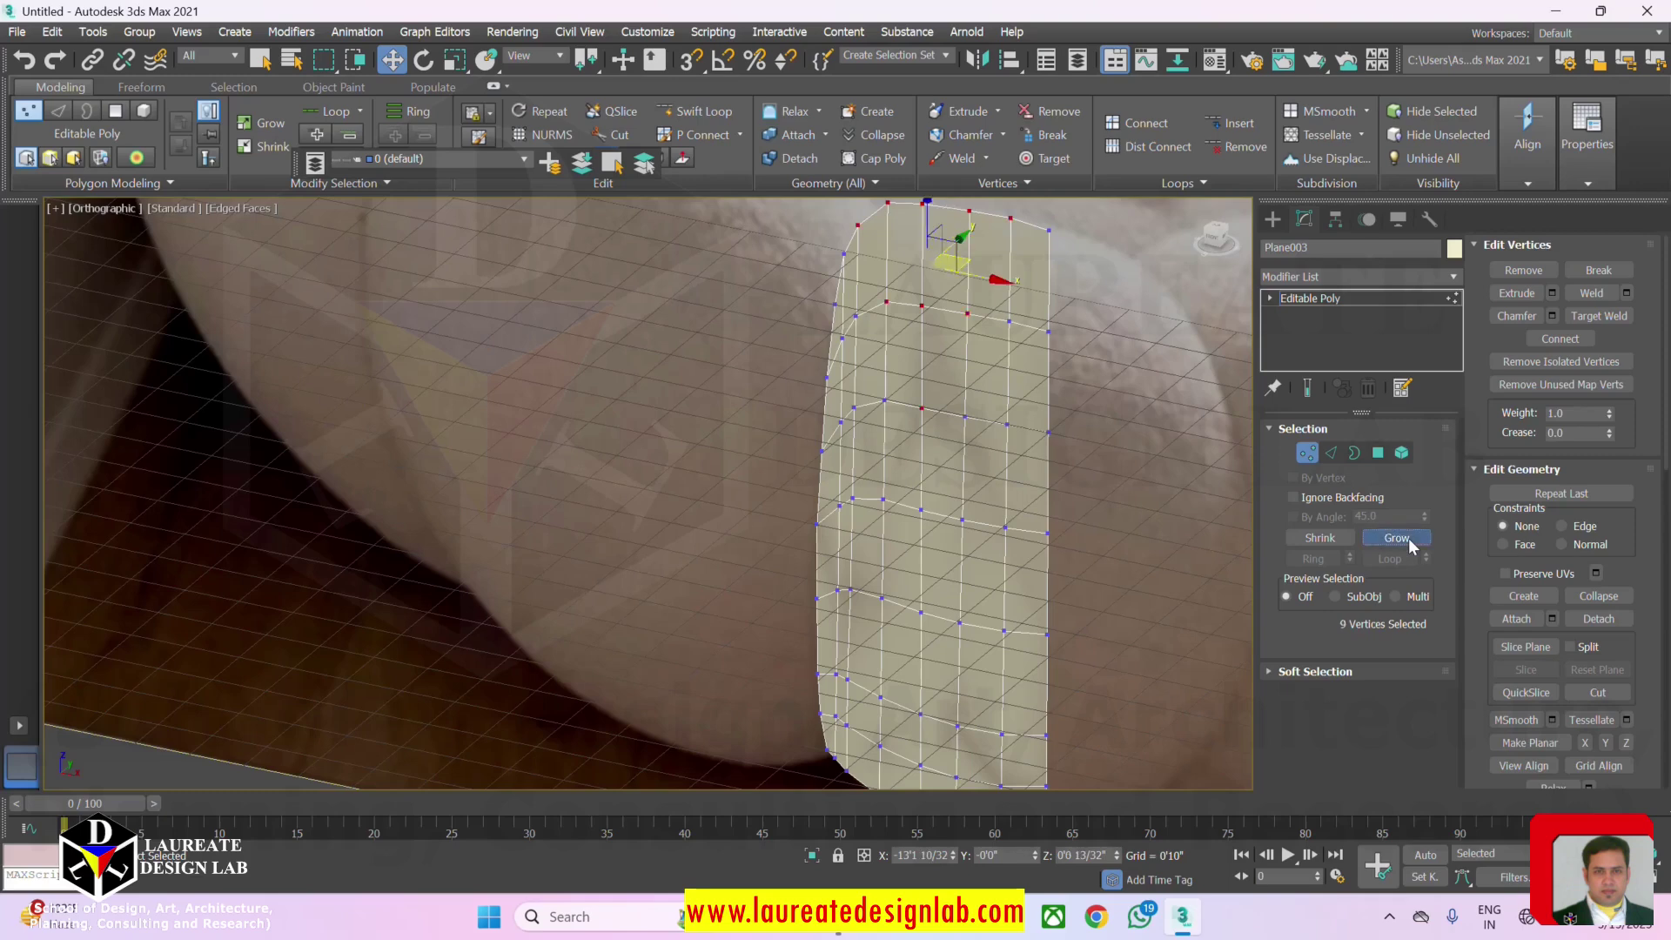
pyautogui.click(1397, 538)
pyautogui.click(1397, 538)
pyautogui.click(1396, 538)
pyautogui.click(1396, 538)
pyautogui.click(1396, 538)
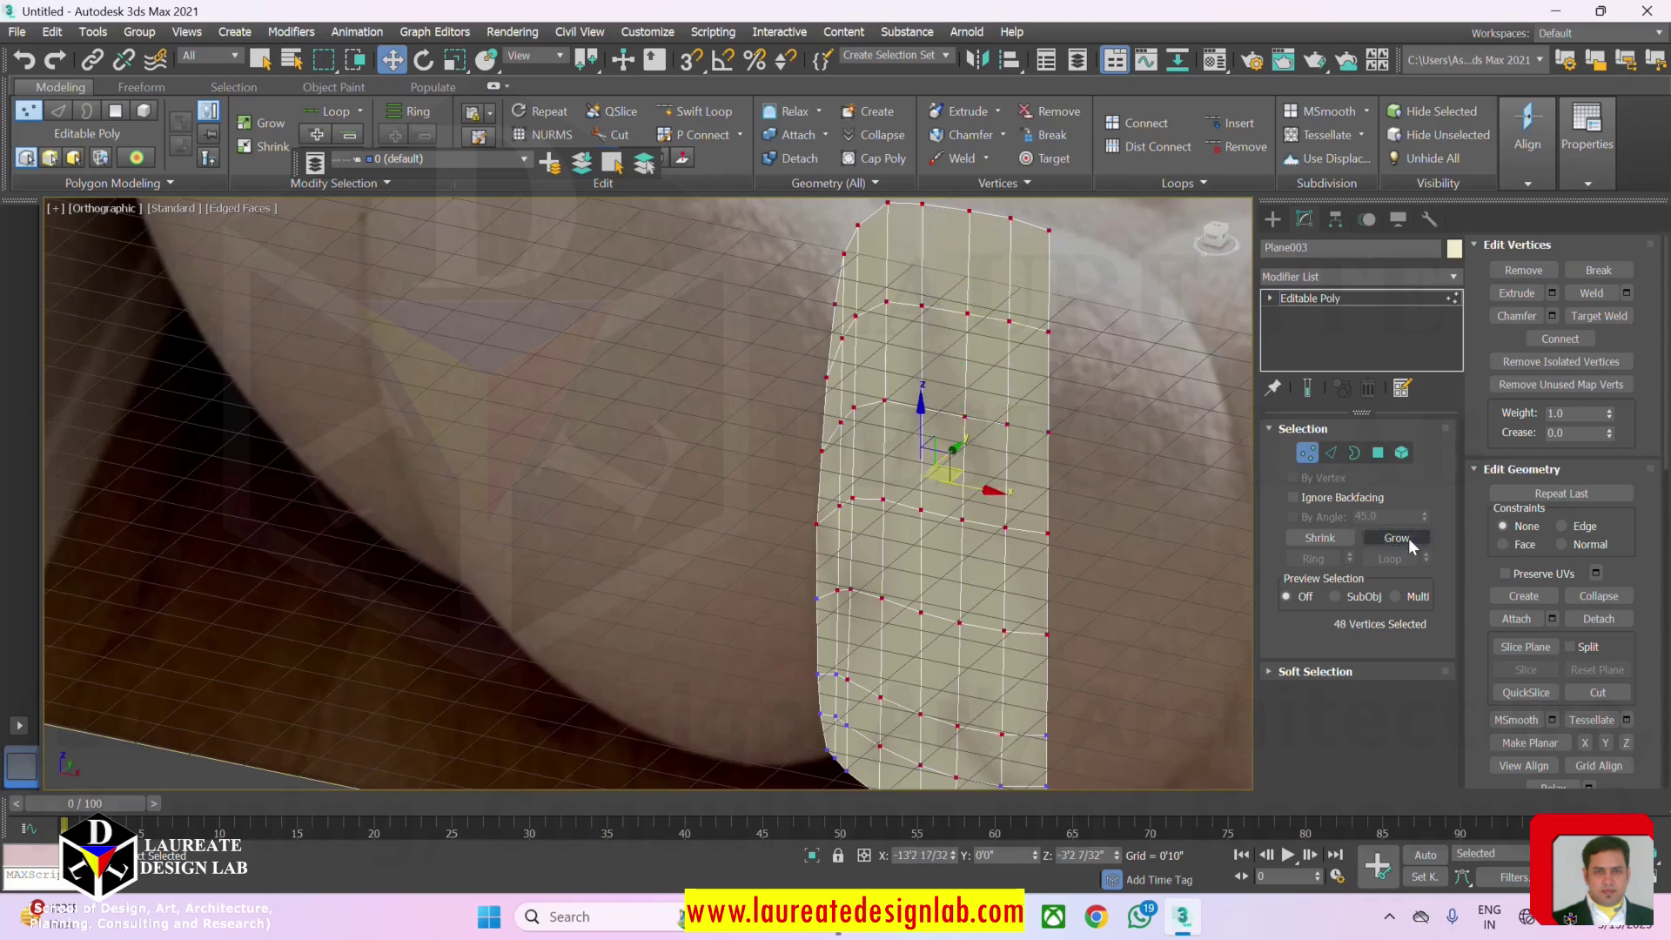
pyautogui.click(1161, 556)
# Select the full vertical edge loop beside the narrow seam strip and pull it forward about 2 inches.
pyautogui.click(1334, 454)
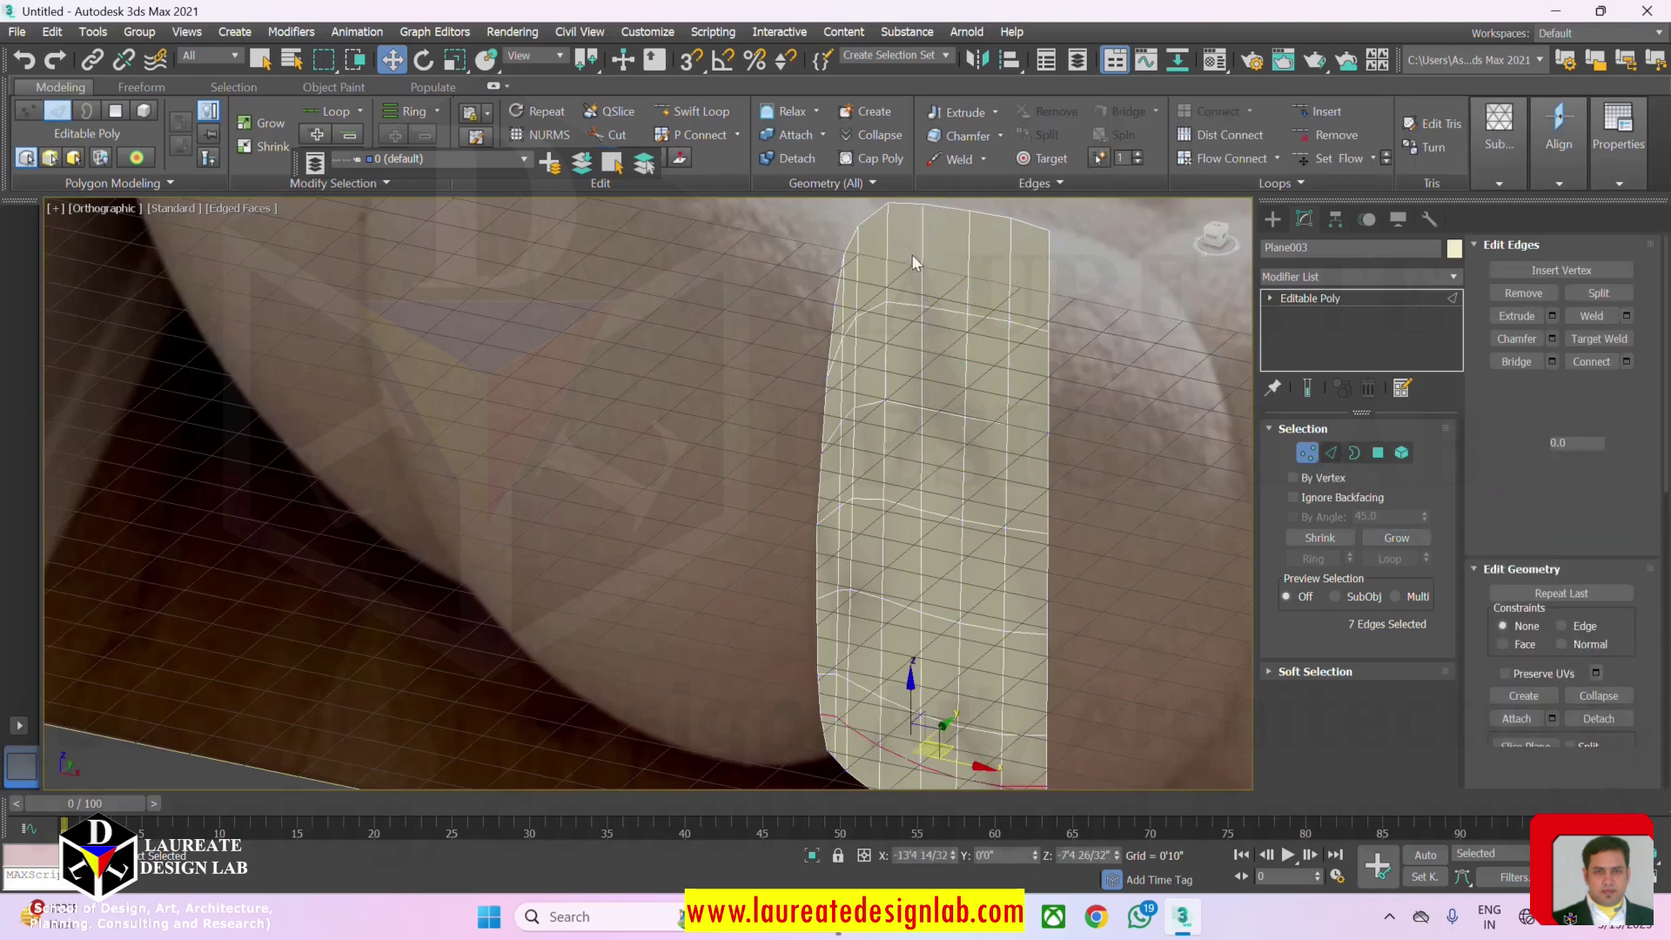
pyautogui.click(888, 242)
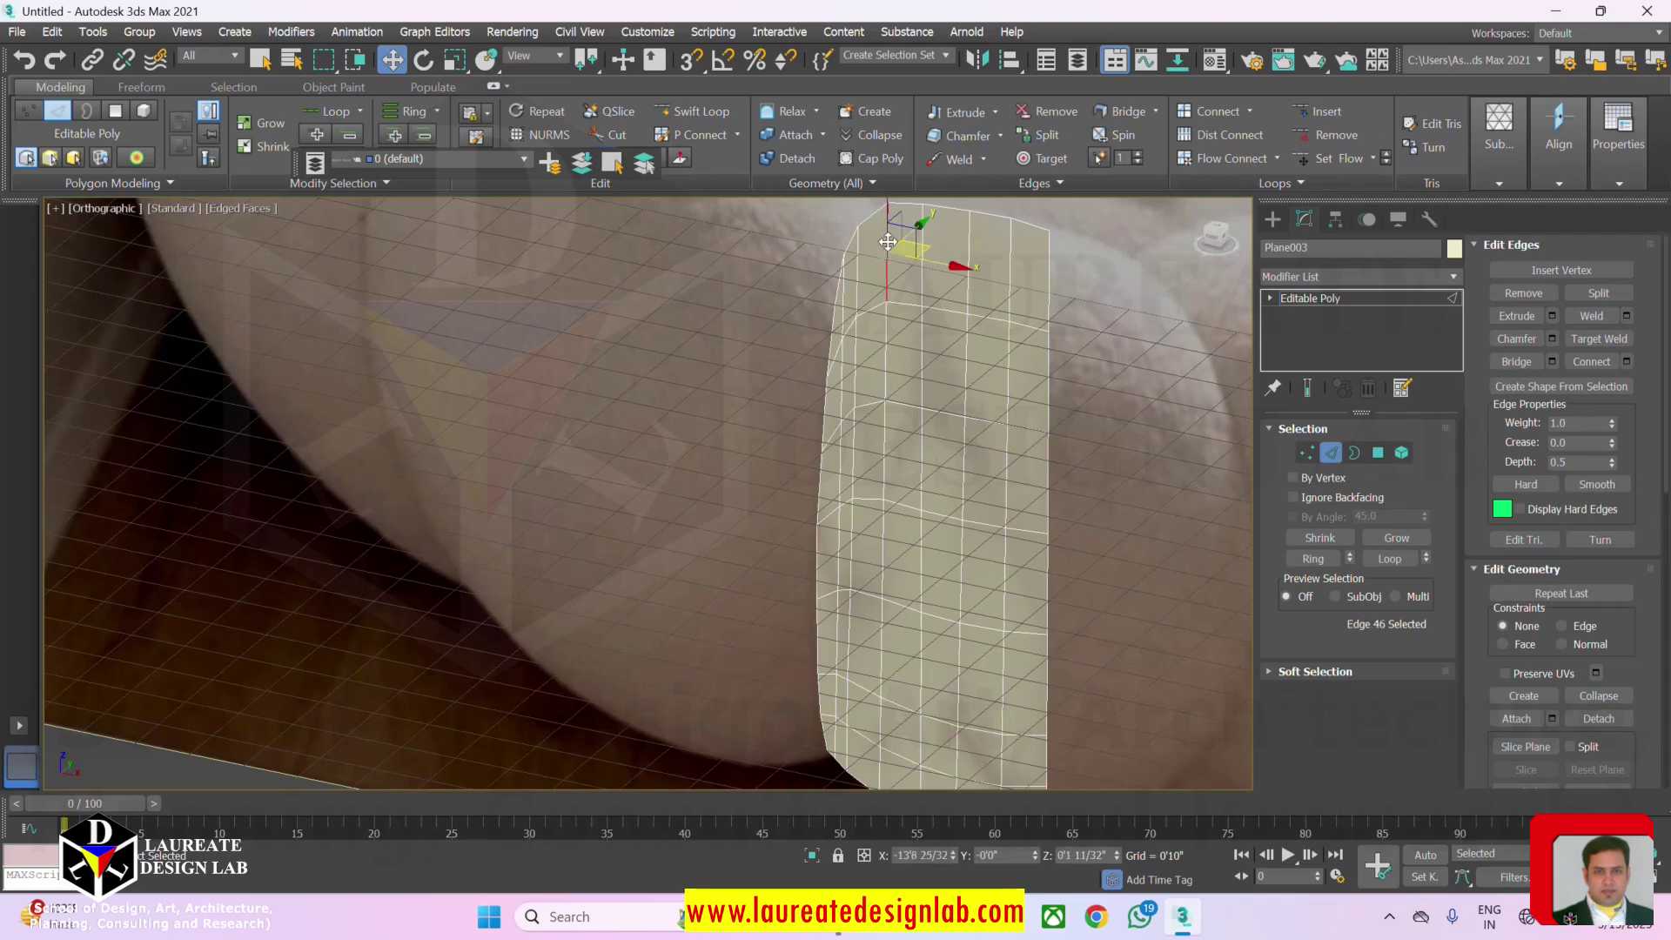
pyautogui.click(1388, 559)
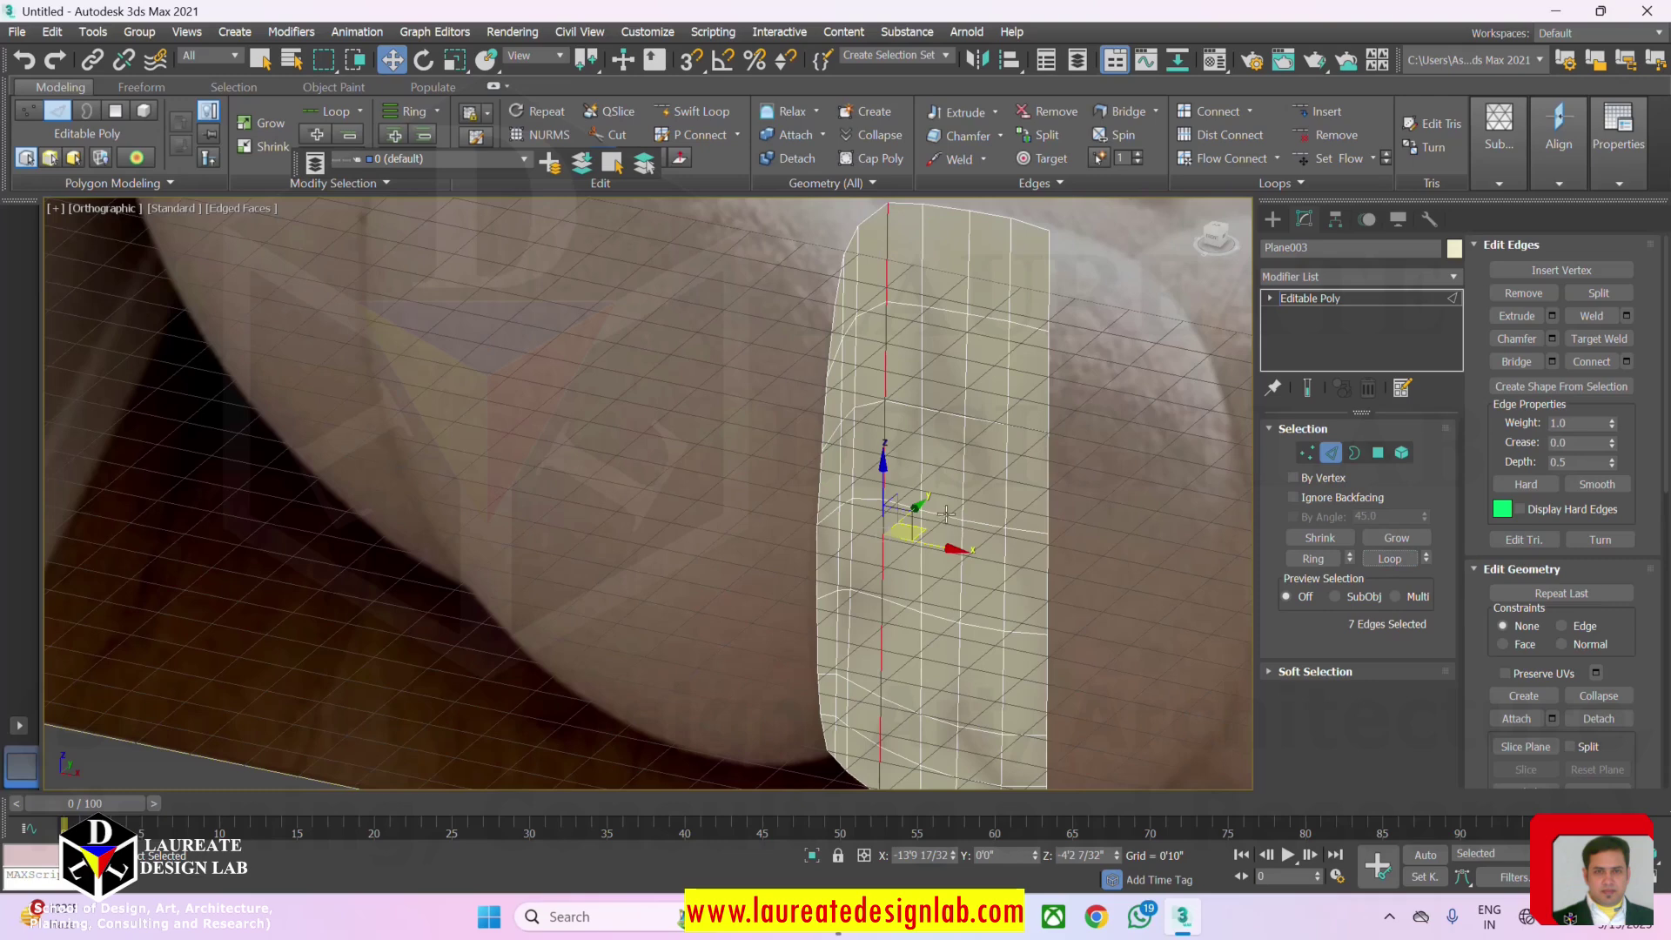
pyautogui.moveTo(919, 505); pyautogui.dragTo(912, 511)
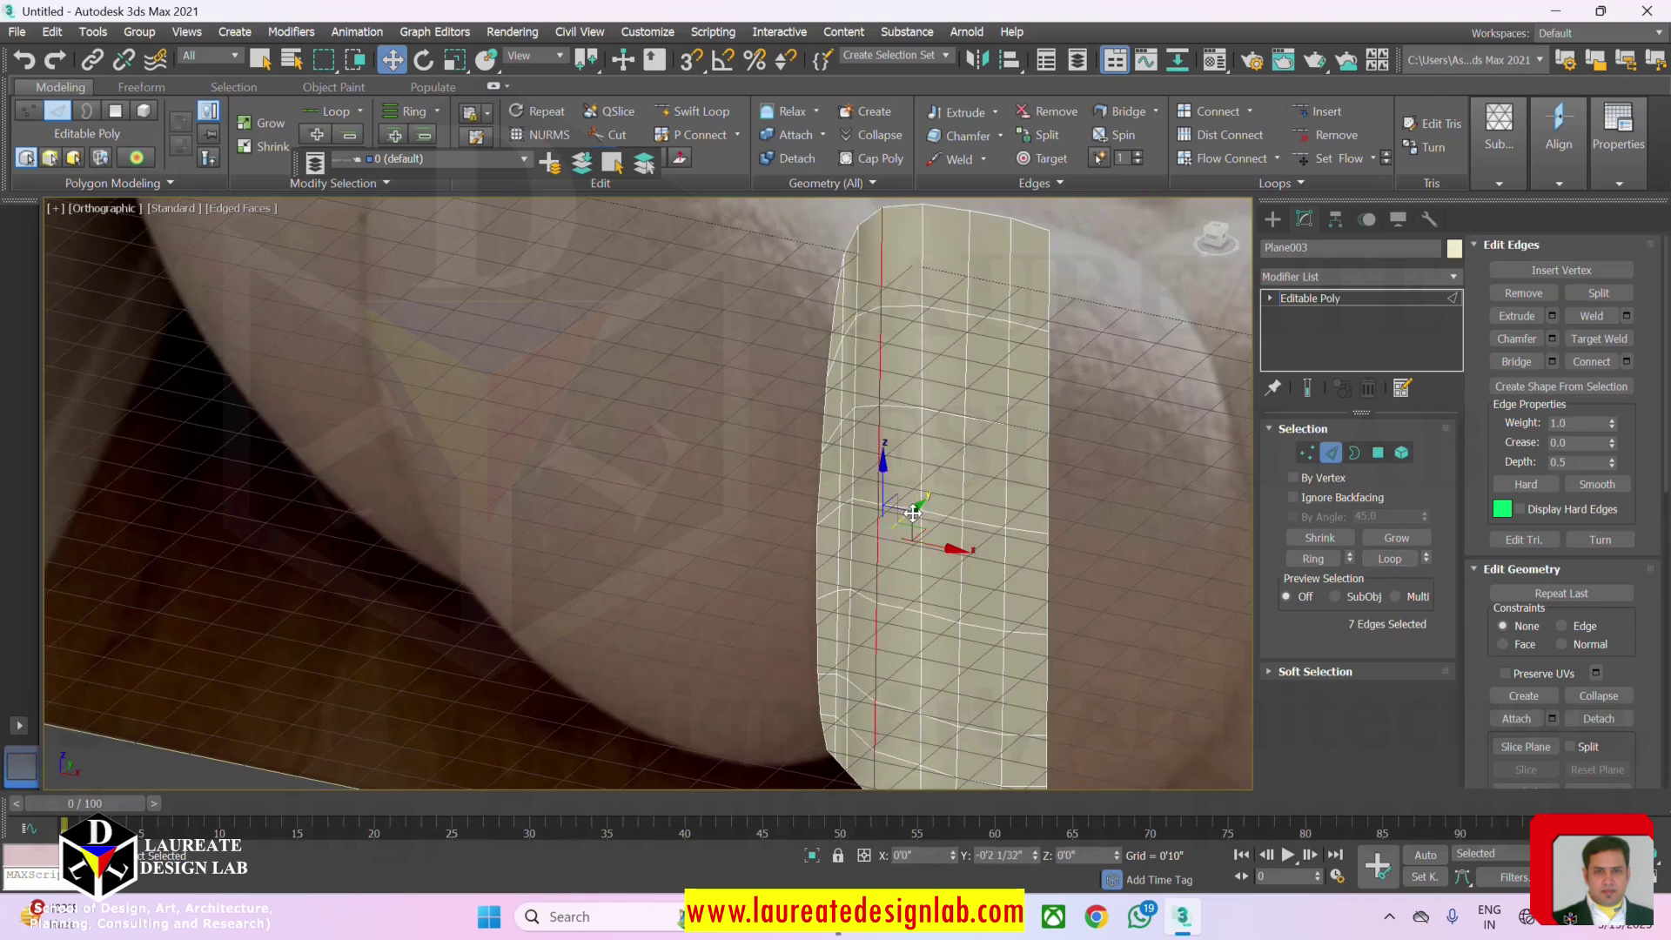
# Pull the next vertical edge loop forward about 2 inches, fine-tuning its depth against the first loop in the top view.
pyautogui.click(923, 248)
pyautogui.click(1404, 560)
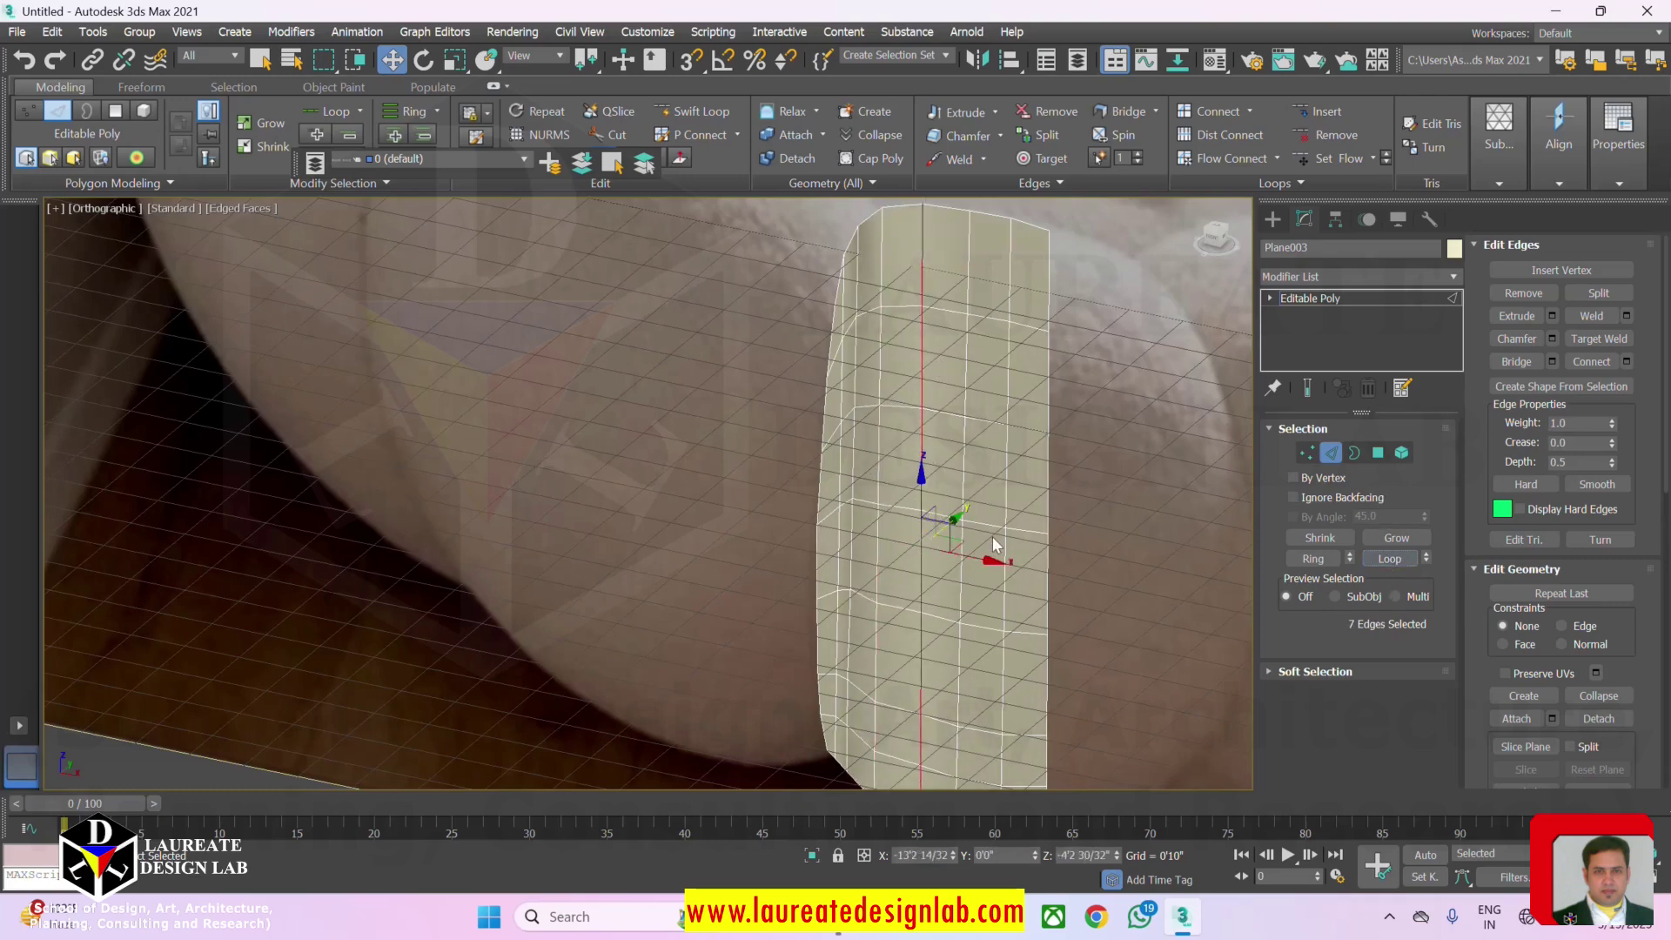
pyautogui.moveTo(955, 516); pyautogui.dragTo(952, 516)
pyautogui.press('t')
pyautogui.scroll(-5, 958, 512)
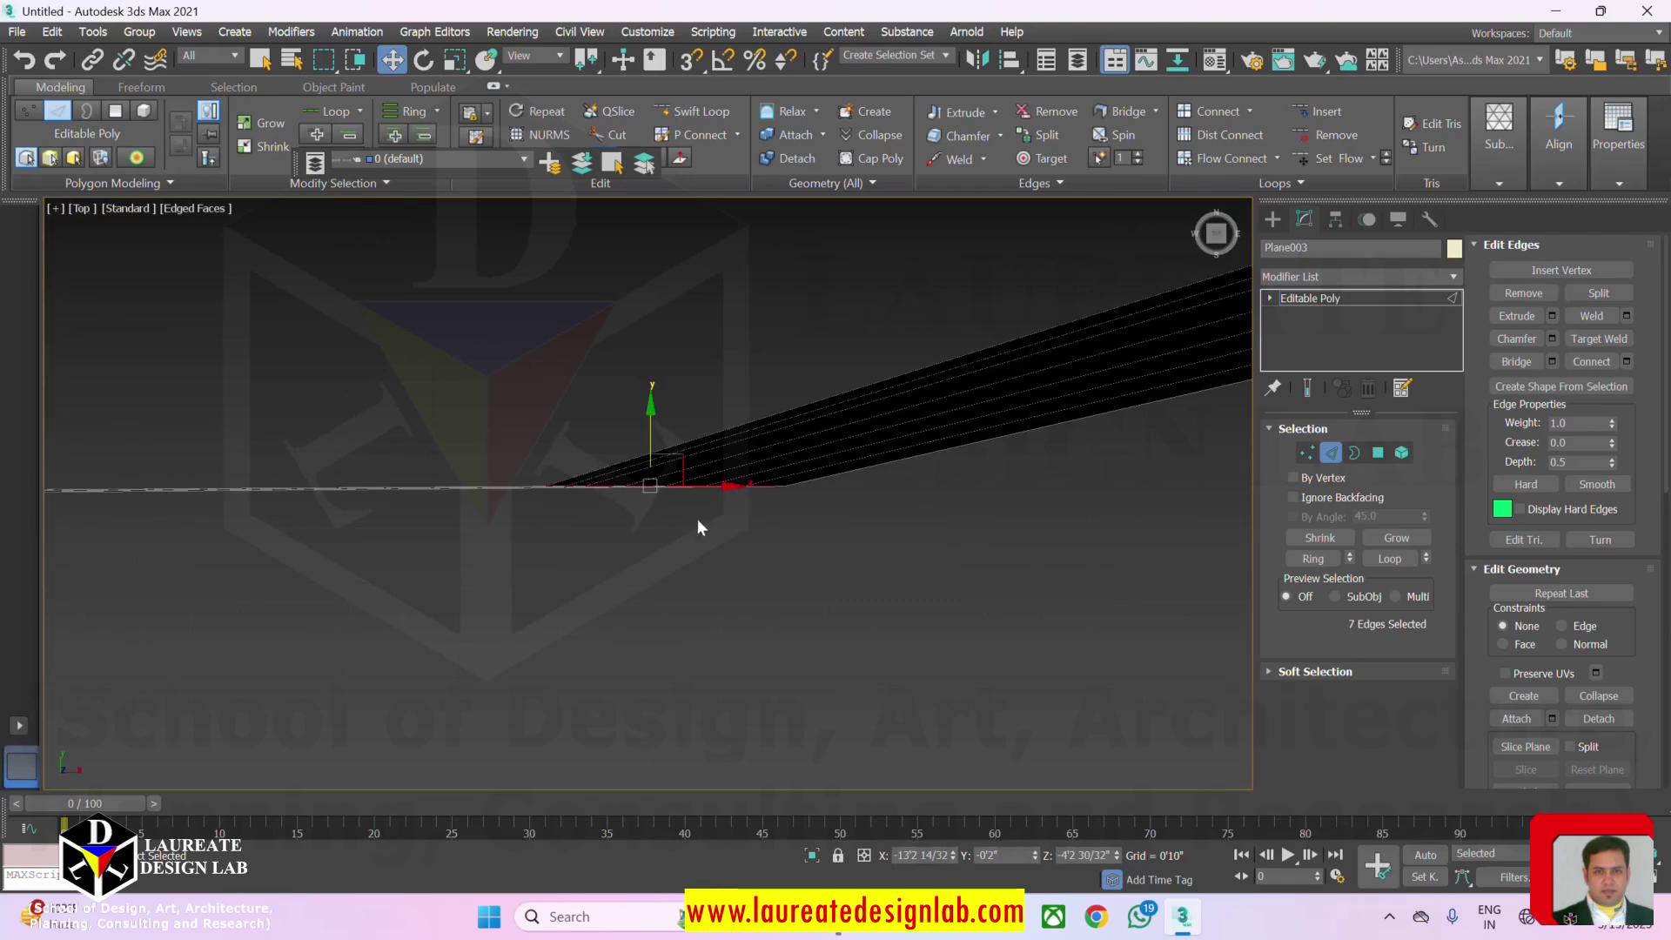
pyautogui.moveTo(653, 487); pyautogui.dragTo(746, 477, button='middle')
pyautogui.scroll(-4, 762, 478)
pyautogui.scroll(-4, 777, 493)
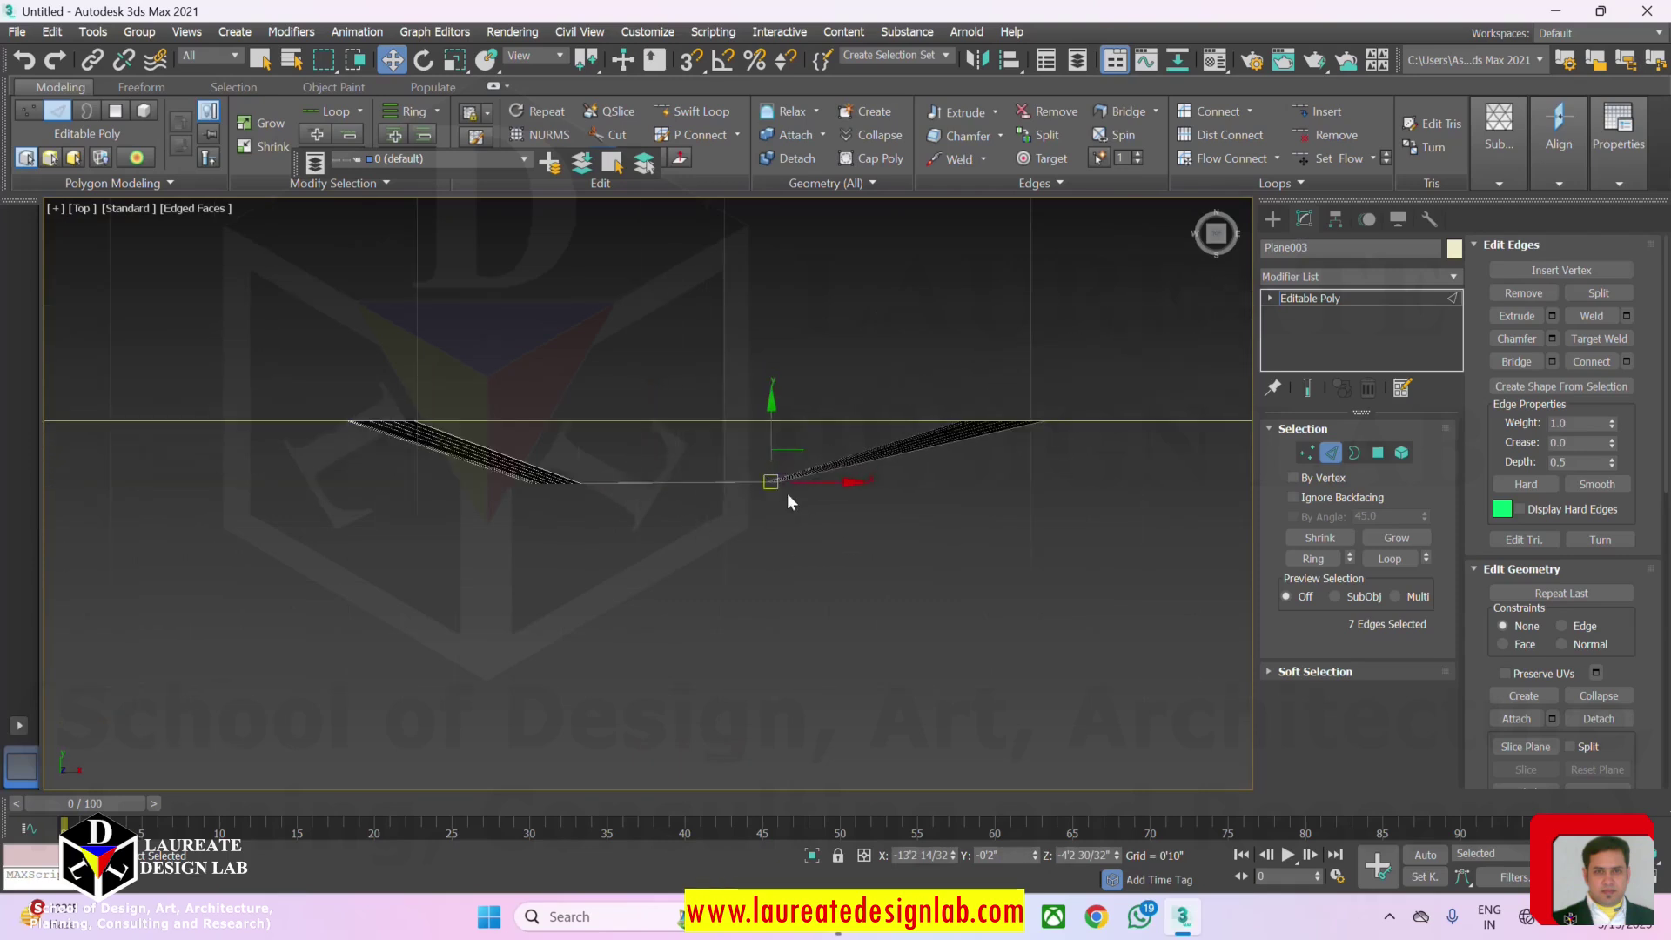
pyautogui.moveTo(773, 424); pyautogui.dragTo(772, 429)
# Pull the two vertical edge loops nearest the strip's open edge forward about 1 inch each, selecting each full loop.
pyautogui.keyDown('alt'); pyautogui.moveTo(792, 504); pyautogui.dragTo(804, 389, button='middle'); pyautogui.keyUp('alt')
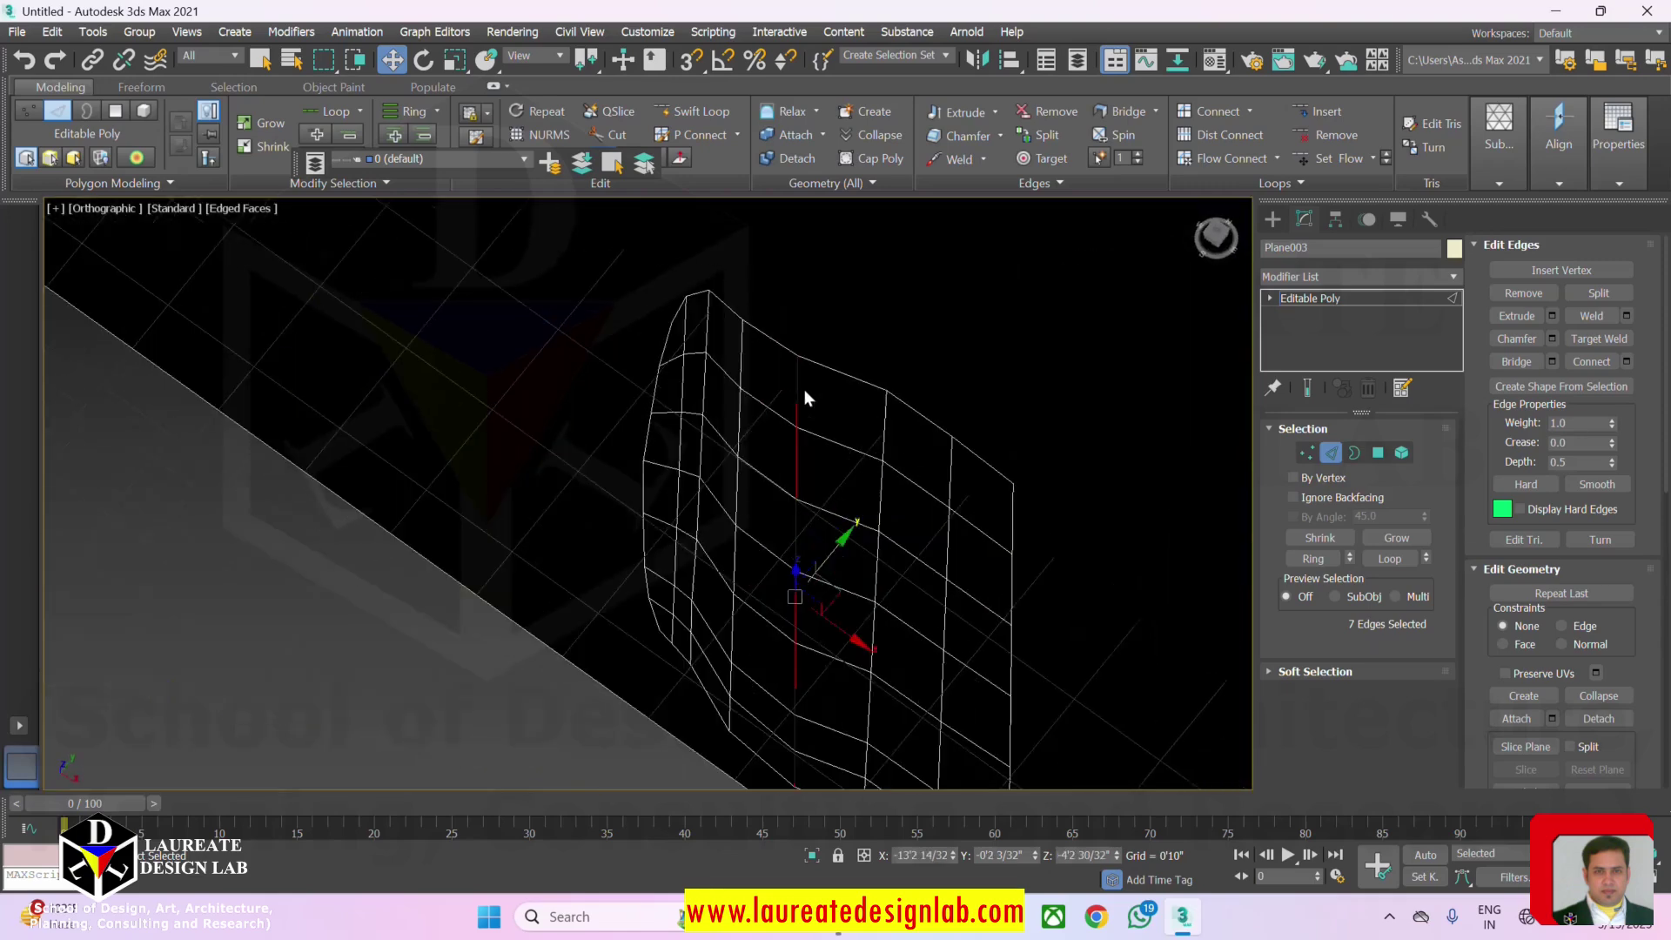
pyautogui.click(888, 422)
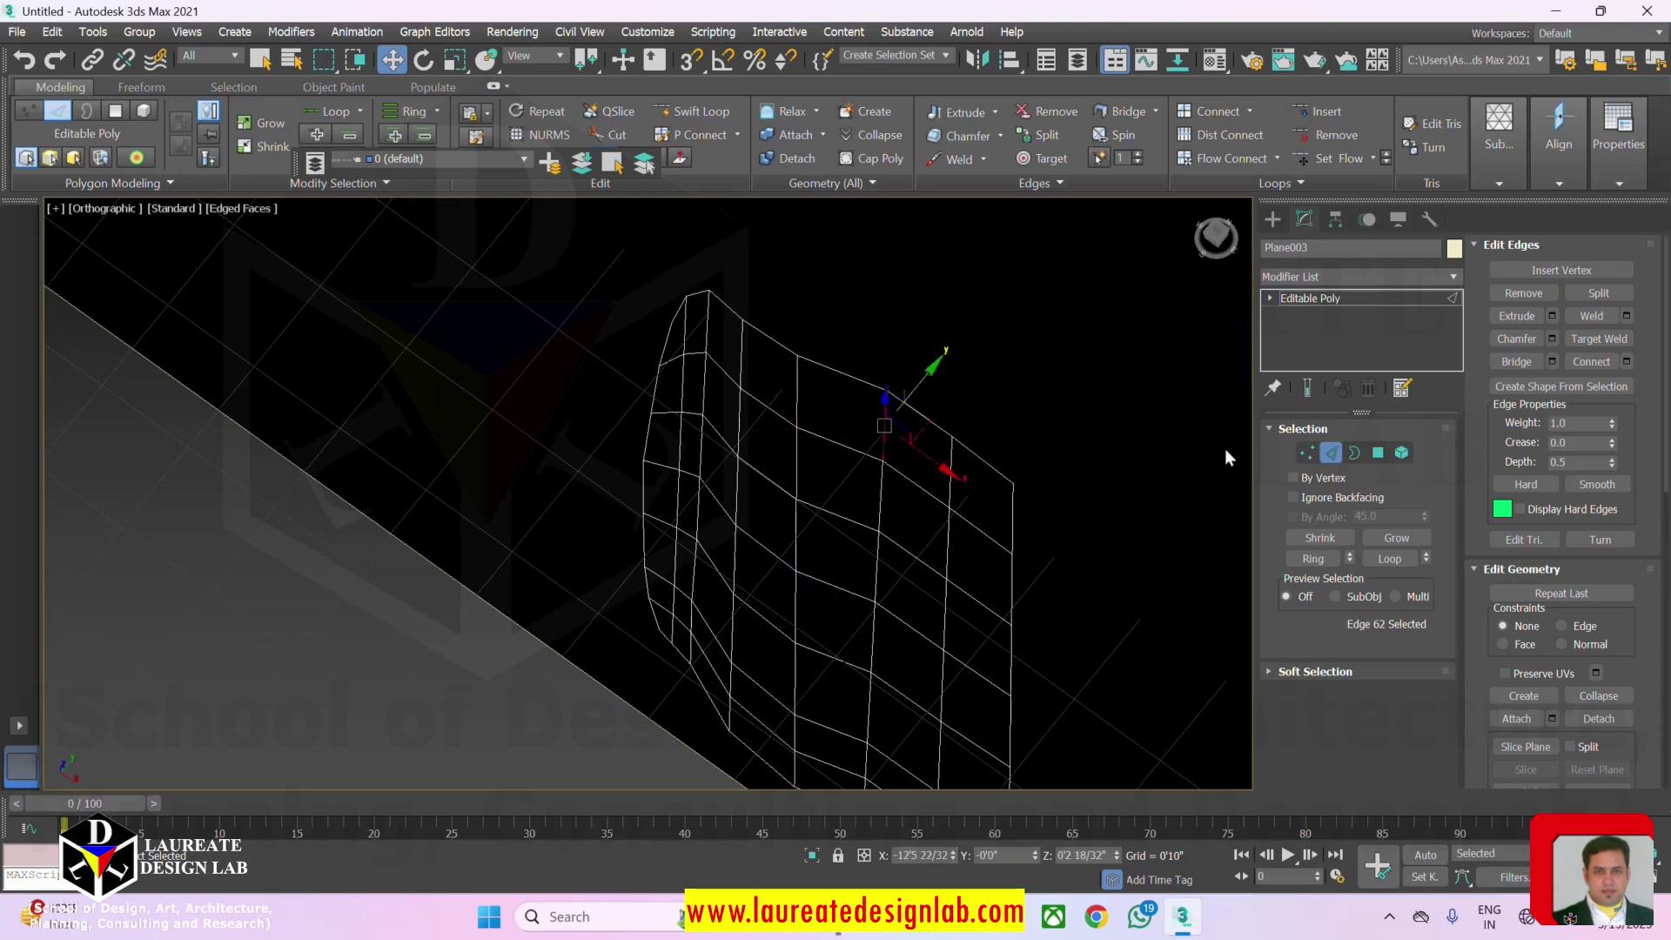
pyautogui.click(1389, 560)
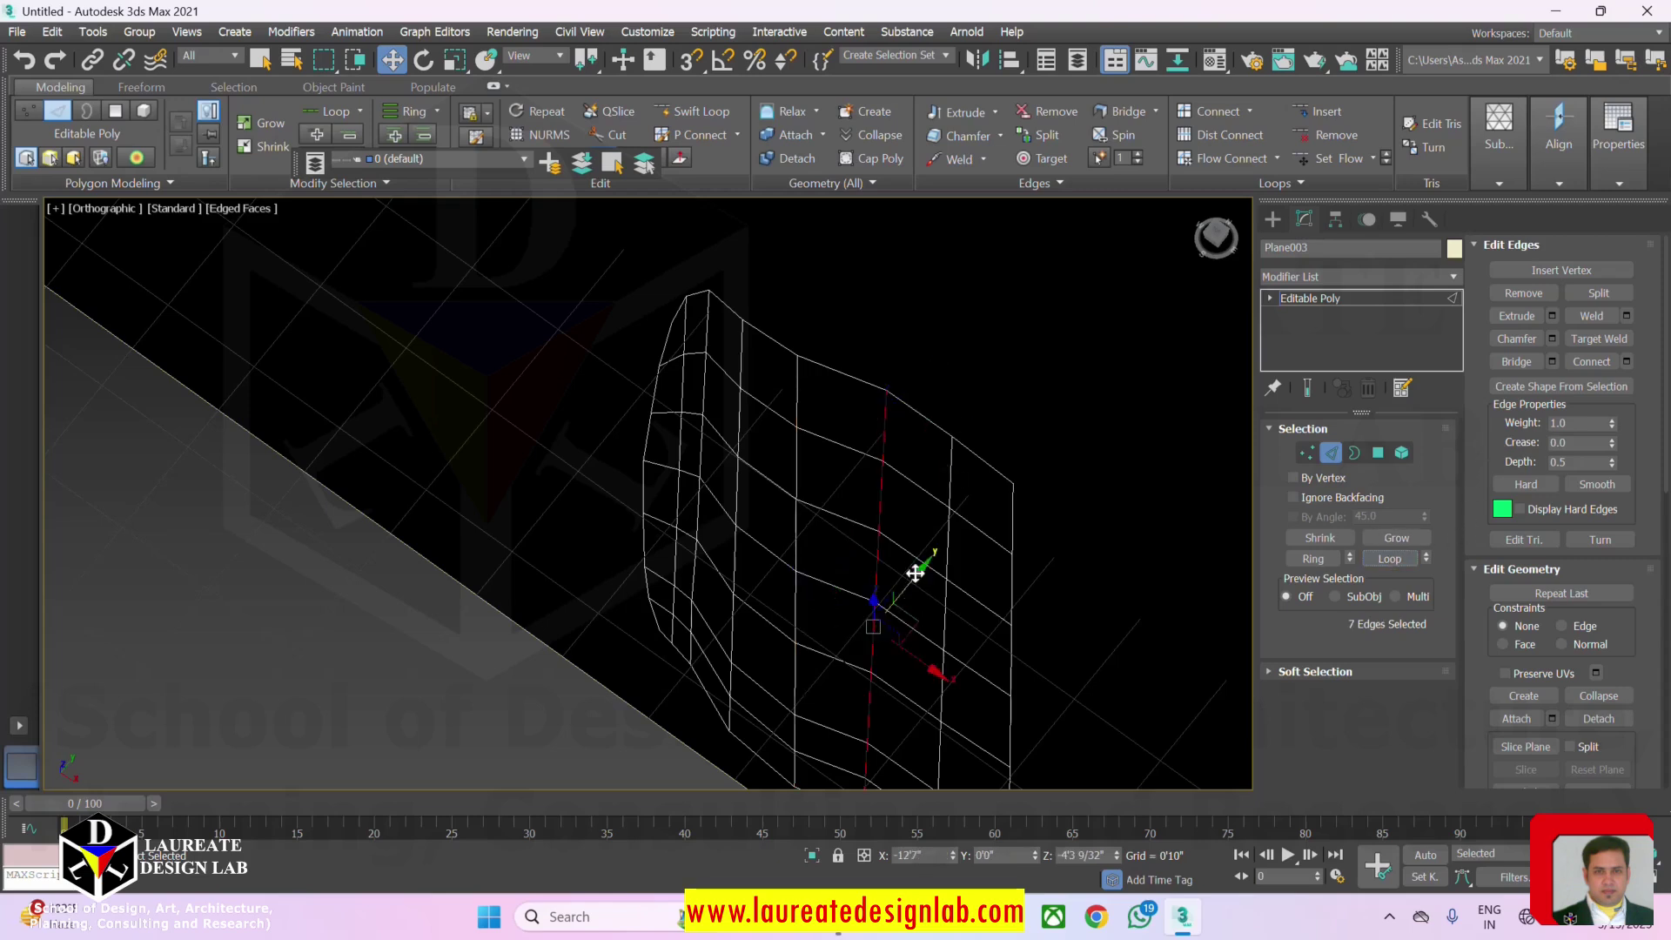
pyautogui.click(951, 470)
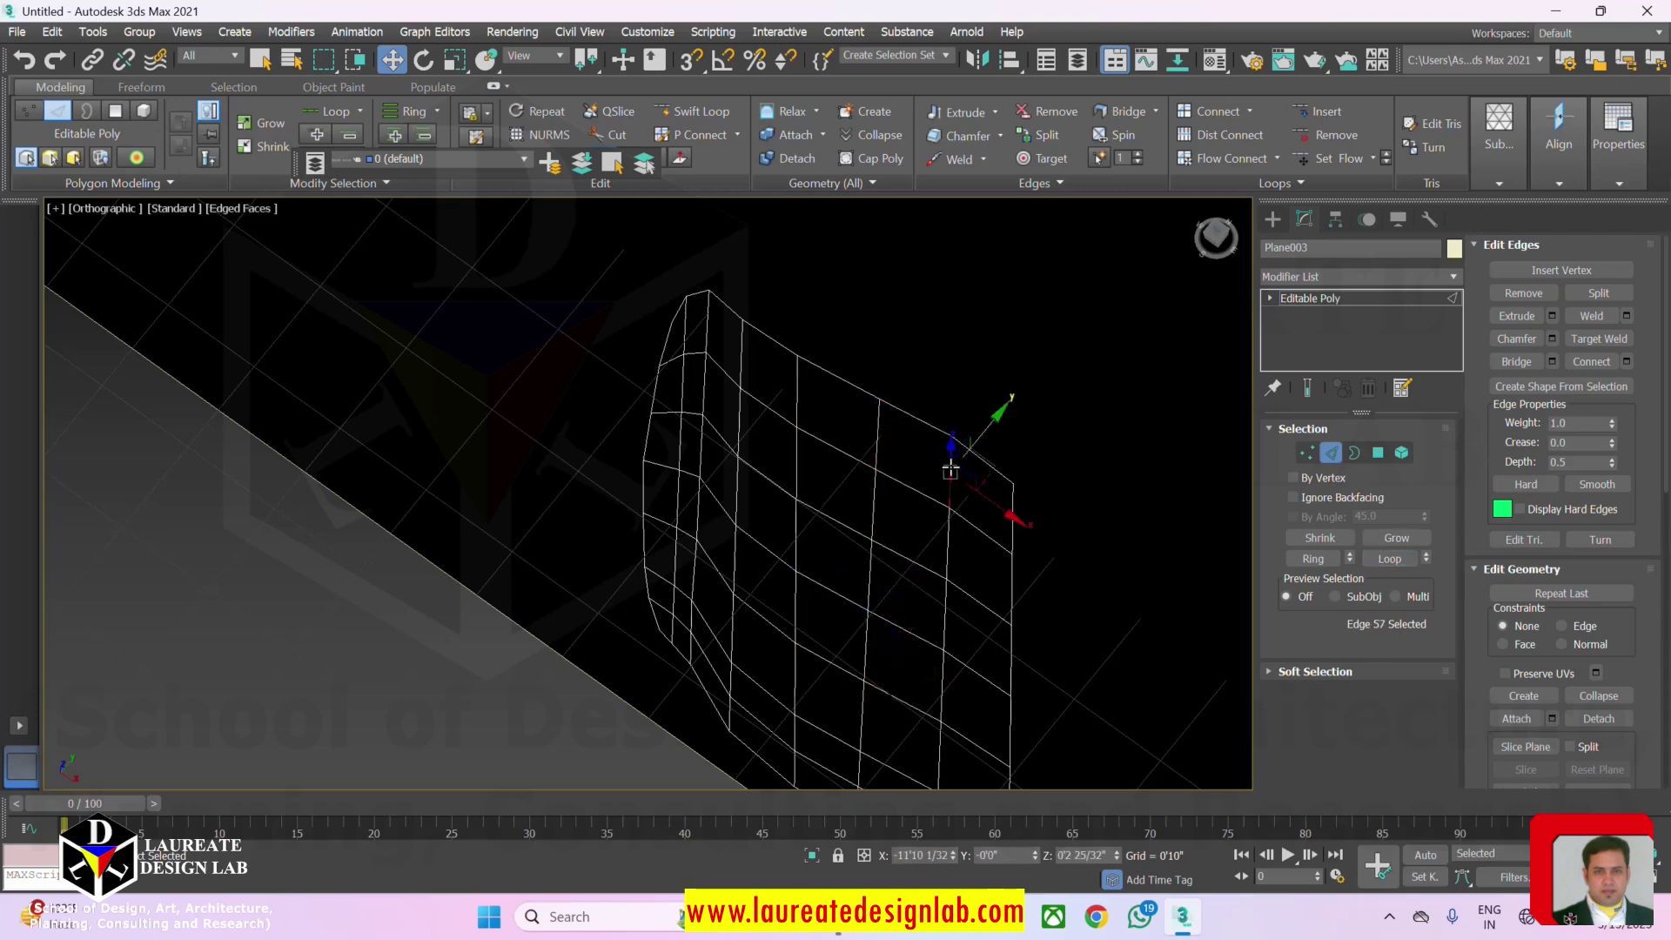
pyautogui.click(1384, 560)
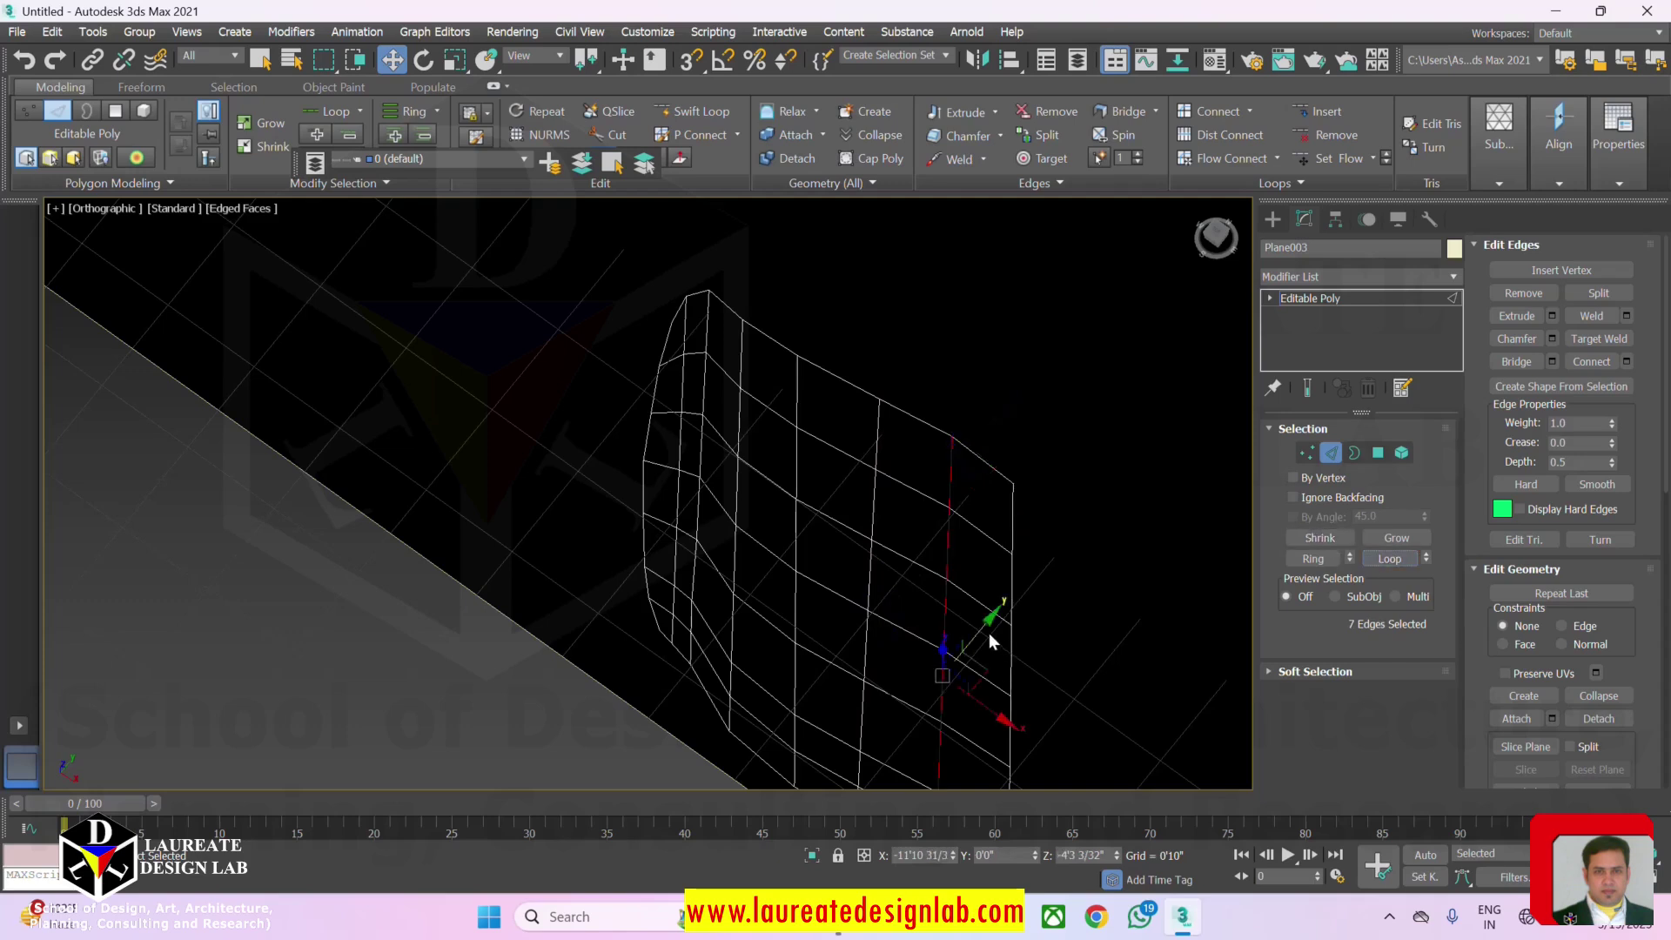
pyautogui.moveTo(981, 625); pyautogui.dragTo(980, 628)
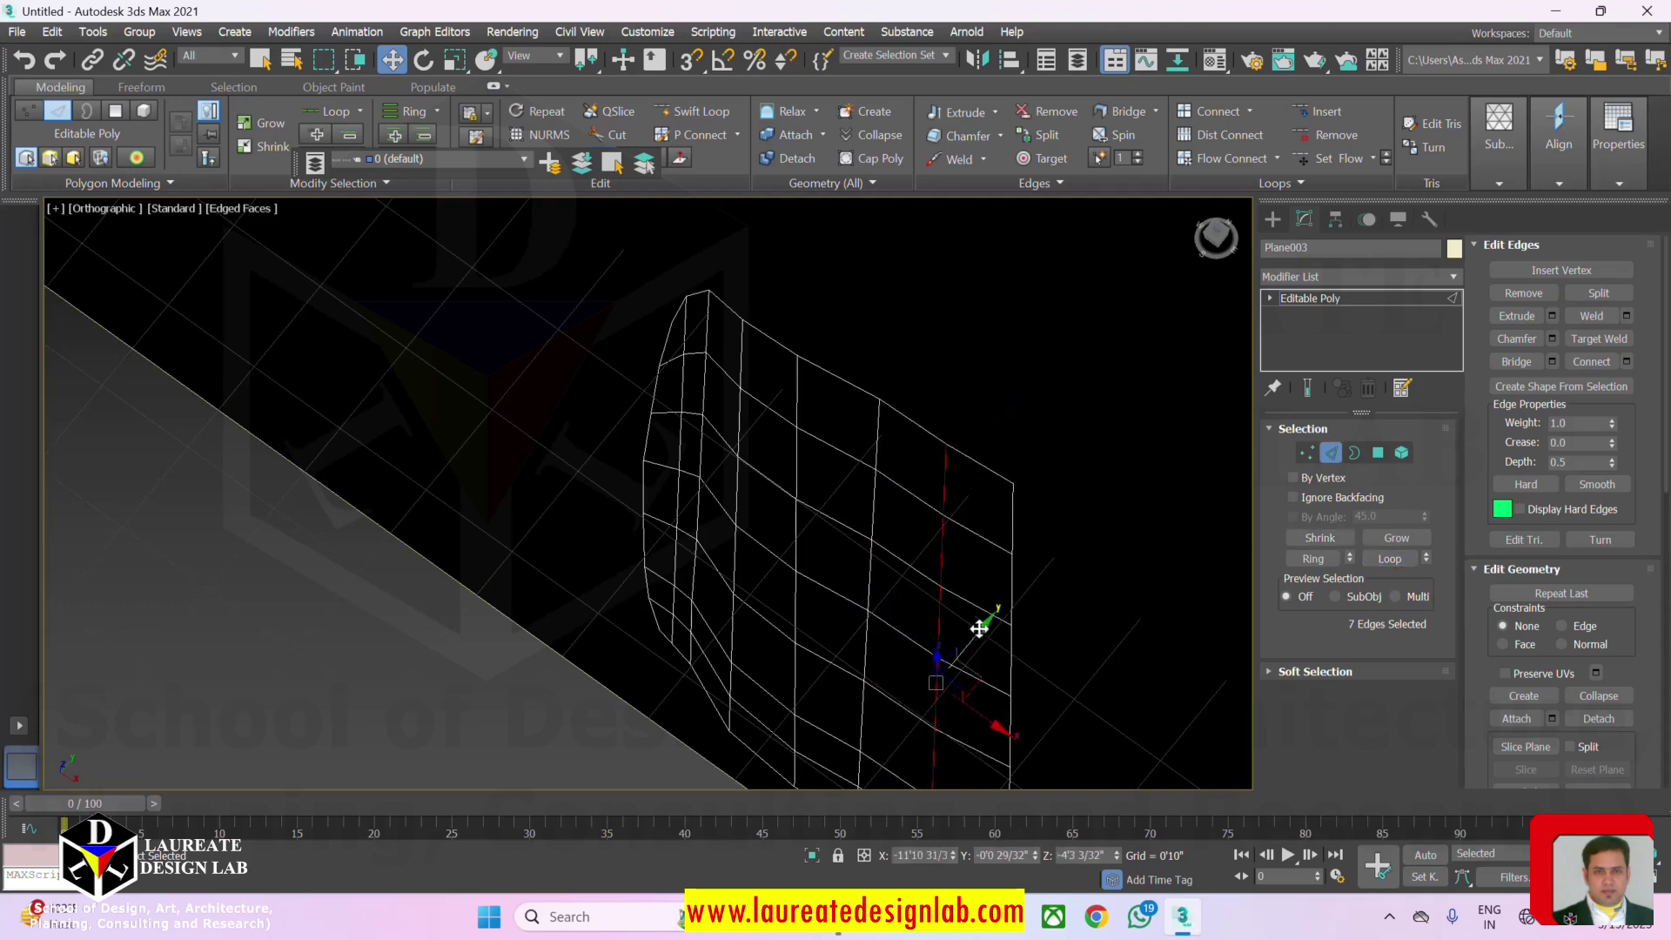
# Nudge the second vertical loop in from the open edge and its inner neighbour slightly further forward to even the curve.
pyautogui.click(880, 422)
pyautogui.click(879, 421)
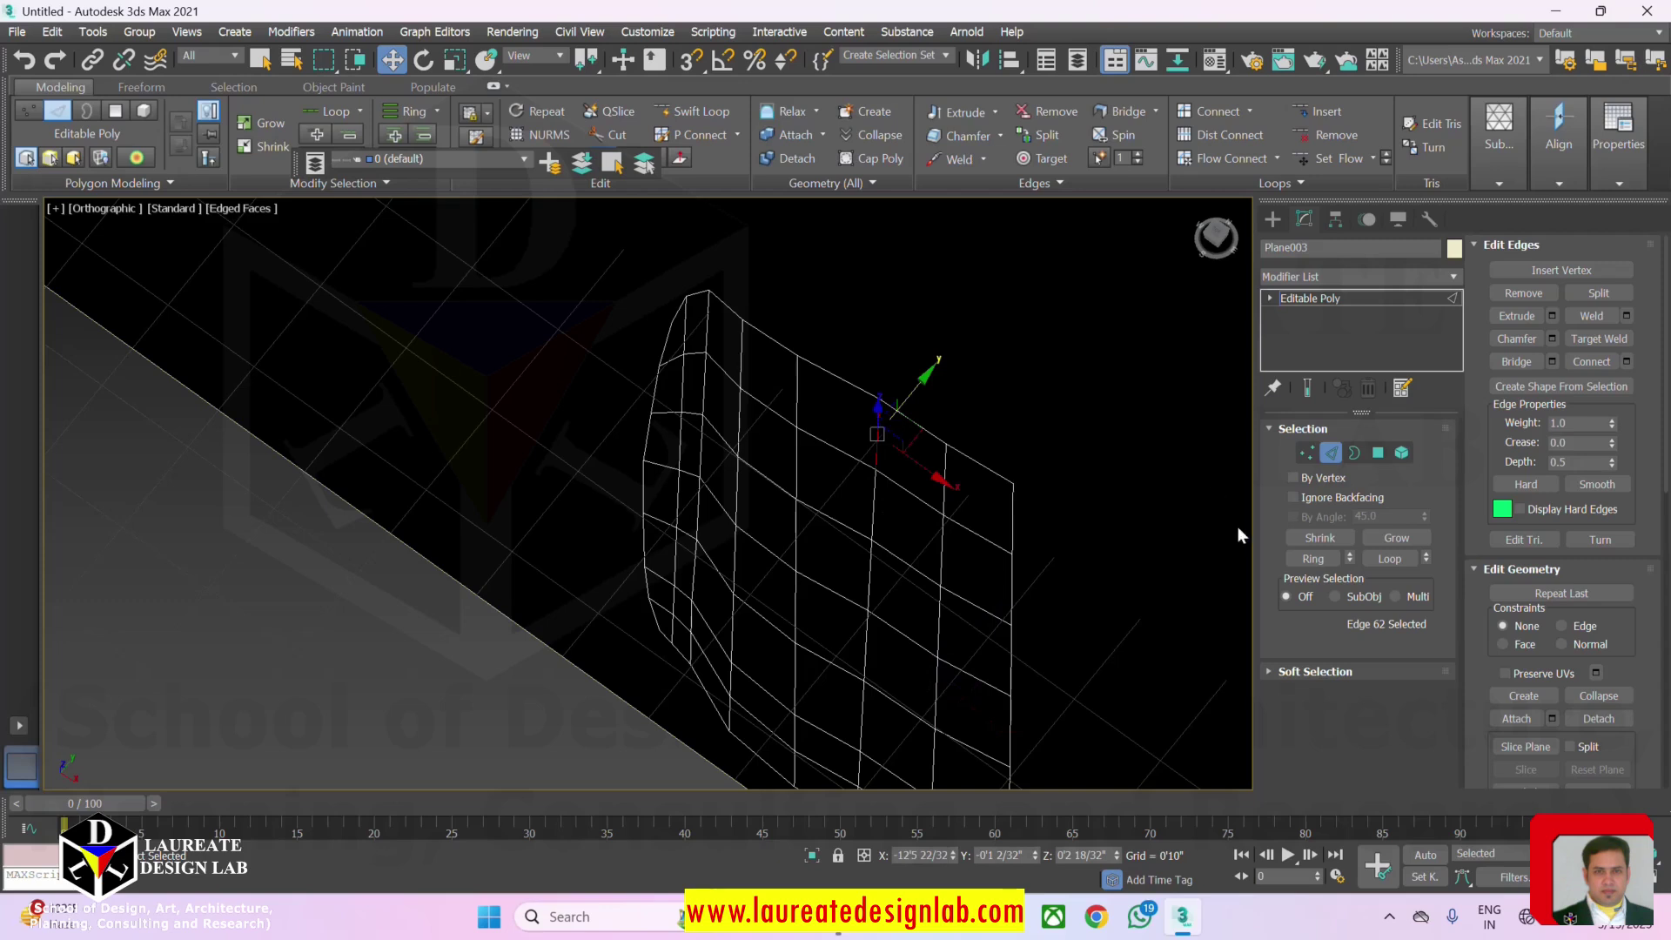
pyautogui.click(1387, 557)
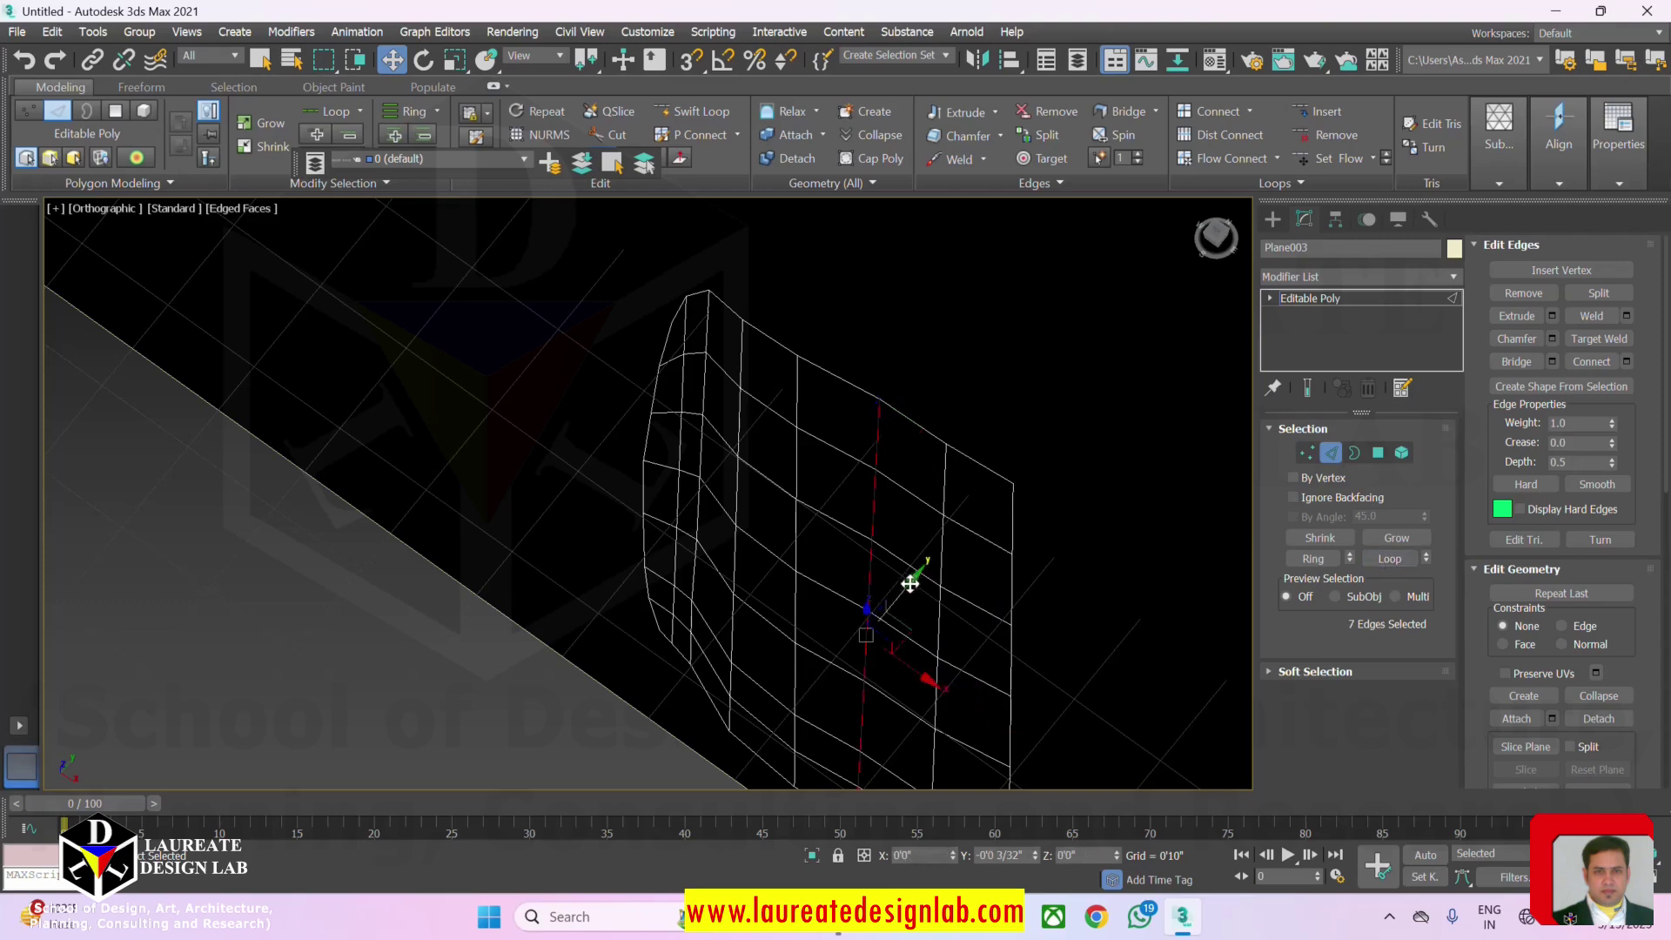
pyautogui.click(796, 381)
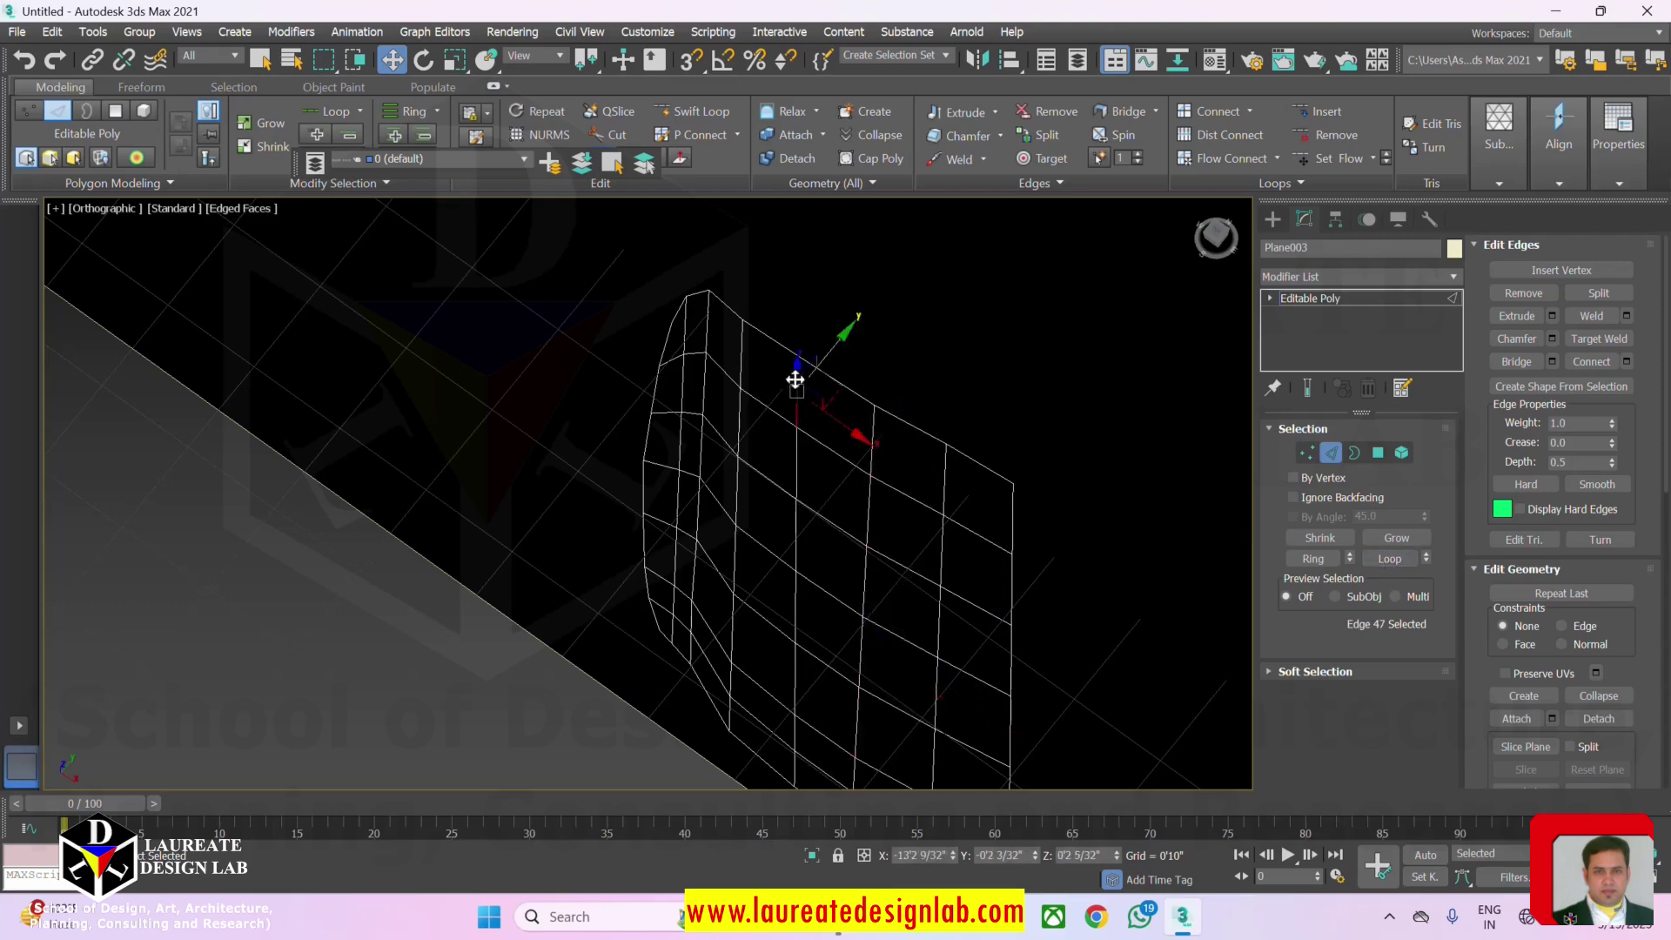
pyautogui.click(1372, 558)
pyautogui.moveTo(836, 546); pyautogui.dragTo(835, 547)
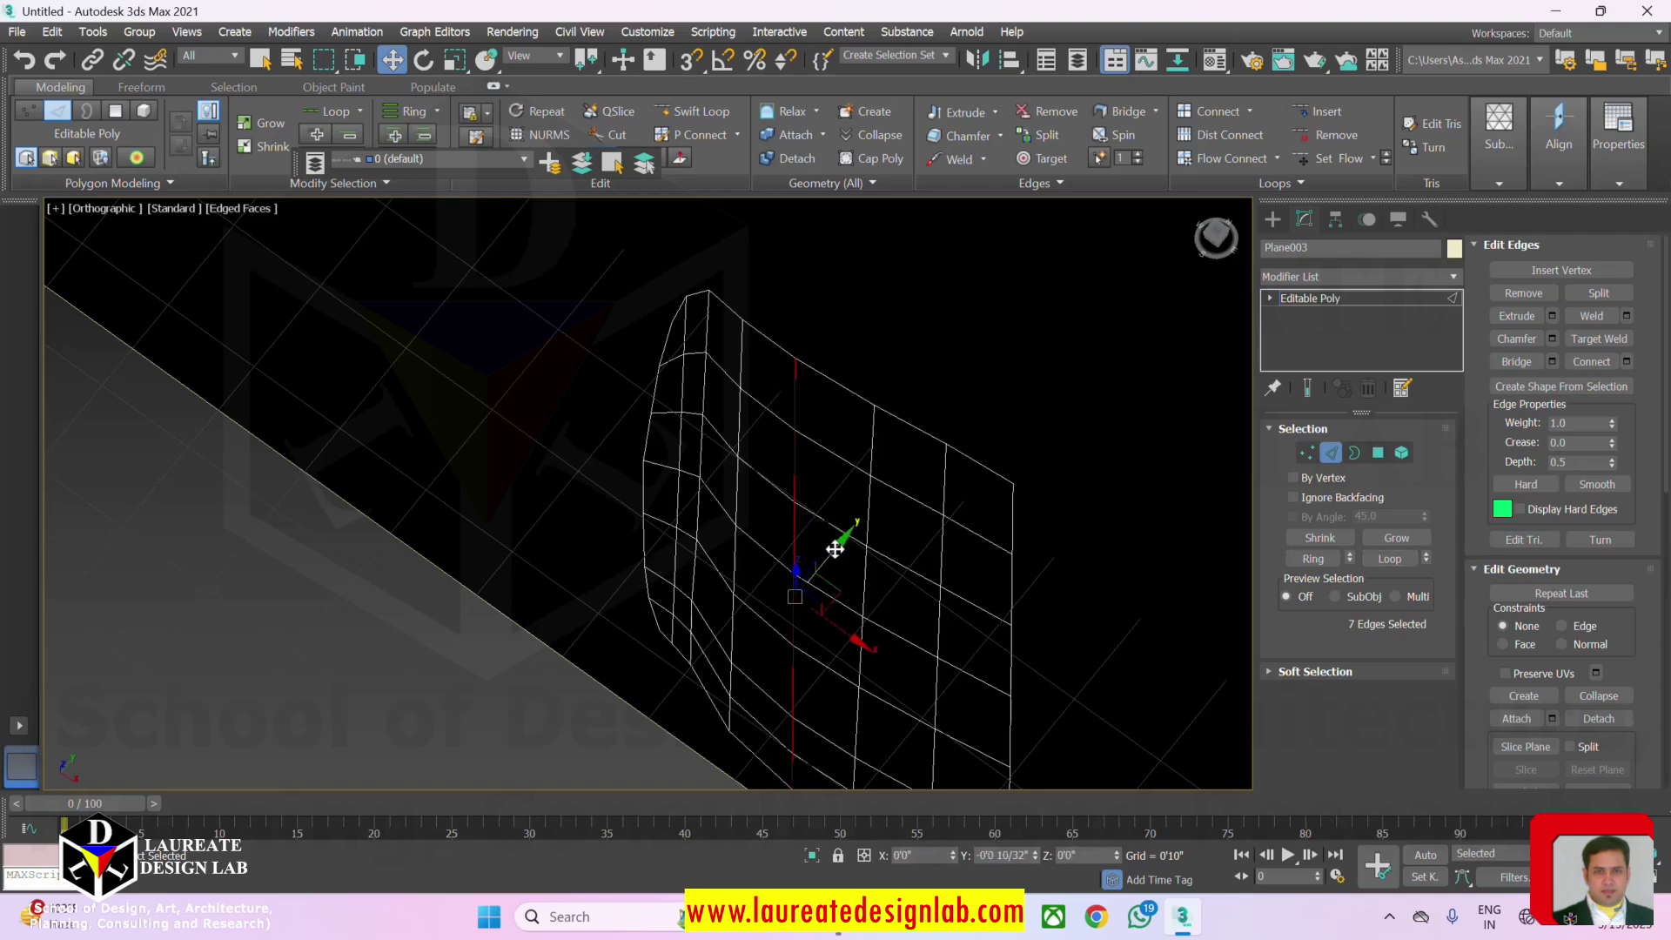
# Pull the loop beside the narrow seam strip forward about 0.7 inch more and the seam strip's inner loop forward about 0.5 inch.
pyautogui.click(738, 348)
pyautogui.click(1389, 558)
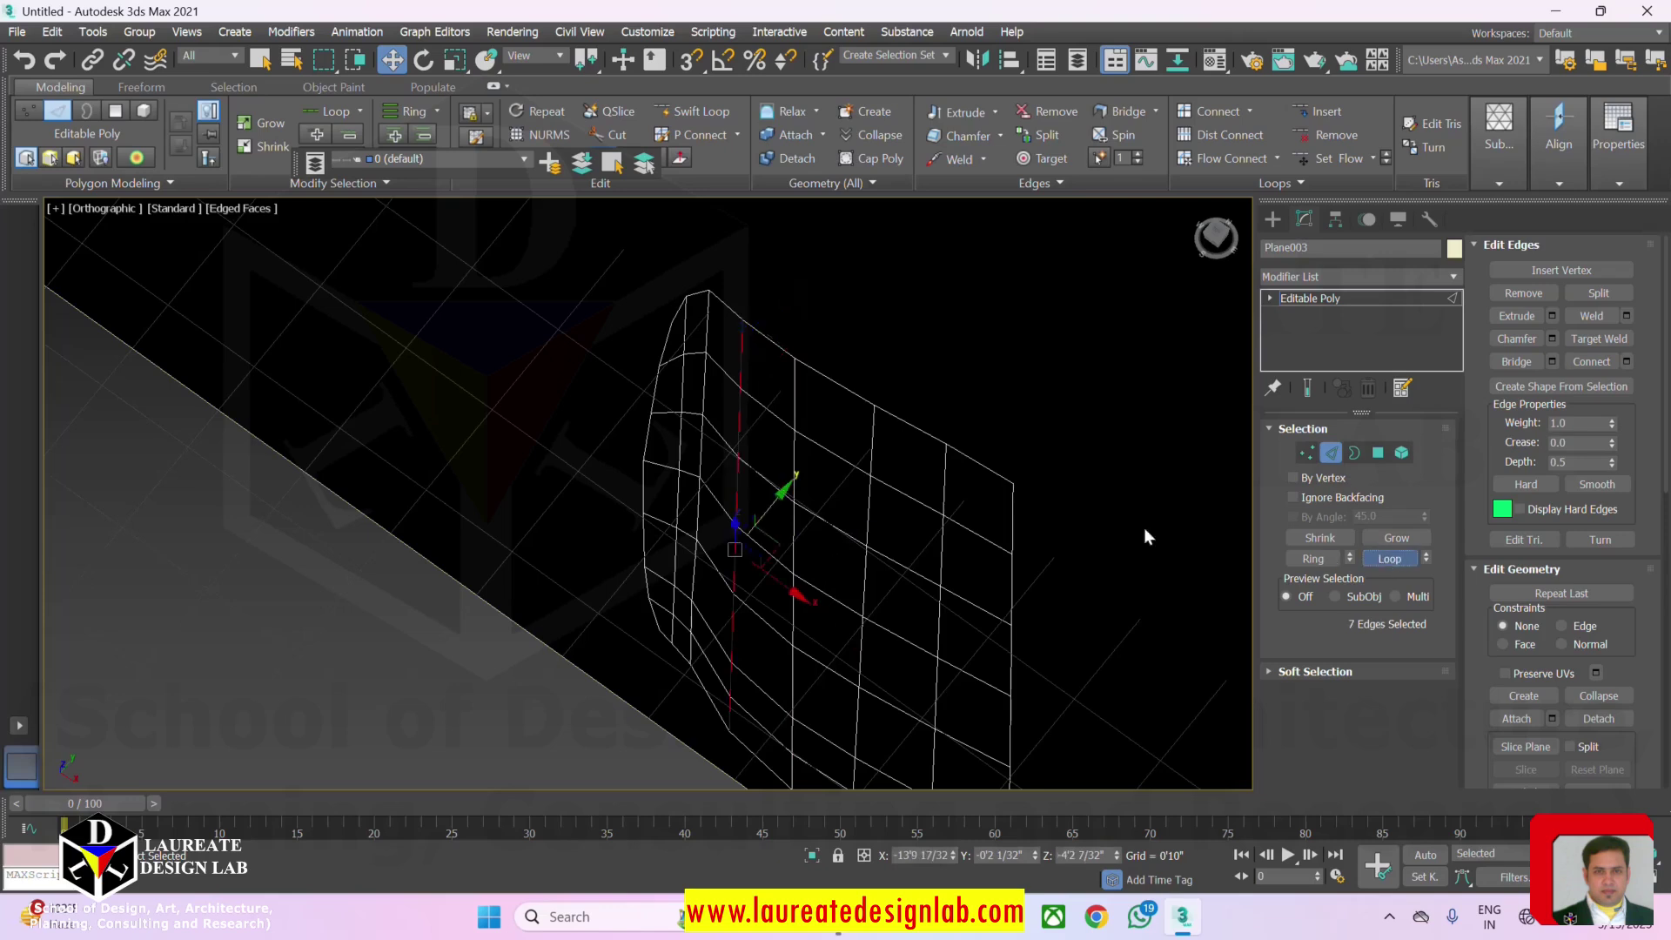
pyautogui.moveTo(774, 501); pyautogui.dragTo(767, 504)
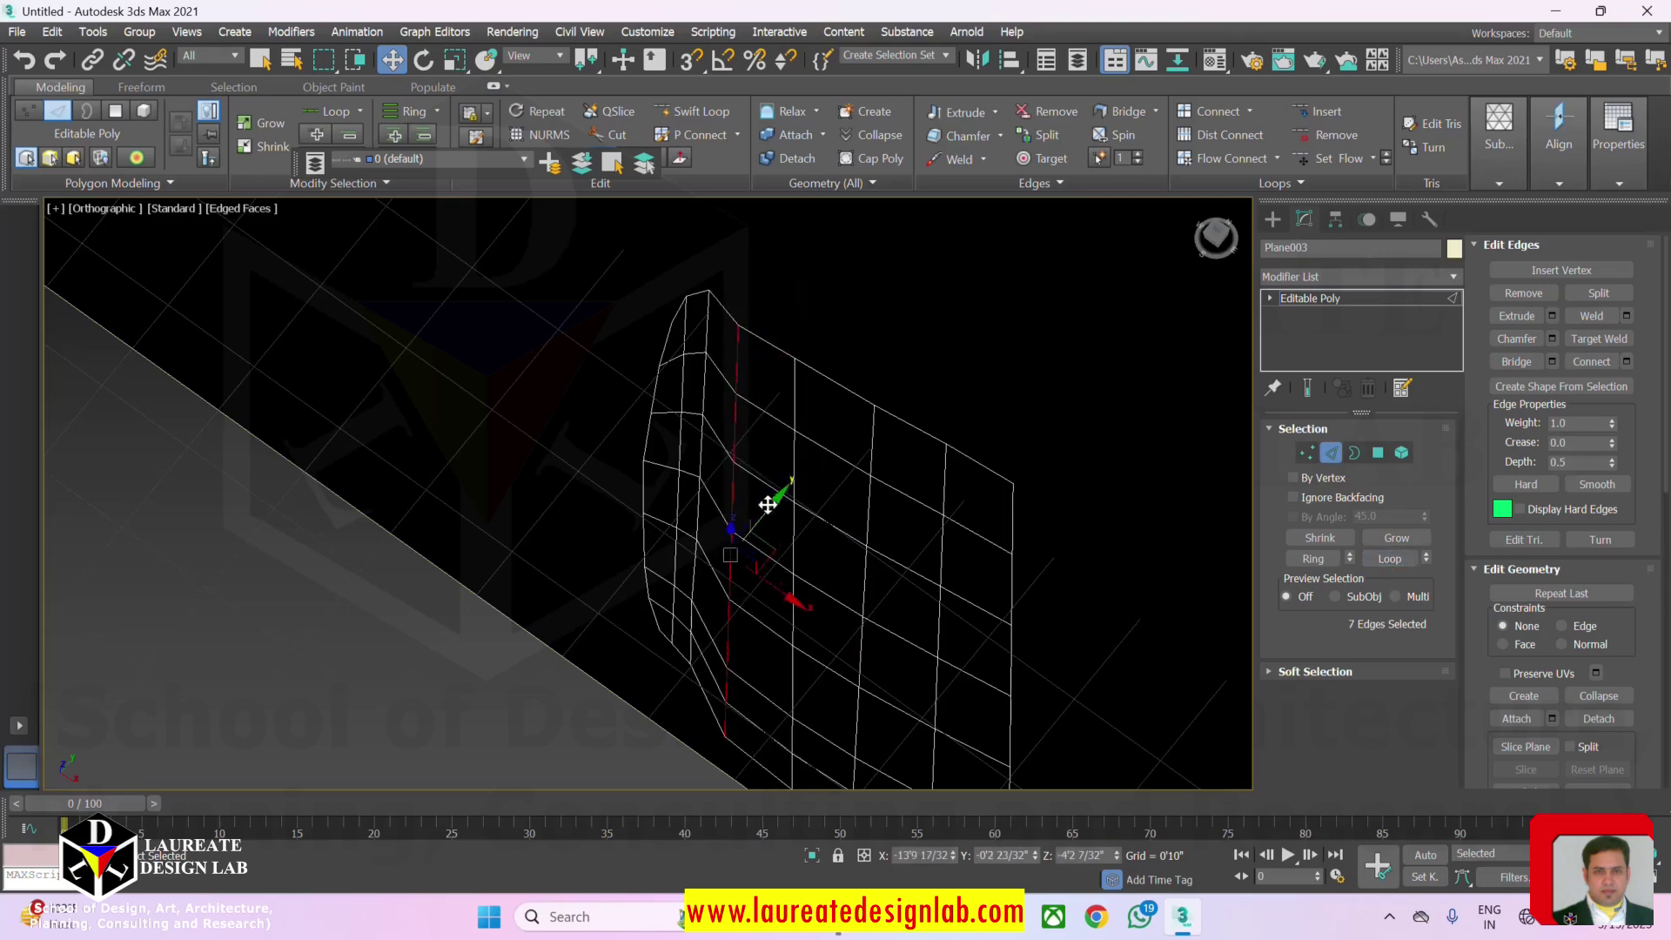
pyautogui.click(707, 311)
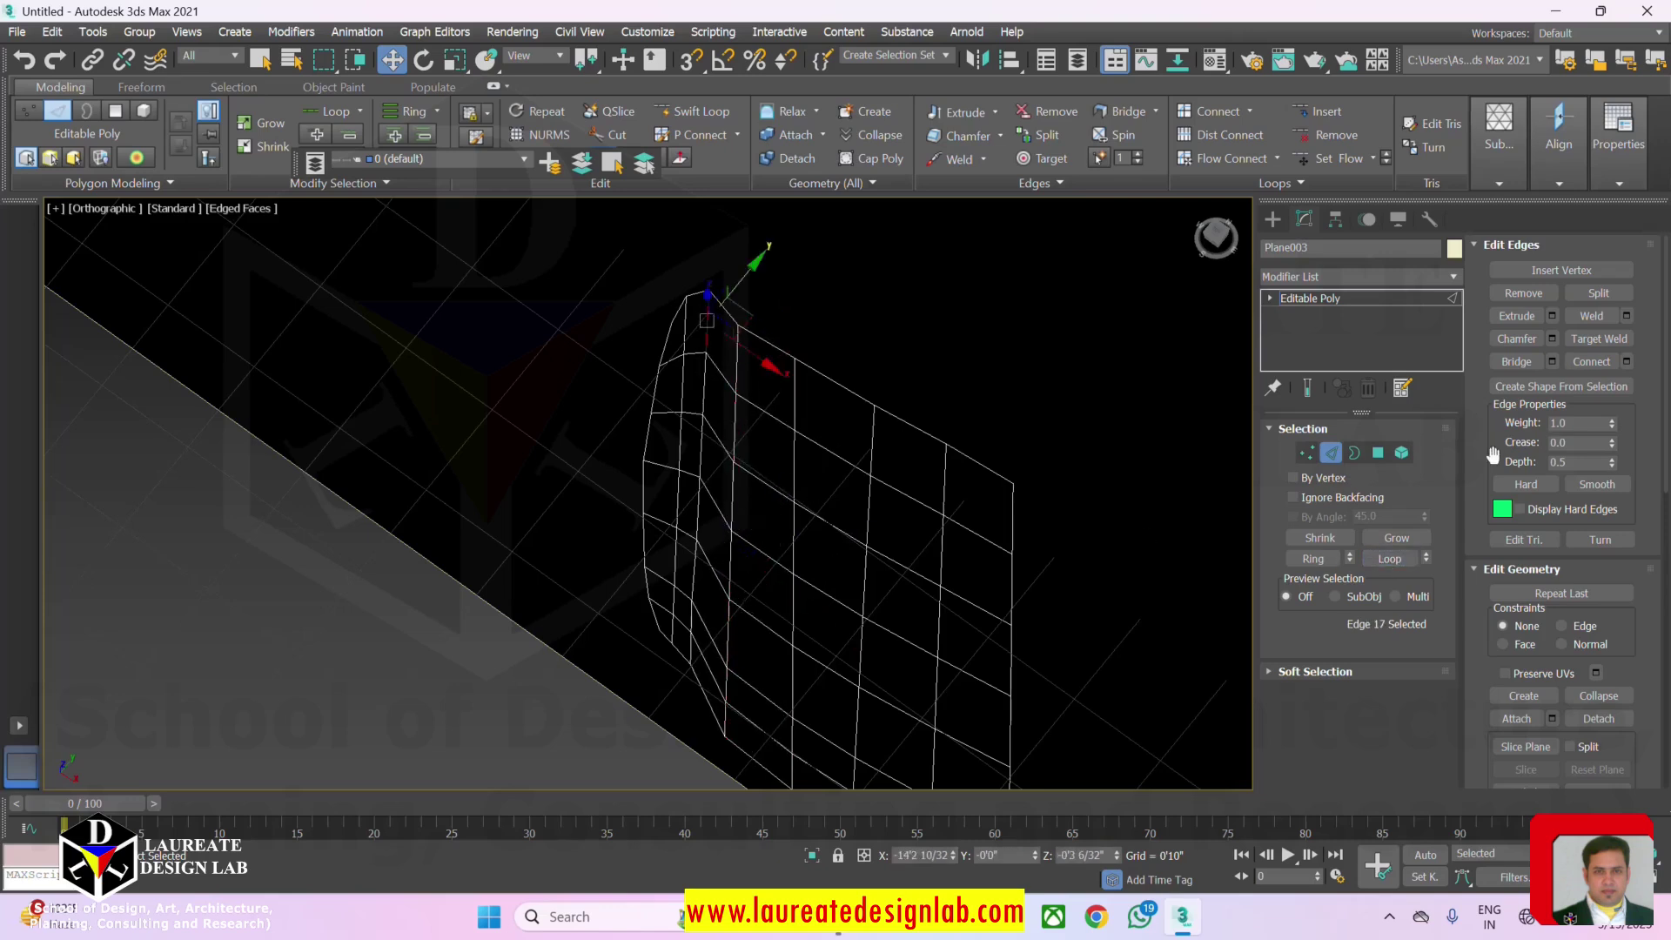
pyautogui.click(1403, 557)
pyautogui.moveTo(748, 441); pyautogui.dragTo(744, 445)
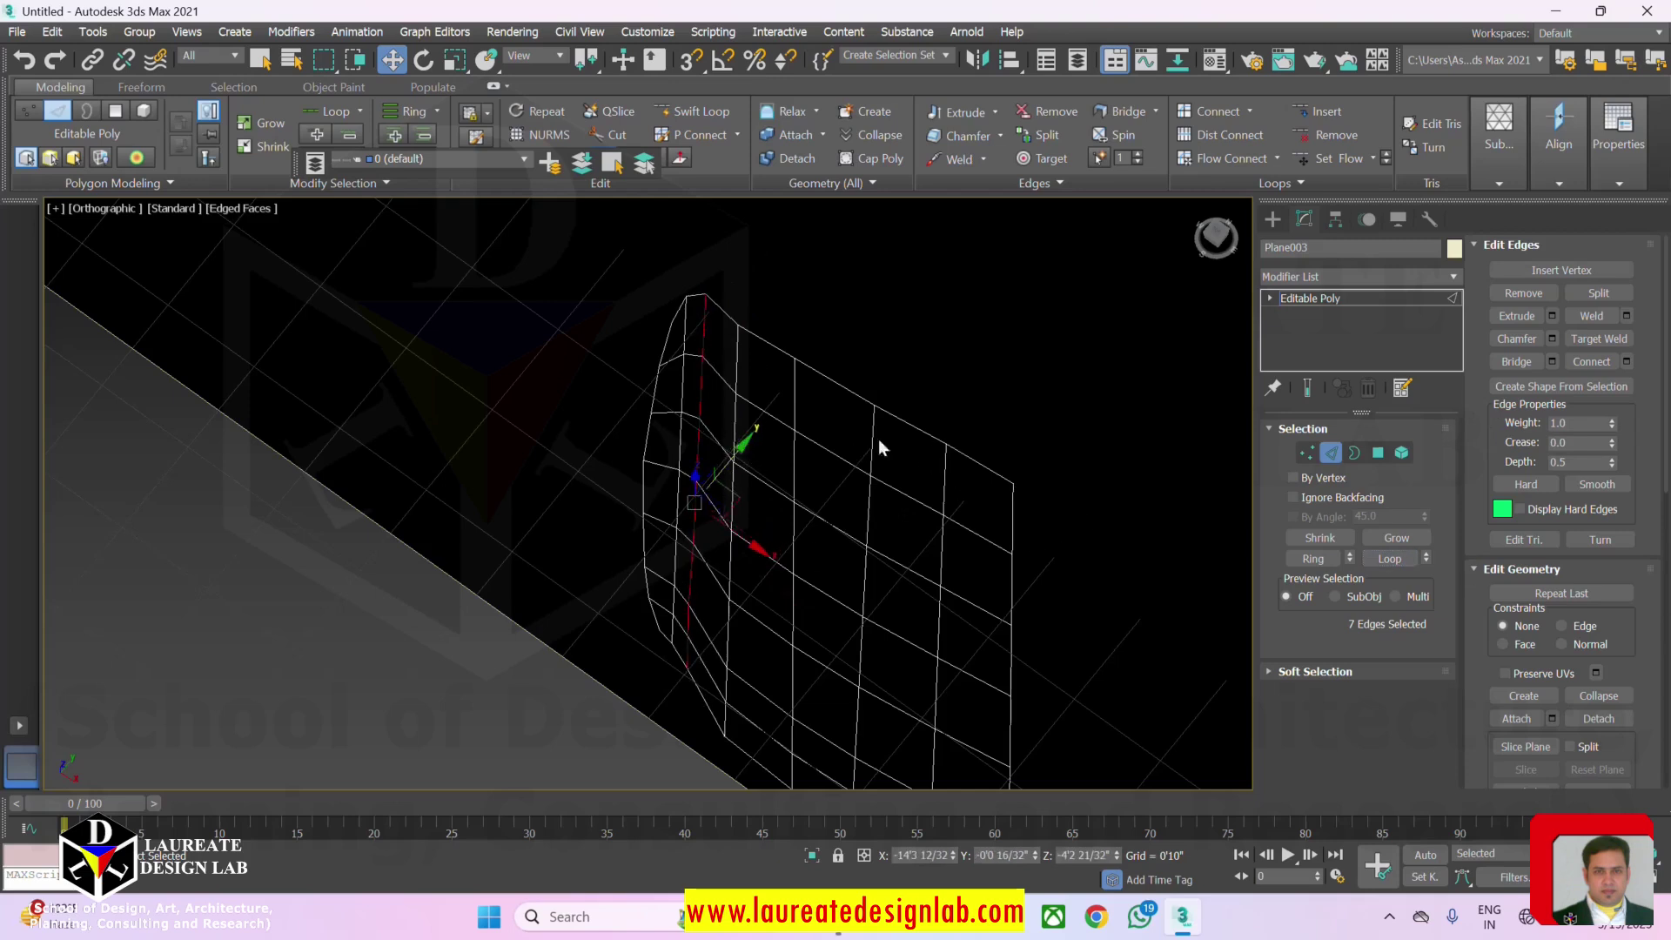
# Move the strip's full open-edge loop about 0.5 inch along Y and leave edge editing.
pyautogui.click(1014, 514)
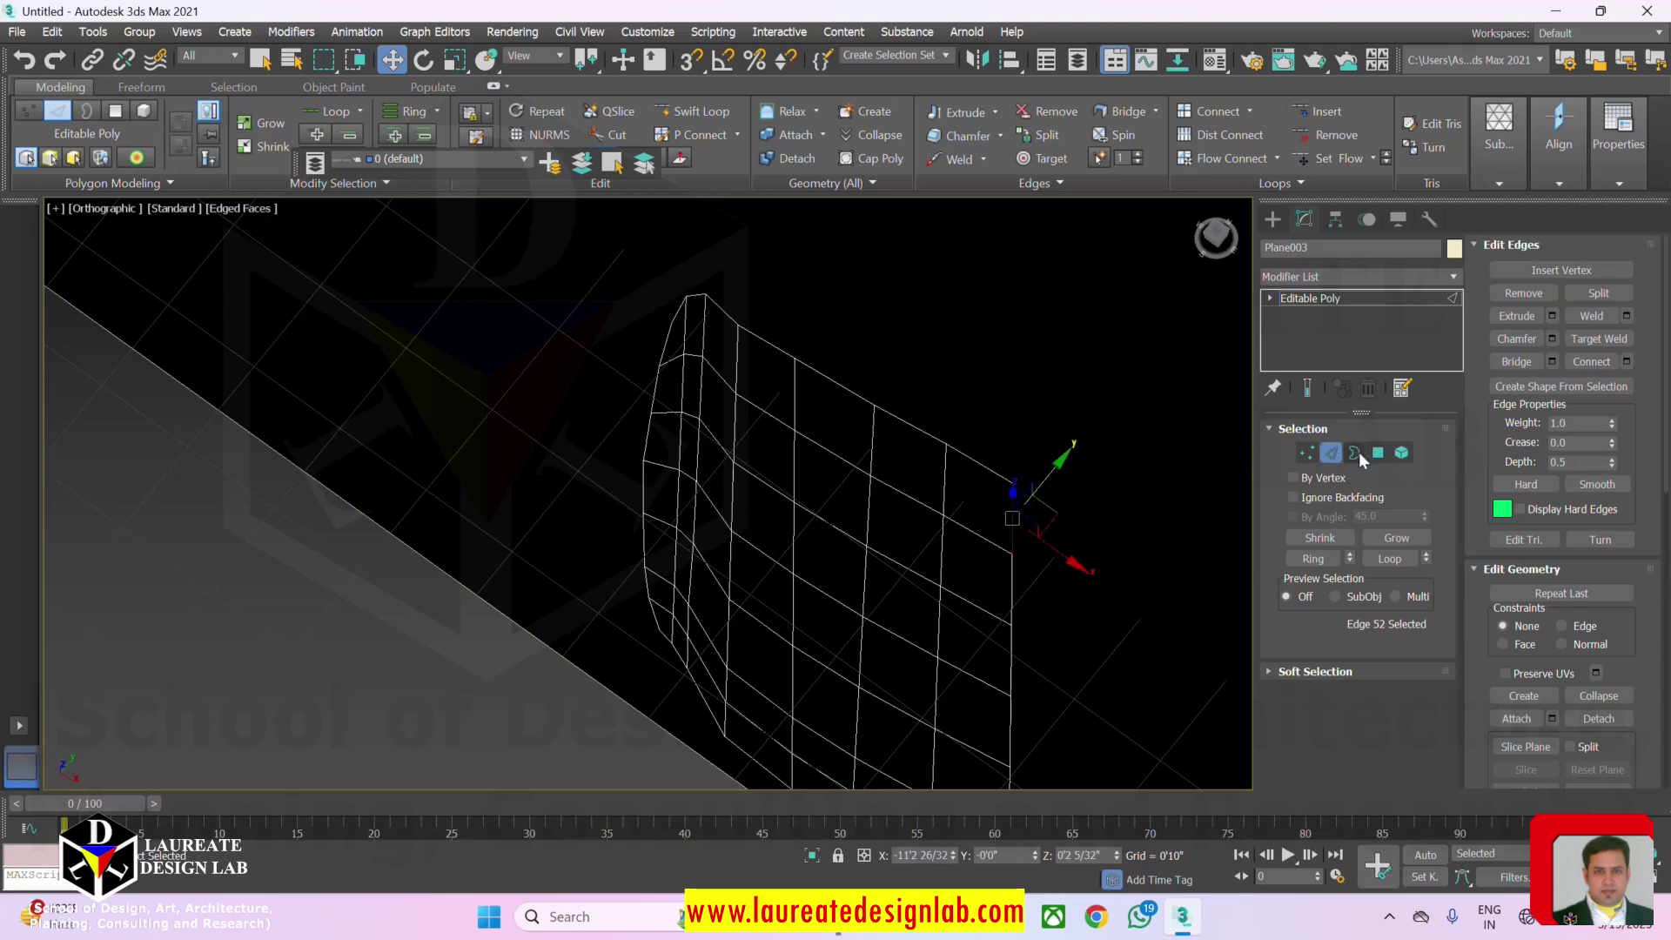
pyautogui.click(1390, 558)
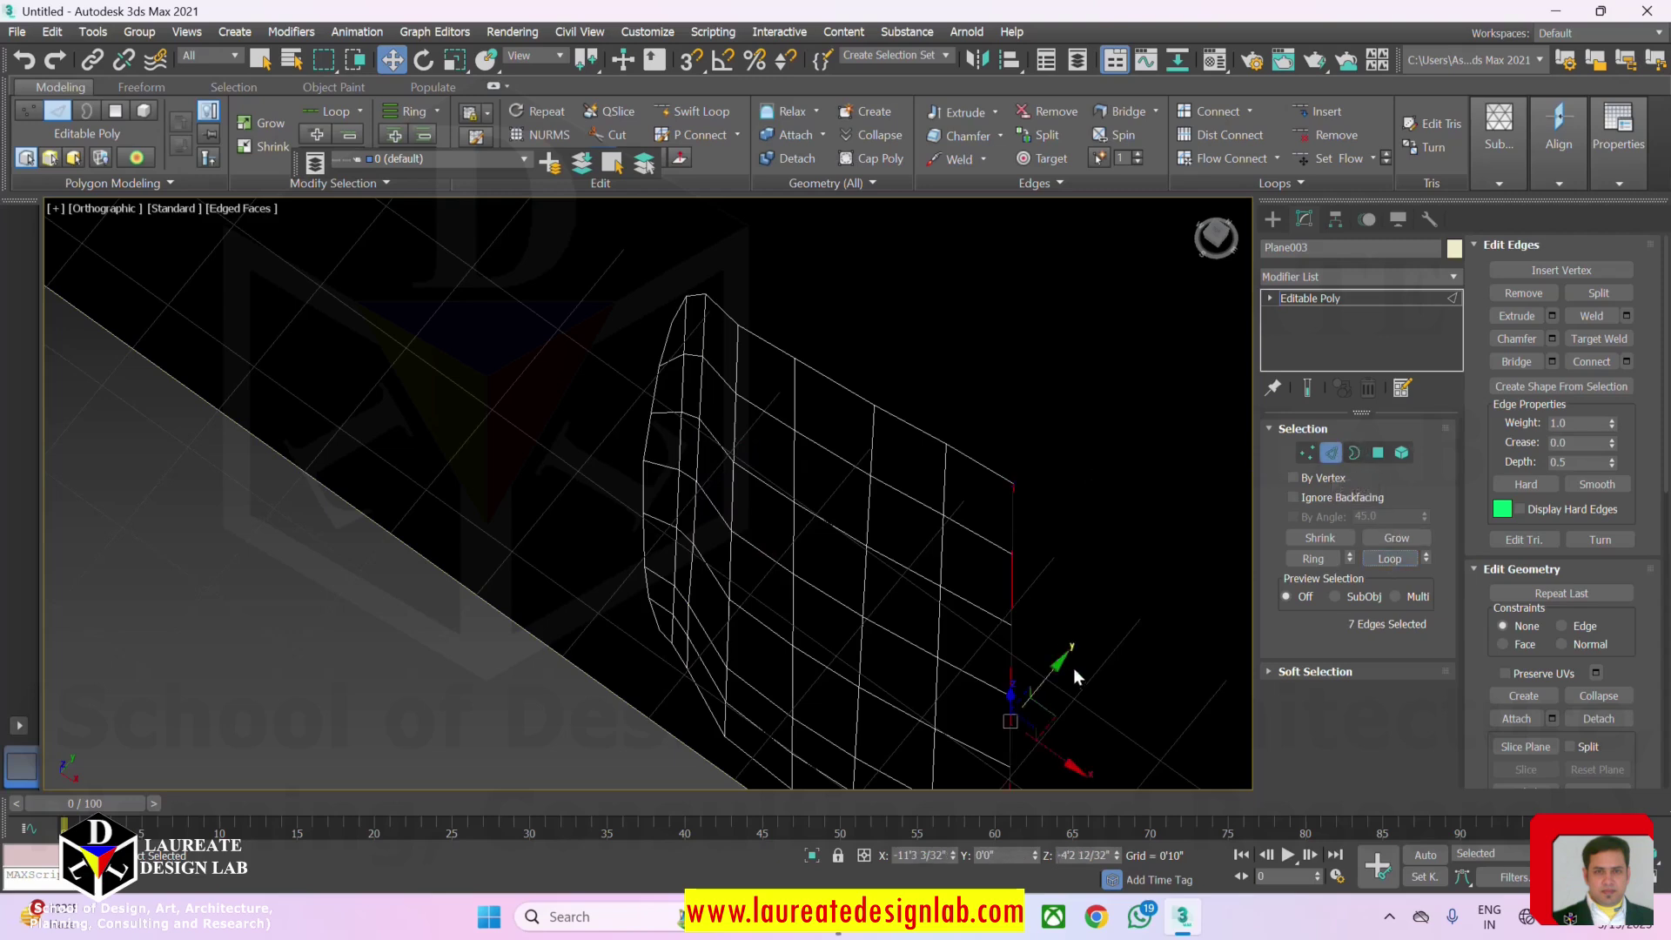
pyautogui.moveTo(1054, 667); pyautogui.dragTo(1064, 668)
pyautogui.scroll(-5, 966, 485)
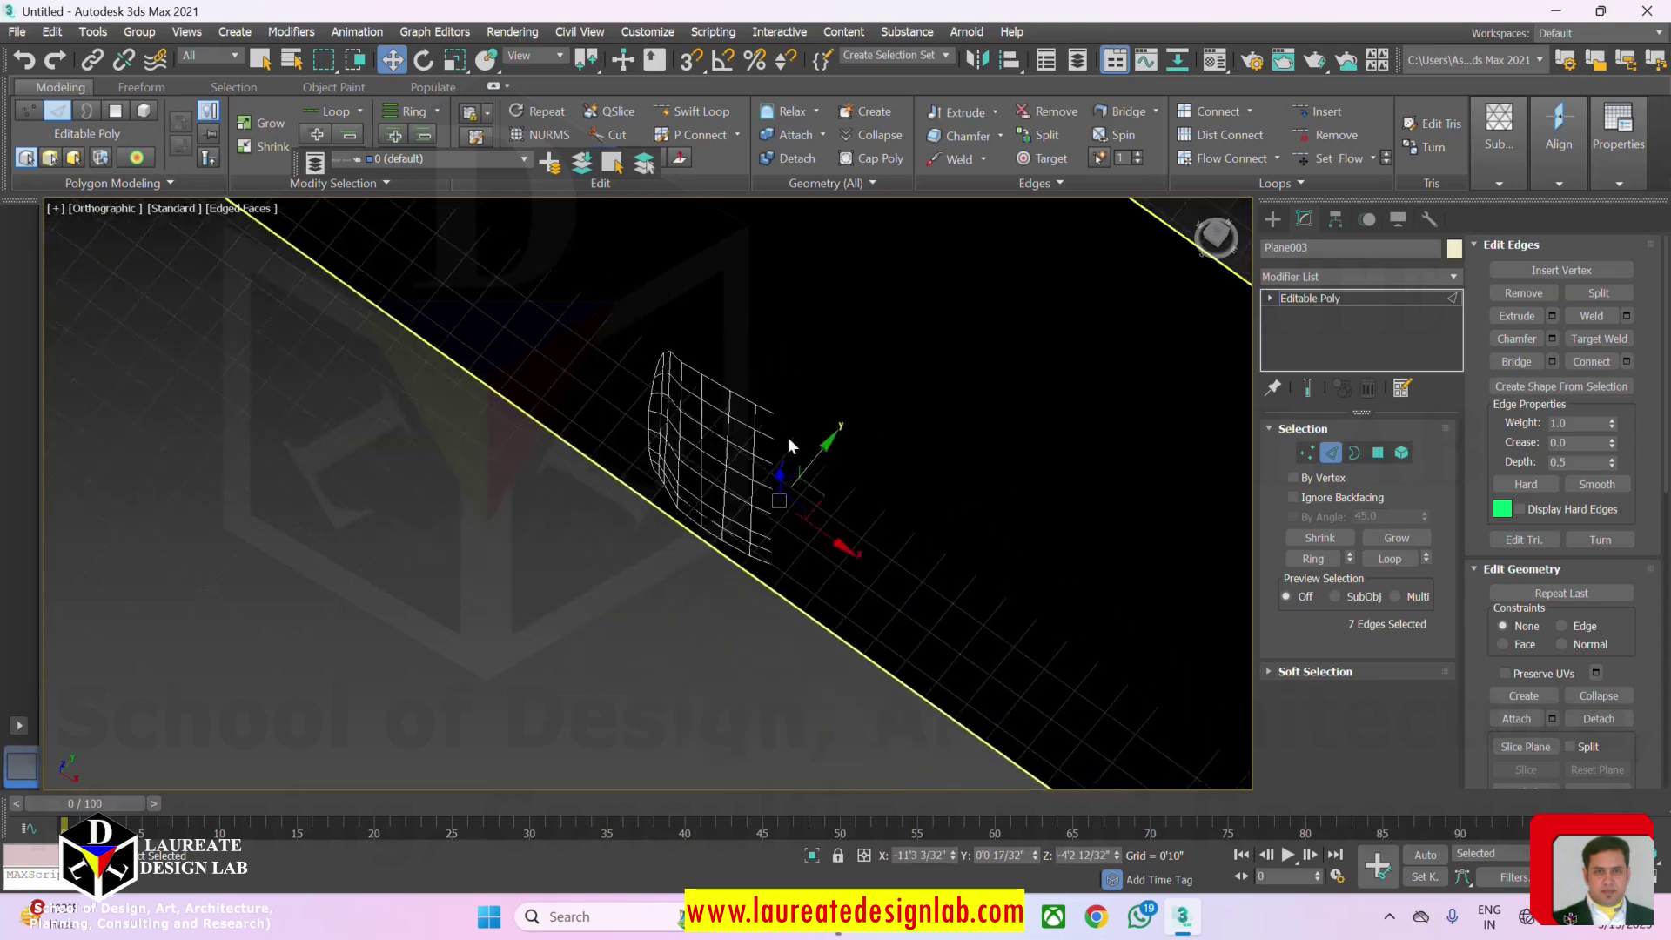
pyautogui.click(1332, 455)
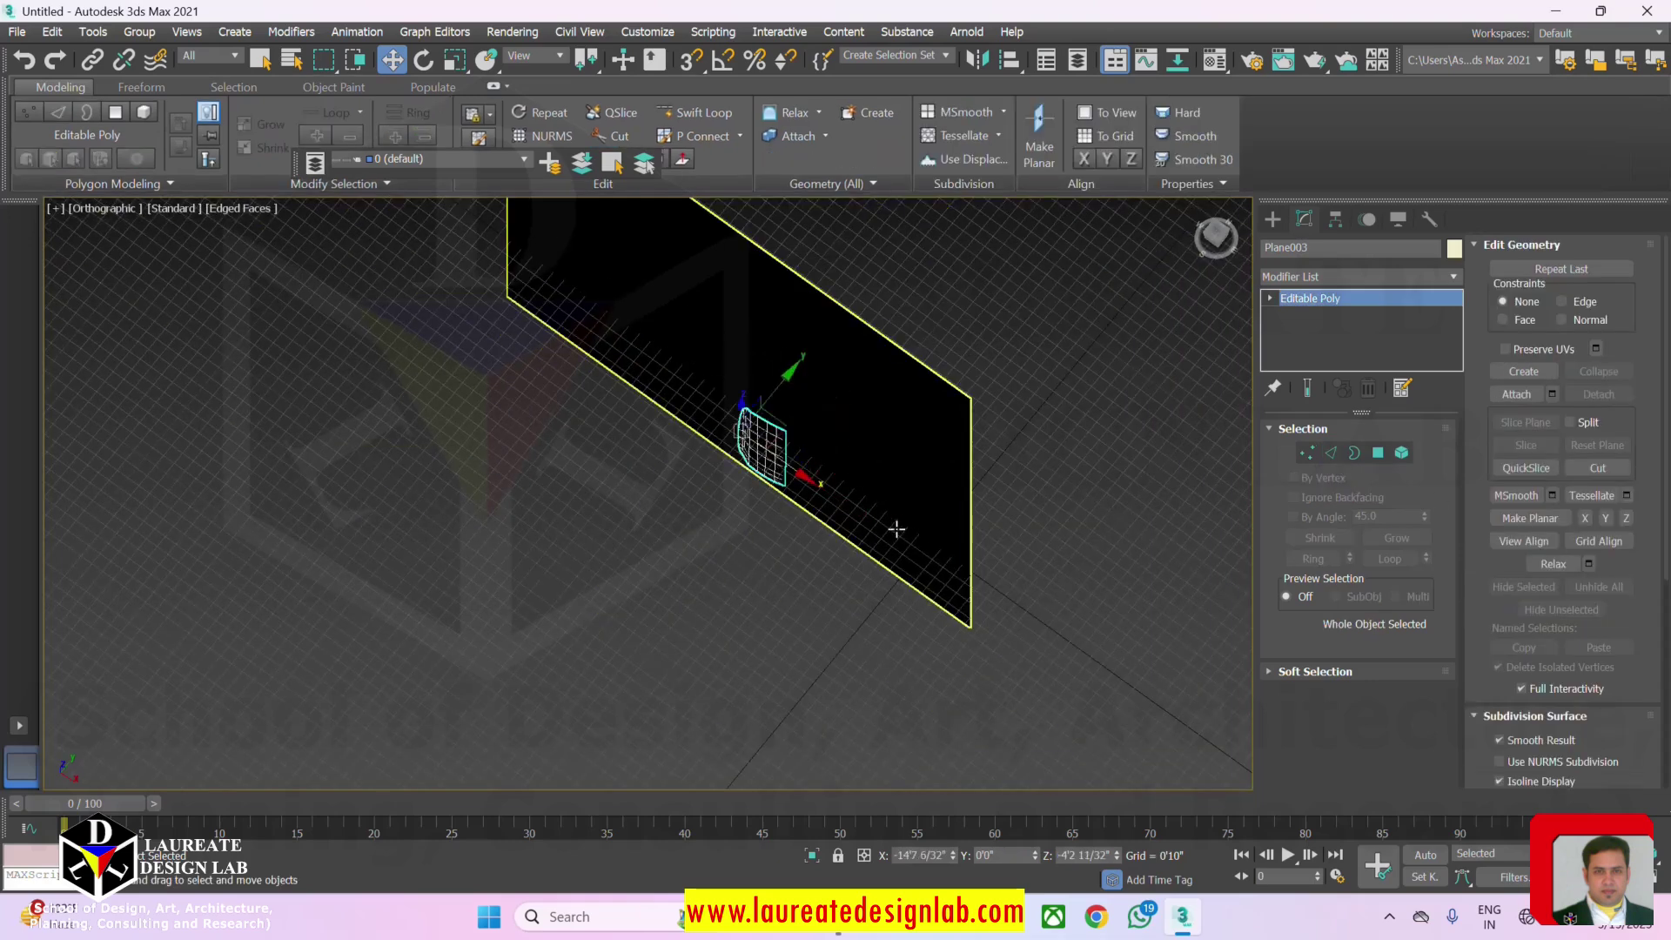
# Add a Symmetry modifier to the strip in the front view, mirrored on the X axis with Flip enabled.
pyautogui.press('f')
pyautogui.press('z')
pyautogui.scroll(-5, 875, 529)
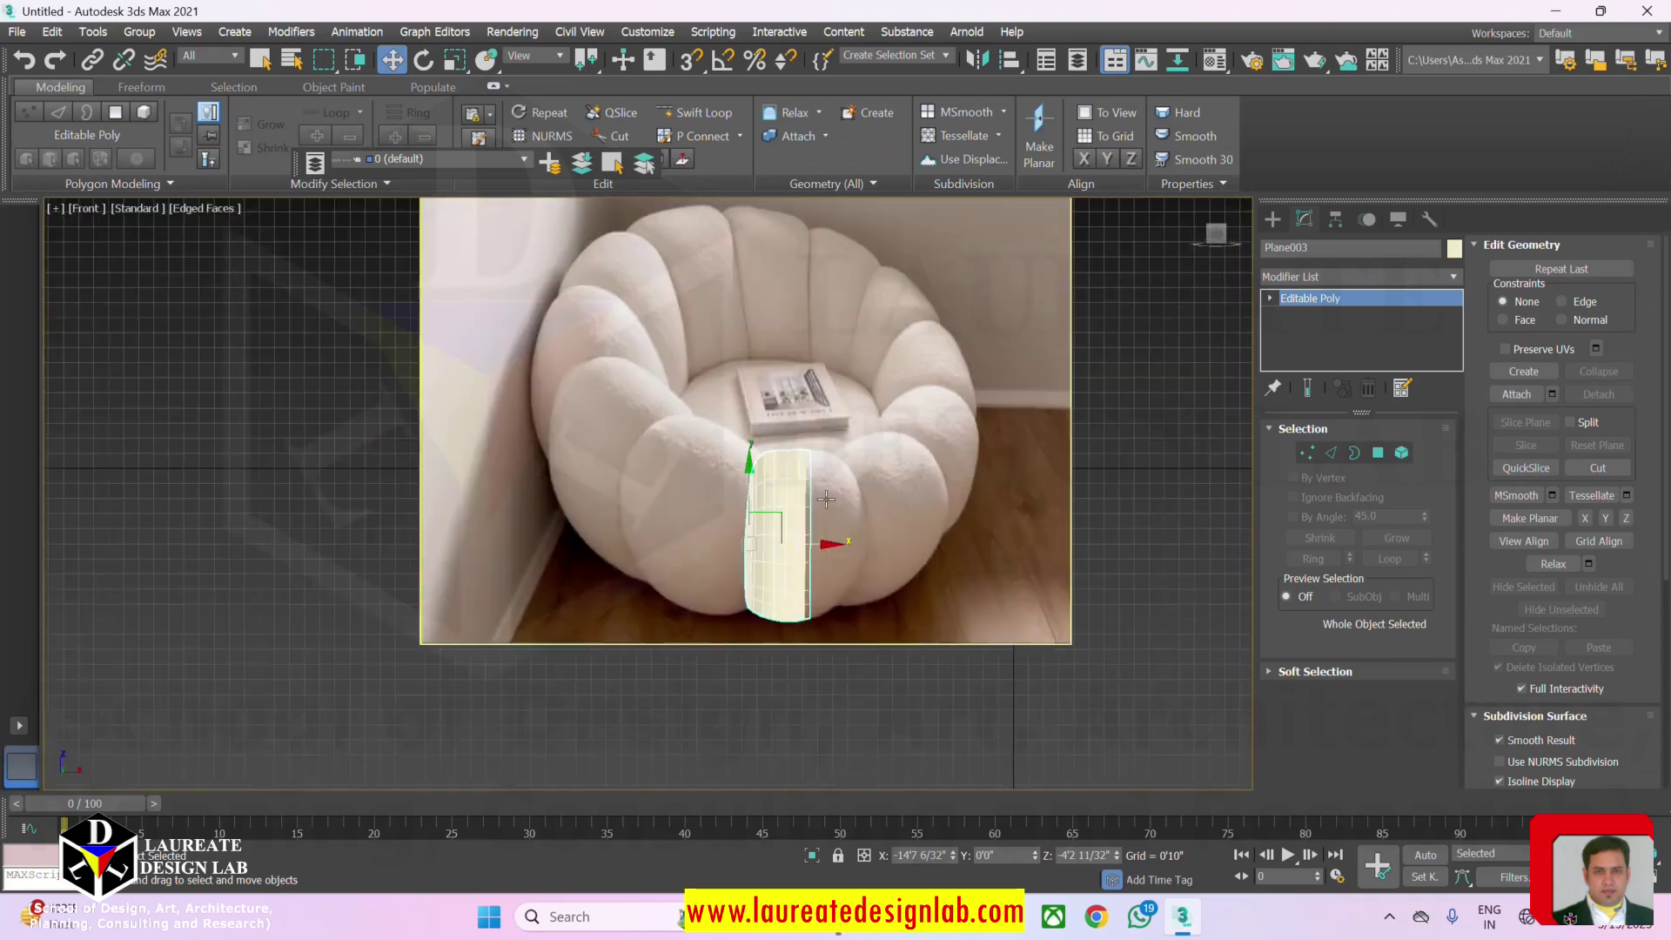
pyautogui.scroll(3, 827, 498)
pyautogui.moveTo(820, 496); pyautogui.dragTo(806, 489, button='middle')
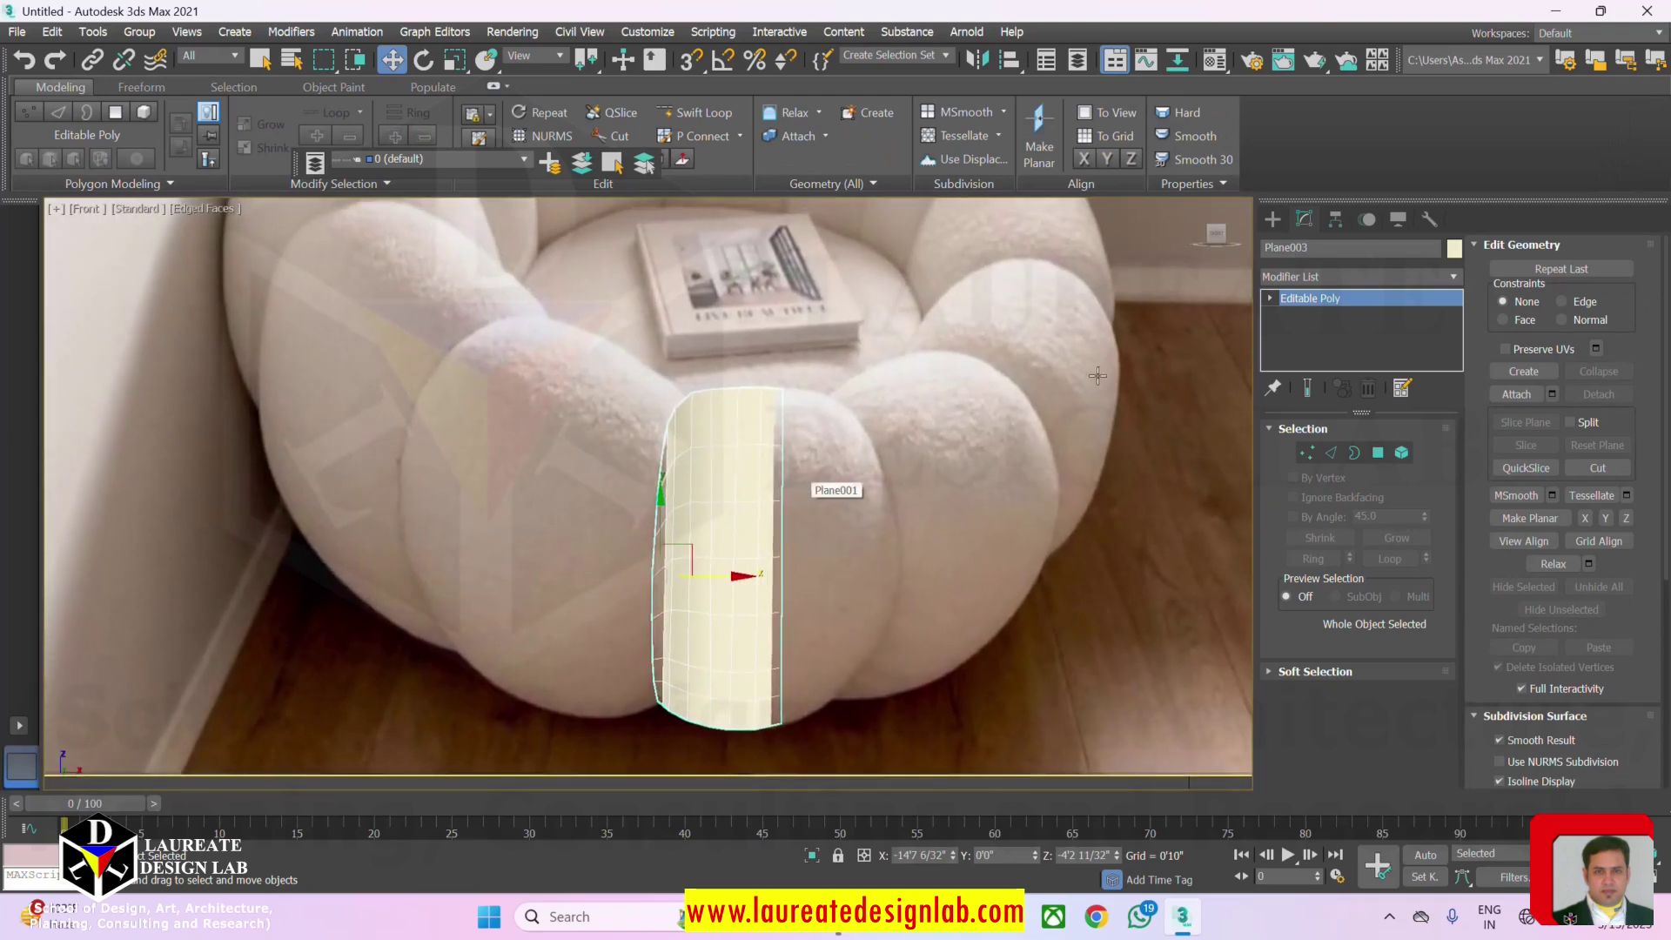
pyautogui.click(1308, 275)
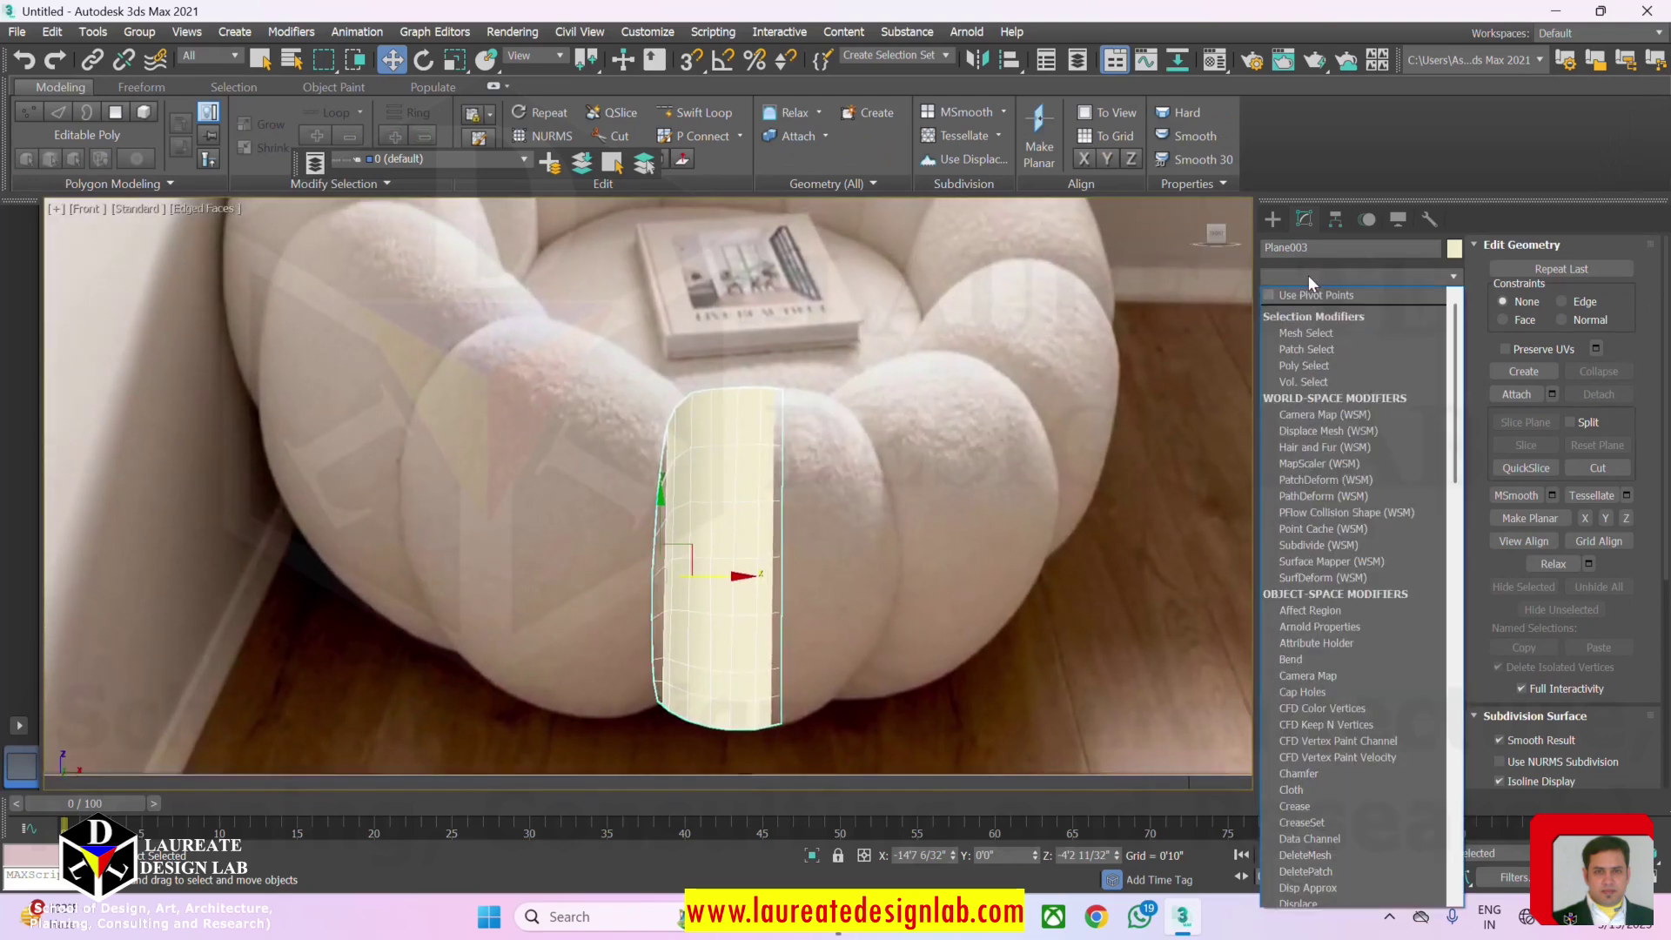
pyautogui.write('sh')
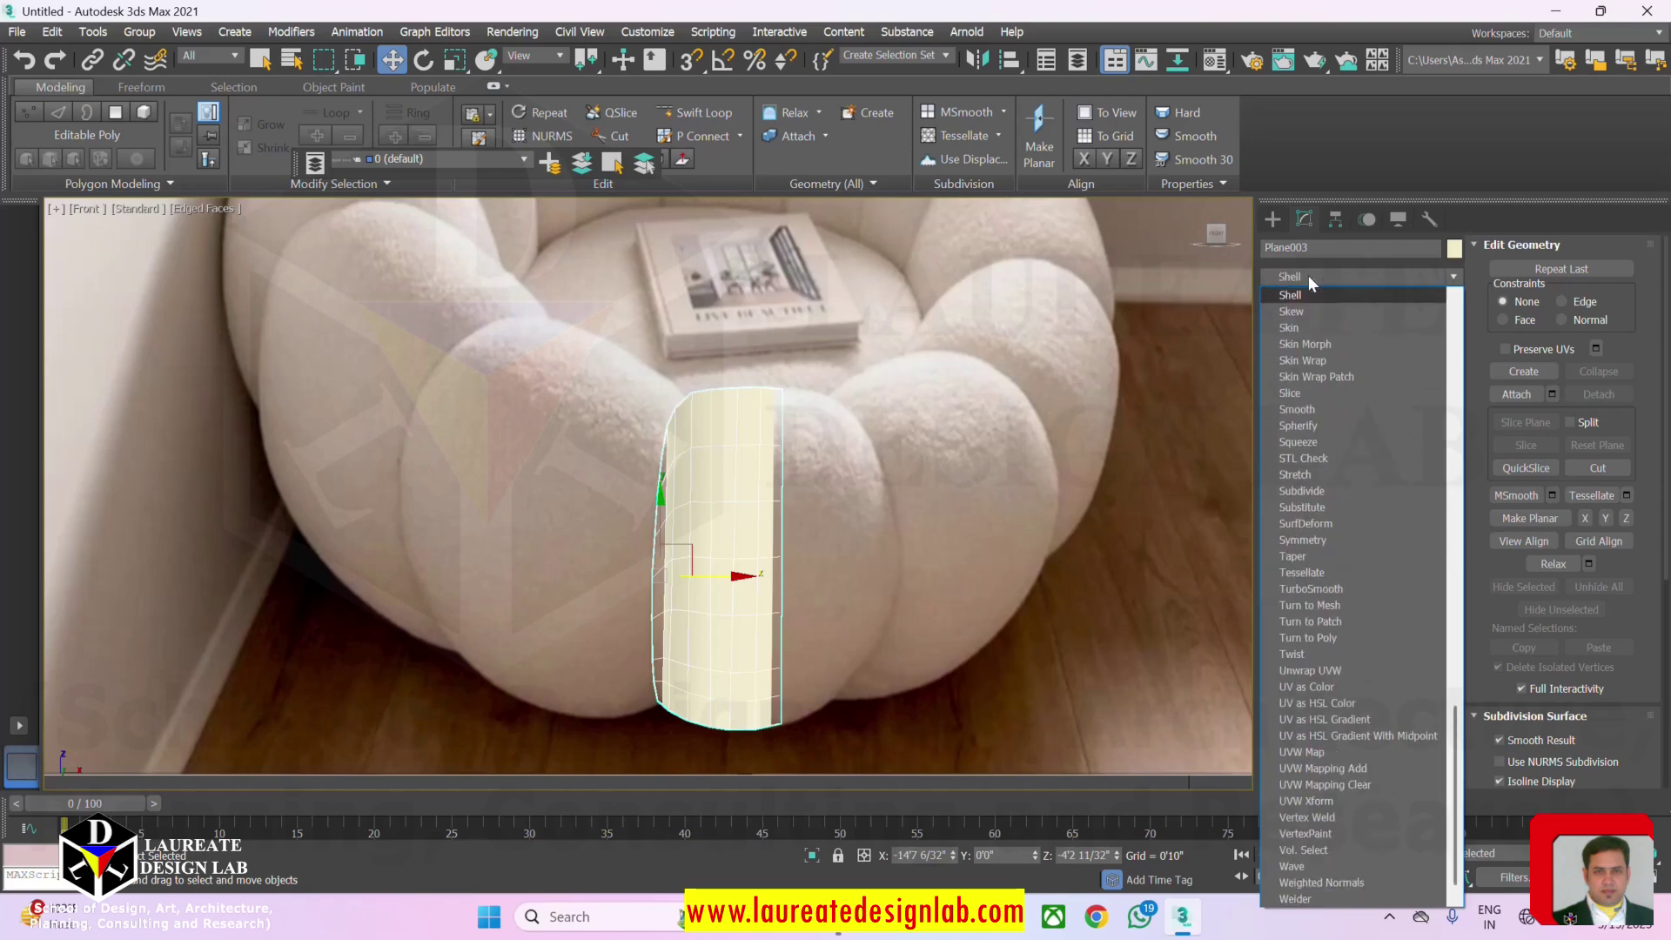
pyautogui.click(1315, 537)
pyautogui.click(1319, 489)
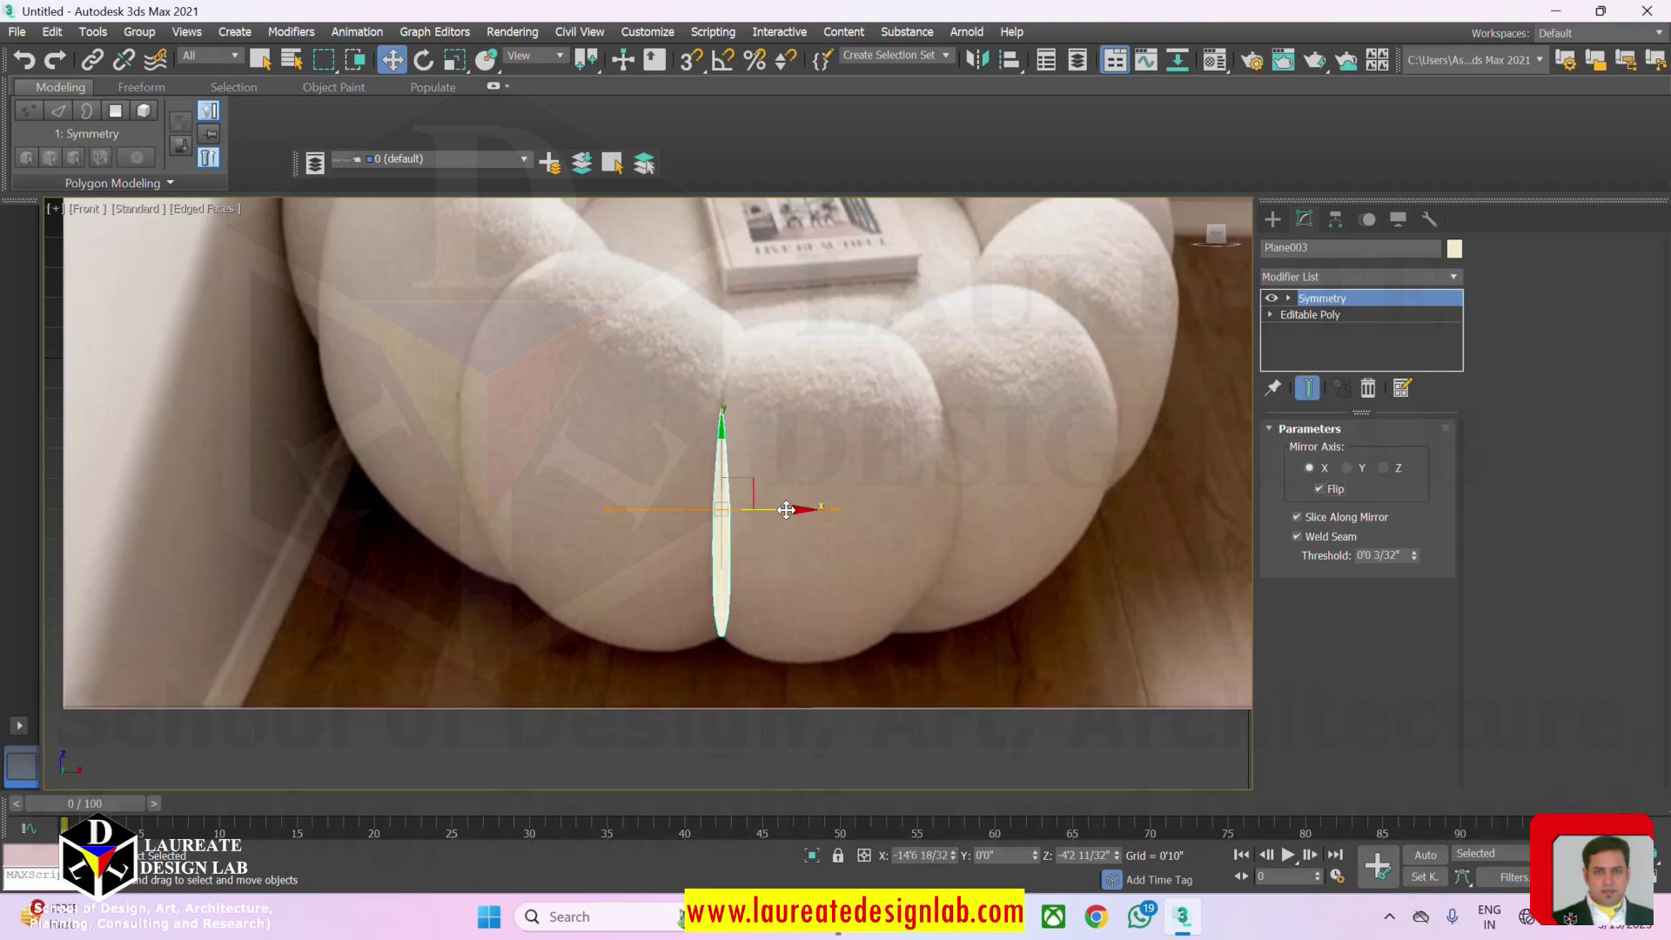
# Slide the Symmetry modifier's mirror plane along X toward the middle of the front cushion segment.
pyautogui.click(1289, 299)
pyautogui.click(1313, 314)
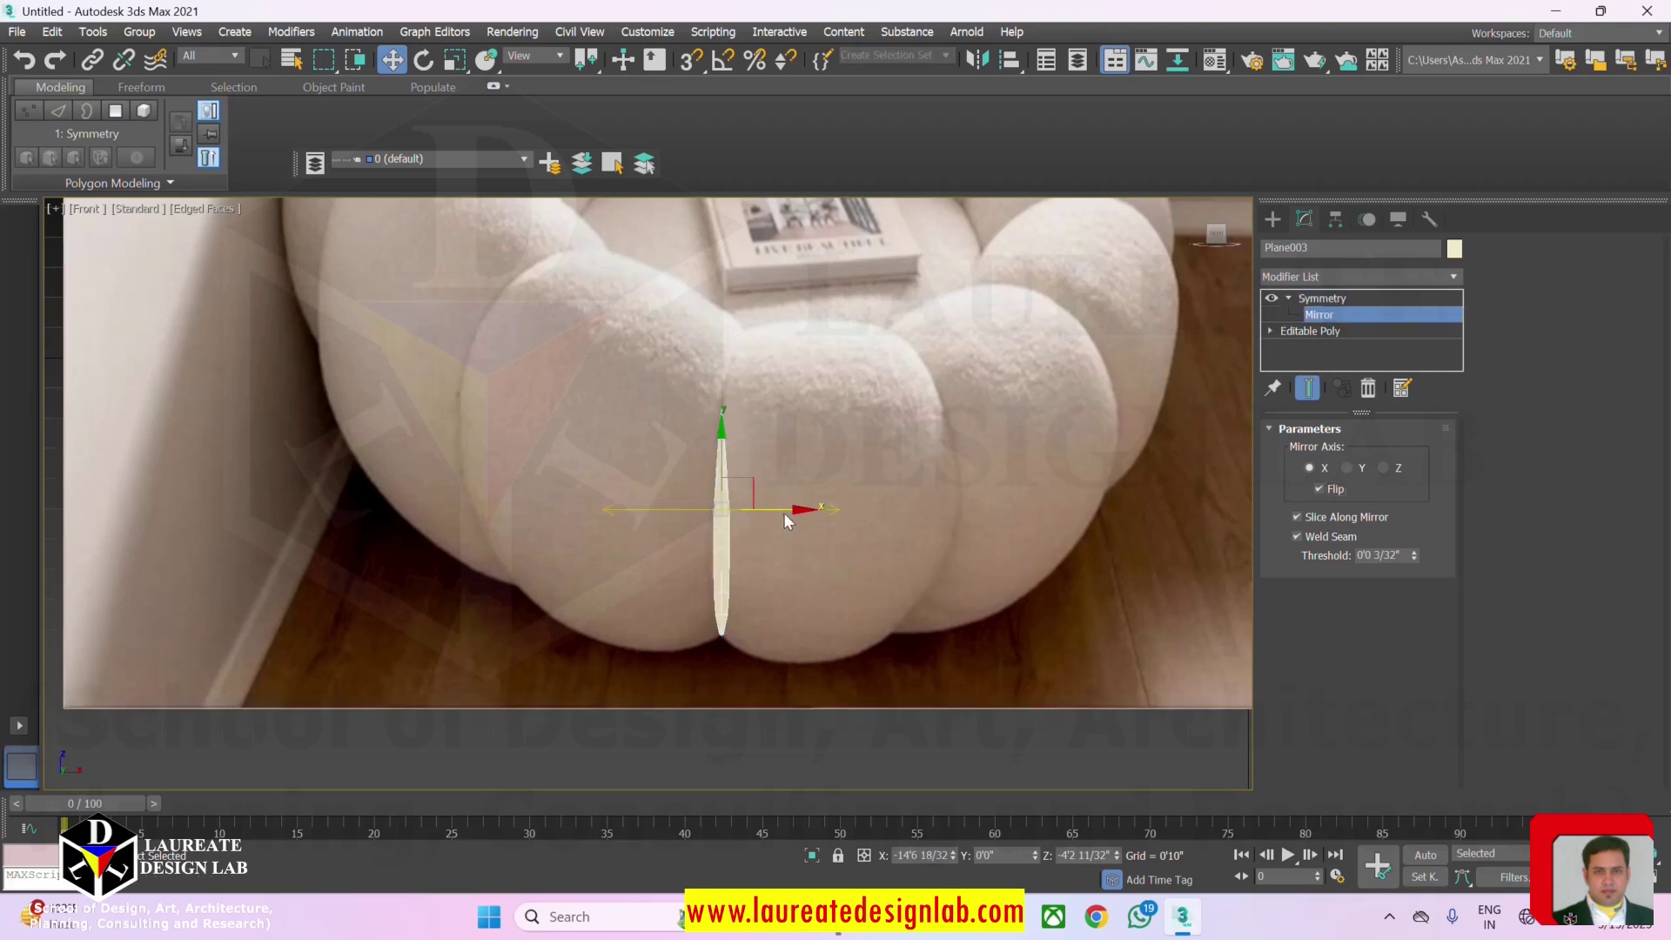
pyautogui.moveTo(783, 513); pyautogui.dragTo(890, 507)
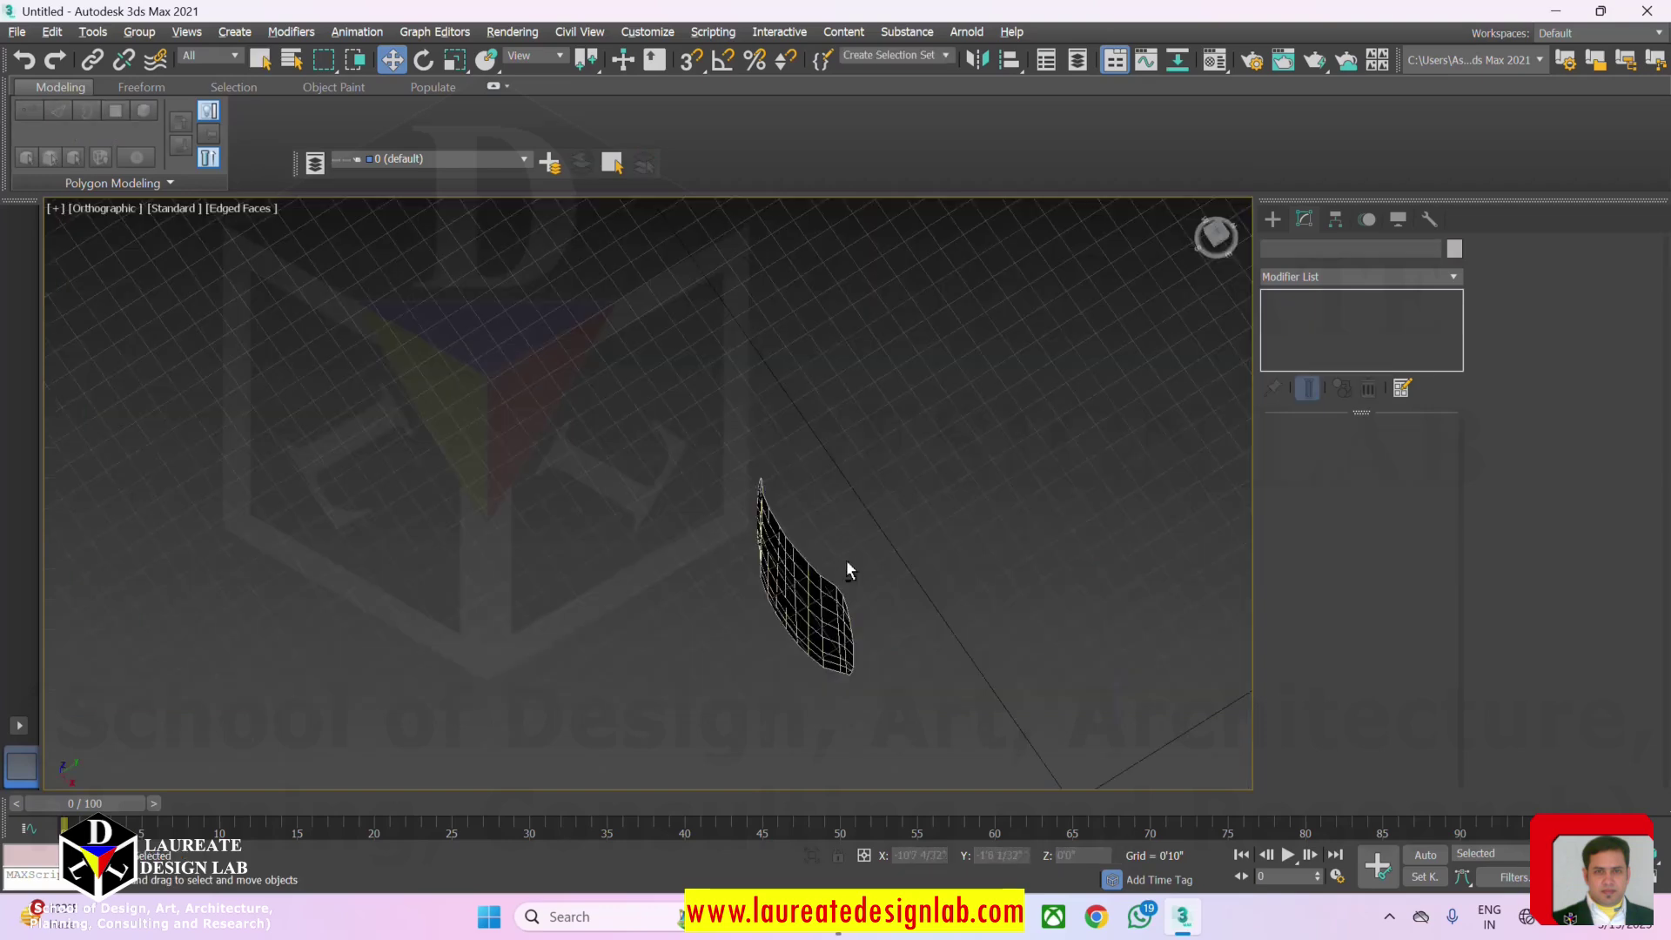
# Add a Shell modifier to the mirrored cushion segment with an outer amount of 0.5 inch.
pyautogui.keyDown('alt'); pyautogui.moveTo(846, 561); pyautogui.dragTo(888, 512, button='middle'); pyautogui.keyUp('alt')
pyautogui.scroll(5, 883, 507)
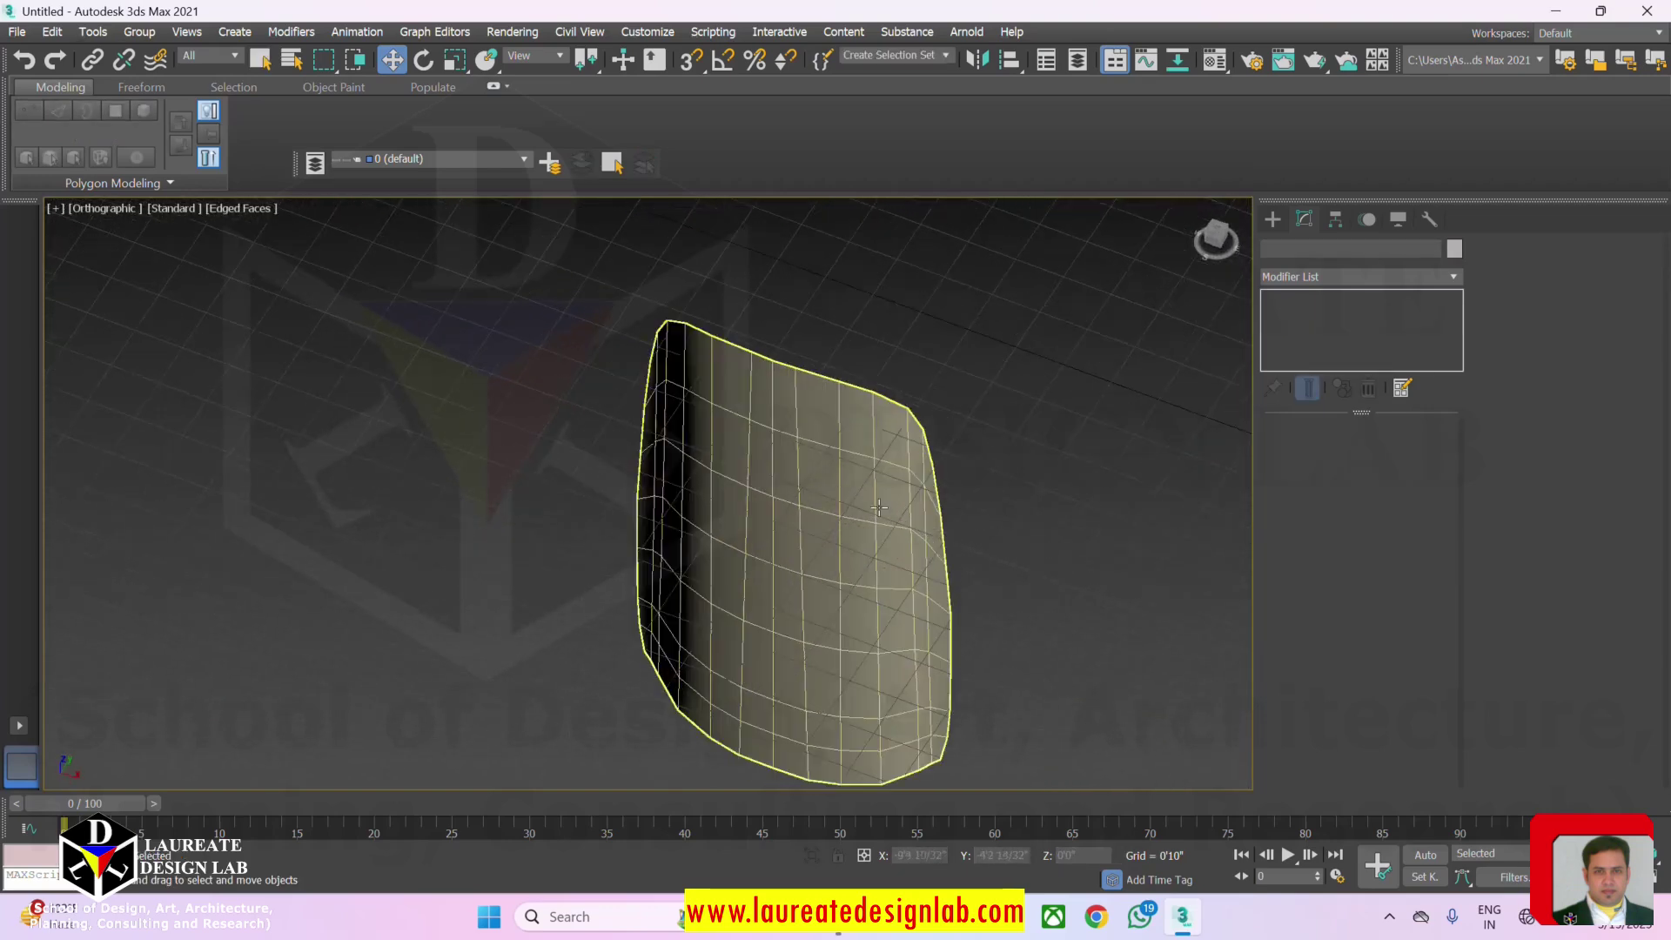
pyautogui.click(877, 472)
pyautogui.click(1366, 279)
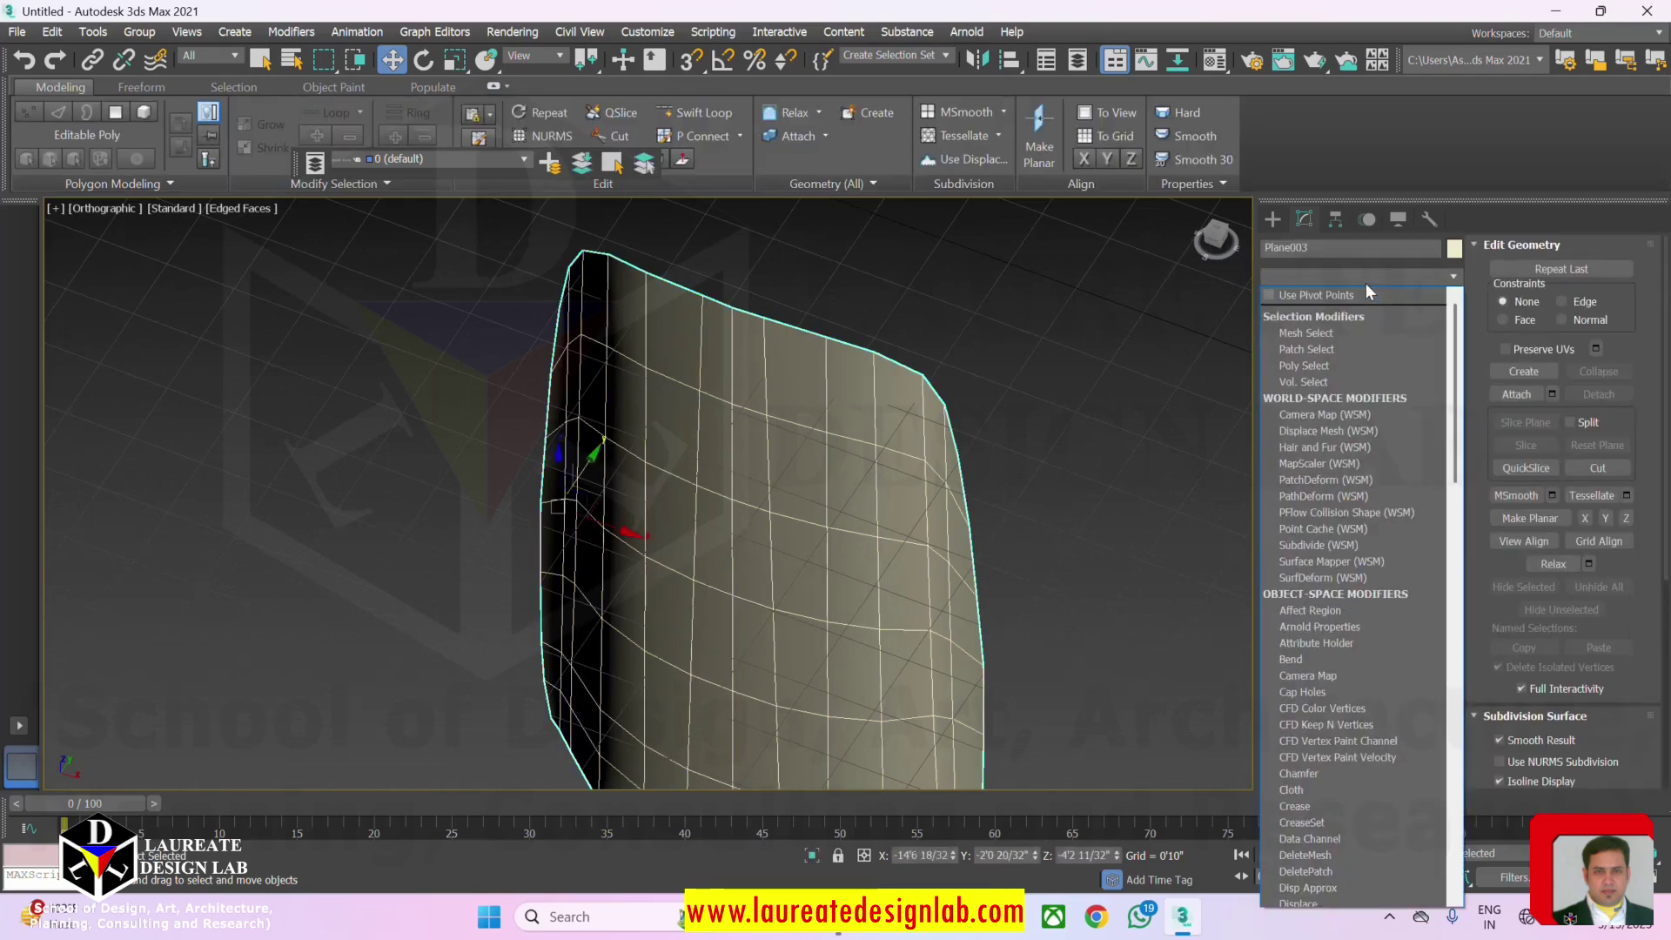
pyautogui.scroll(-10, 1366, 284)
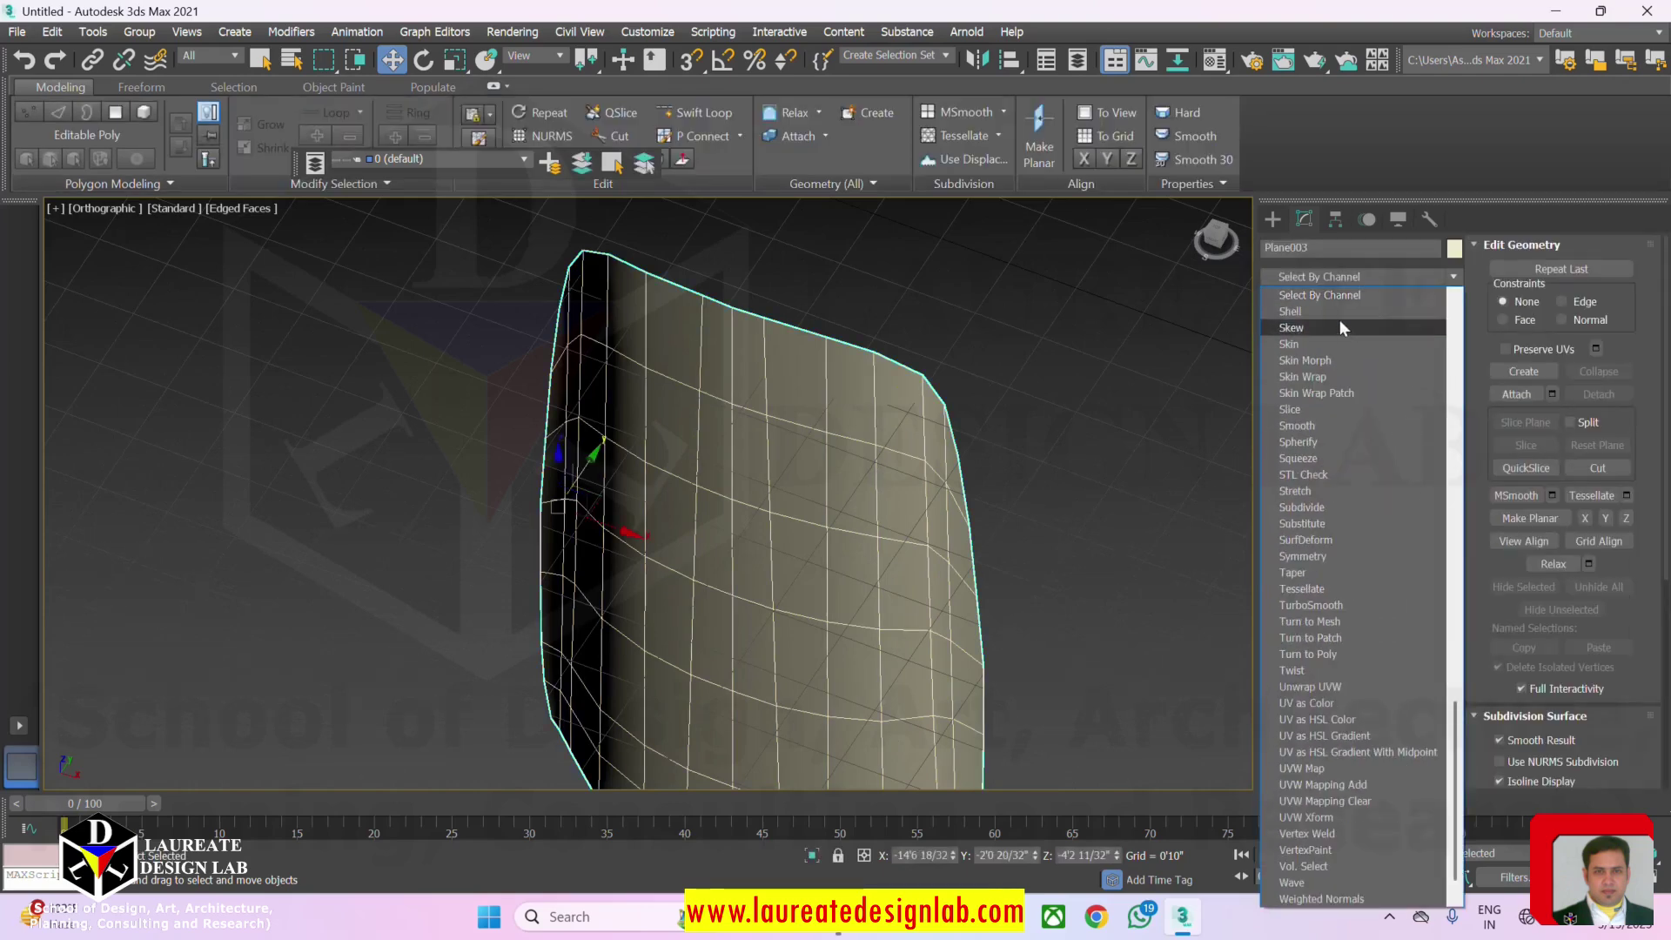
pyautogui.click(1340, 321)
pyautogui.moveTo(1404, 478); pyautogui.dragTo(982, 458)
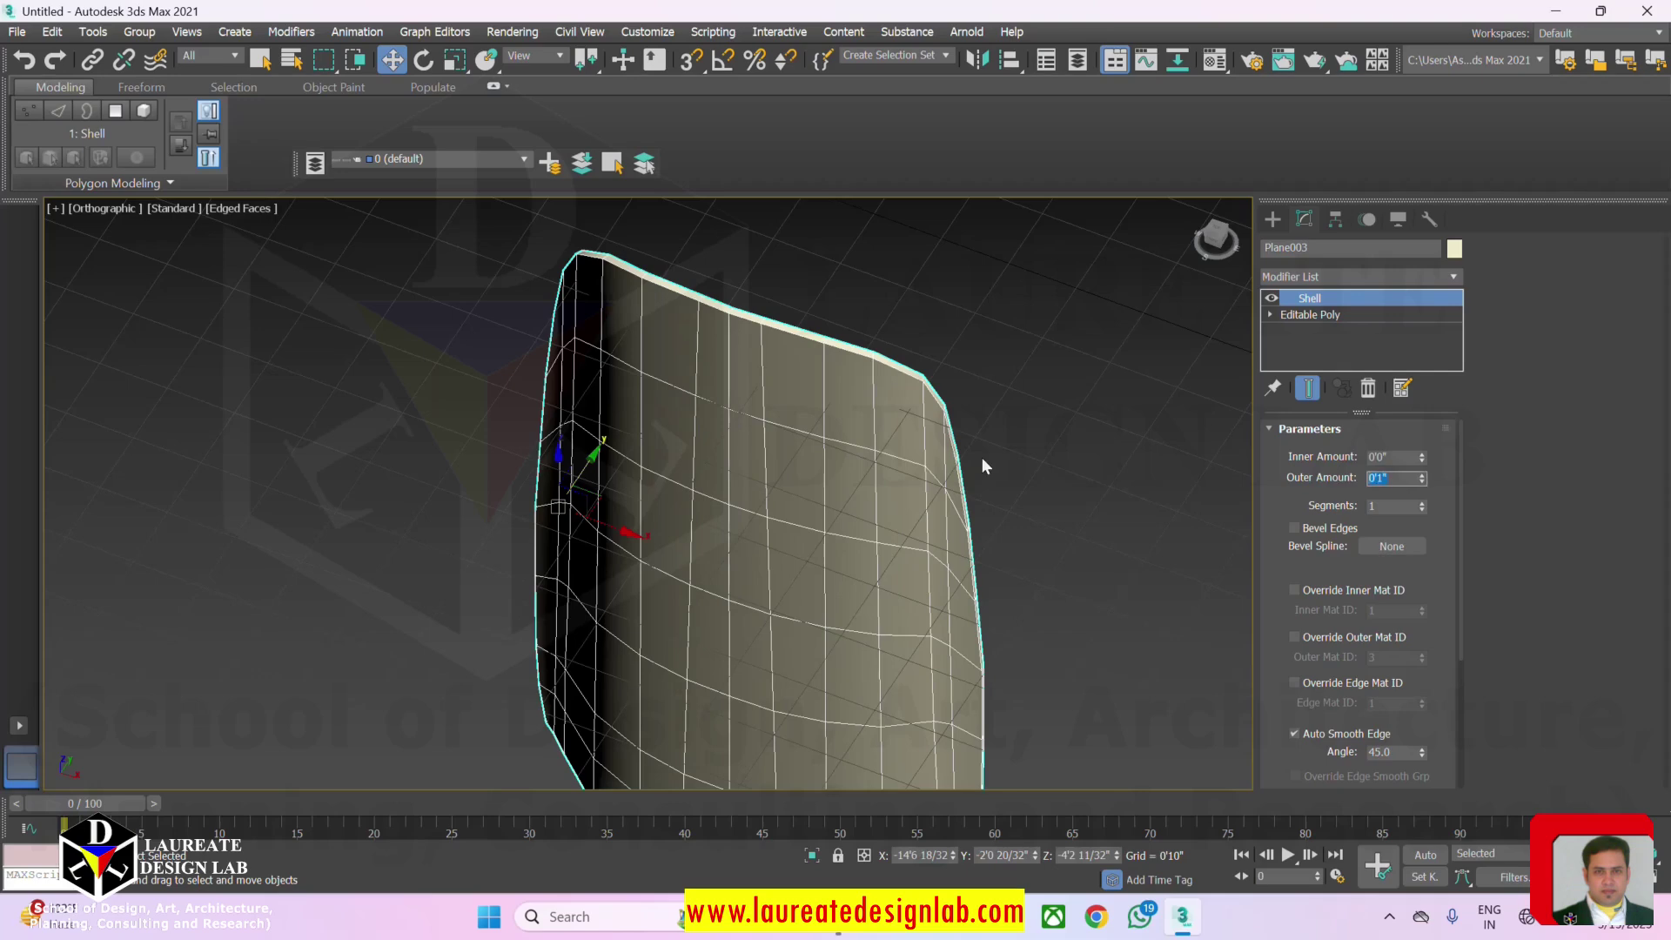
pyautogui.write('.5')
pyautogui.press('Return')
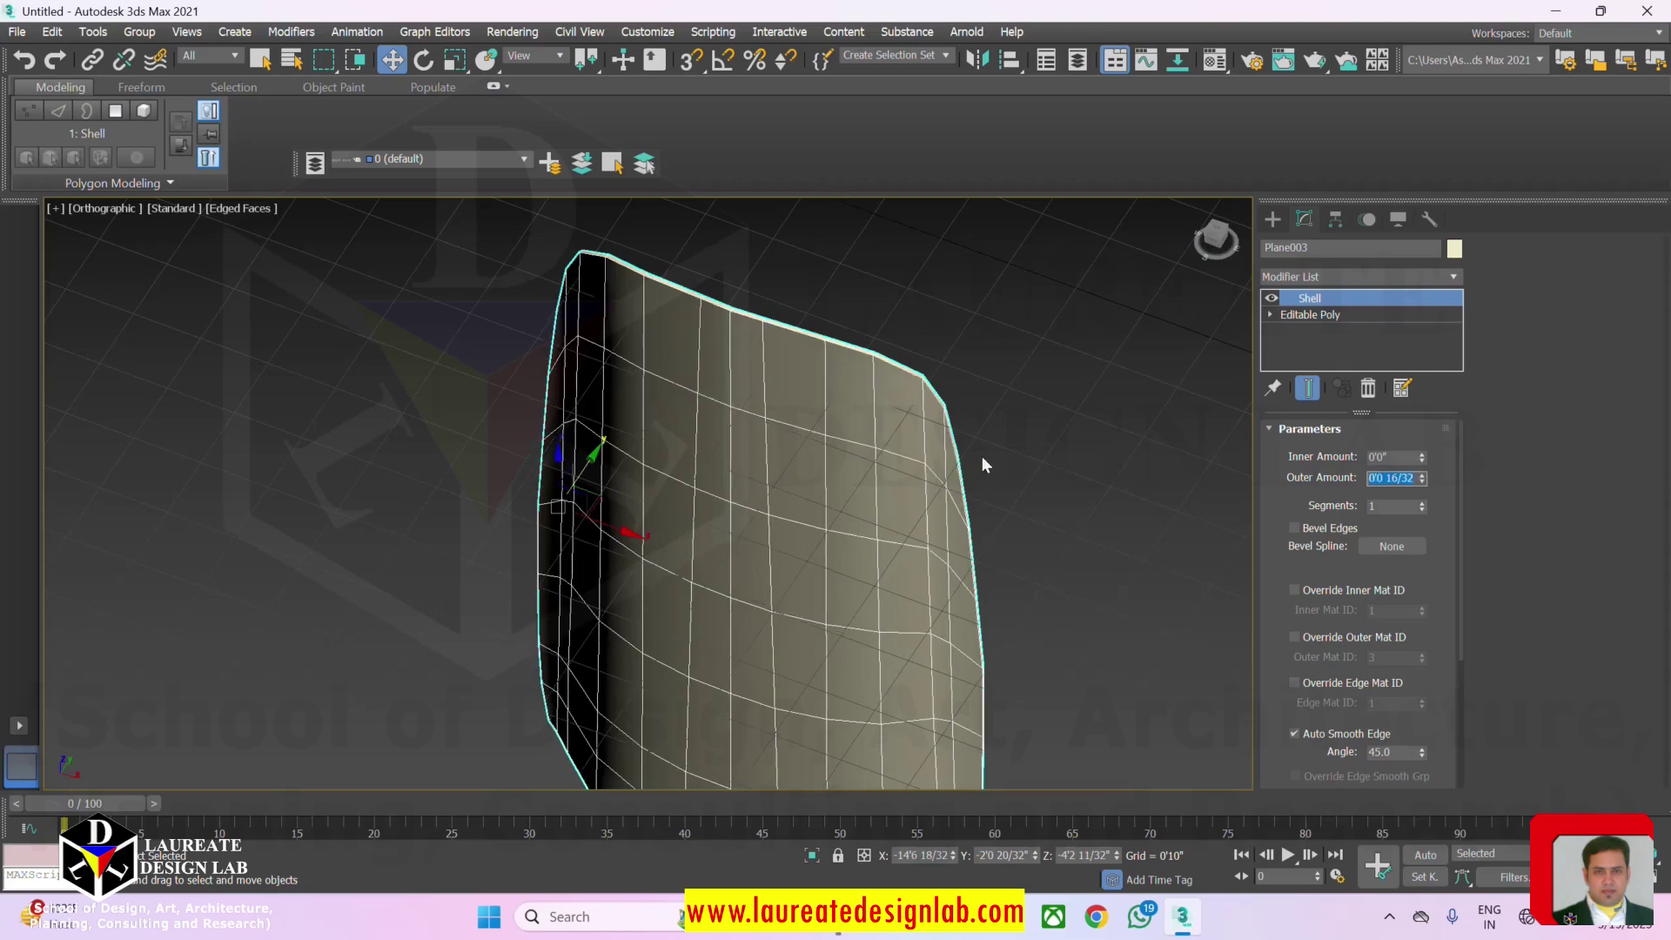
# Examine the shelled cushion segment's curvature and thickness from both sides.
pyautogui.keyDown('alt'); pyautogui.moveTo(849, 619); pyautogui.dragTo(1006, 537, button='middle'); pyautogui.keyUp('alt')
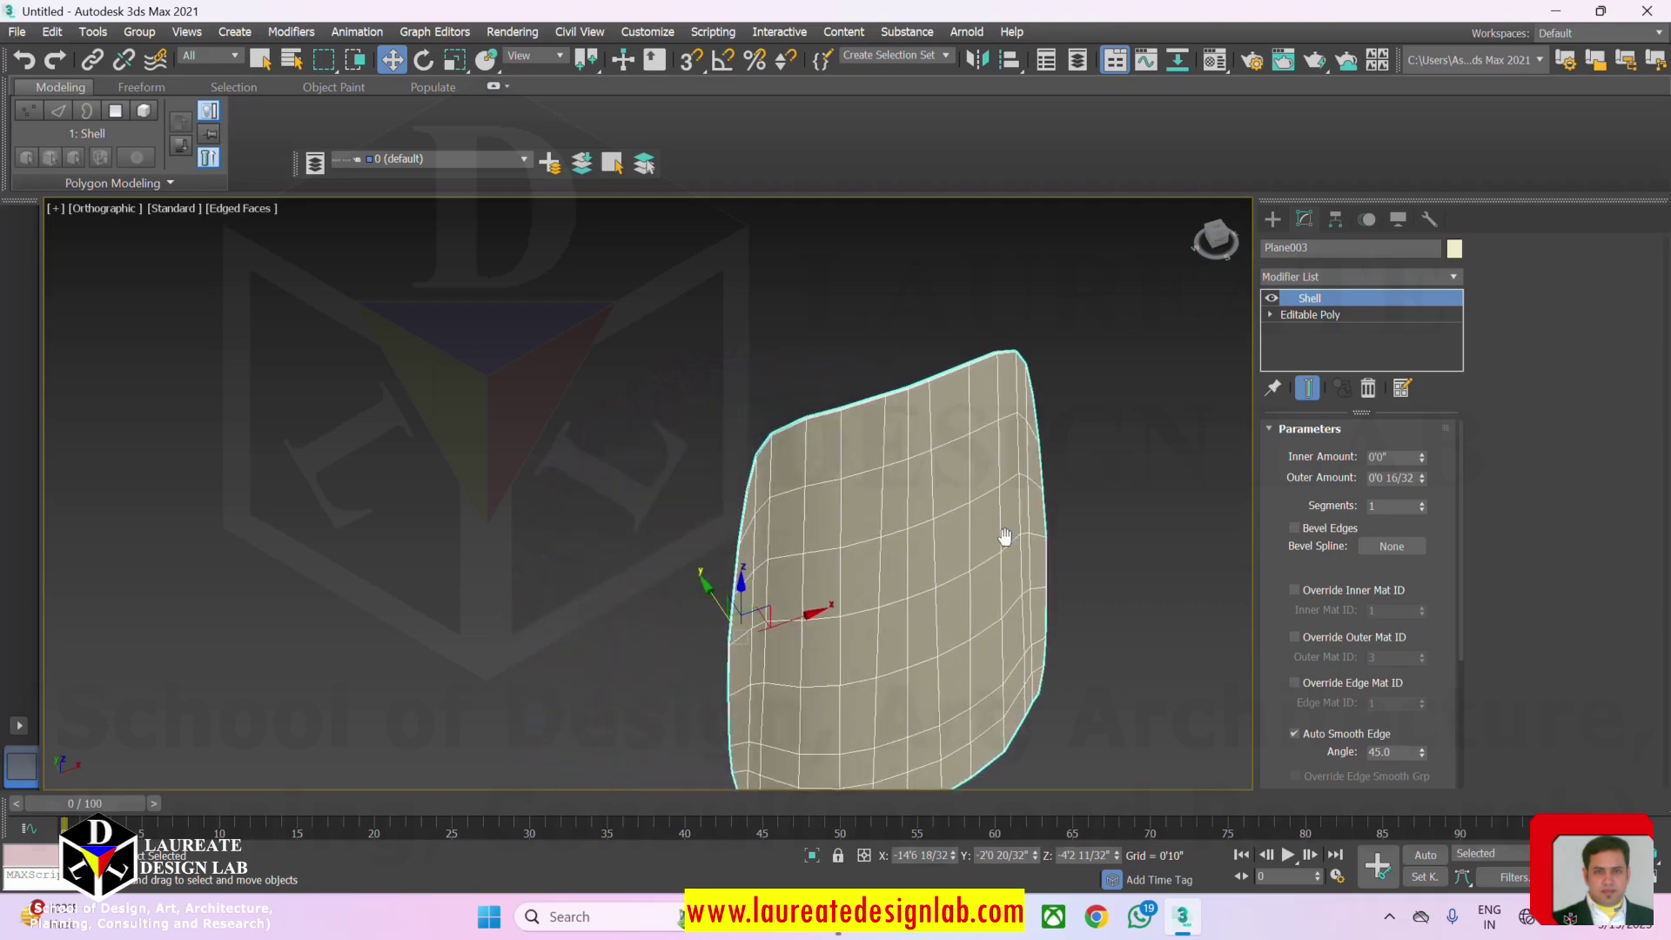
pyautogui.keyDown('alt'); pyautogui.moveTo(893, 528); pyautogui.dragTo(935, 486, button='middle'); pyautogui.keyUp('alt')
pyautogui.scroll(5, 916, 485)
pyautogui.scroll(-4, 958, 485)
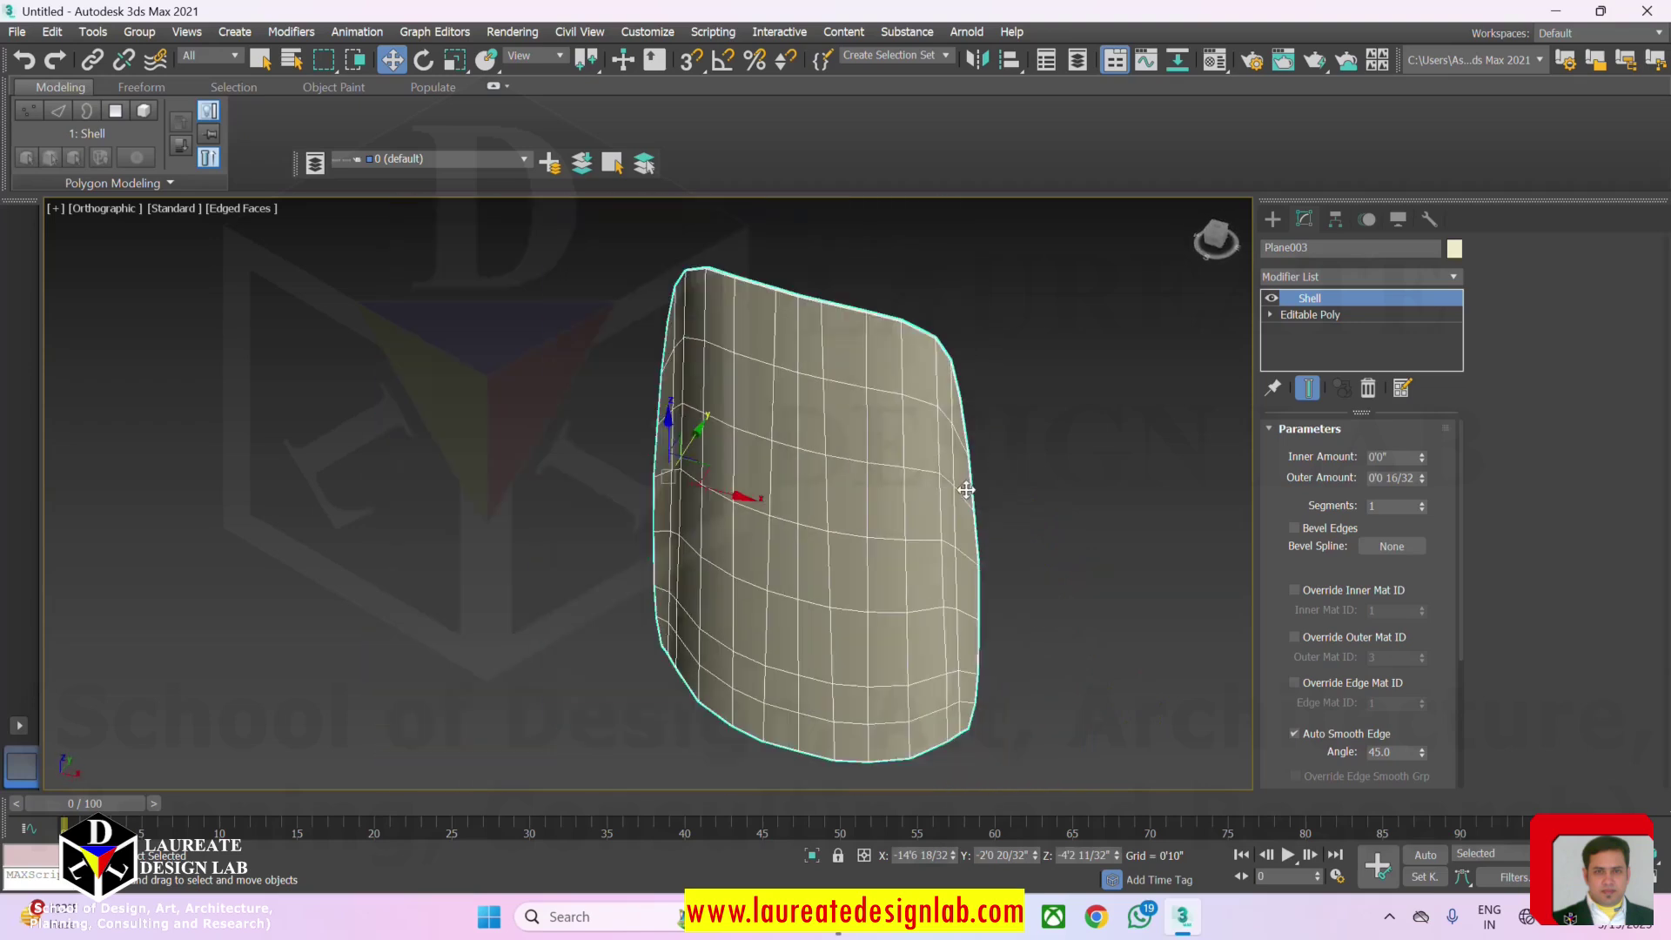
pyautogui.scroll(2, 937, 476)
pyautogui.scroll(2, 937, 475)
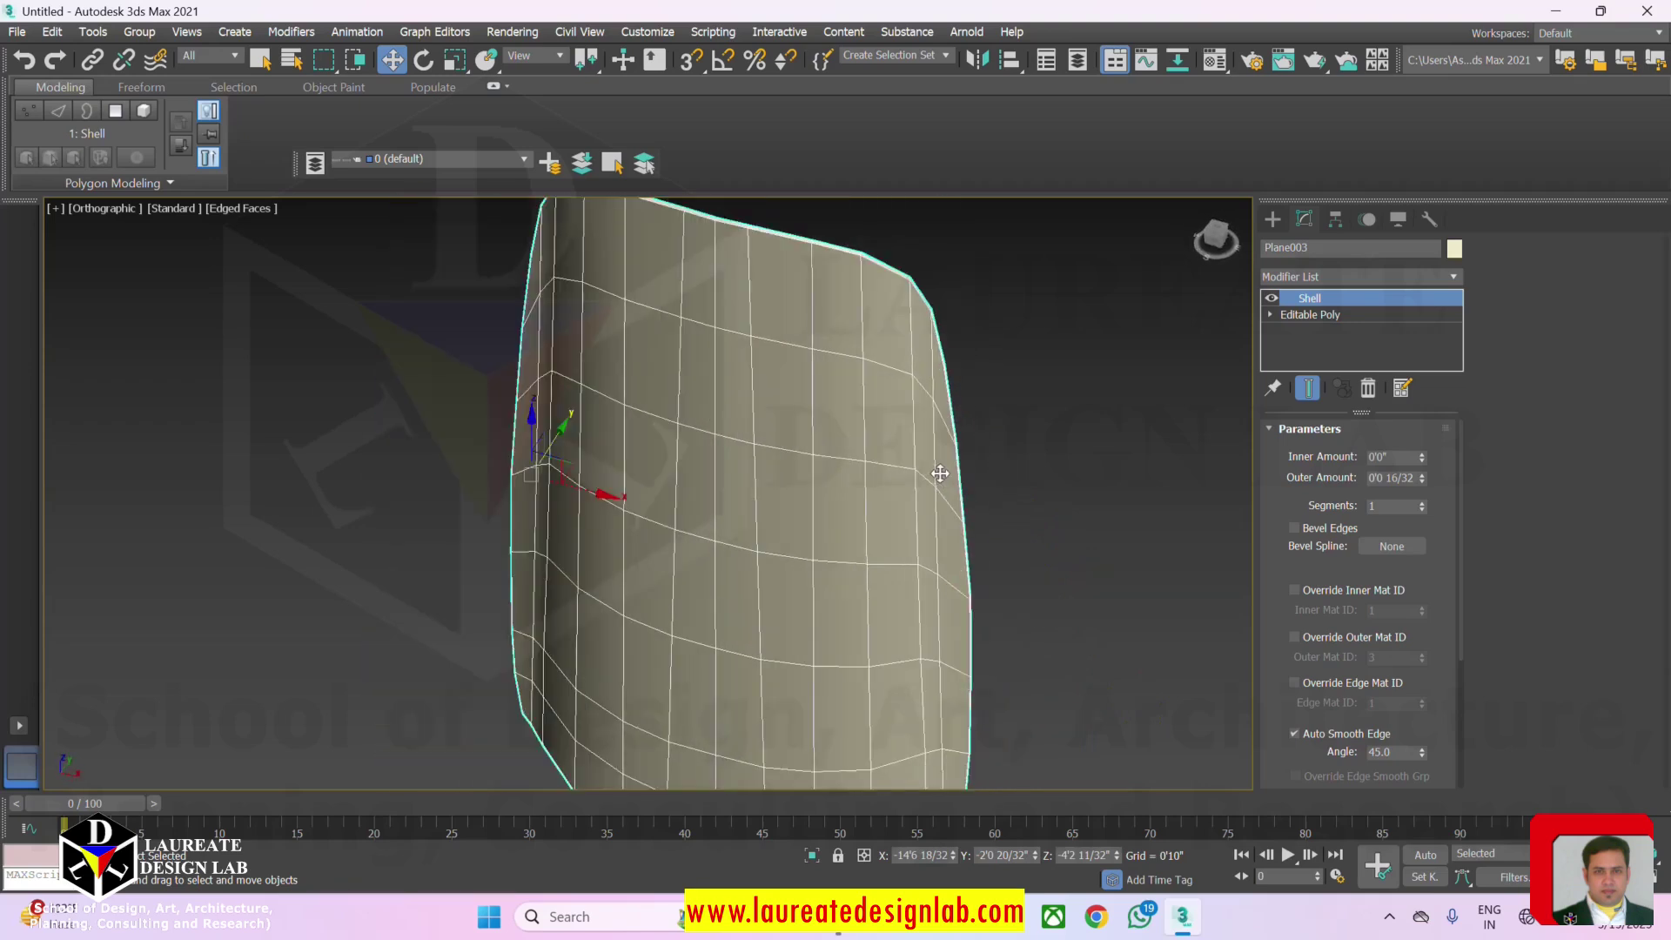